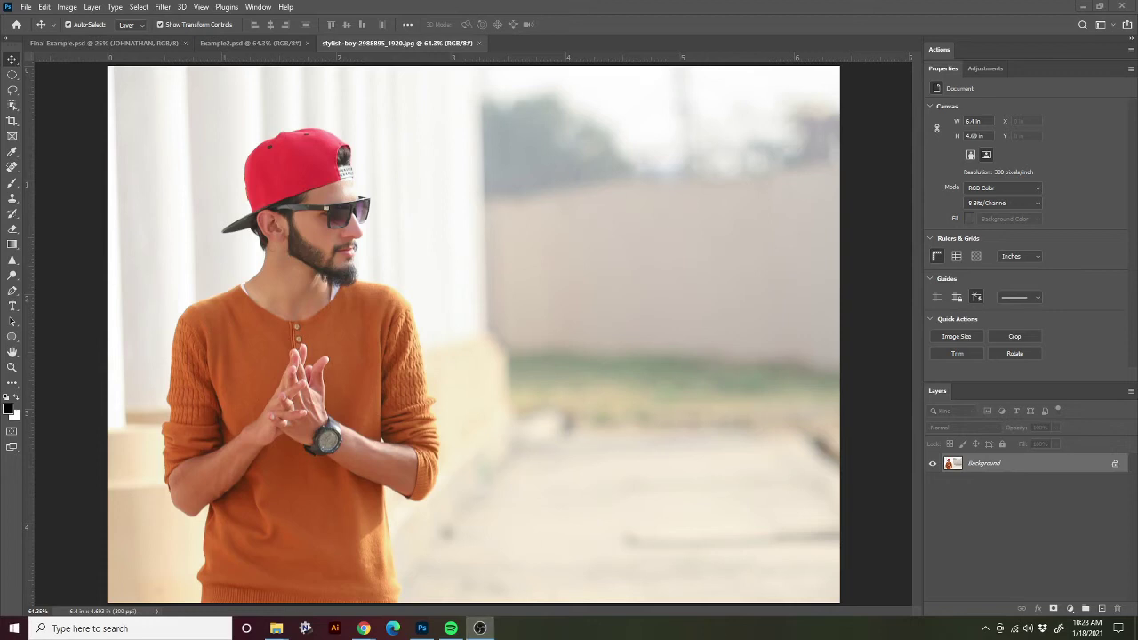
Bring the Photoshop window with stylish-boy-2988895_1920.jpg open to the front
left_click(581, 7)
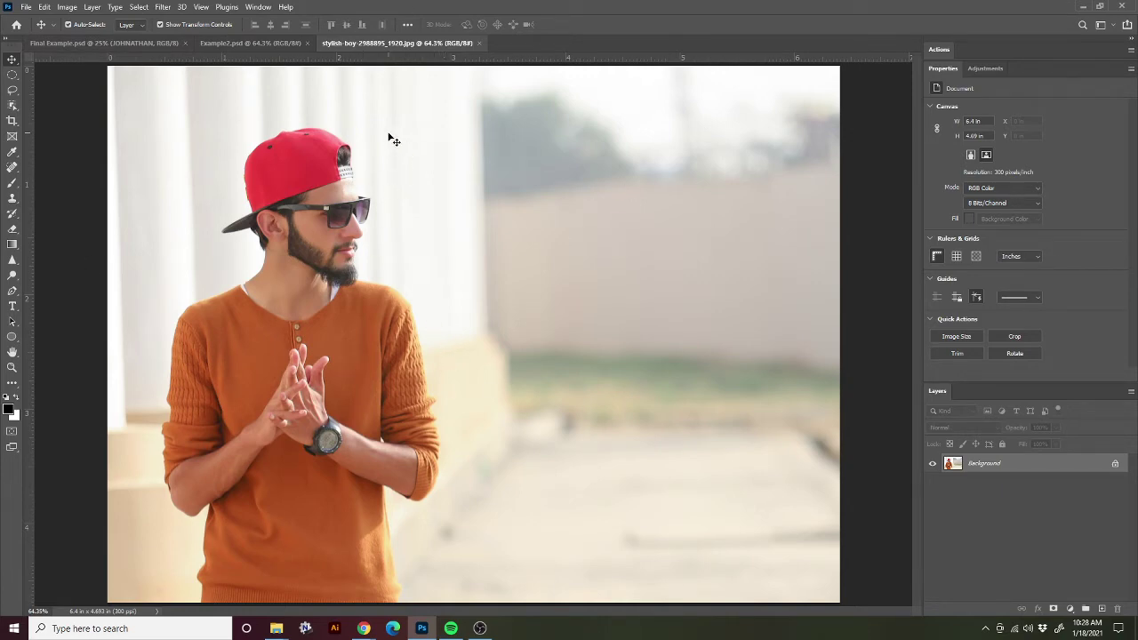
Choose the Object Selection Tool from the toolbar's selection tool group
left_click(13, 105)
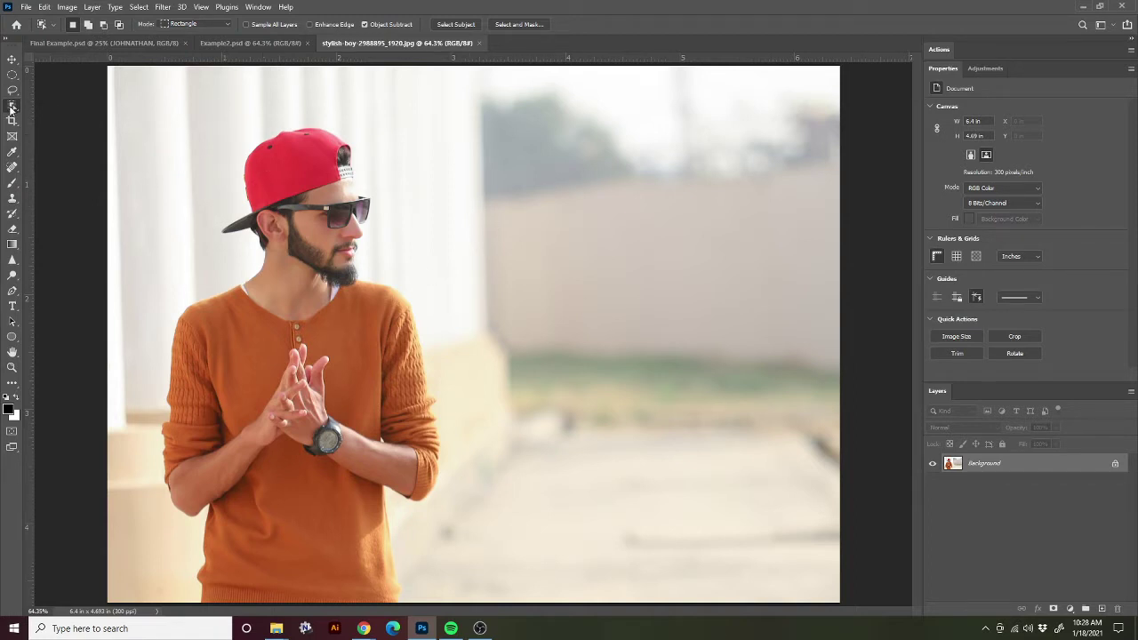
right_click(11, 107)
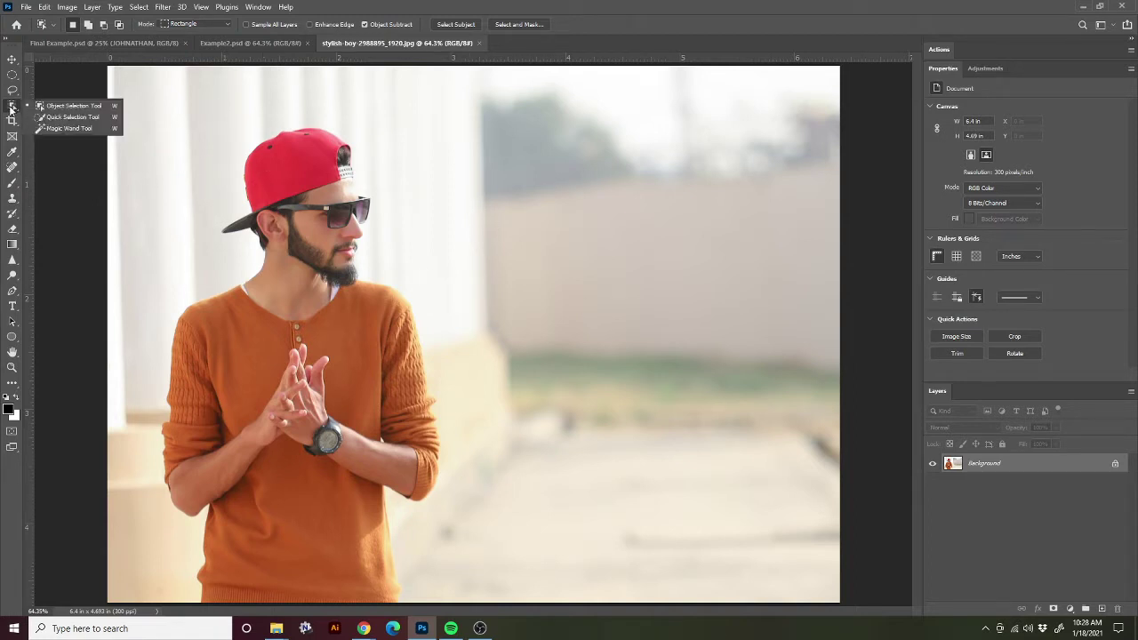
left_click(82, 107)
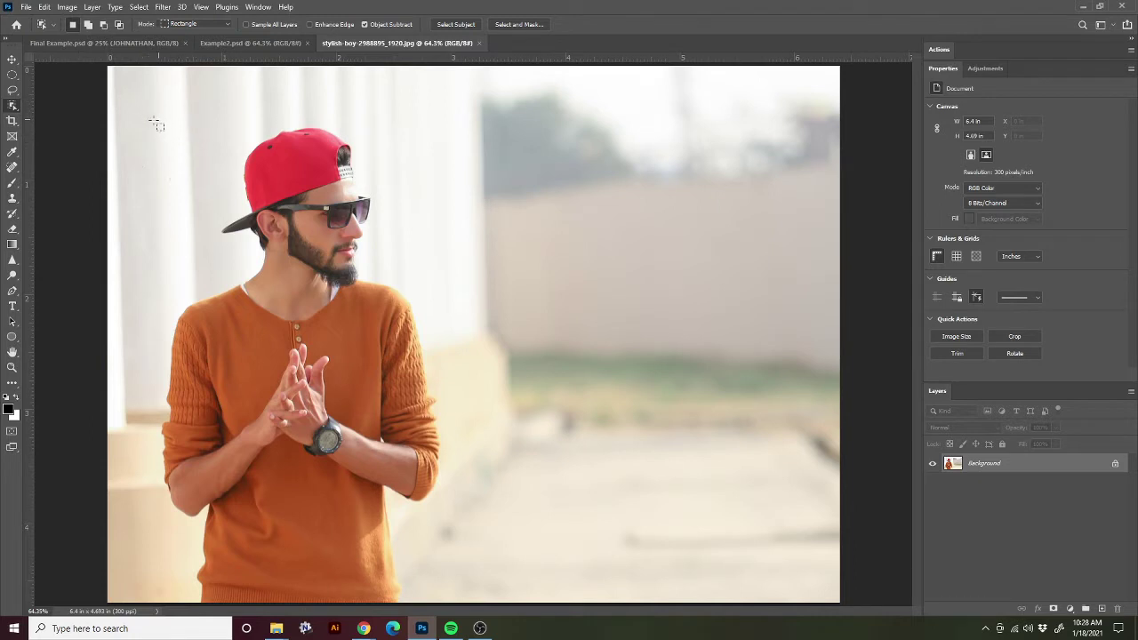
Box-select the man with Object Selection, then zoom in on his cap and sunglasses
left_click_drag(172, 116, 443, 606)
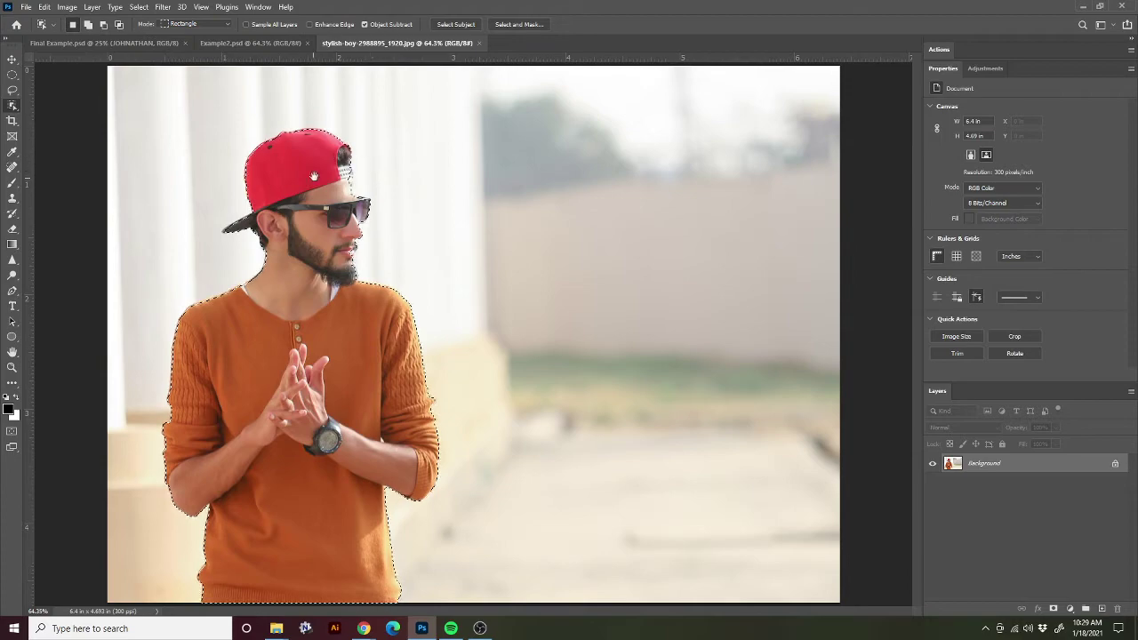
left_click_drag(348, 177, 398, 236)
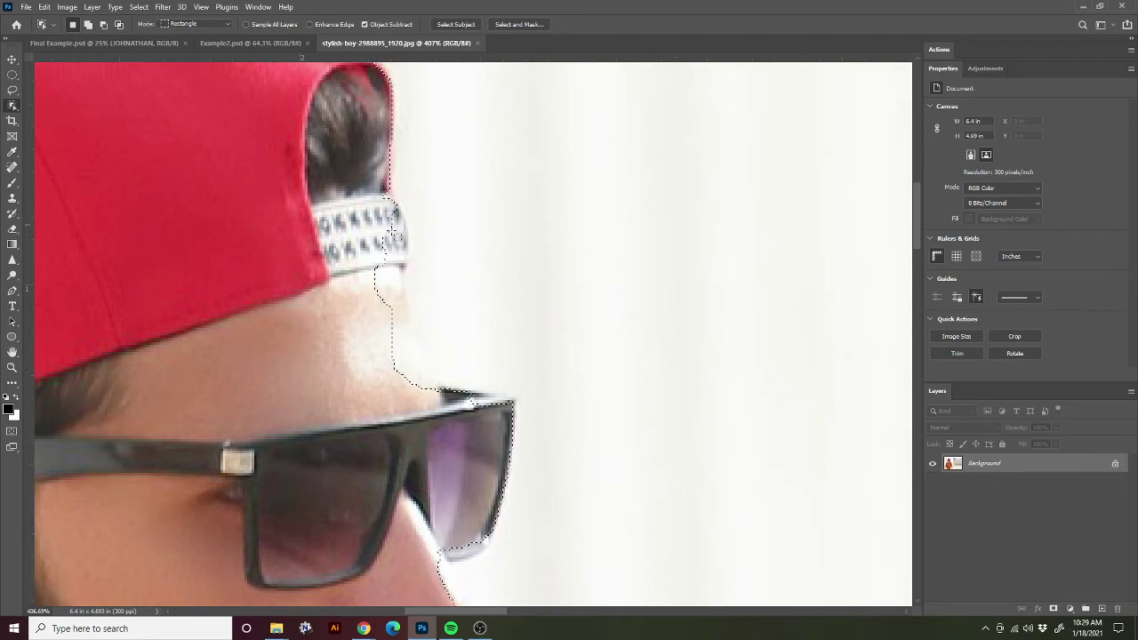
Enter Quick Mask mode so everything outside the man is tinted red
left_click(11, 432)
left_click(11, 432)
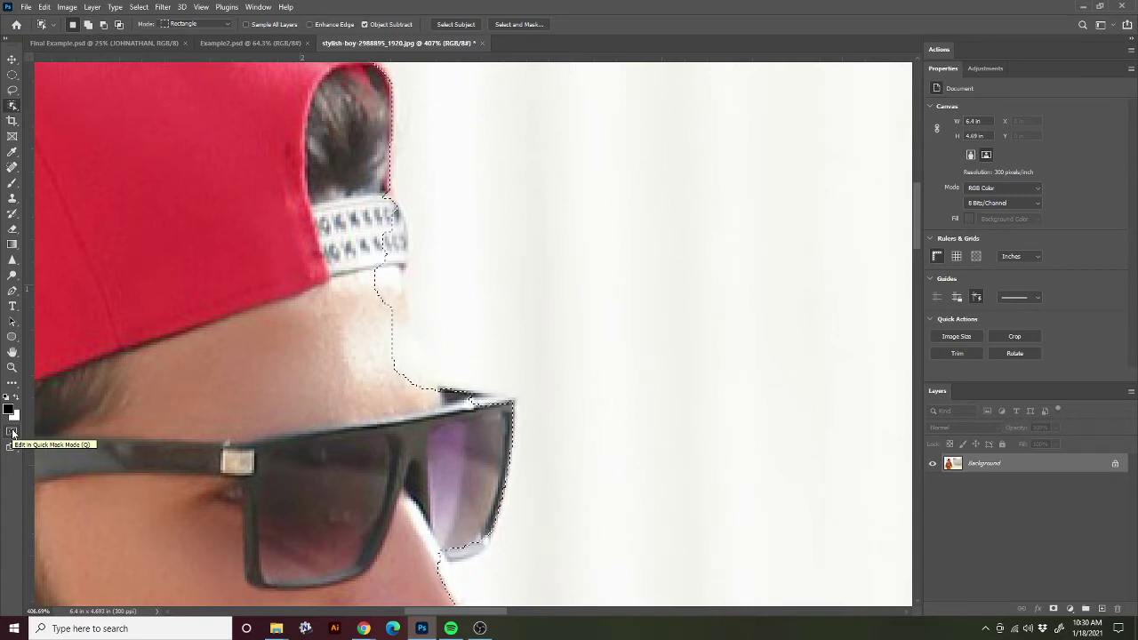
key("q")
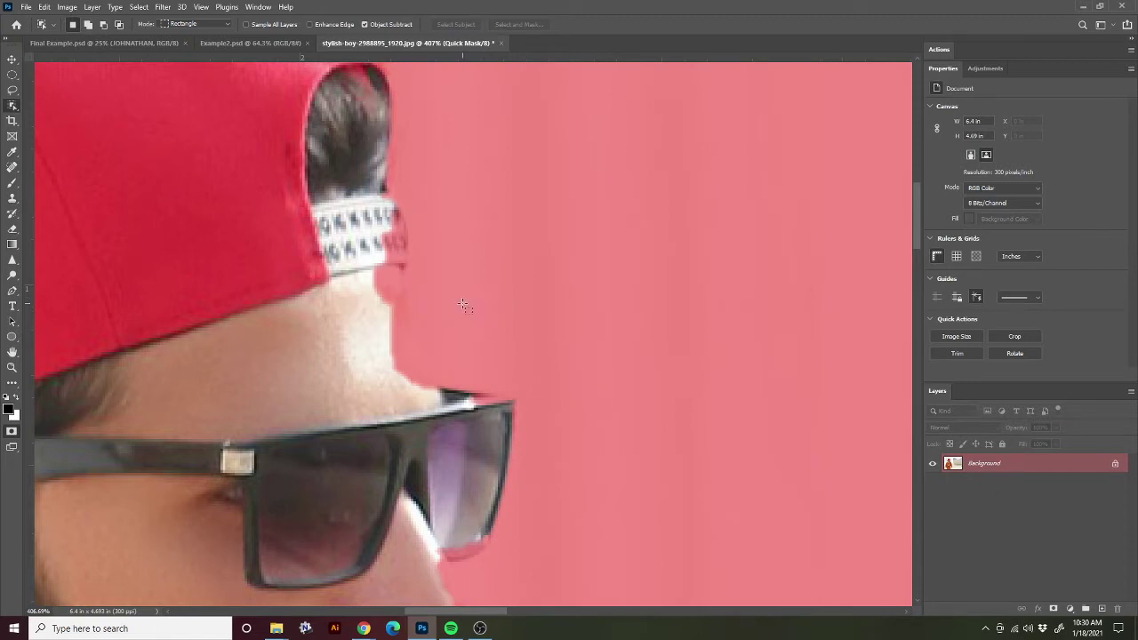
Set up a tiny General Brushes Hard Round brush and pan to the back of the cap
left_click(13, 183)
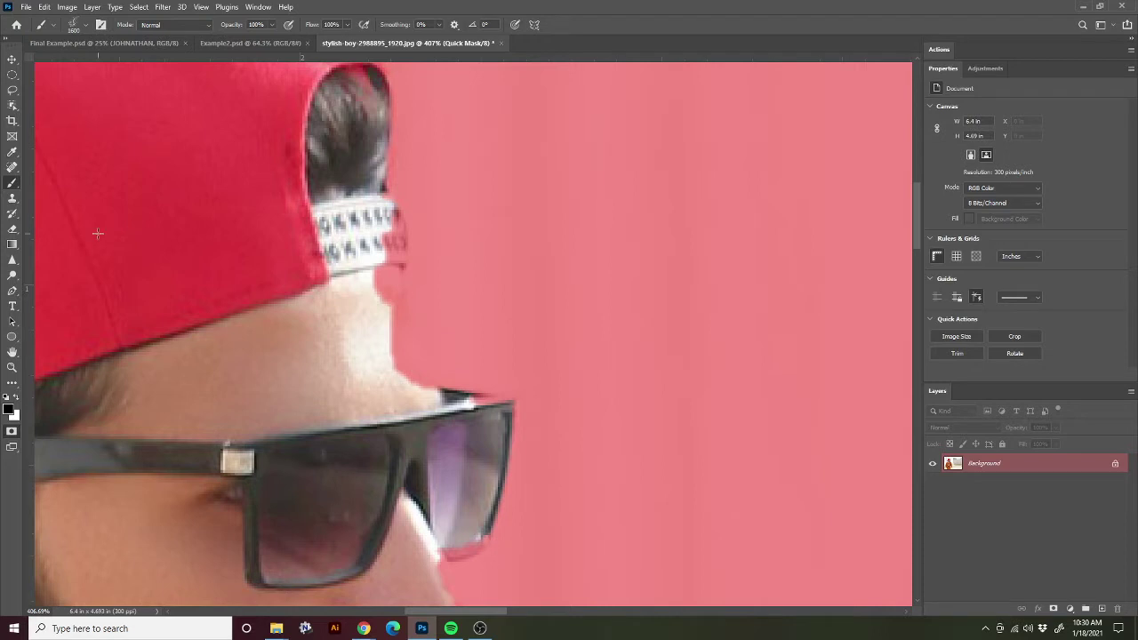
left_click(87, 25)
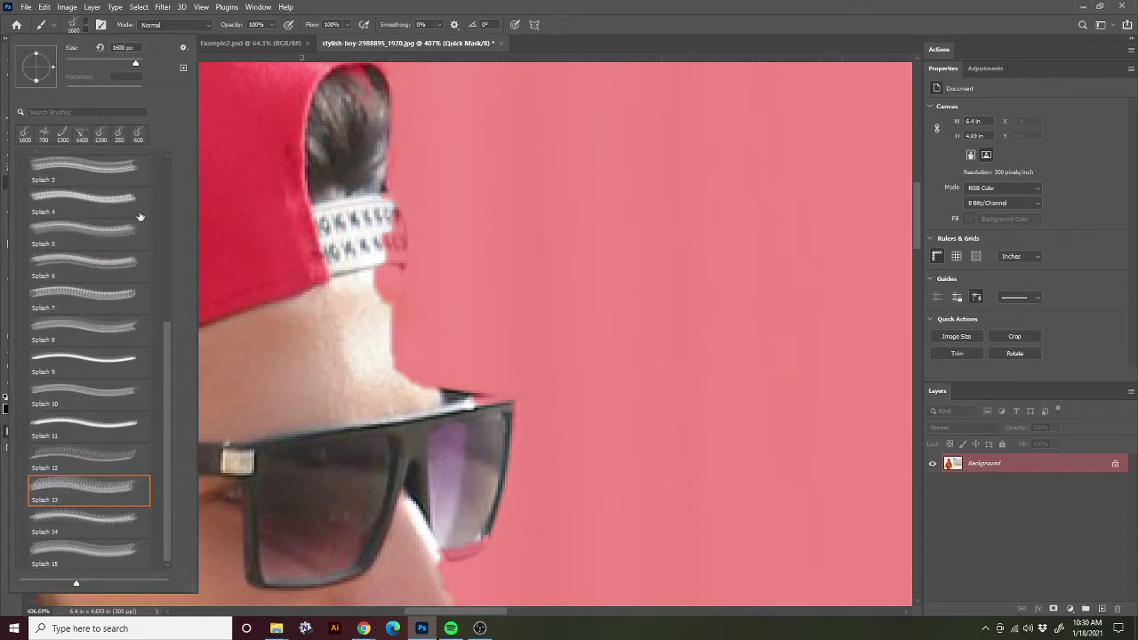
scroll(71, 229, "up", 10)
left_click(21, 160)
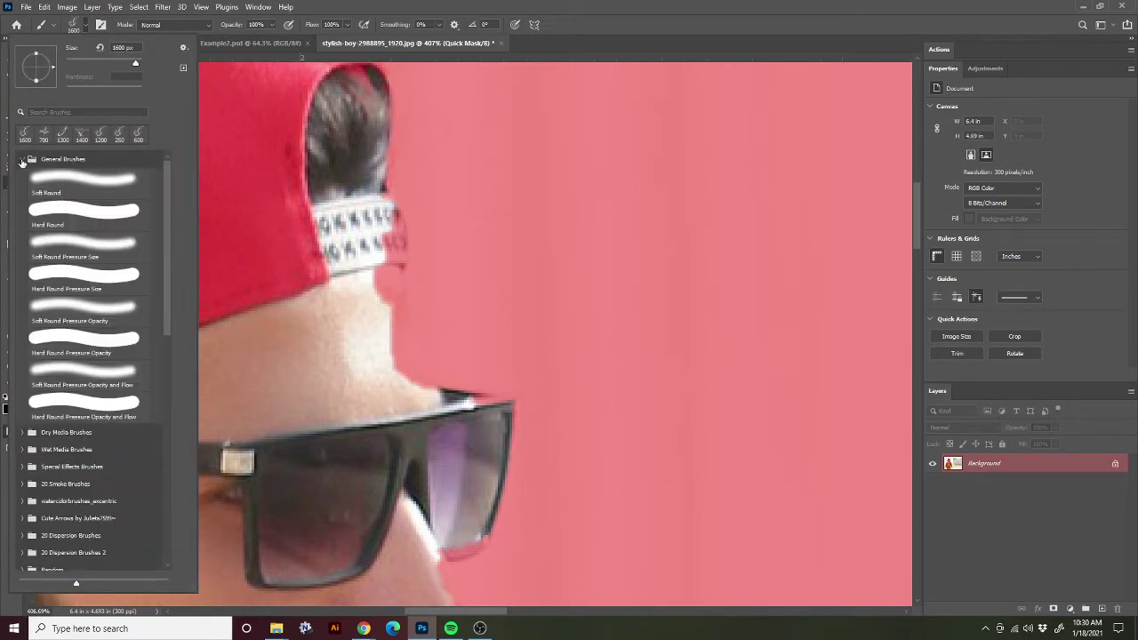
left_click(61, 225)
left_click(82, 23)
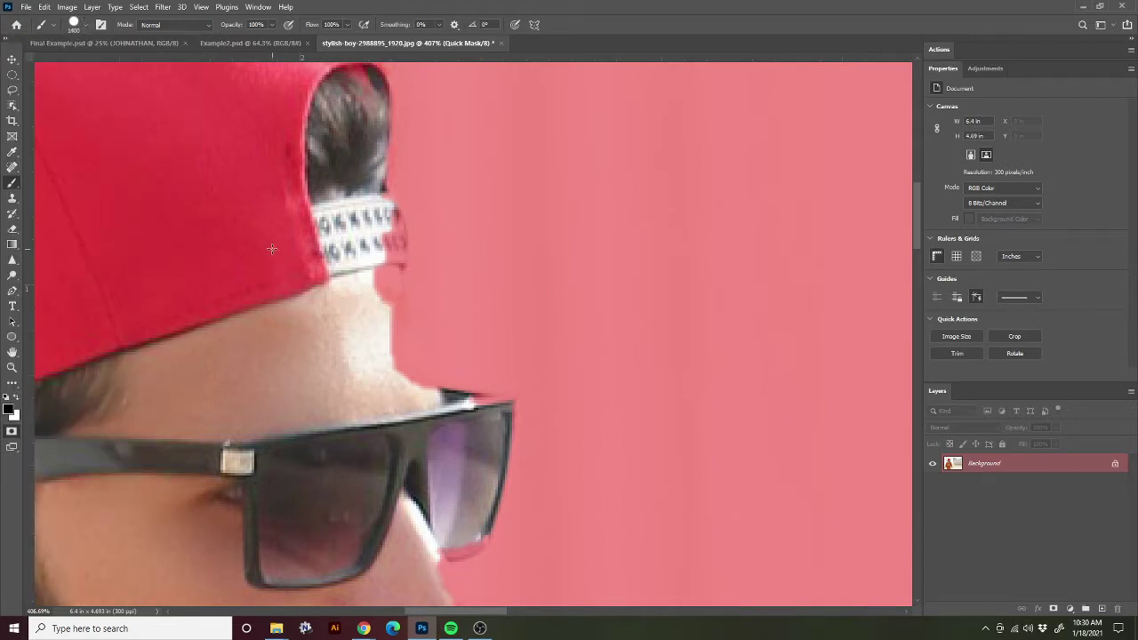
key("bracketleft")
key("bracketleft")
key("bracketleft")
key("bracketleft")
key("bracketleft")
key("bracketleft")
key("bracketleft")
key("bracketleft")
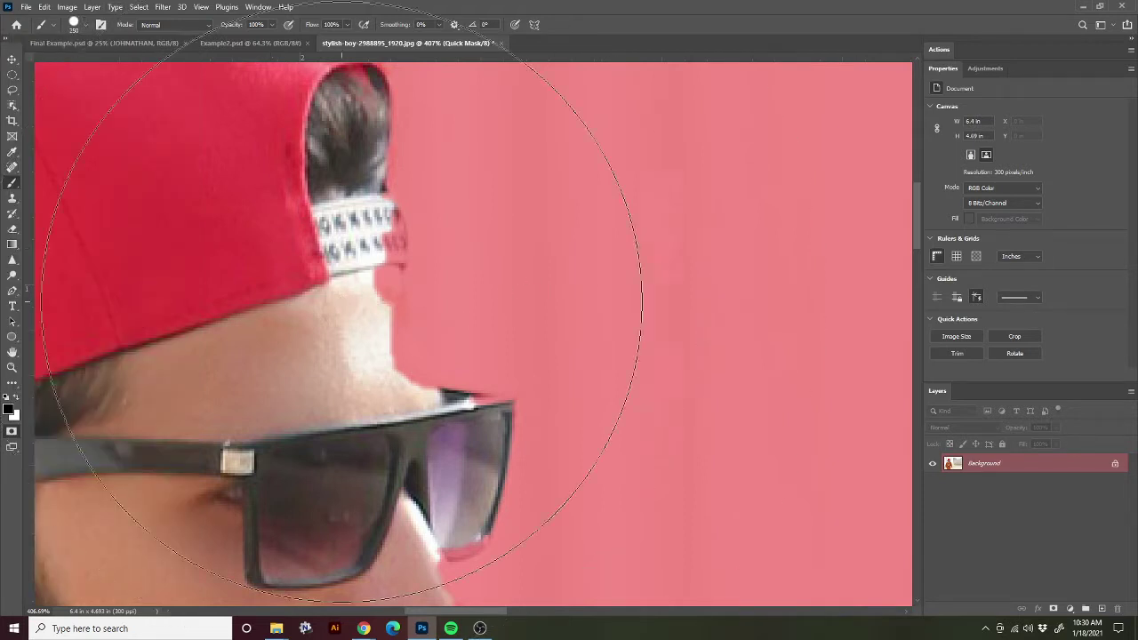
key("bracketleft")
key("bracketleft")
key("bracketleft")
key("bracketleft")
key("bracketleft")
key("bracketleft")
key("bracketleft")
key("bracketleft")
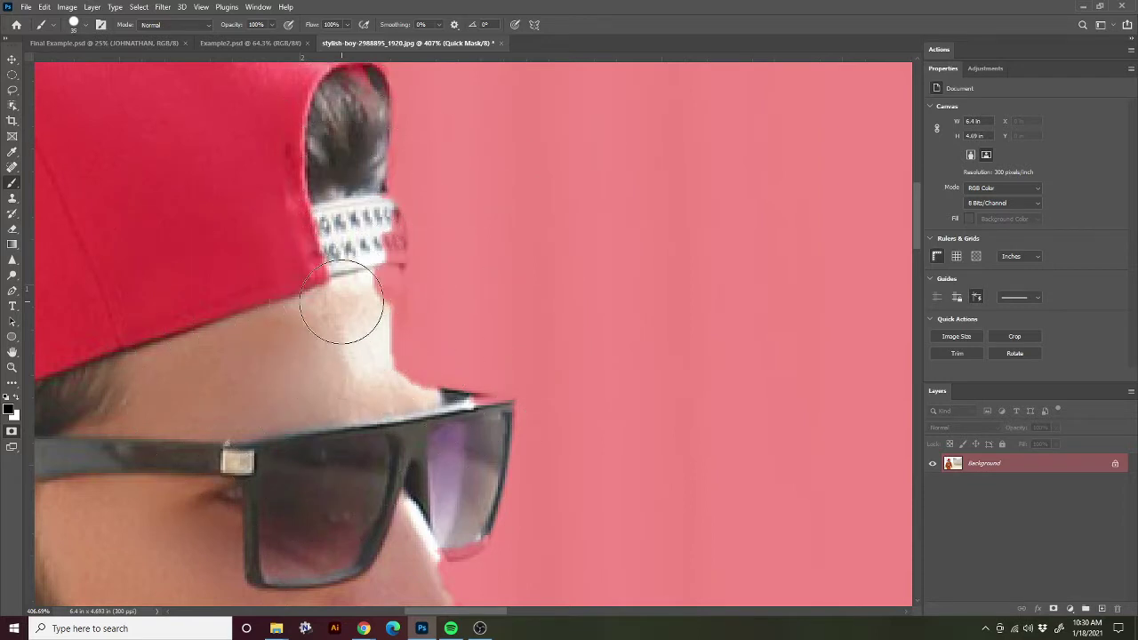
mouse_move(314, 208)
left_mouse_down()
mouse_move(334, 293)
mouse_move(665, 305)
mouse_move(627, 358)
mouse_move(599, 348)
left_mouse_up()
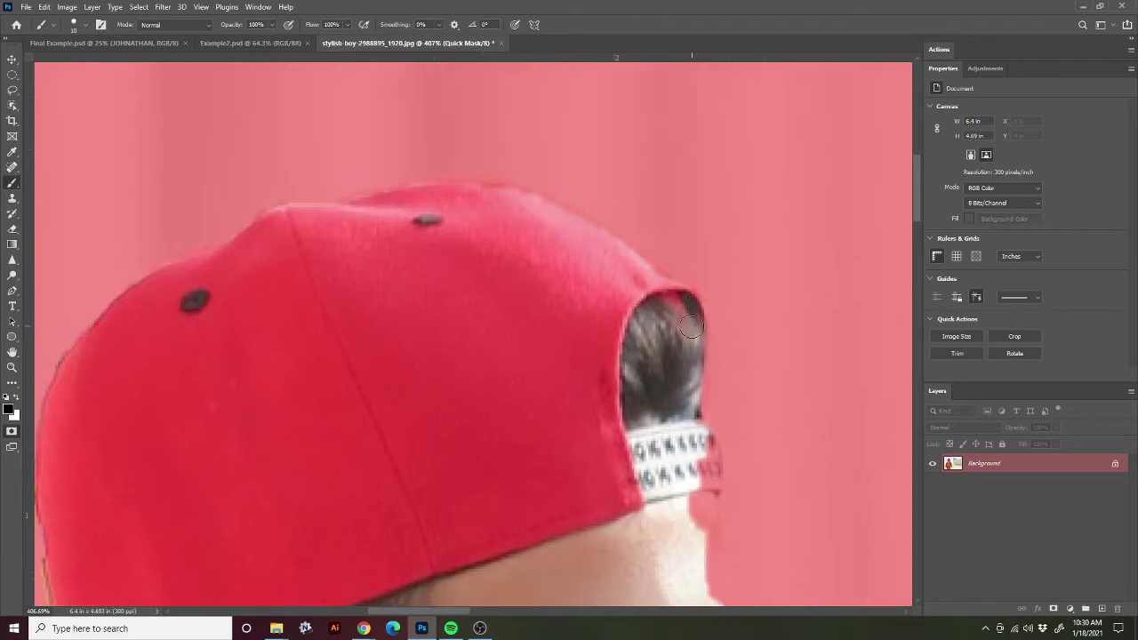
left_click_drag(632, 275, 544, 304)
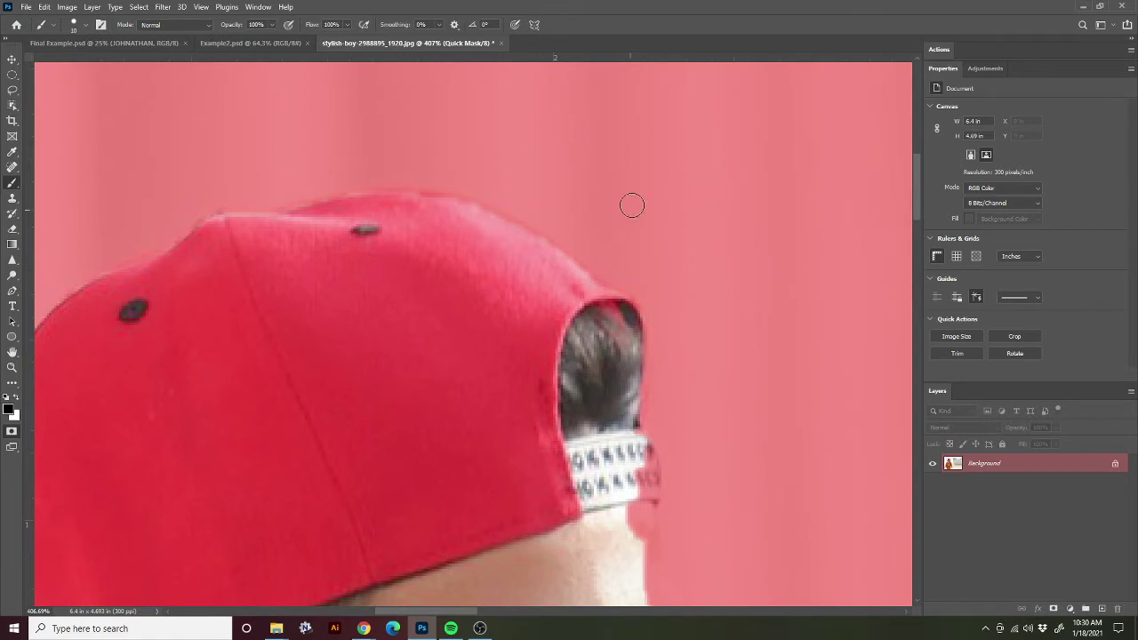
Change the Quick Mask overlay colour to blue (#182ced) at 50% opacity
double_click(10, 433)
left_click(394, 222)
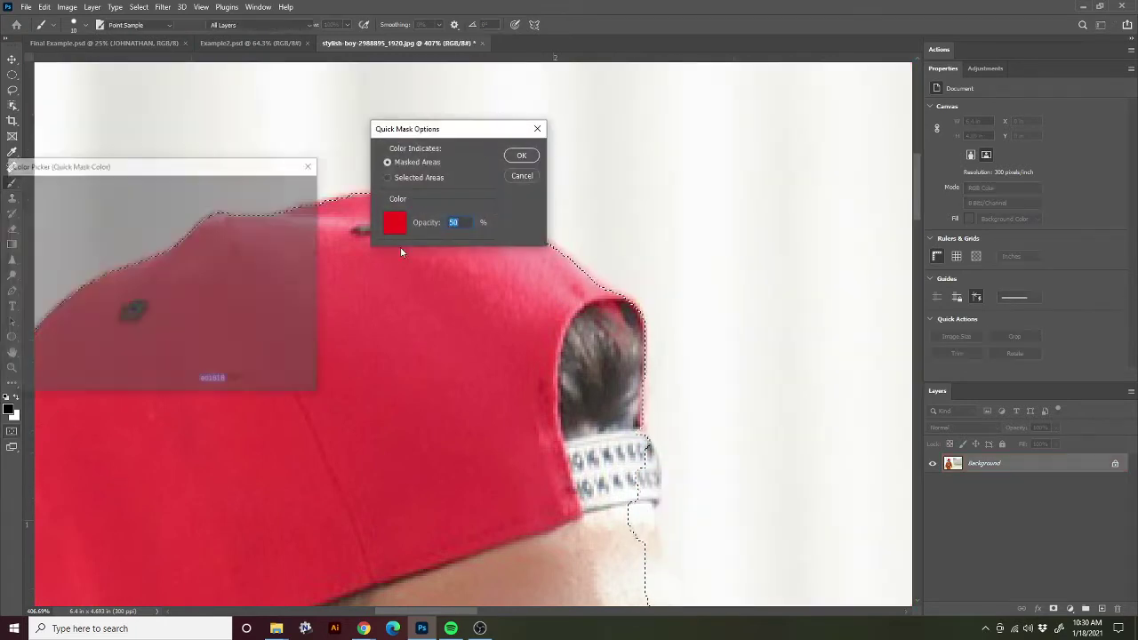
left_click(177, 246)
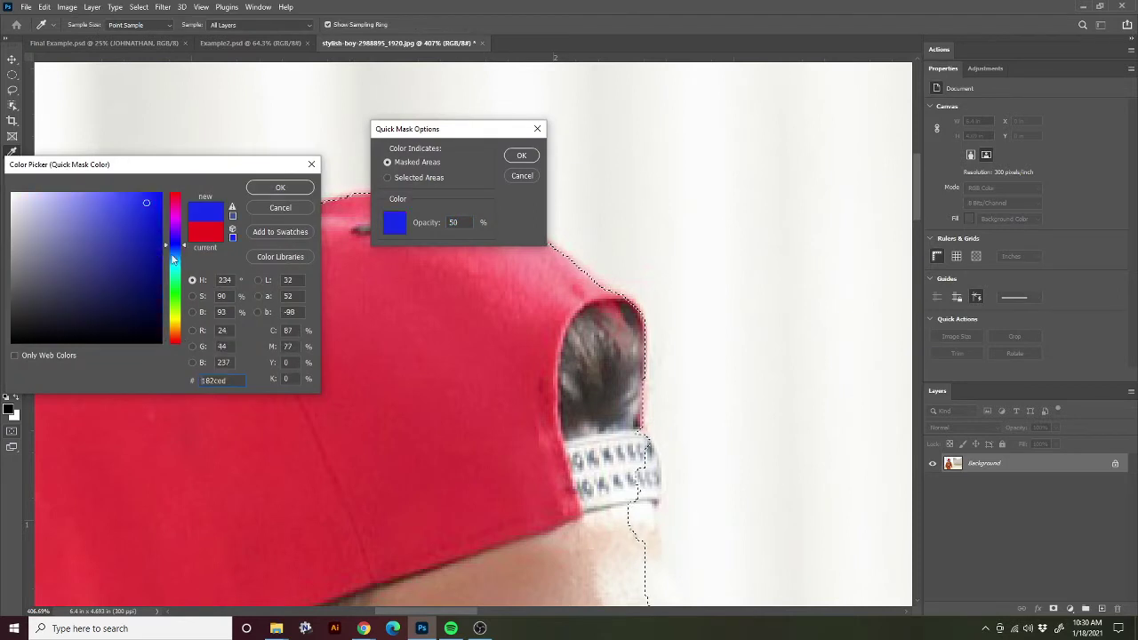
left_click(280, 188)
left_click(522, 156)
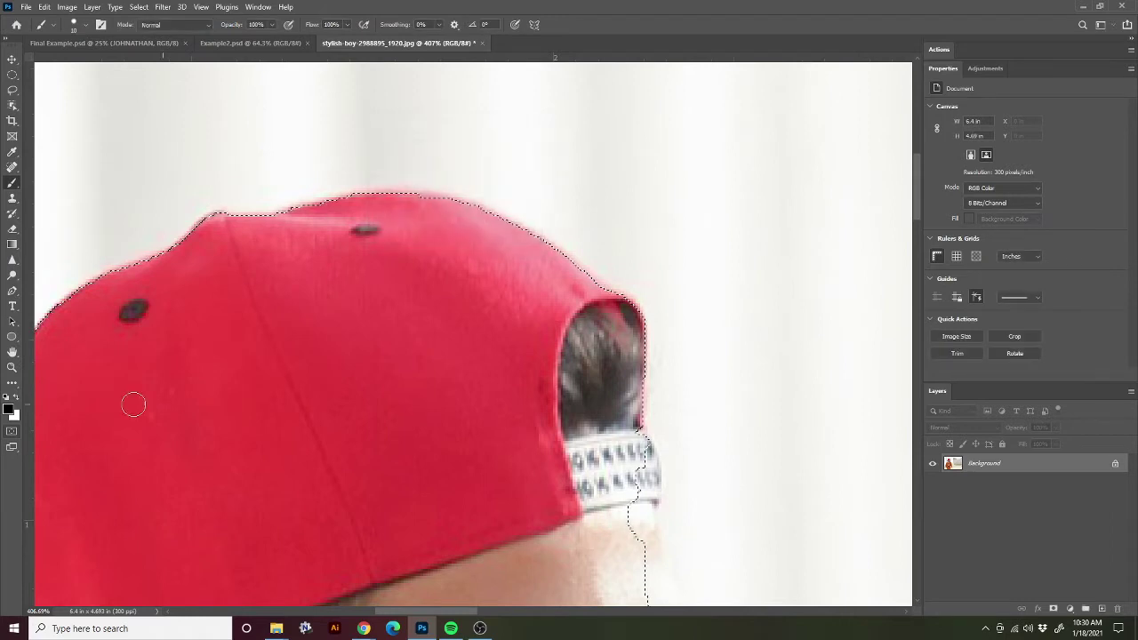
Turn the blue Quick Mask on and paint the cap strap end and neck edge into the selection
left_click(18, 432)
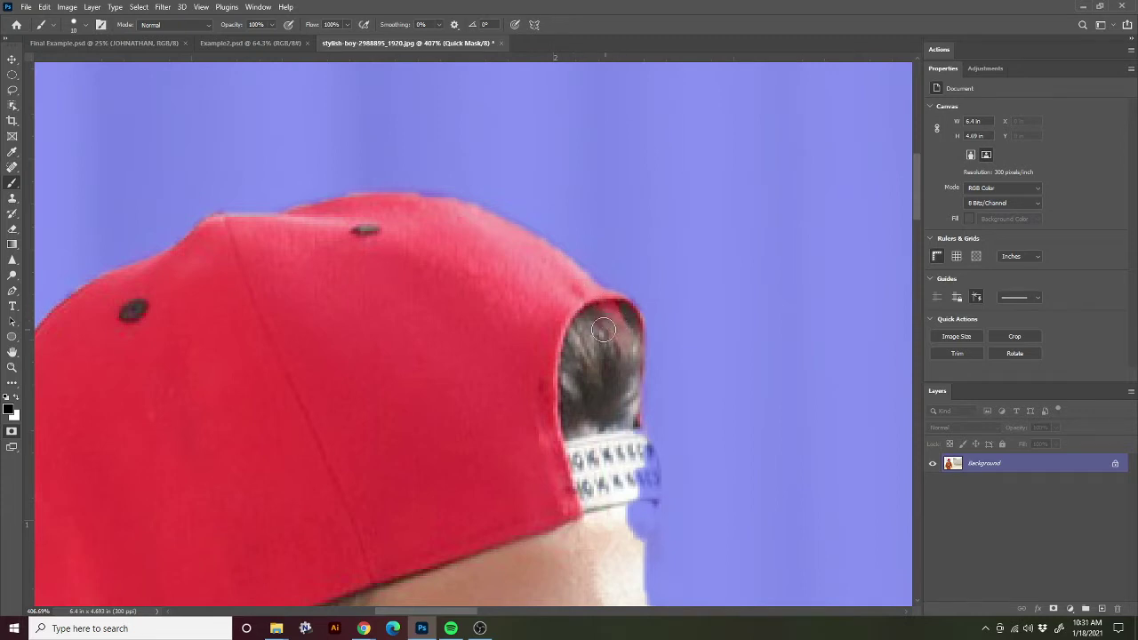
left_click_drag(571, 360, 418, 258)
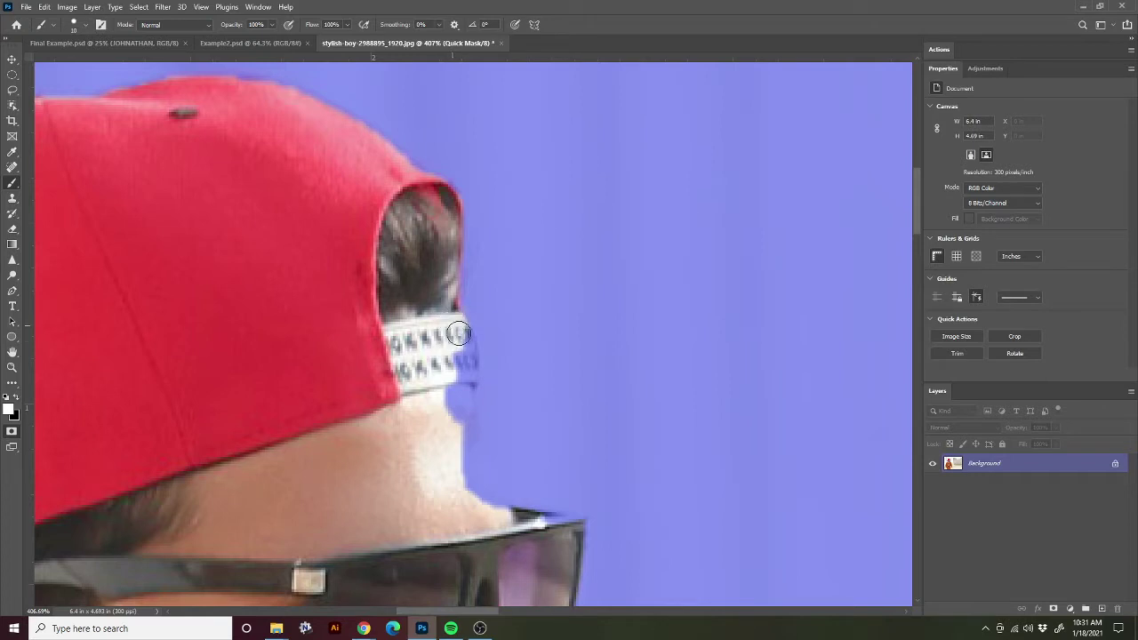
mouse_move(460, 336)
left_mouse_down()
mouse_move(448, 415)
mouse_move(466, 391)
mouse_move(497, 513)
mouse_move(459, 416)
mouse_move(464, 503)
mouse_move(470, 465)
mouse_move(363, 321)
mouse_move(280, 275)
mouse_move(246, 190)
left_mouse_up()
mouse_move(297, 376)
left_mouse_down()
mouse_move(321, 407)
mouse_move(343, 511)
left_mouse_up()
key("ctrl+z")
left_click_drag(289, 221, 316, 330)
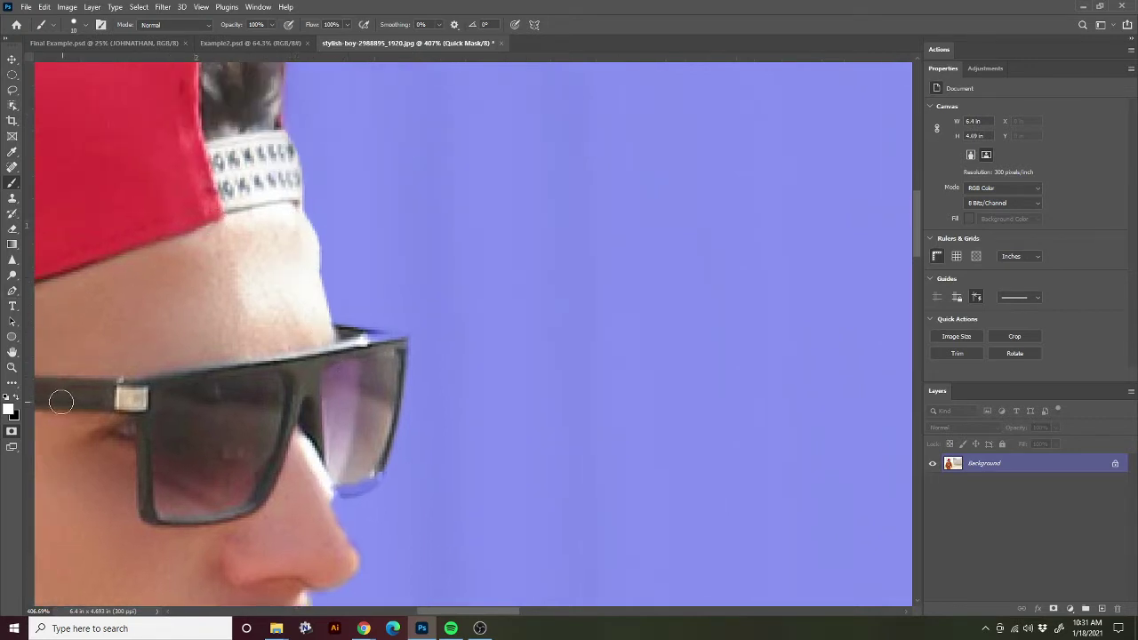
Switch to white and clear the mask along the glasses' bottom edge and the nose
left_click(16, 398)
key("x")
key("x")
key("x")
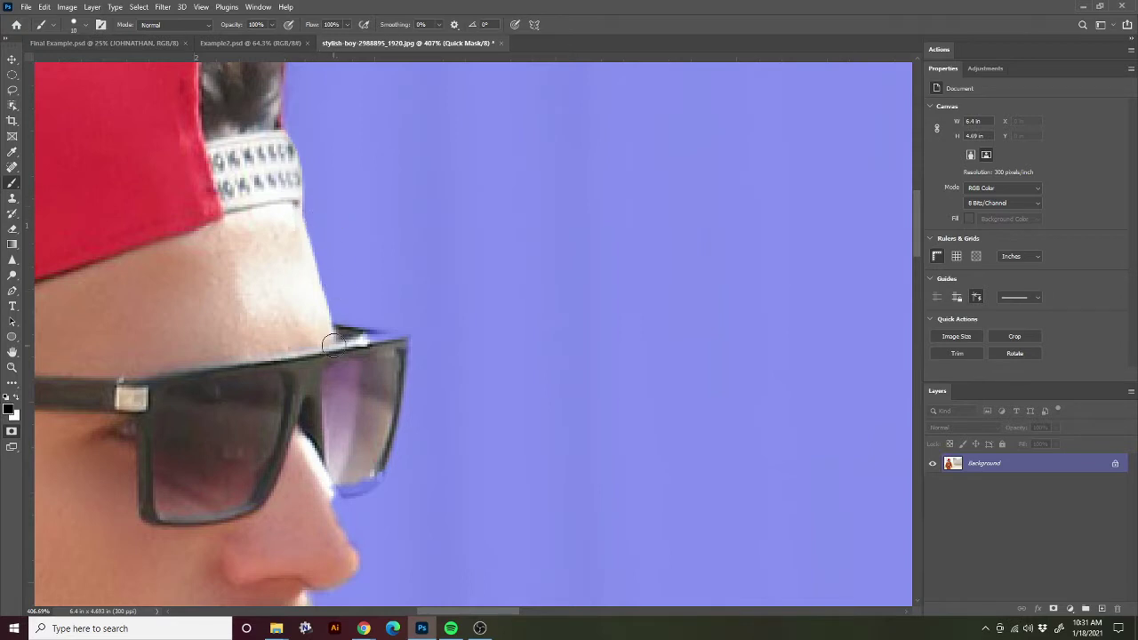
key("x")
left_click_drag(328, 379, 404, 288)
scroll(502, 244, "up", 5)
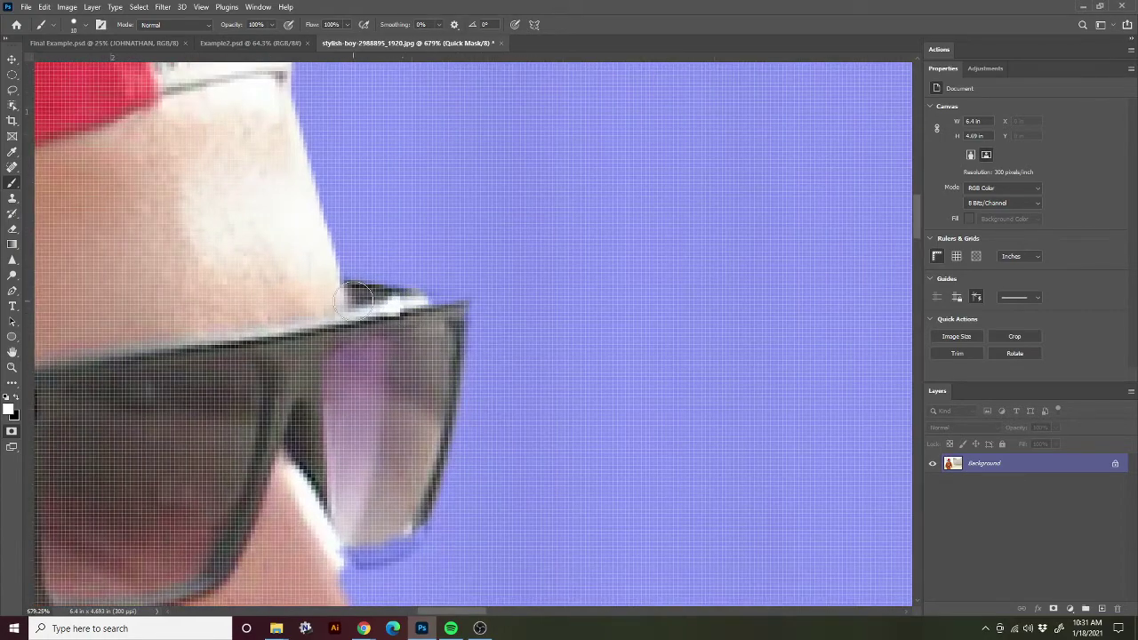
scroll(406, 401, "down", 2)
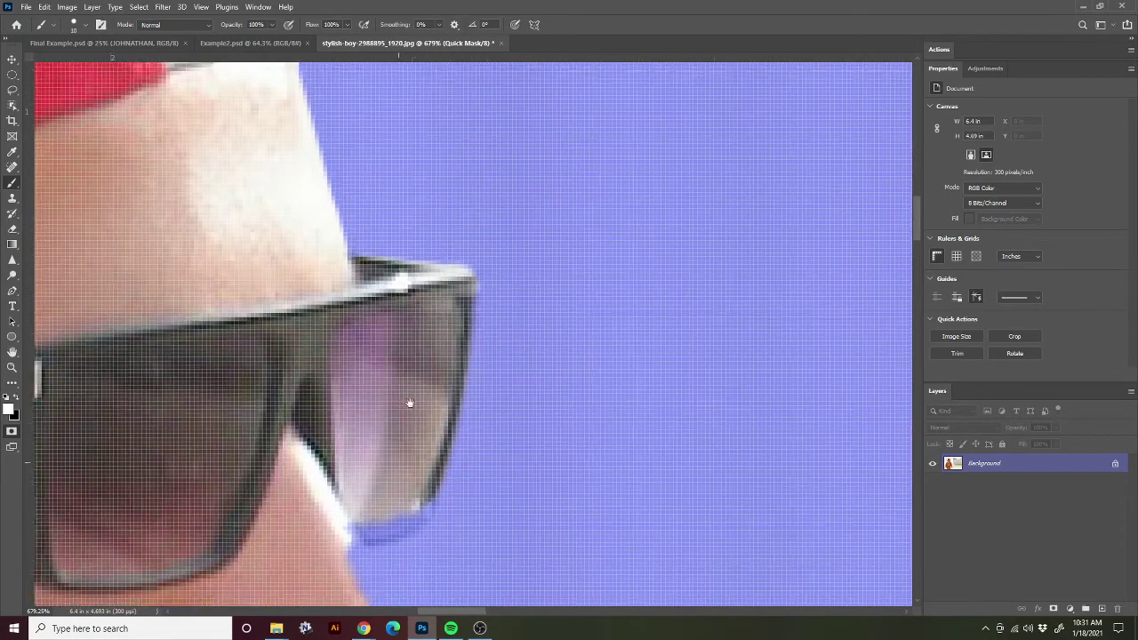
mouse_move(415, 435)
left_mouse_down()
mouse_move(407, 451)
mouse_move(315, 454)
left_mouse_up()
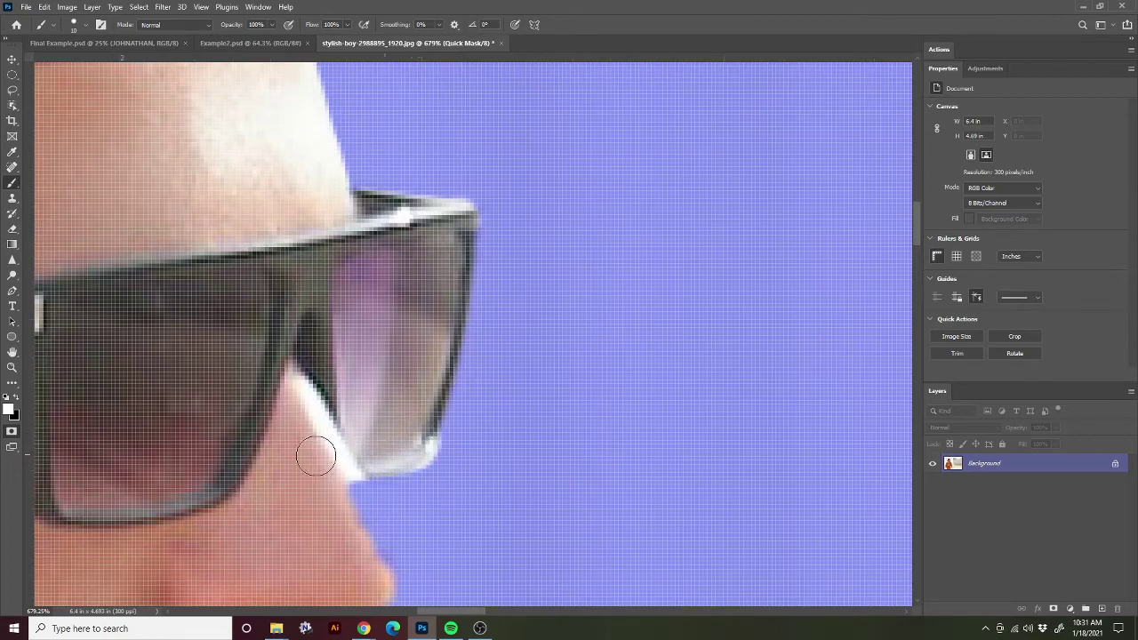
scroll(311, 373, "down", 4)
mouse_move(309, 310)
left_mouse_down()
mouse_move(362, 430)
mouse_move(345, 386)
mouse_move(353, 415)
mouse_move(320, 445)
left_mouse_up()
Clear the mask along the mustache, lips, chin and beard edge
scroll(355, 266, "down", 6)
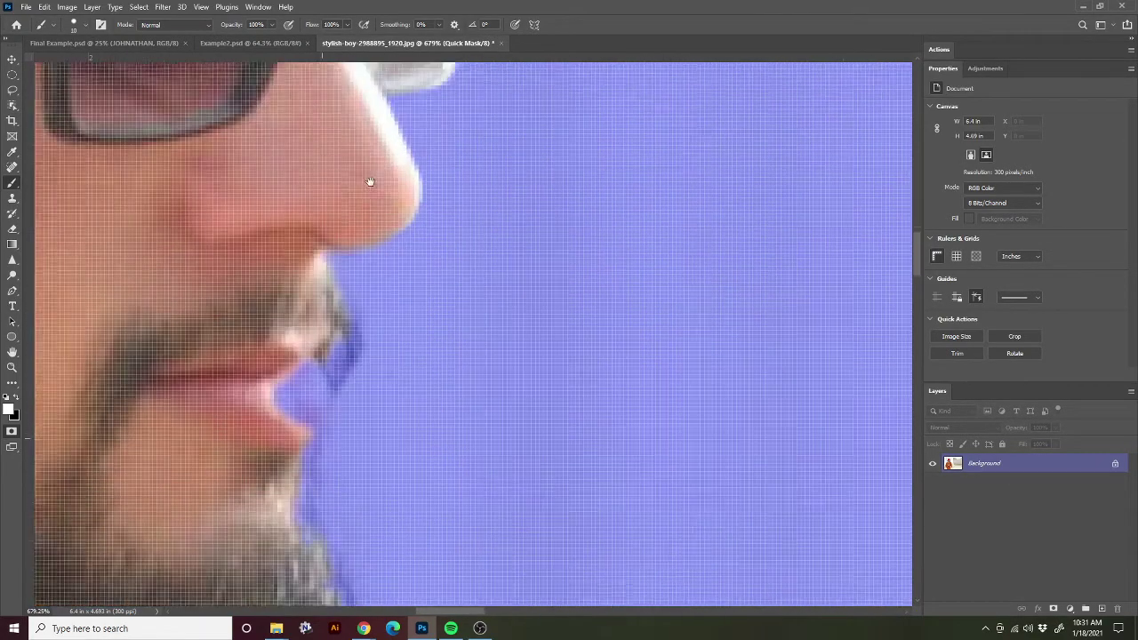
mouse_move(338, 284)
left_mouse_down()
mouse_move(313, 338)
mouse_move(304, 318)
mouse_move(292, 376)
mouse_move(309, 354)
mouse_move(297, 404)
left_mouse_up()
scroll(294, 217, "down", 5)
mouse_move(294, 216)
left_mouse_down()
mouse_move(319, 180)
mouse_move(309, 302)
mouse_move(328, 258)
mouse_move(342, 306)
mouse_move(337, 270)
mouse_move(359, 296)
mouse_move(376, 380)
mouse_move(373, 357)
mouse_move(352, 424)
left_mouse_up()
scroll(352, 425, "down", 10)
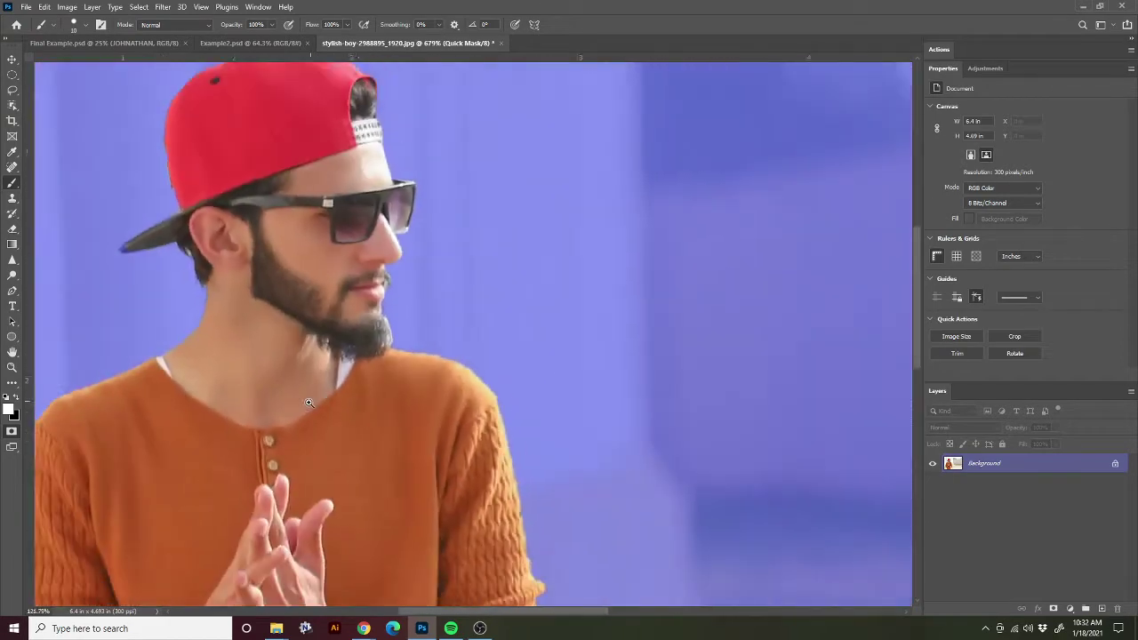
scroll(363, 406, "down", 5)
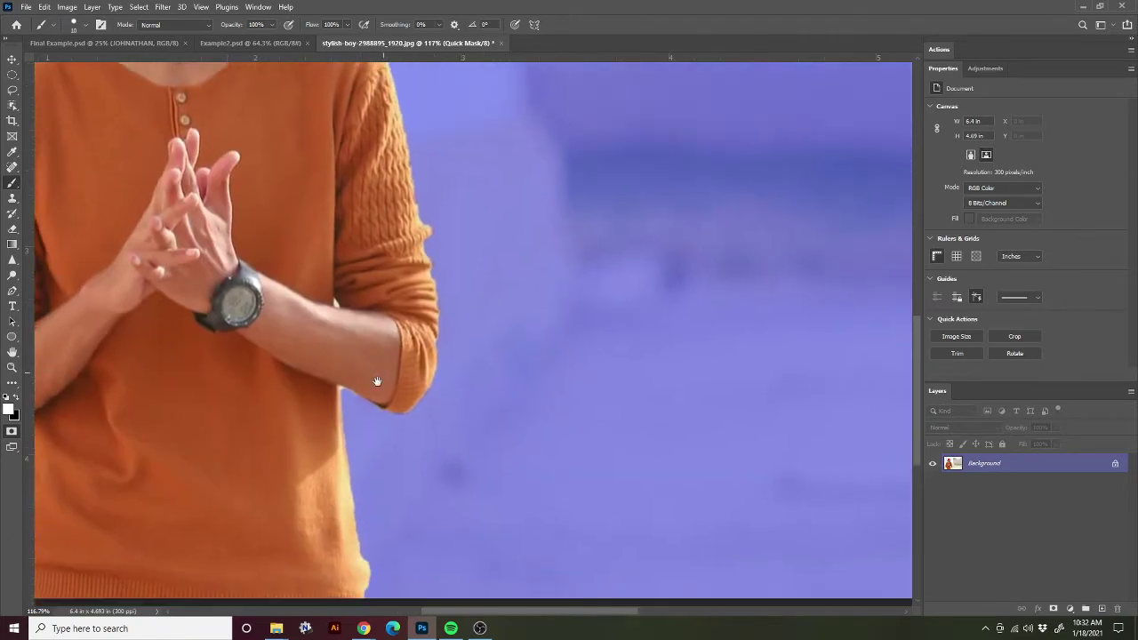
scroll(386, 376, "up", 8)
scroll(418, 379, "down", 4)
scroll(356, 485, "up", 2)
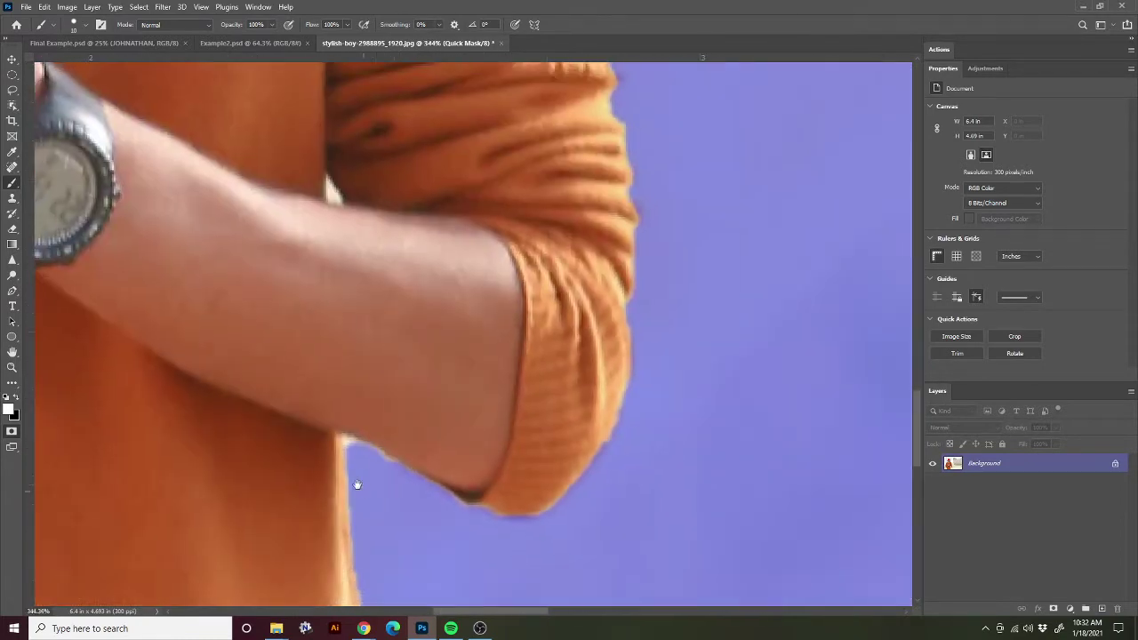
Switch to black and mask out the white gap and sliver beside the elbow
key("x")
scroll(329, 192, "up", 2)
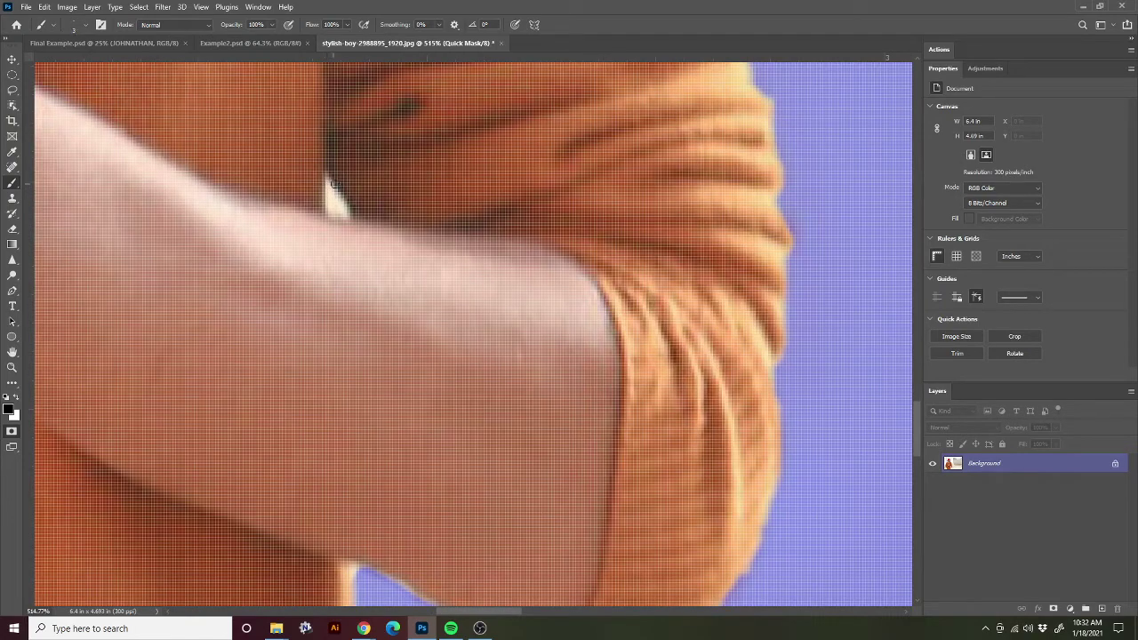
scroll(336, 184, "up", 5)
mouse_move(338, 182)
left_mouse_down()
mouse_move(327, 253)
mouse_move(357, 255)
mouse_move(340, 228)
mouse_move(341, 241)
mouse_move(327, 238)
mouse_move(312, 184)
mouse_move(325, 256)
mouse_move(357, 261)
left_mouse_up()
scroll(358, 261, "down", 10)
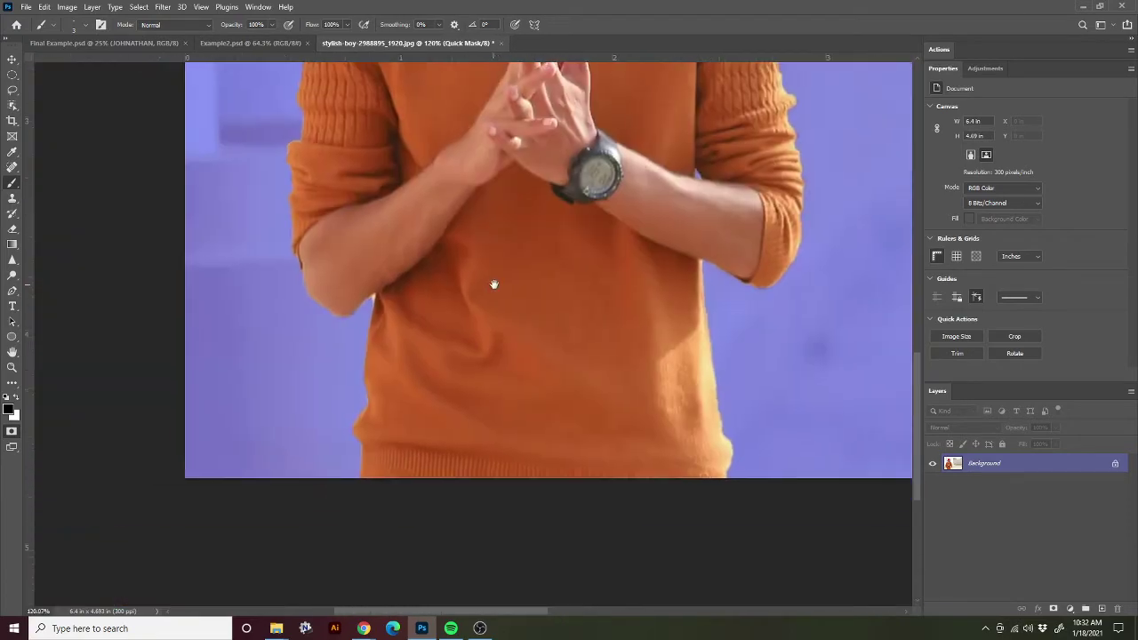
scroll(388, 271, "up", 6)
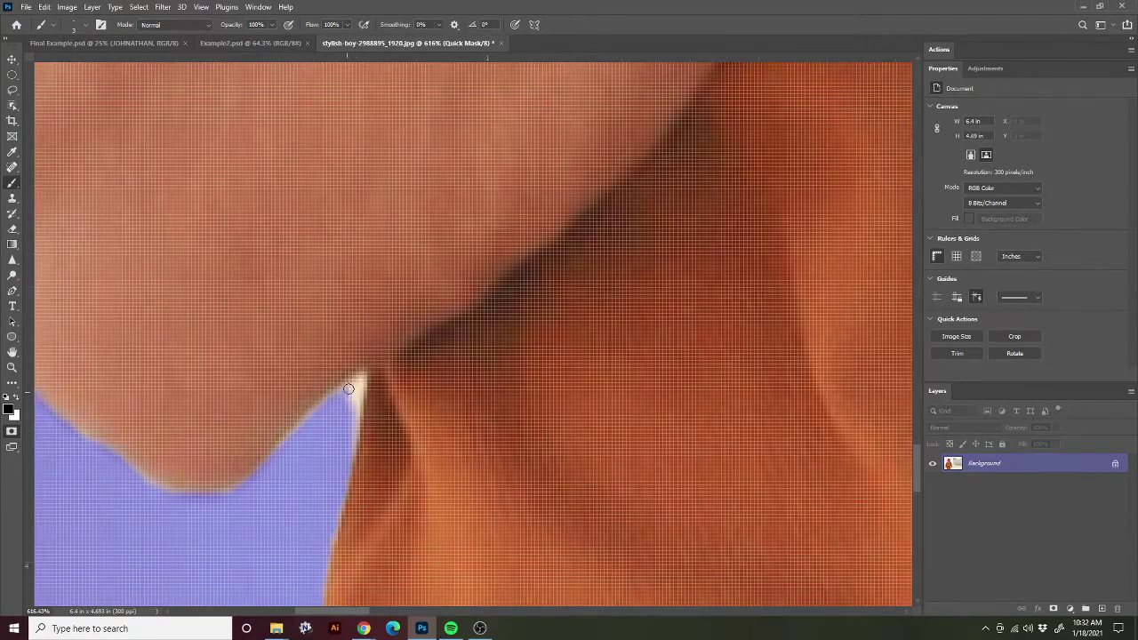
mouse_move(348, 388)
left_mouse_down()
mouse_move(360, 381)
mouse_move(356, 411)
left_mouse_up()
scroll(344, 469, "down", 8)
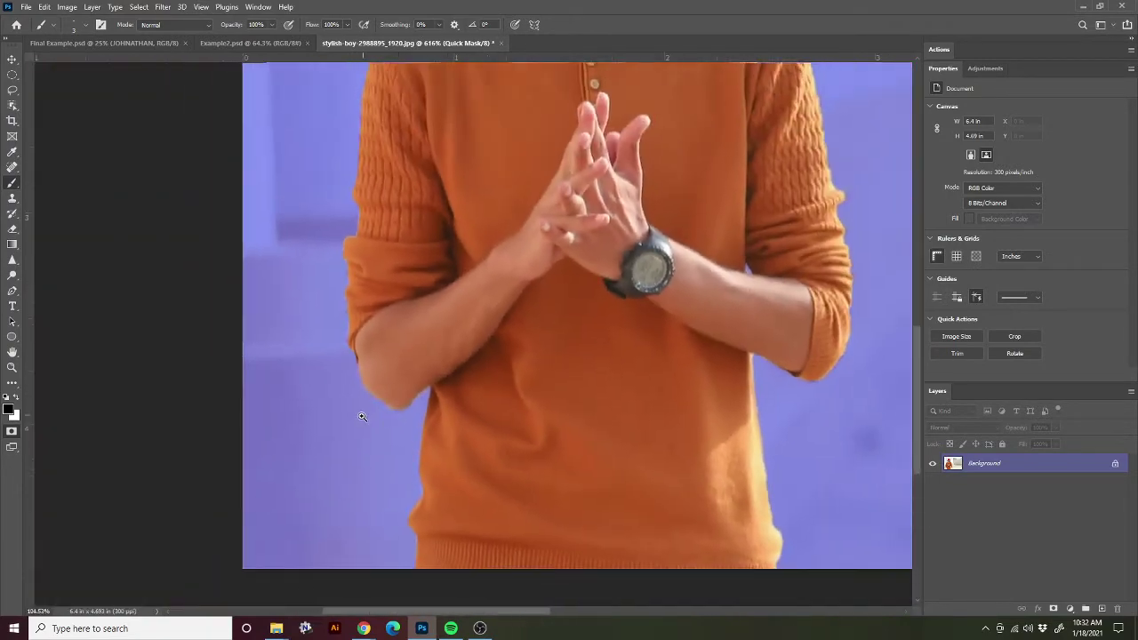
scroll(357, 298, "up", 3)
Tidy the Quick Mask along the red cap's top edge and brim tip, then fit the photo in view
scroll(434, 297, "down", 3)
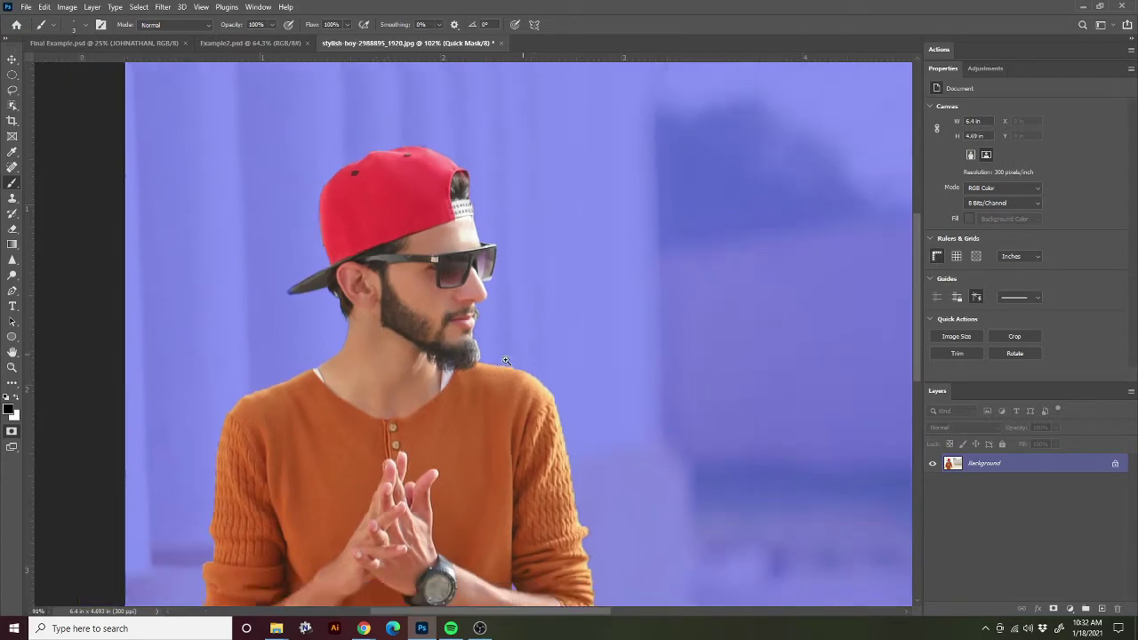
scroll(456, 191, "up", 6)
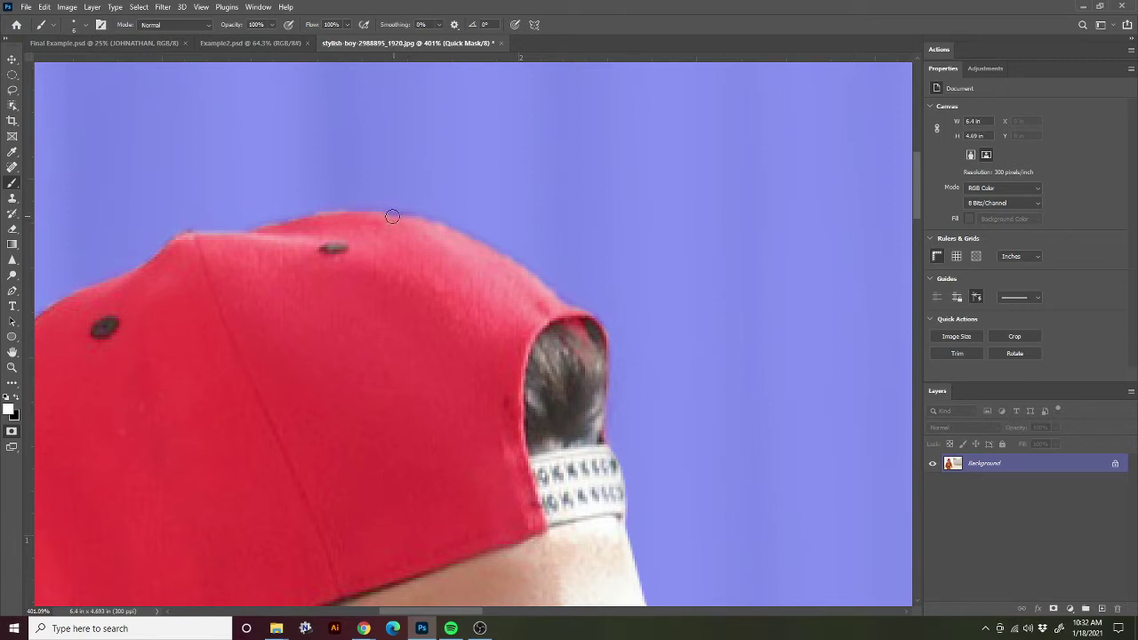
left_click_drag(392, 216, 409, 220)
key("ctrl+0")
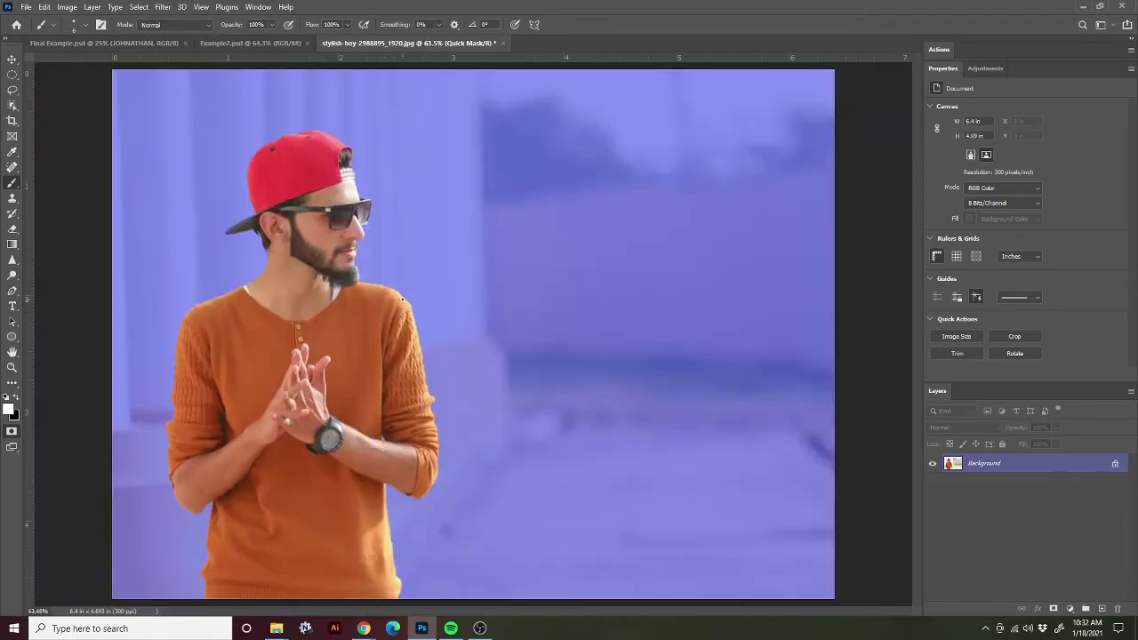
left_click_drag(198, 235, 445, 236)
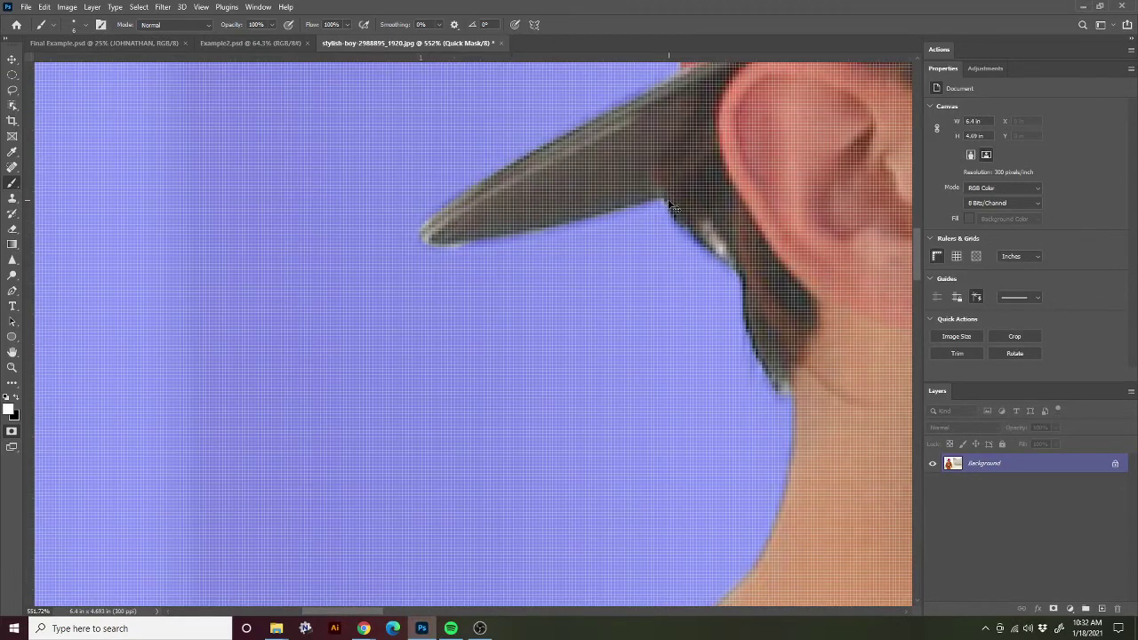
key("ctrl+0")
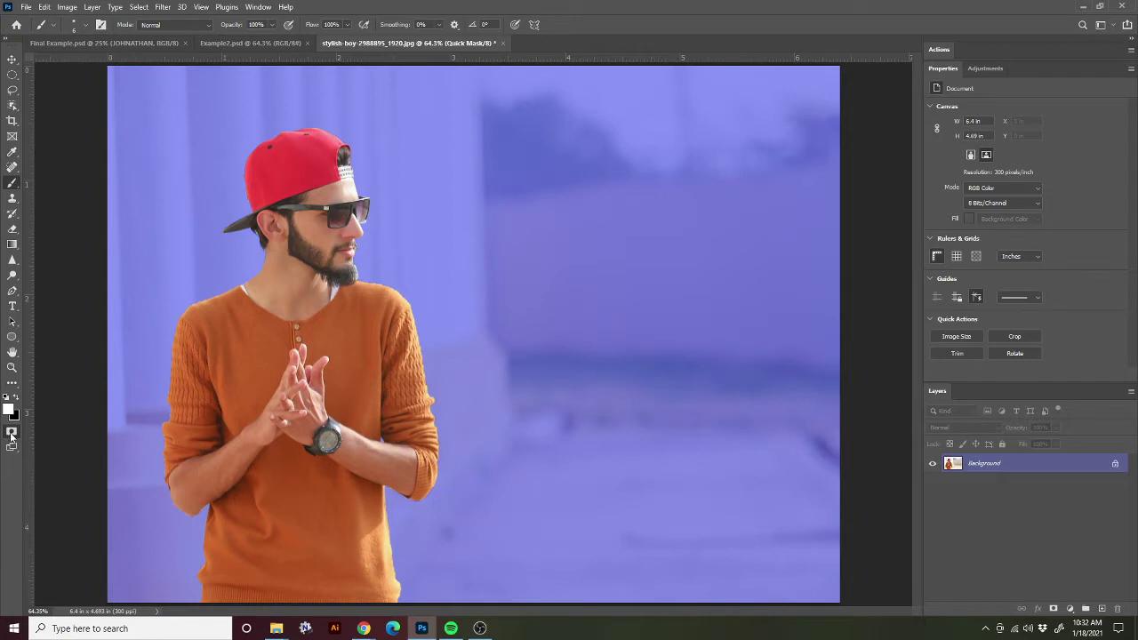
Exit Quick Mask to inspect the selection outline around the man
key("q")
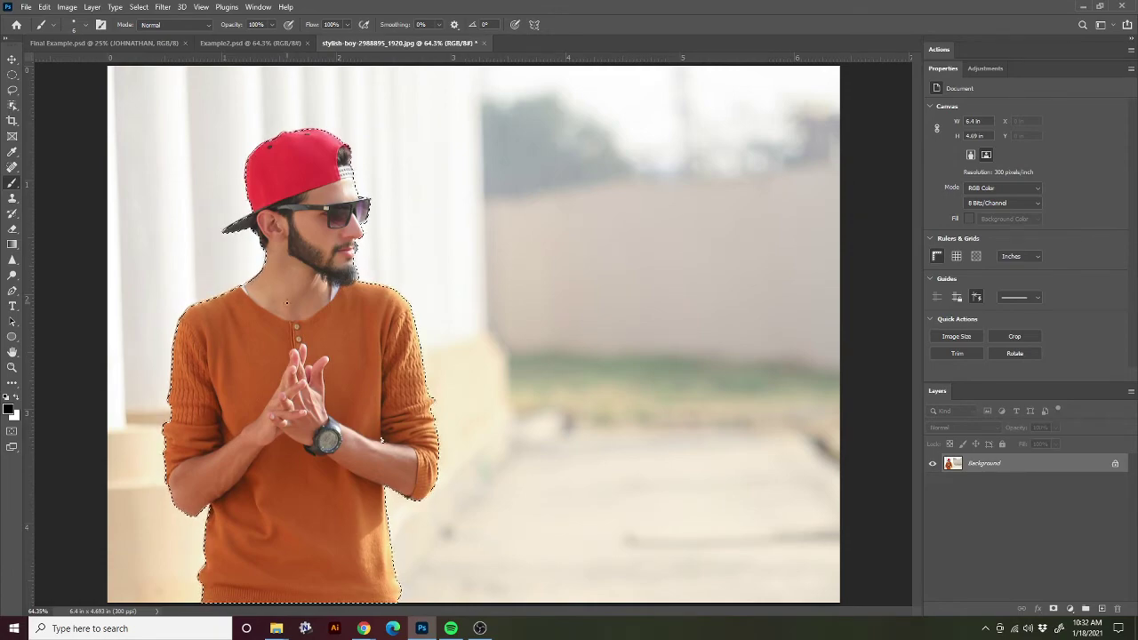
scroll(255, 314, "up", 5)
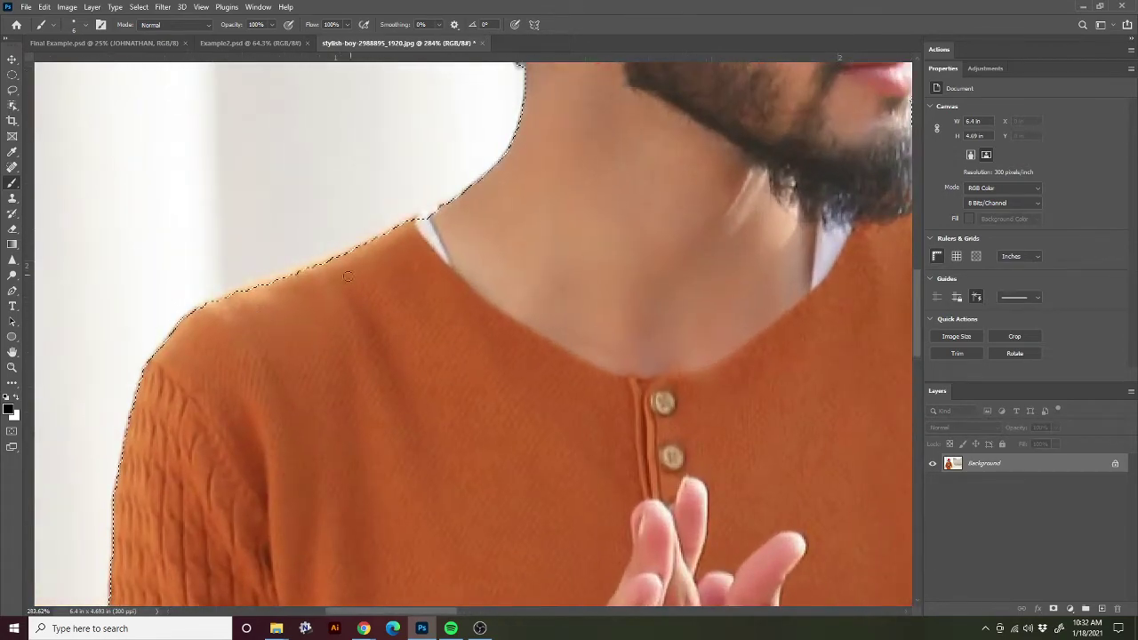
scroll(330, 261, "up", 3)
scroll(303, 281, "down", 5)
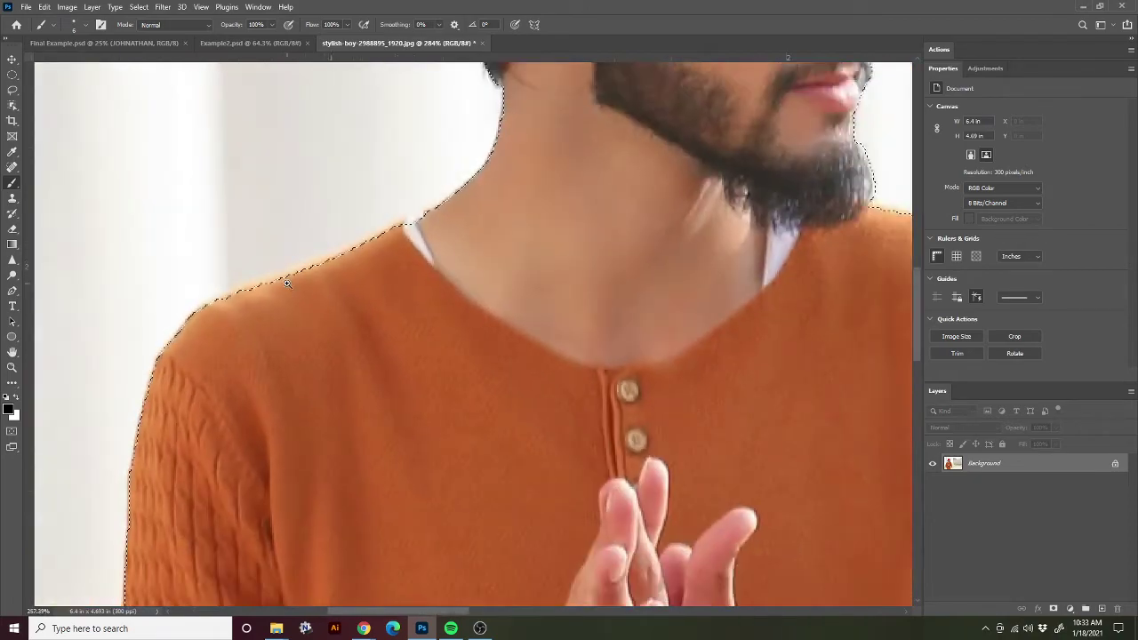
scroll(262, 294, "up", 4)
scroll(255, 303, "down", 2)
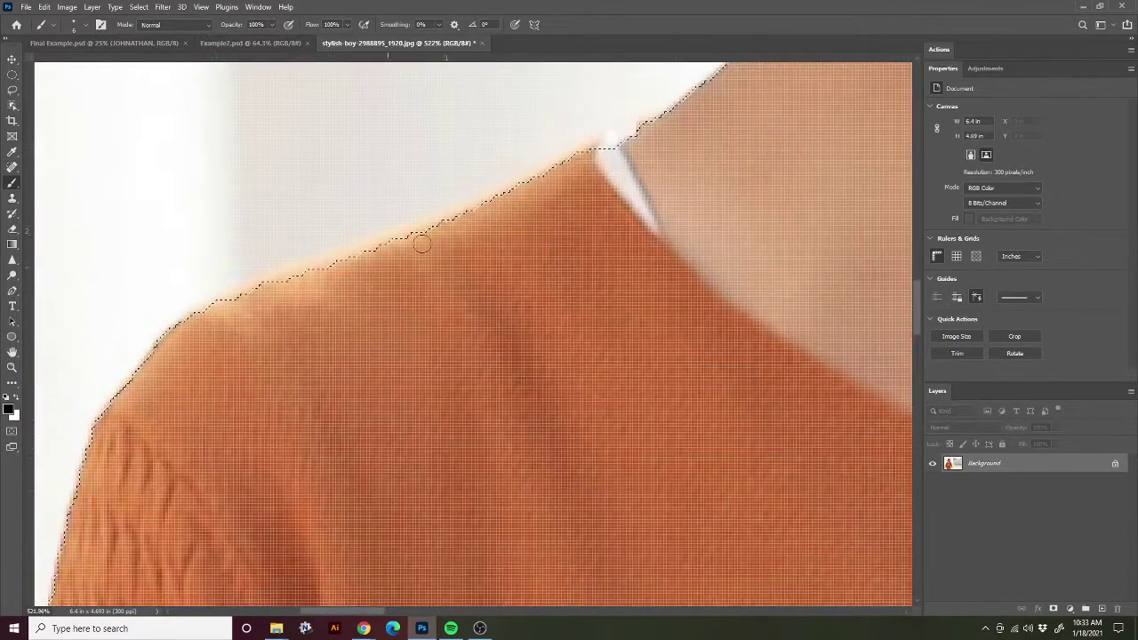
scroll(443, 157, "up", 2)
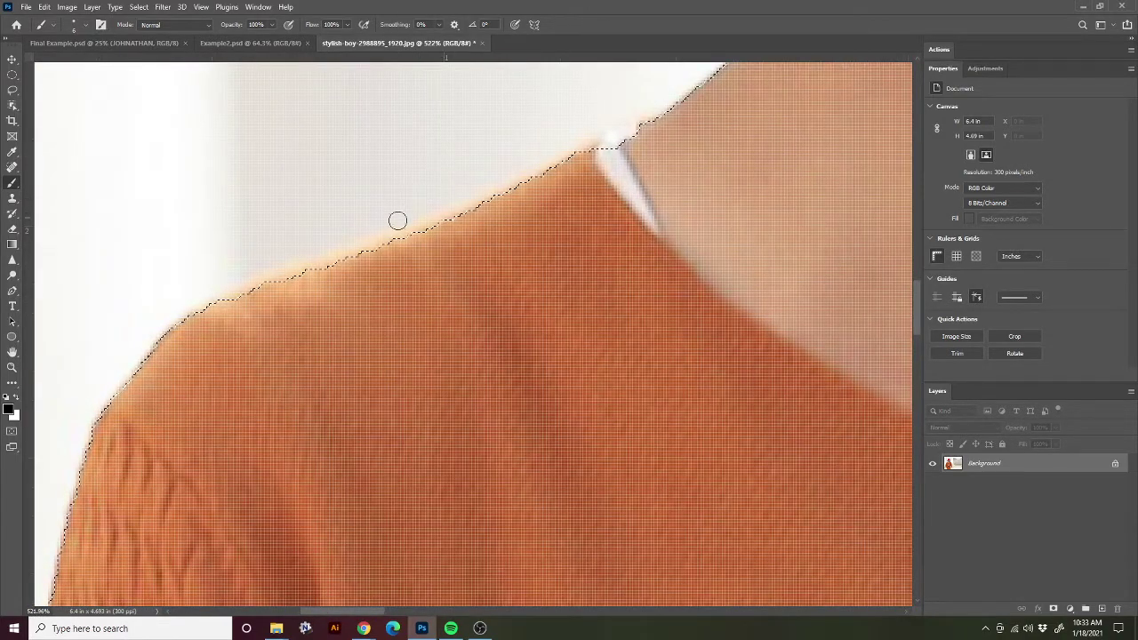
Return to Quick Mask and straighten the mask edge along the sweater's left shoulder
key("q")
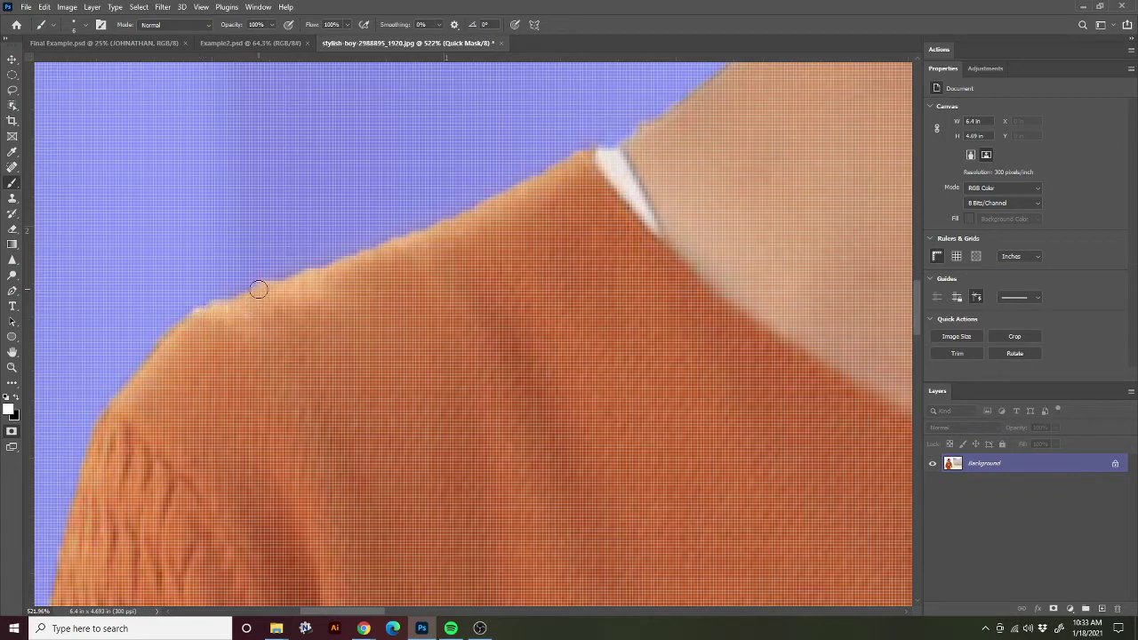
left_click_drag(458, 218, 583, 155)
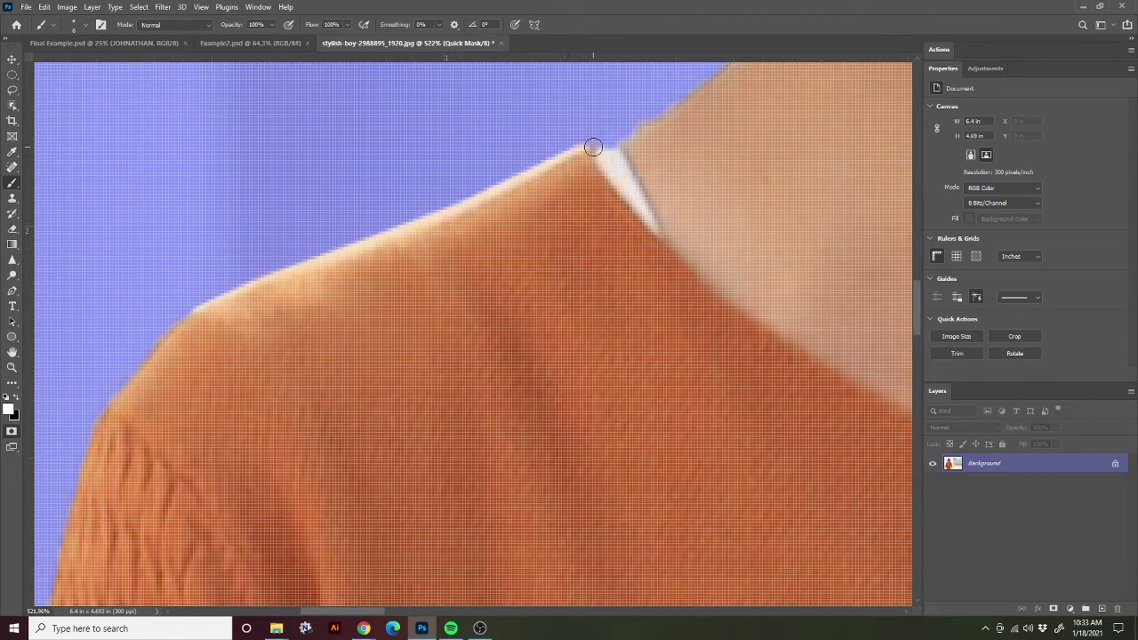
key("ctrl+0")
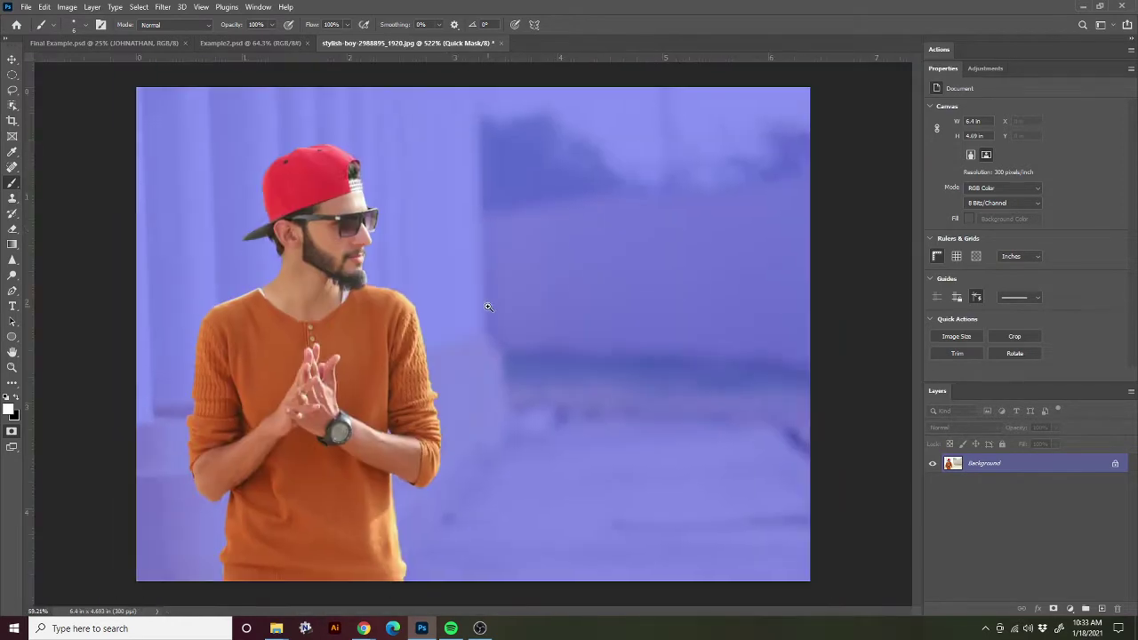
left_click(487, 307)
Exit Quick Mask, copy the man onto Layer 1 with Ctrl+J, and hide the Background layer
key("q")
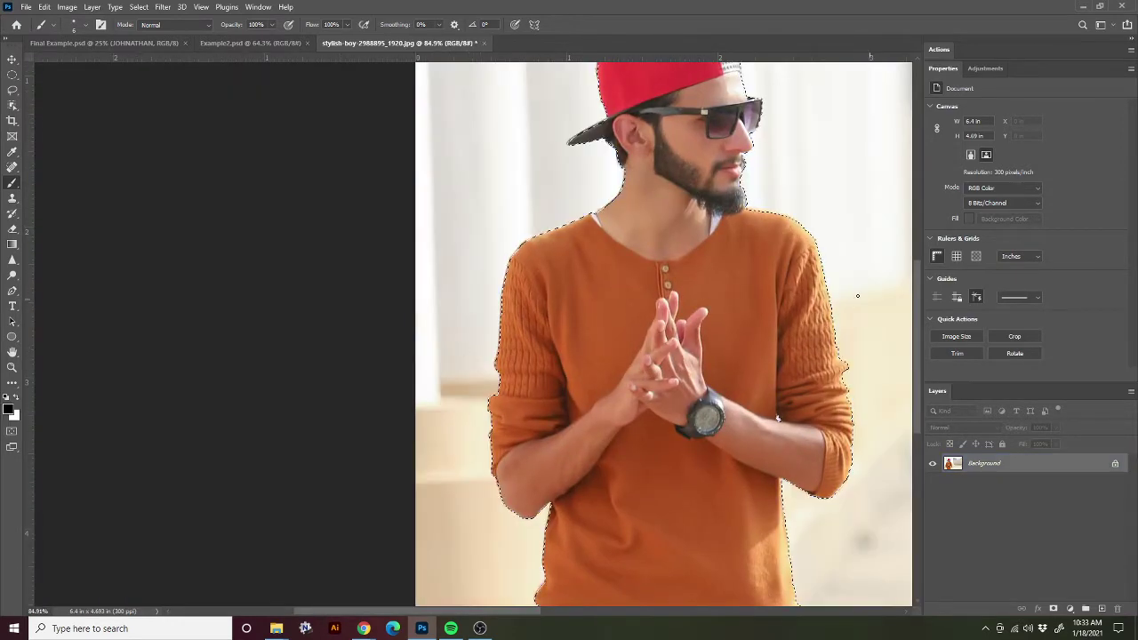
scroll(851, 297, "down", 2)
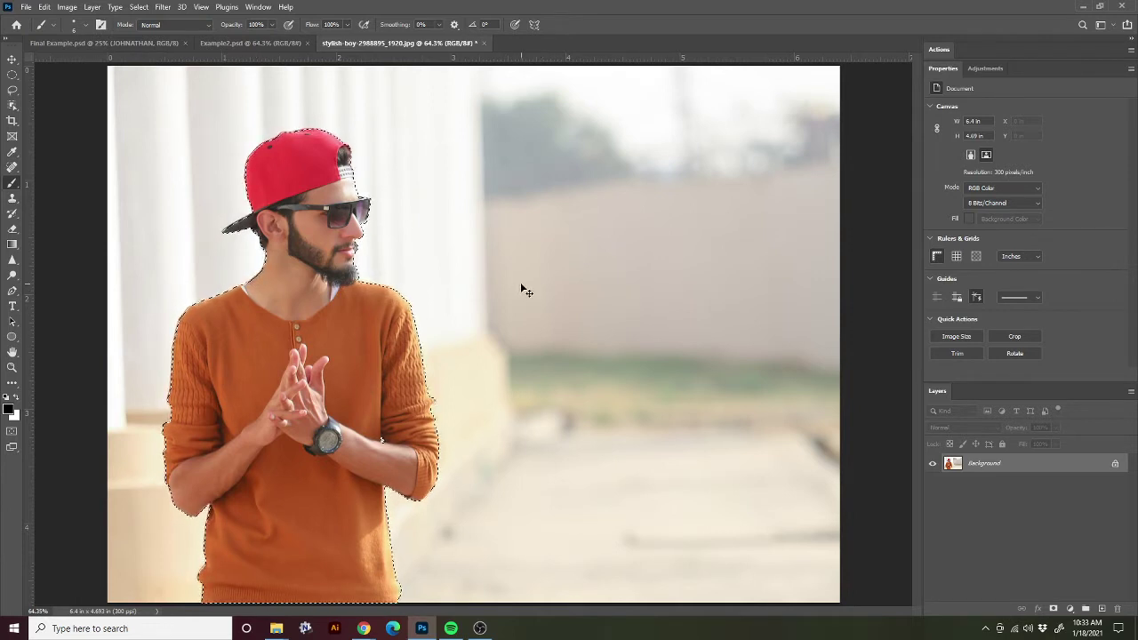
key("ctrl+j")
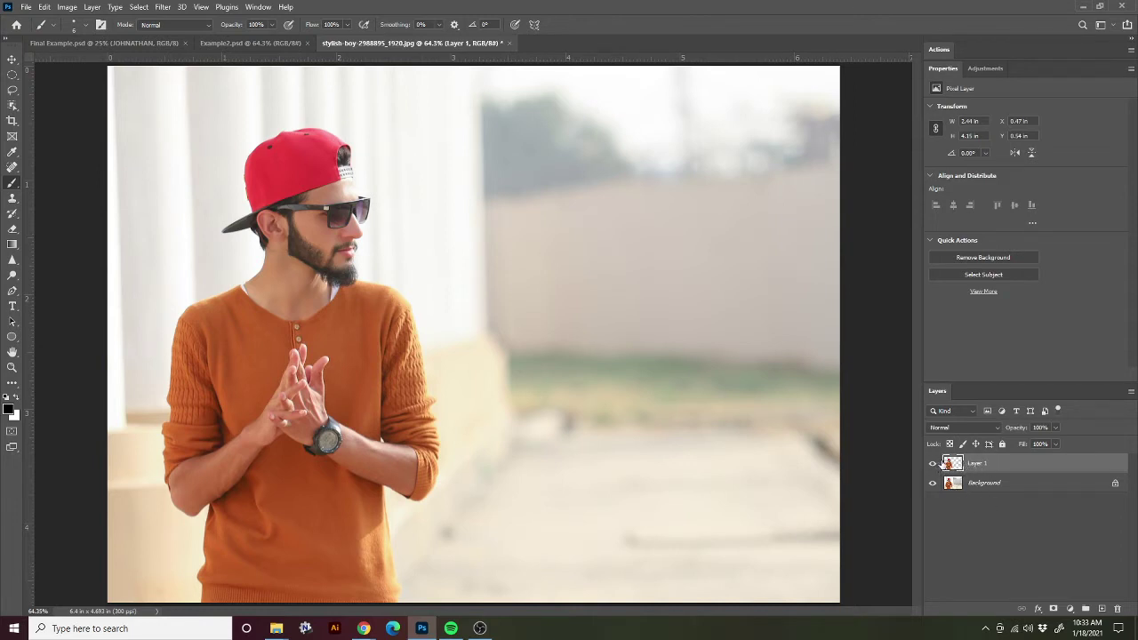
left_click(933, 483)
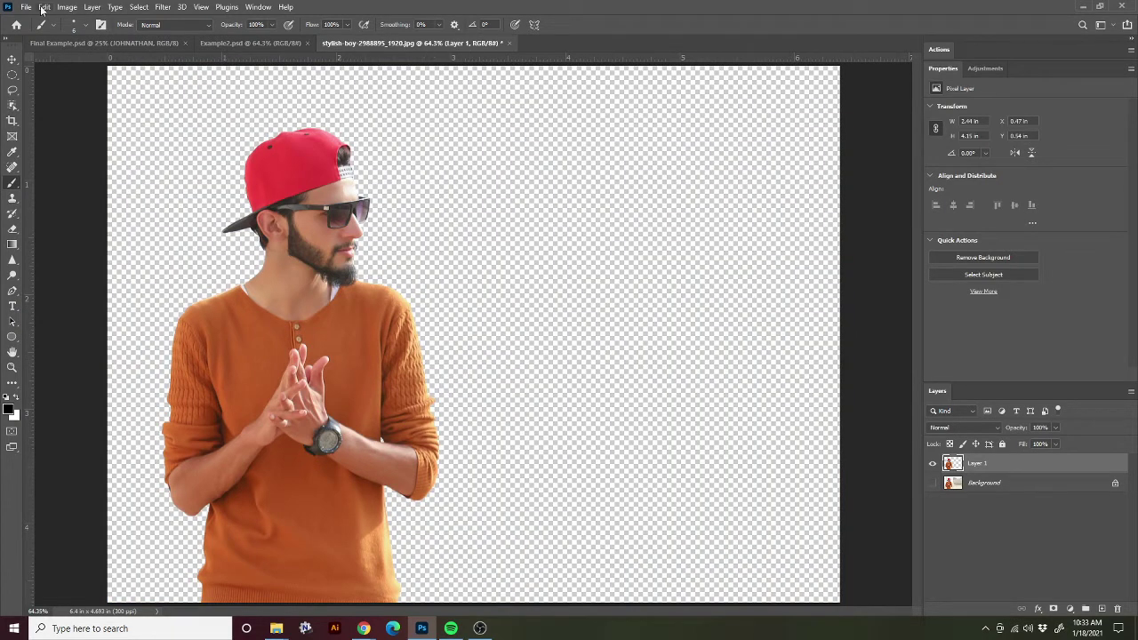
left_click(14, 58)
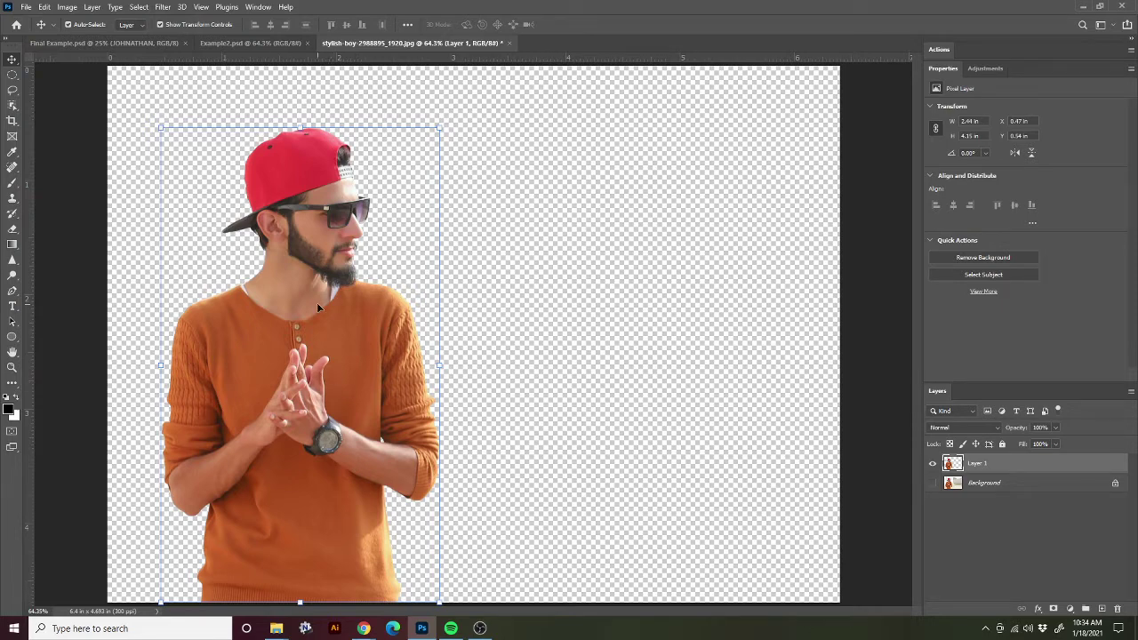
Mirror the man's layer horizontally with Free Transform's Flip Horizontal and commit it
left_click(61, 8)
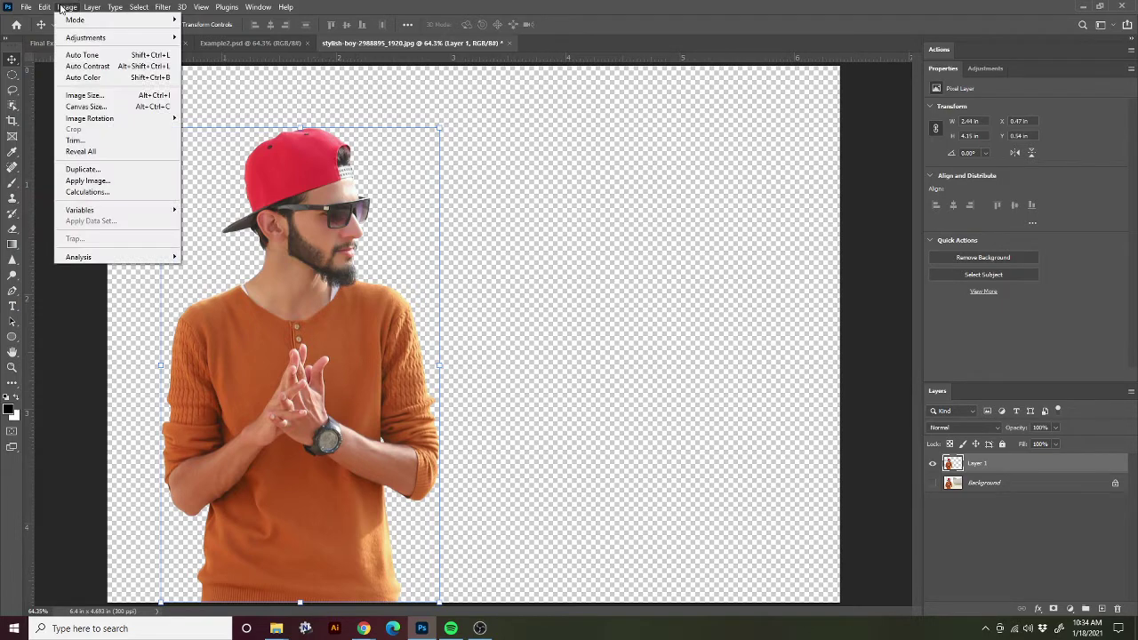
mouse_move(49, 9)
mouse_move(71, 277)
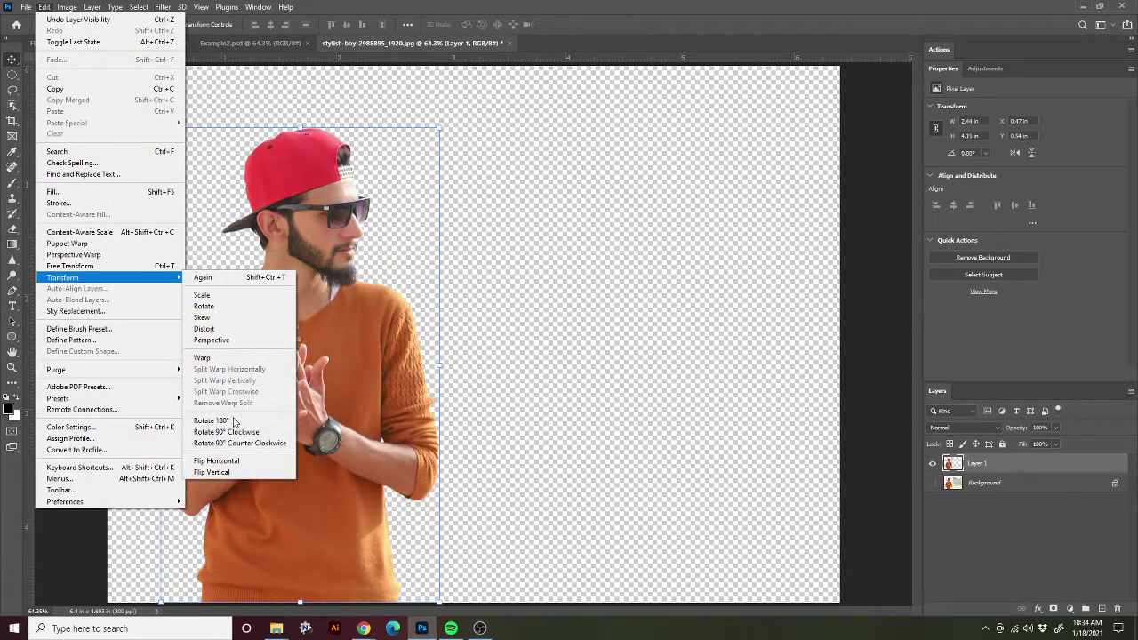
left_click(233, 465)
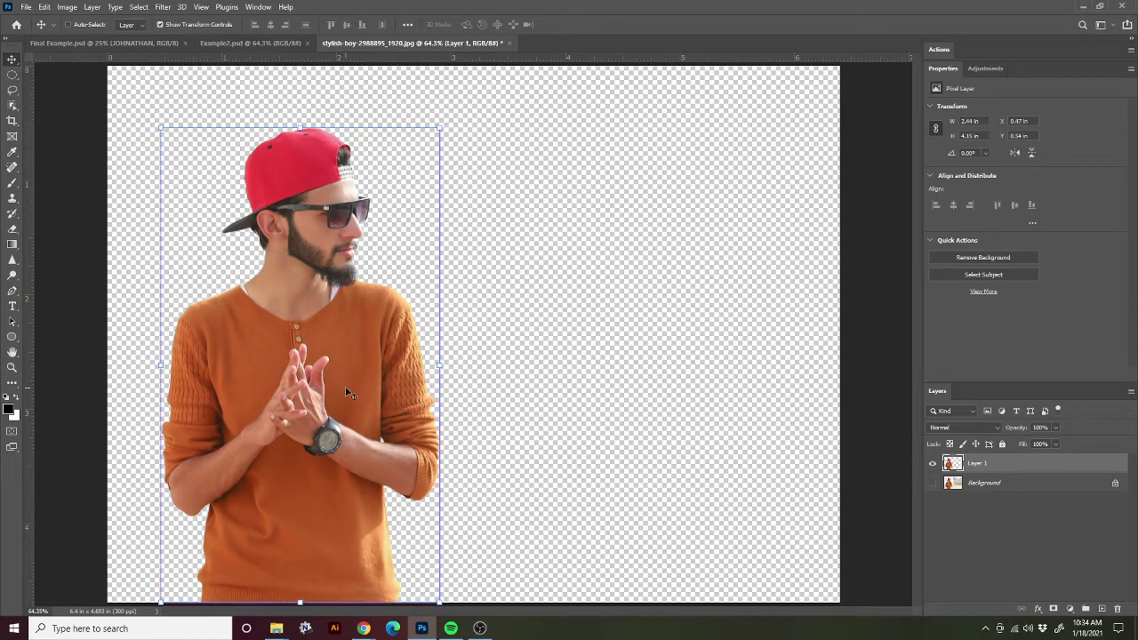
key("ctrl+t")
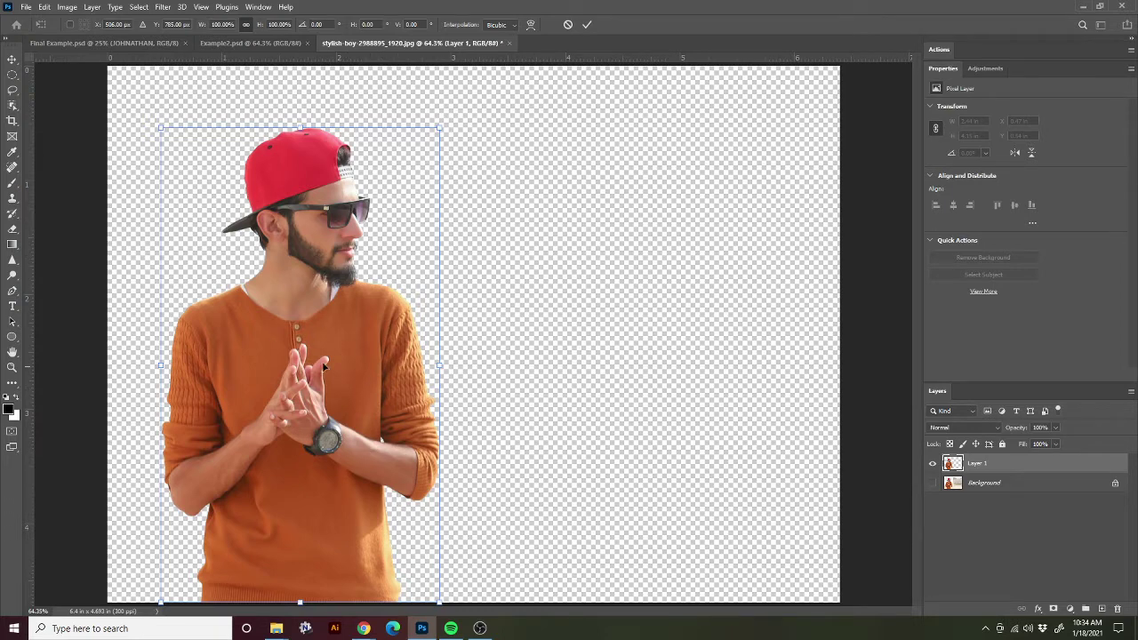
right_click(275, 277)
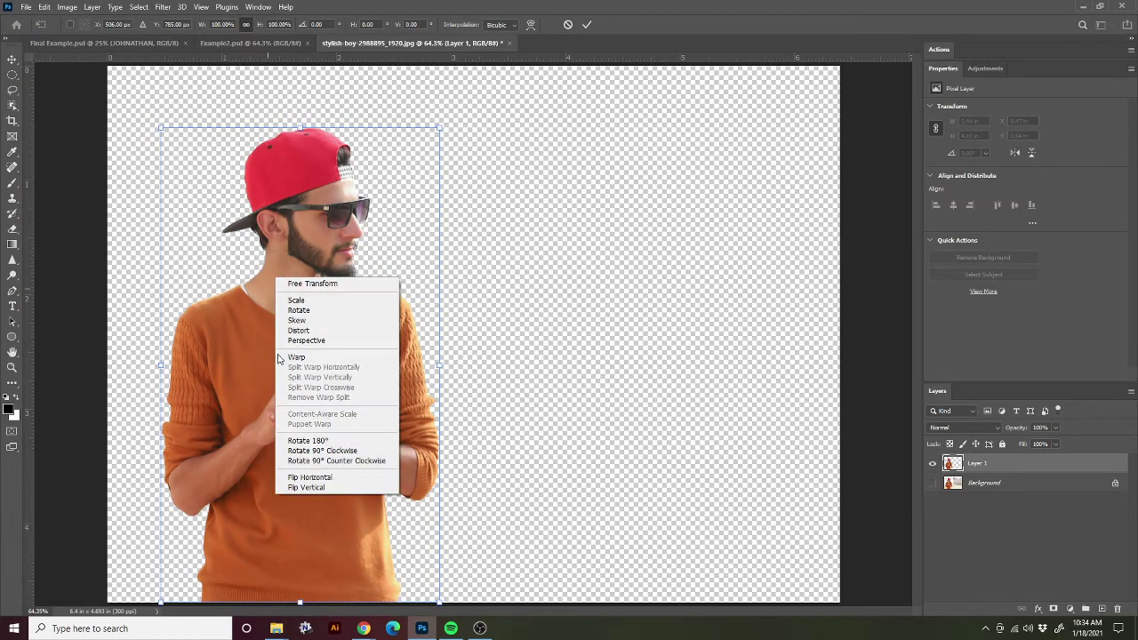
left_click(309, 478)
right_click(335, 328)
left_click(265, 322)
key("Return")
Reselect the man's layer and undo the flip, restoring his original facing
right_click(266, 311)
left_click(271, 316)
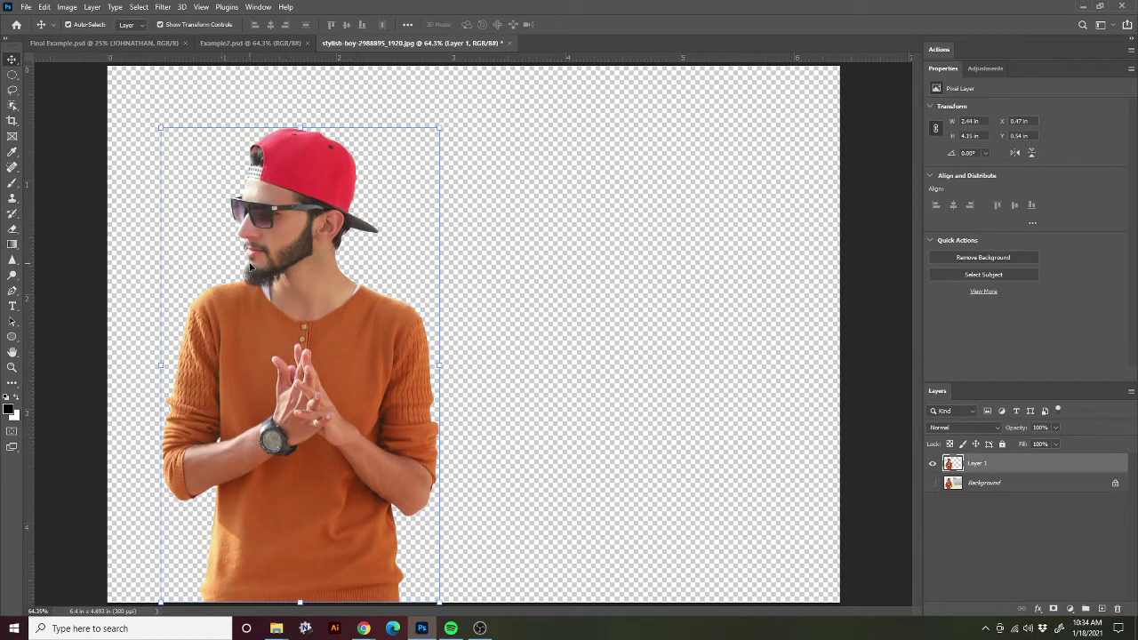
left_click(473, 318)
left_click(300, 347)
key("ctrl+shift+h")
key("ctrl+shift+h")
key("ctrl+shift+h")
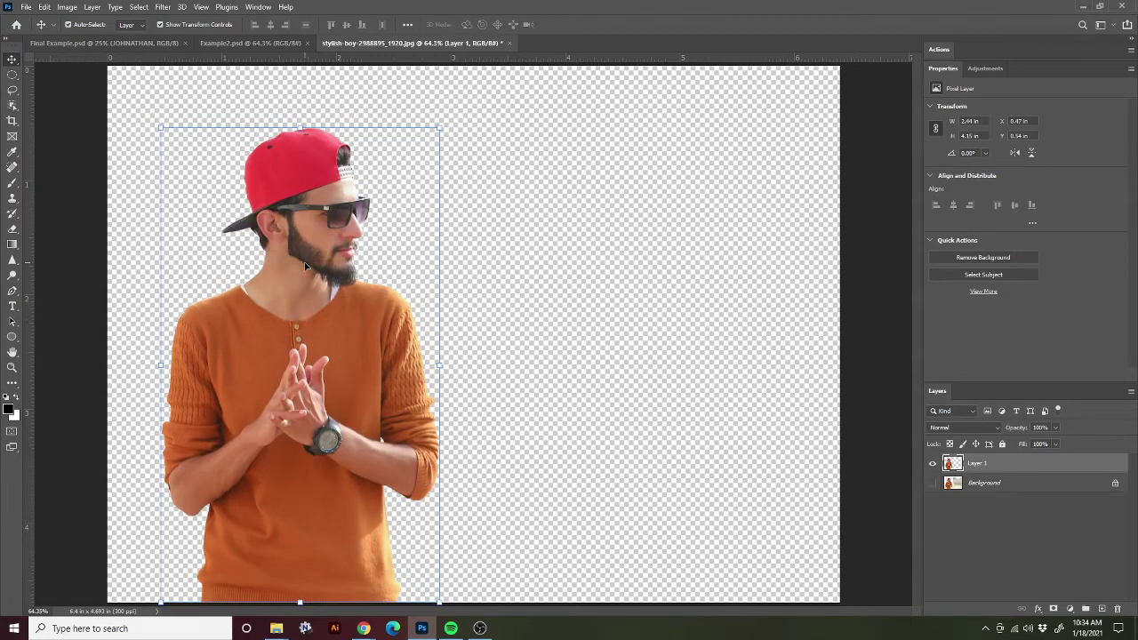
Flip the man horizontally again with Free Transform so he faces left
left_click(503, 249)
left_click(322, 309)
key("ctrl+t")
right_click(306, 334)
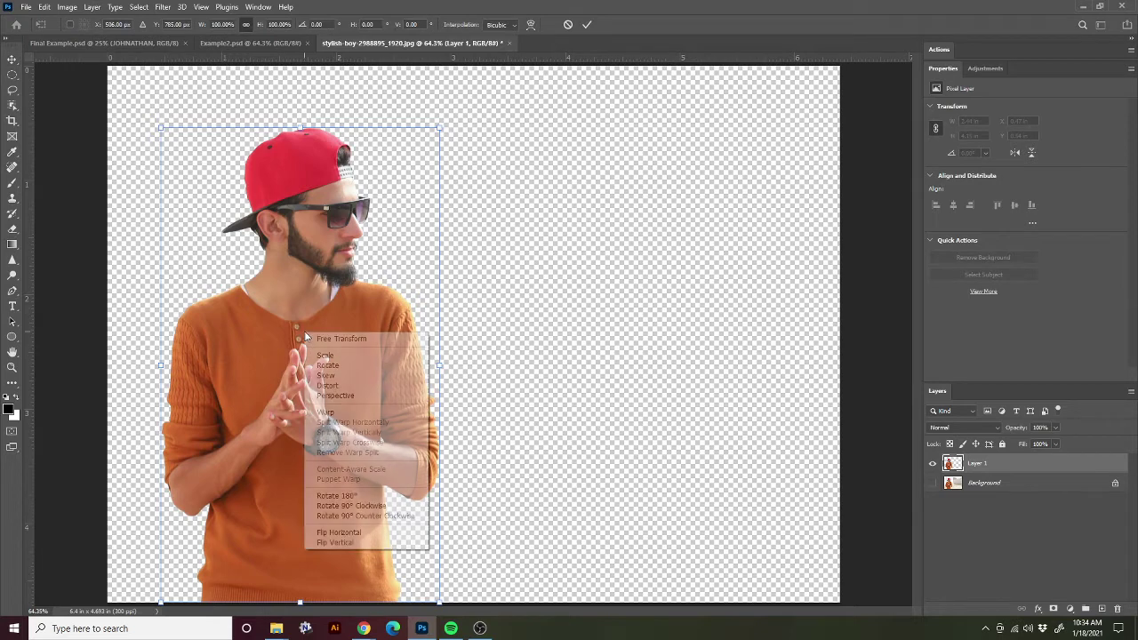
left_click(265, 258)
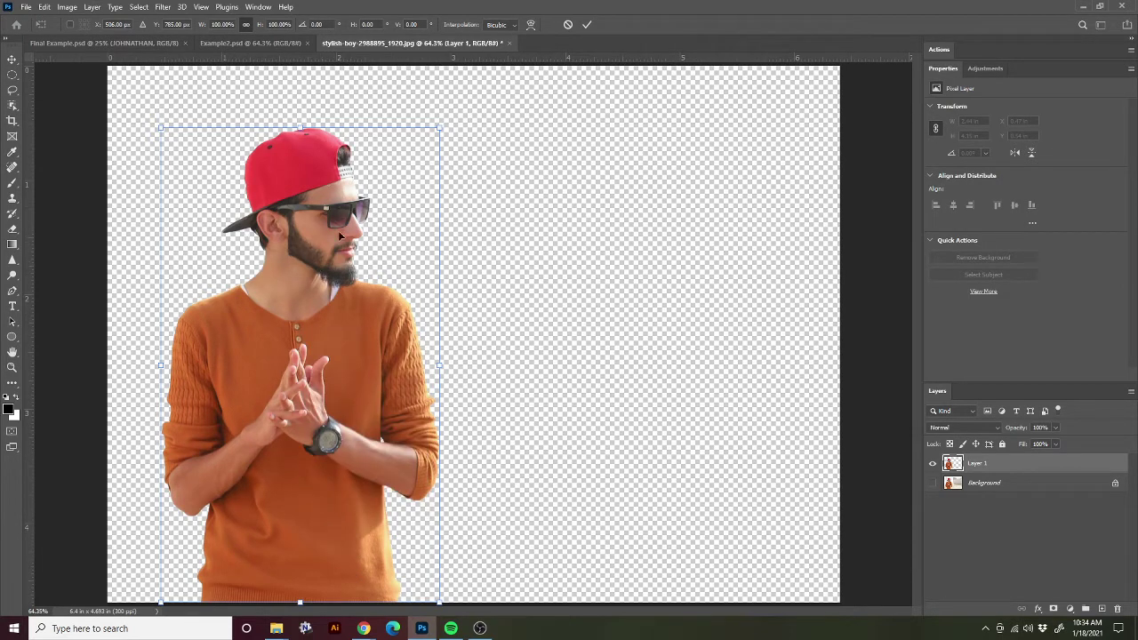
right_click(281, 236)
left_click(311, 435)
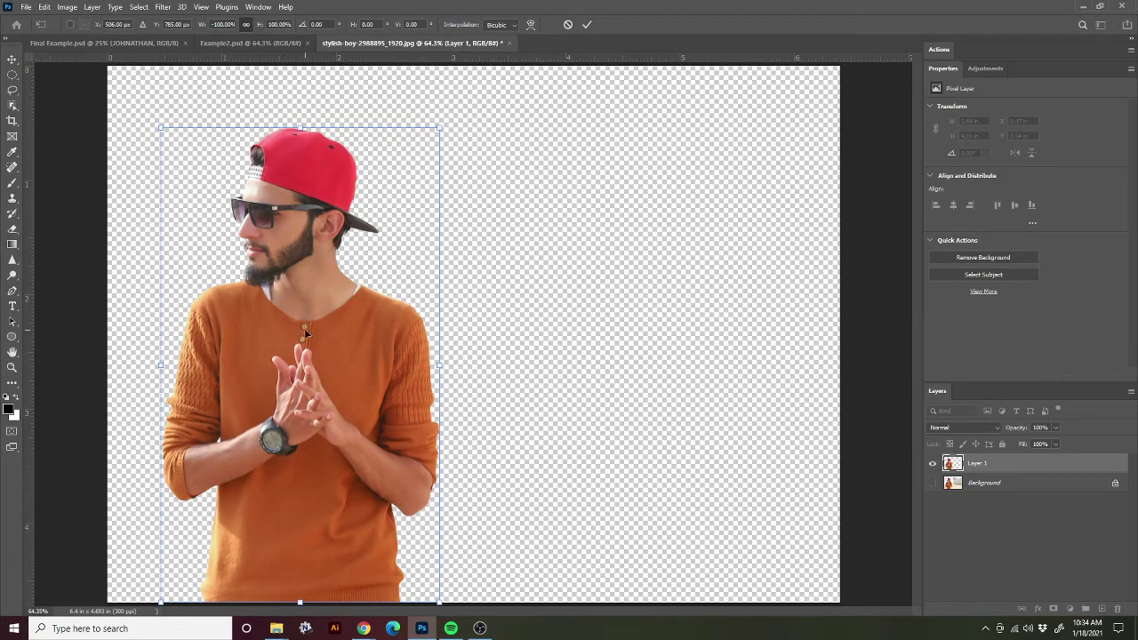
key("Return")
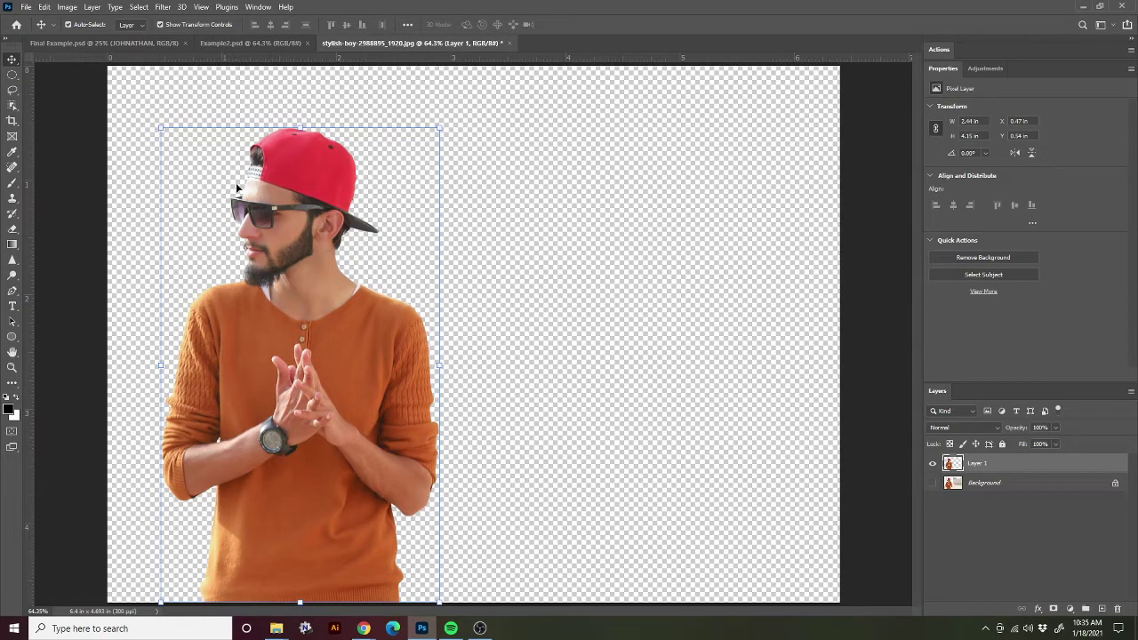
right_click(287, 214)
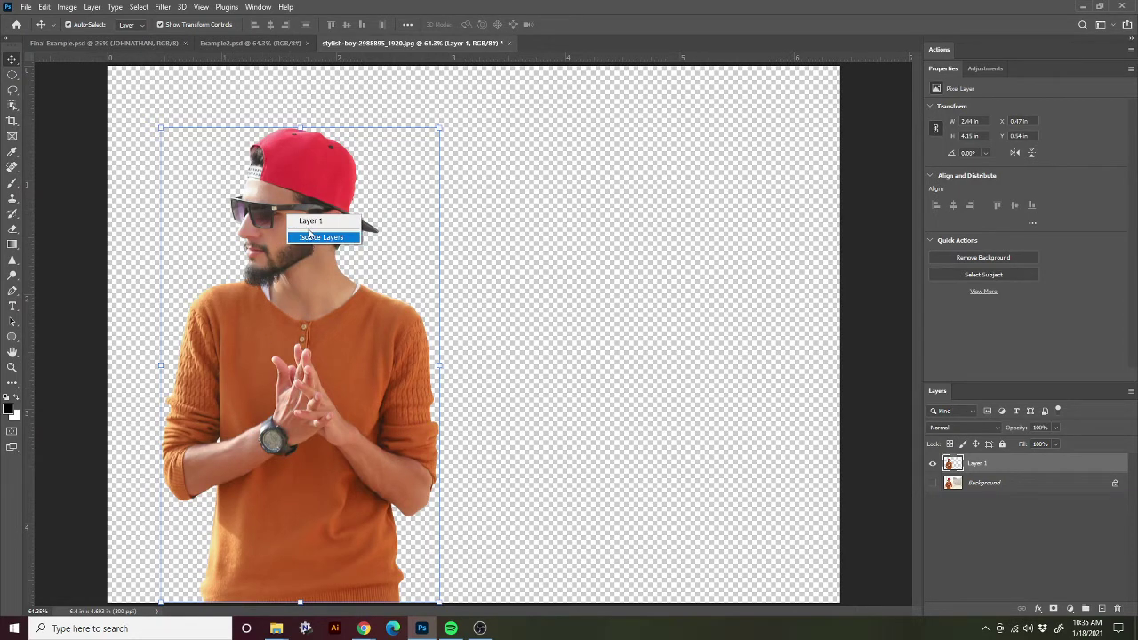
left_click(144, 359)
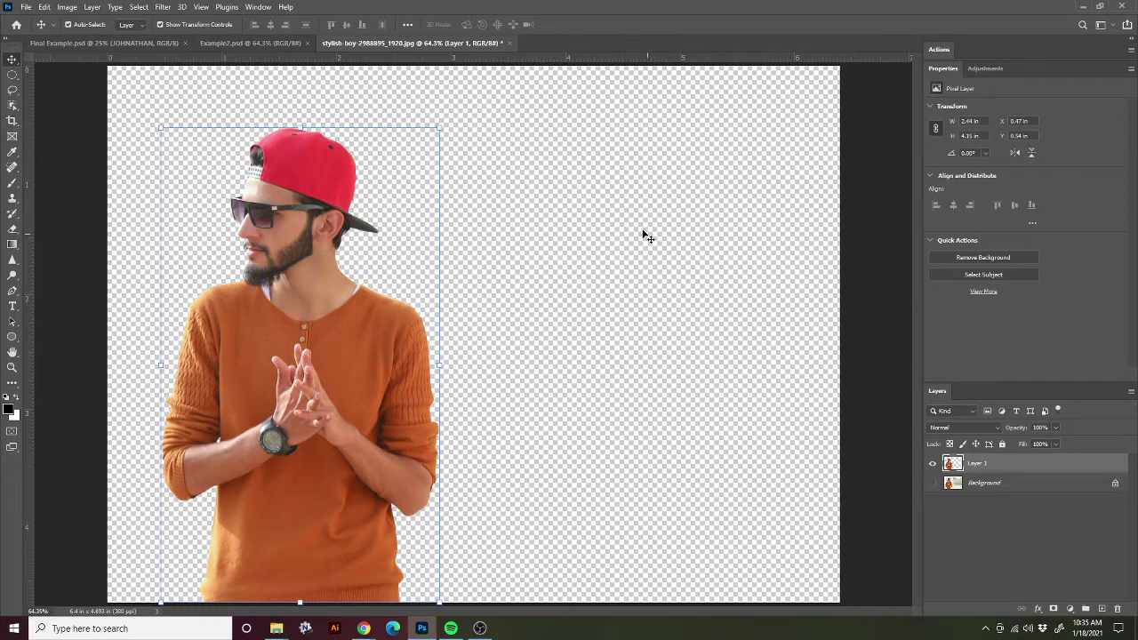
Set the crop to W x H x Resolution: 8 × 10.5 in at 300 ppi
key("c")
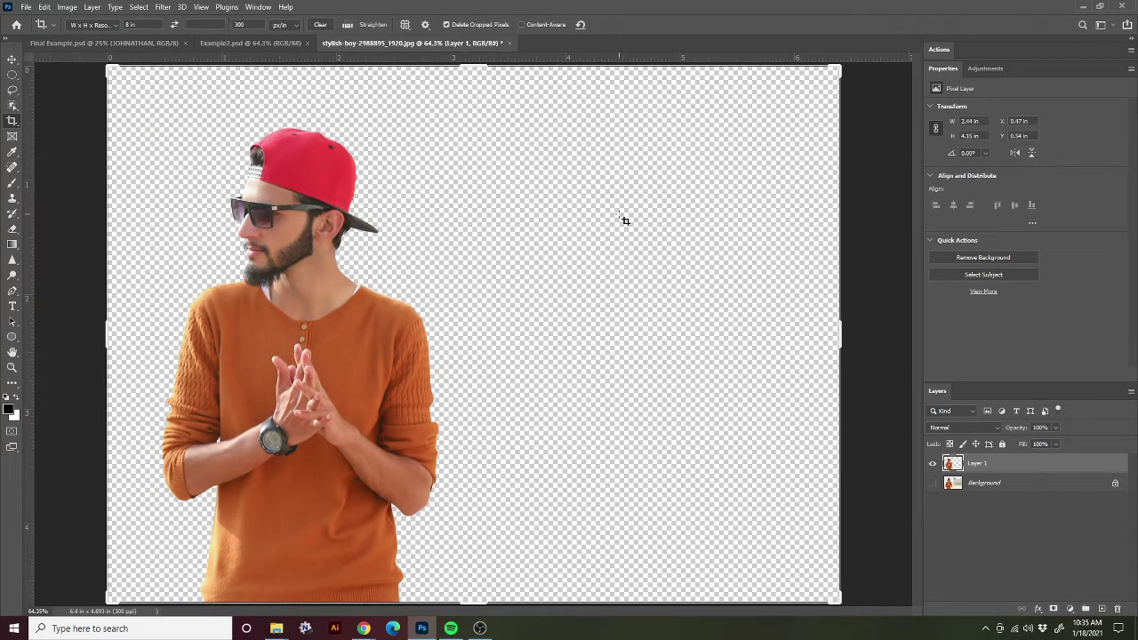
left_click(89, 25)
left_click(98, 53)
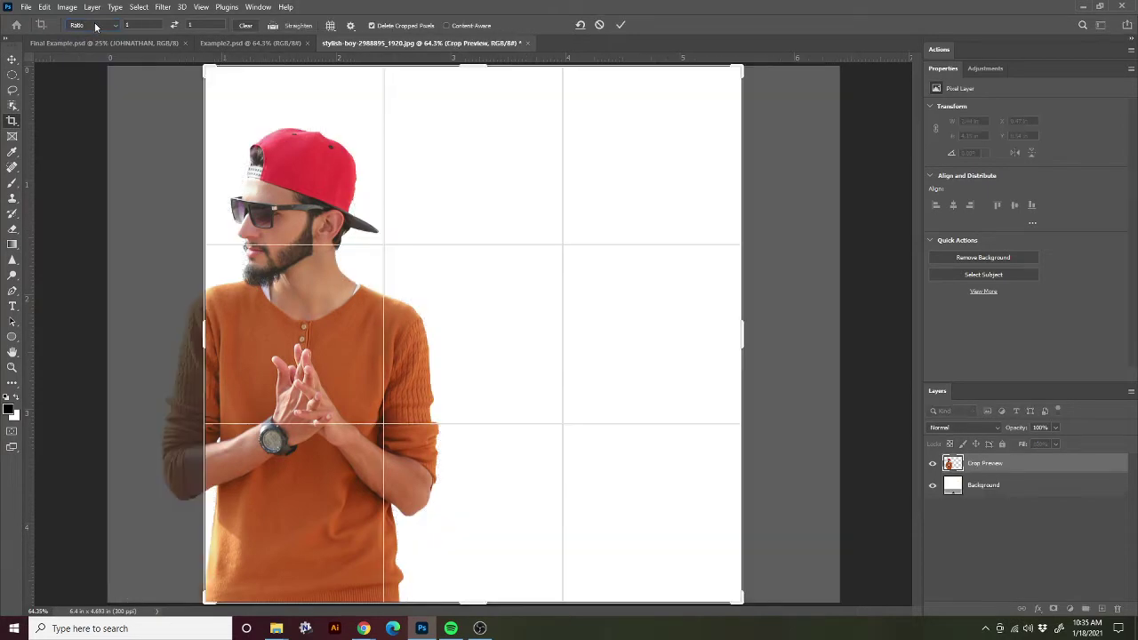
left_click(95, 26)
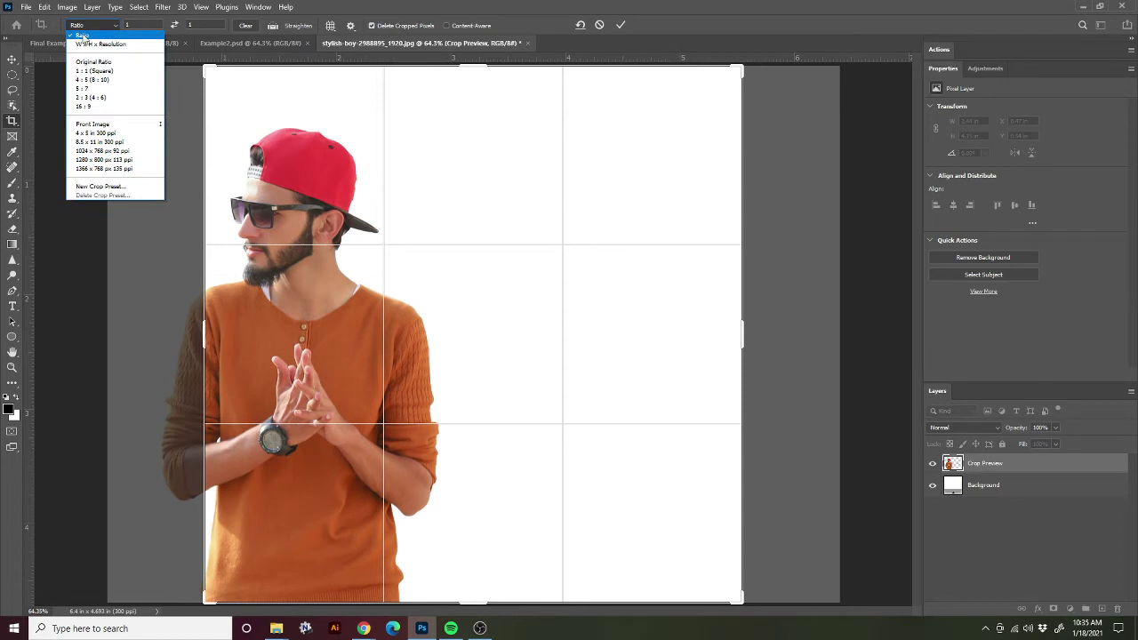
left_click(89, 62)
left_click(93, 26)
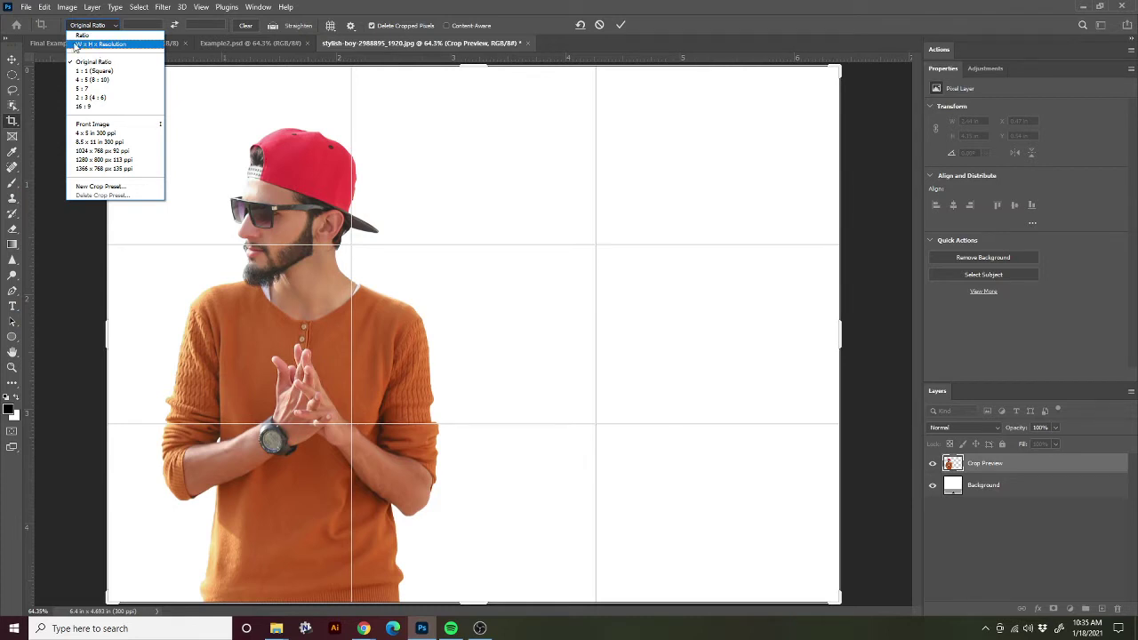
left_click(108, 44)
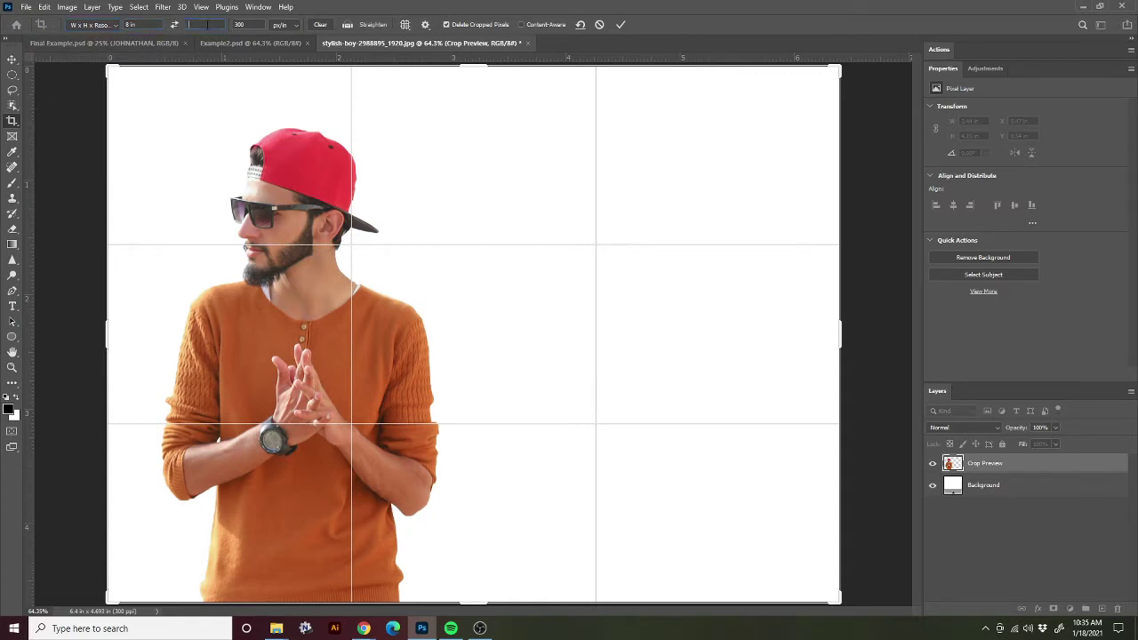
type("10.5")
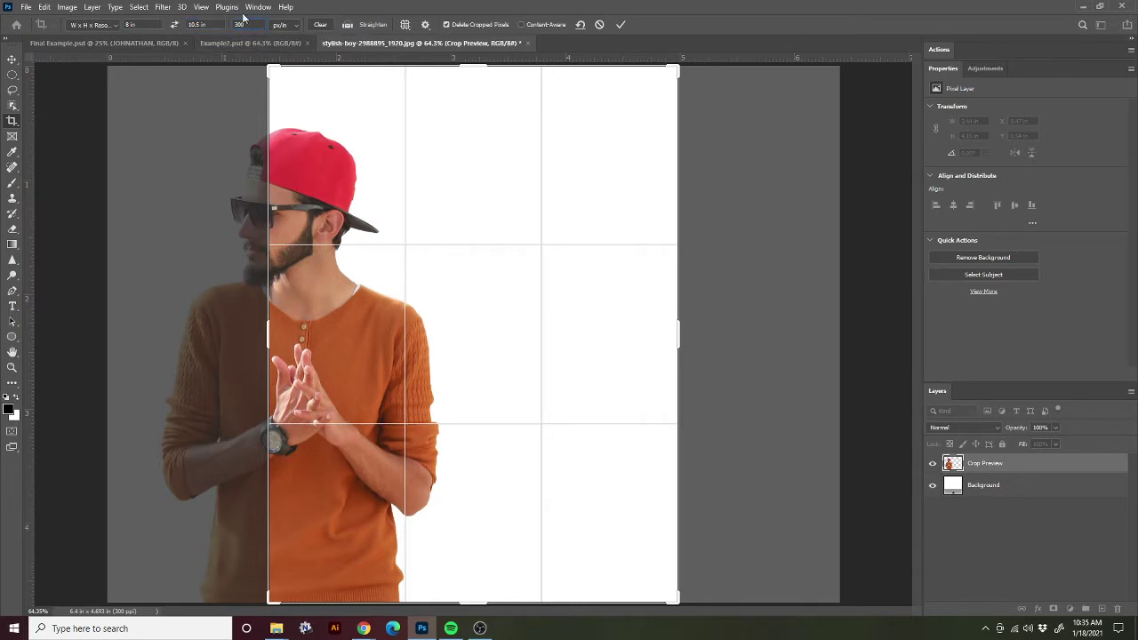
left_click(240, 24)
Position the man at the bottom-left of the crop area and apply the crop
left_click_drag(482, 375, 625, 376)
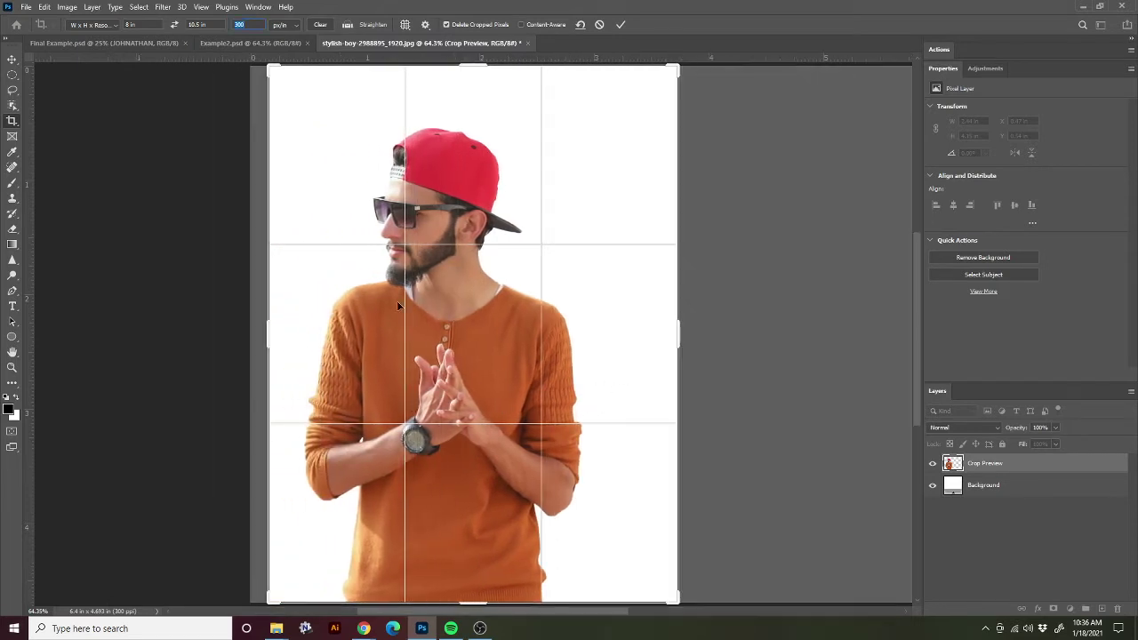
left_click_drag(461, 157, 478, 180)
left_click_drag(683, 337, 844, 325)
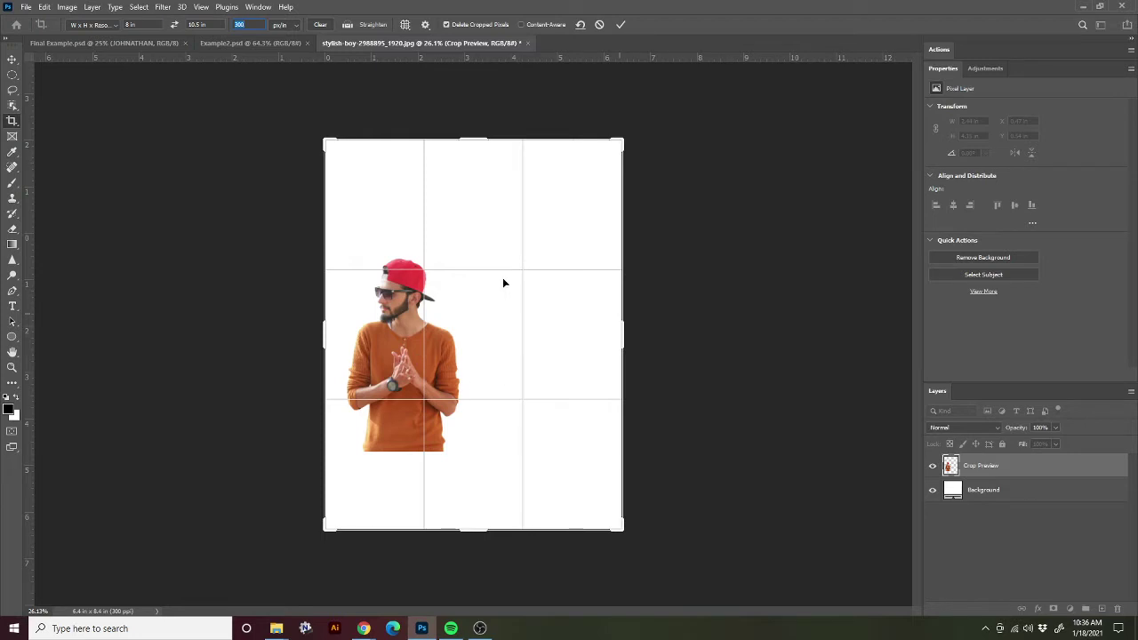
left_click_drag(446, 348, 445, 425)
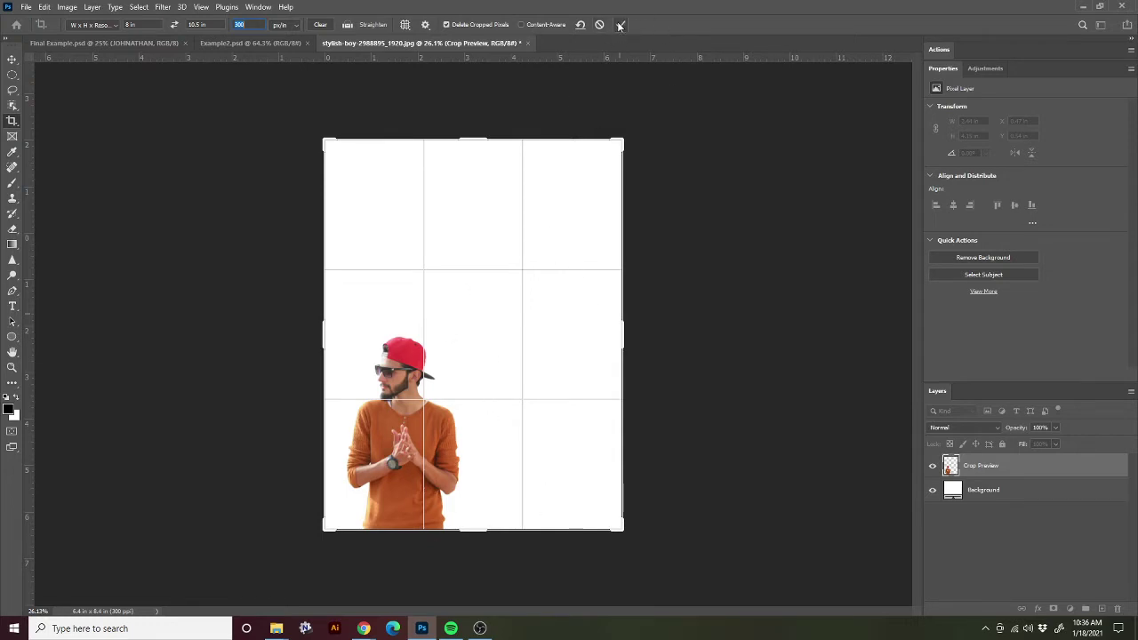
left_click(582, 85)
key("Return")
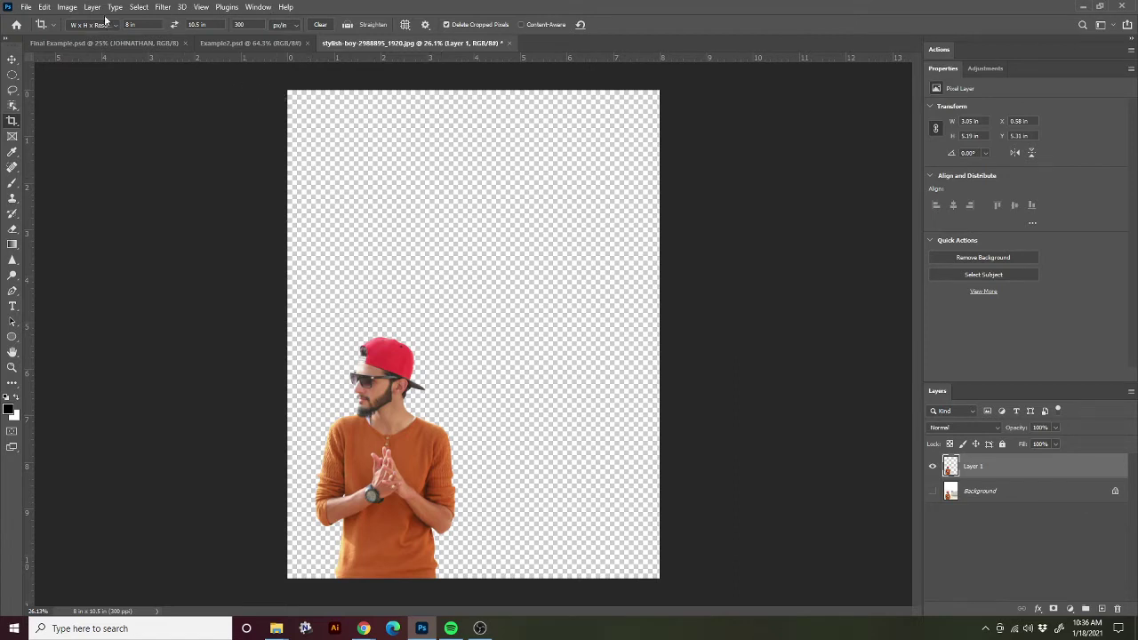
Duplicate Layer 1 with Ctrl+J into Layer 1 copy, leaving Layer 1 active
key("v")
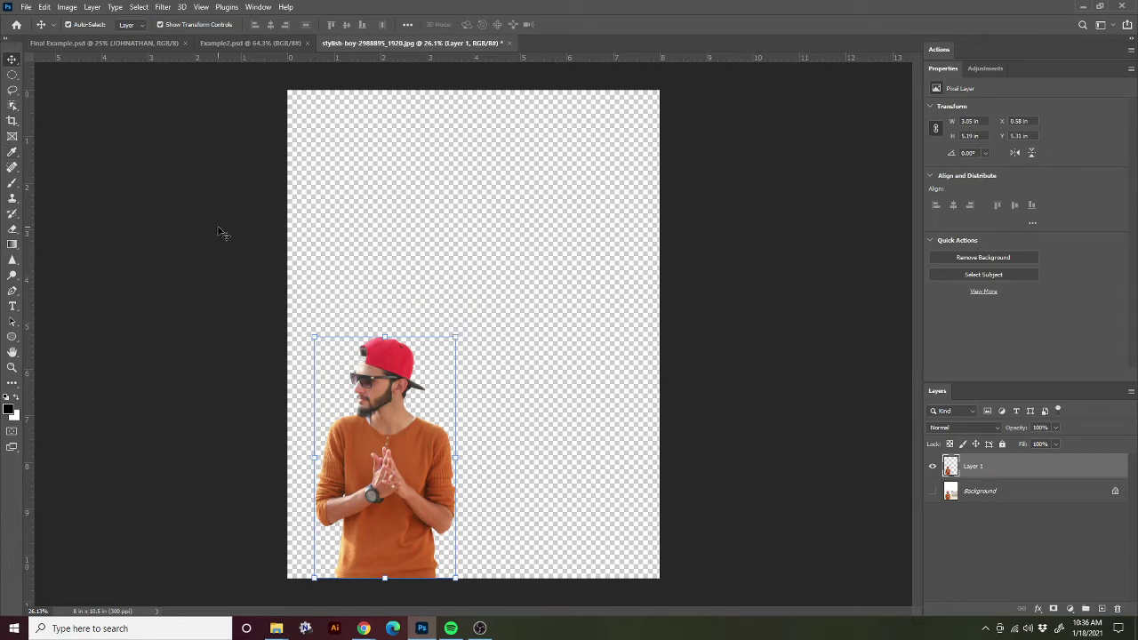
left_click(564, 296)
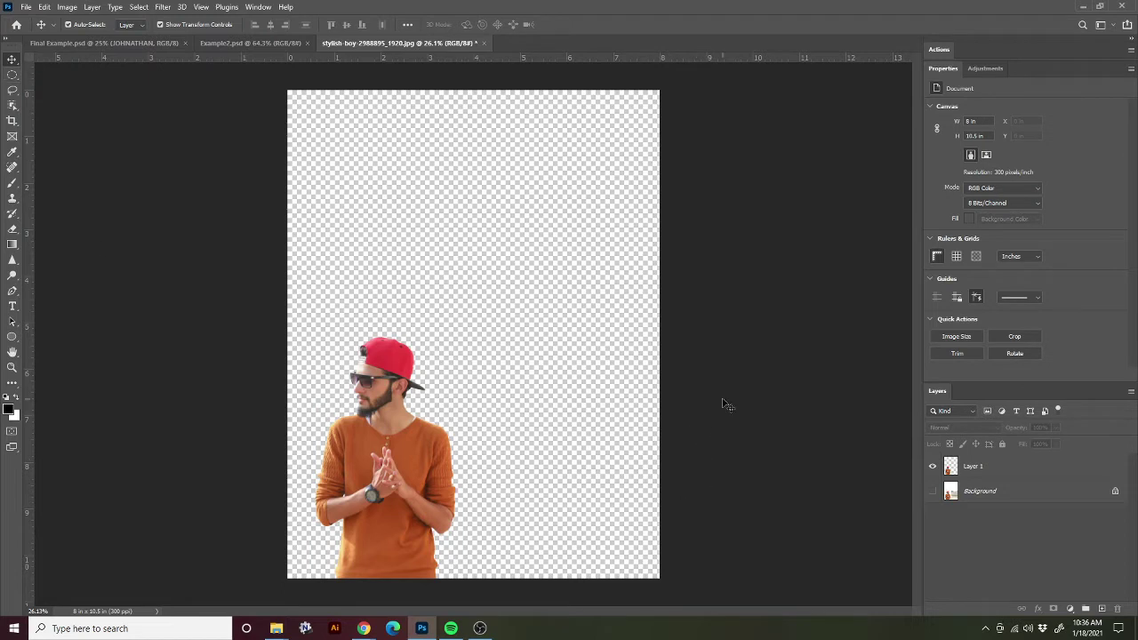
left_click(978, 472)
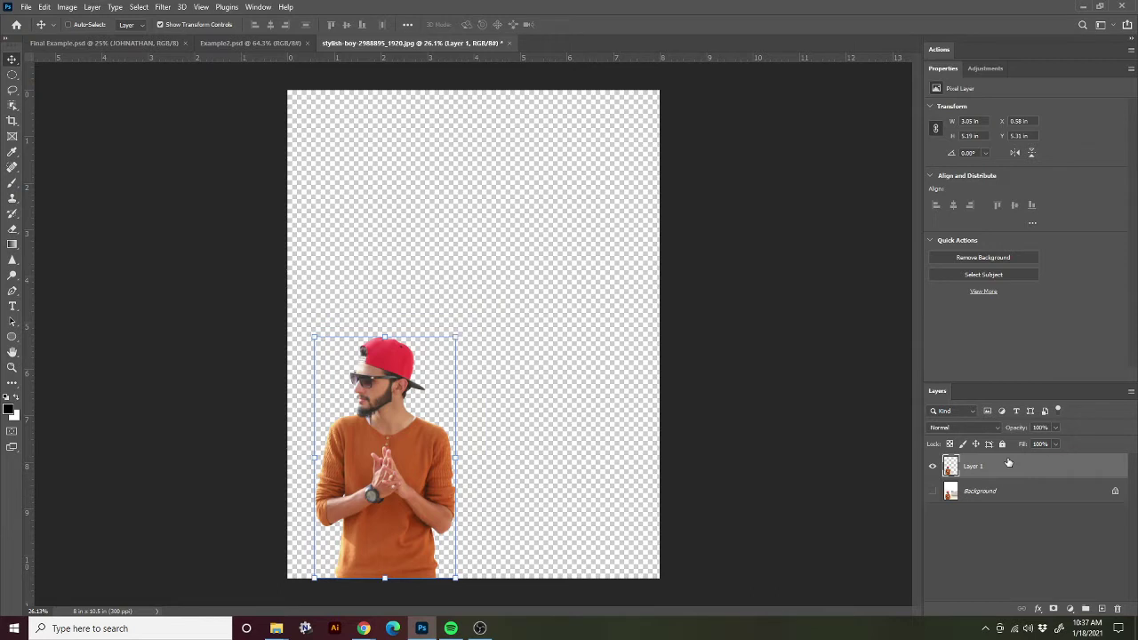
key("ctrl+j")
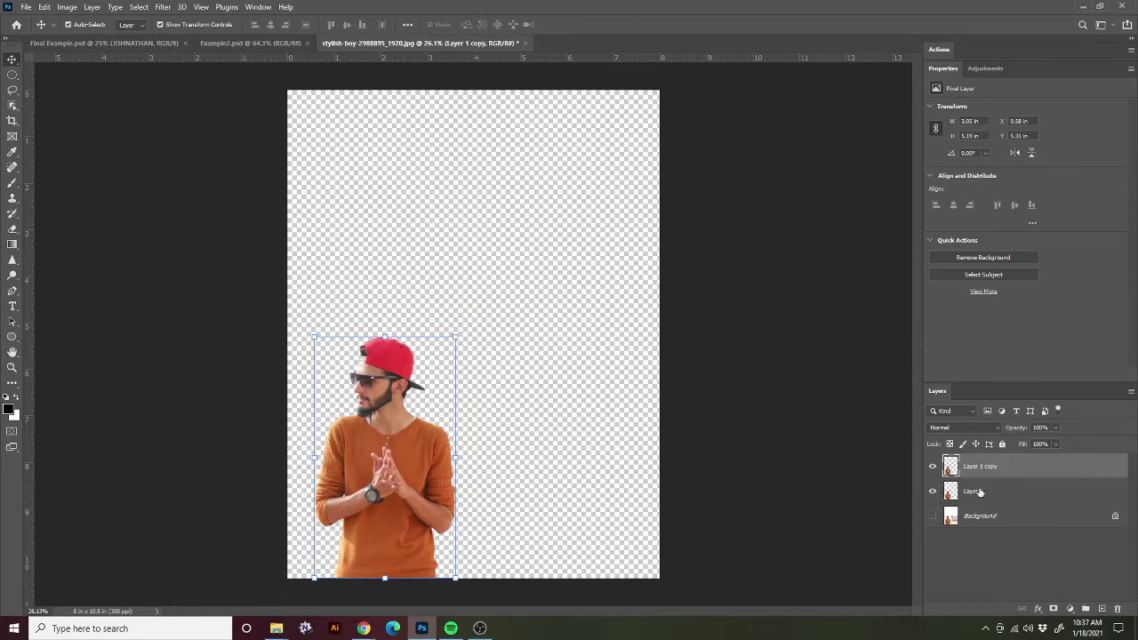
left_click(977, 492)
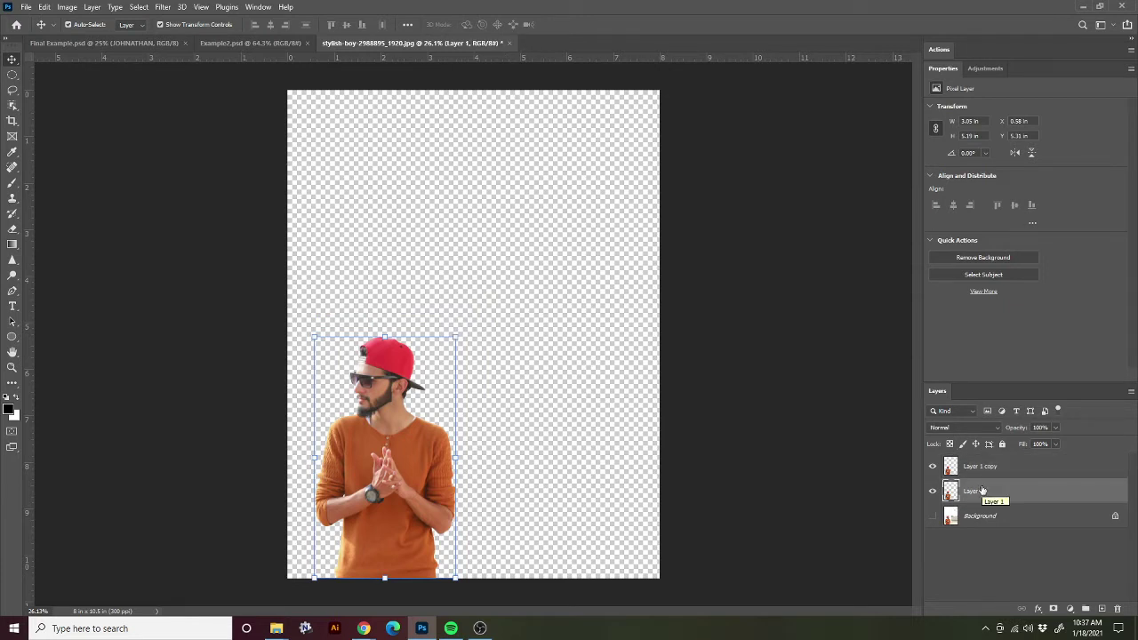
left_click(977, 475)
left_click(977, 481)
left_click(975, 469)
left_click(975, 488)
Open Filter > Liquify on Layer 1 and raise the brush size from 175 to 400
left_click(163, 8)
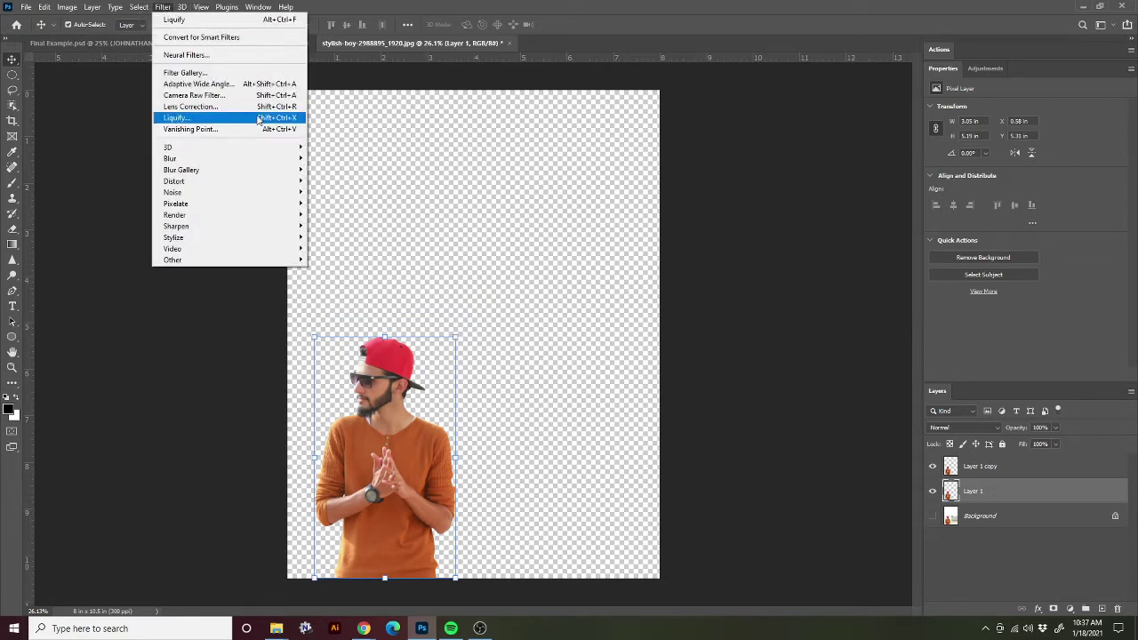
left_click(288, 118)
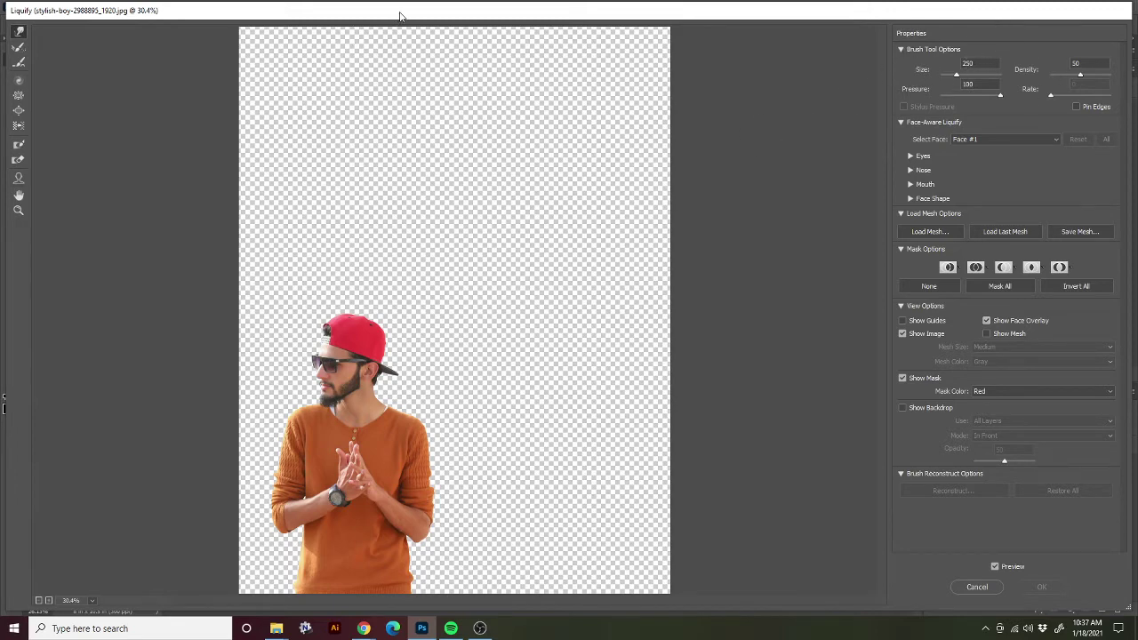
key("bracketright")
key("bracketright")
key("bracketleft")
key("bracketleft")
key("bracketleft")
key("bracketleft")
key("bracketleft")
key("bracketright")
key("bracketright")
key("bracketleft")
key("bracketleft")
key("bracketleft")
key("bracketright")
key("bracketright")
key("bracketright")
key("bracketright")
key("bracketleft")
key("bracketleft")
key("bracketleft")
key("bracketleft")
key("bracketright")
key("bracketright")
key("bracketright")
key("bracketright")
key("bracketright")
key("bracketright")
Zoom the Liquify preview to show the whole man and reduce the warp brush to 250
scroll(418, 362, "up", 10)
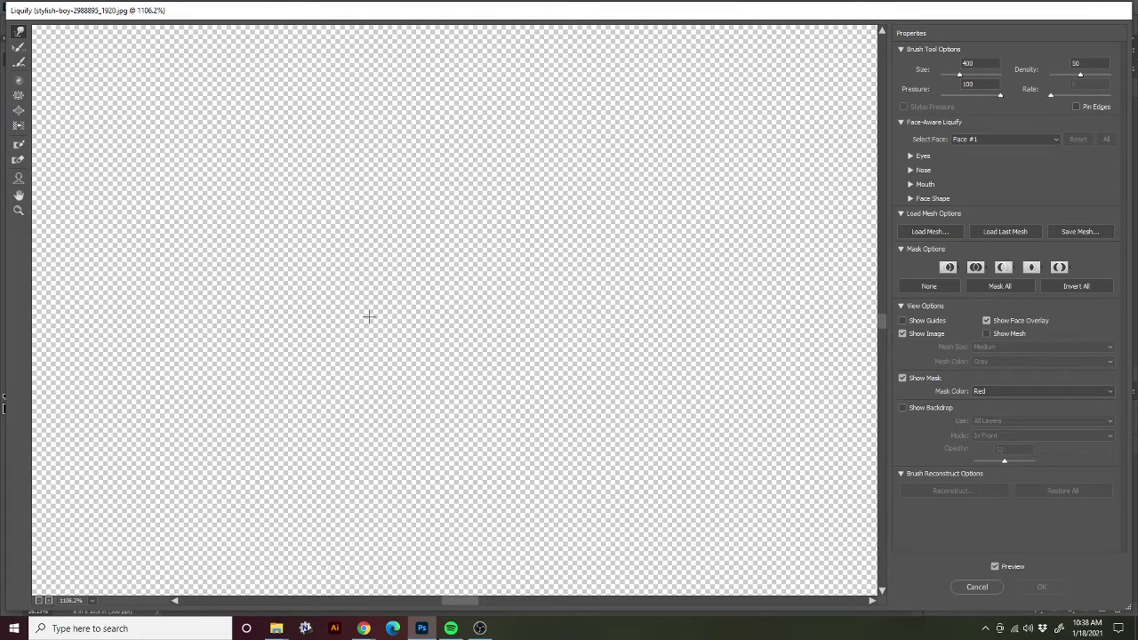
scroll(369, 317, "down", 10)
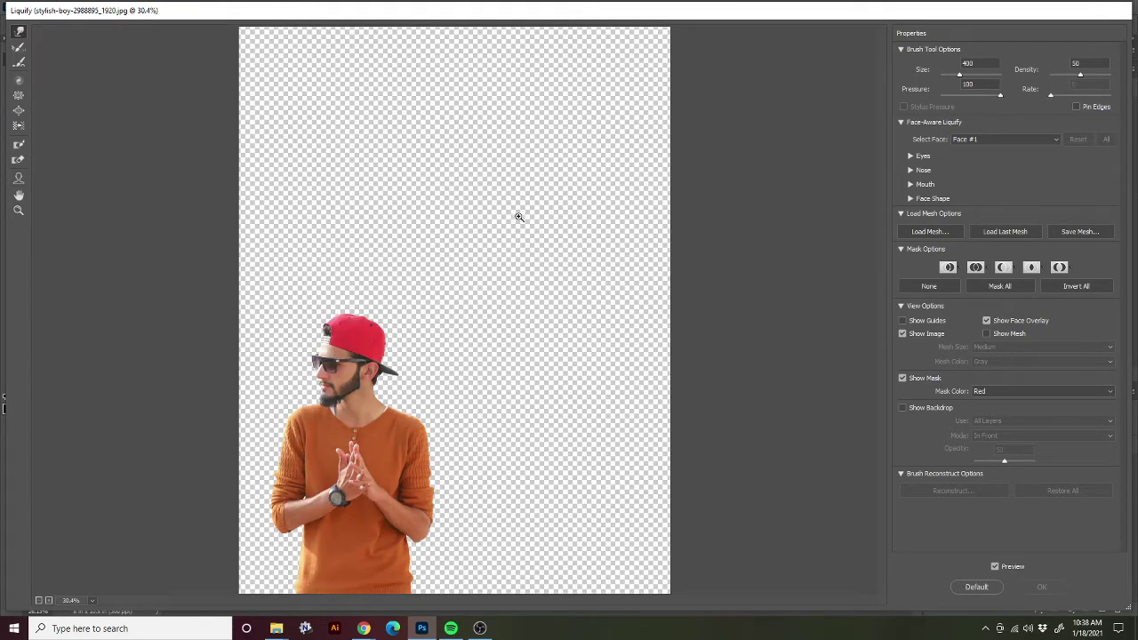
scroll(474, 431, "up", 1)
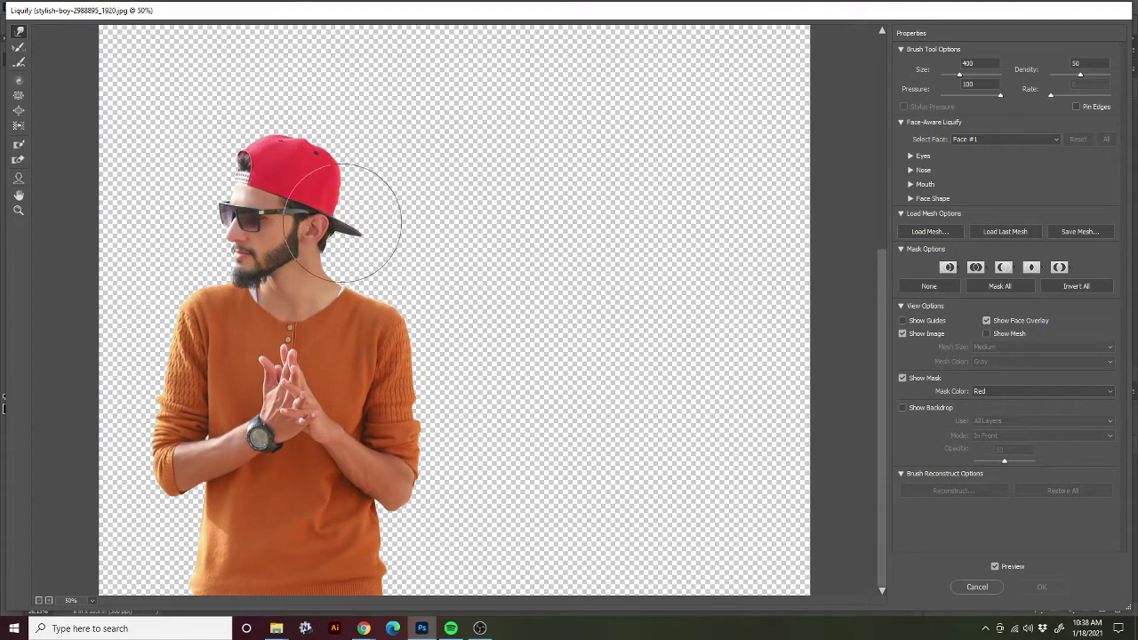
scroll(362, 158, "down", 1)
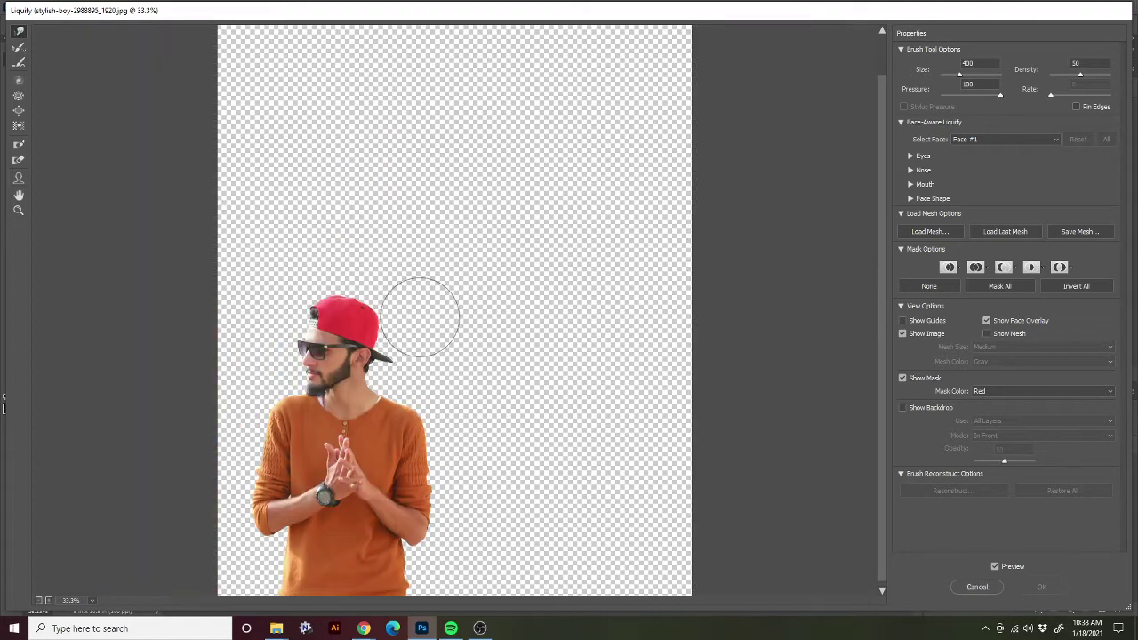
key("ctrl+space")
left_click(400, 347)
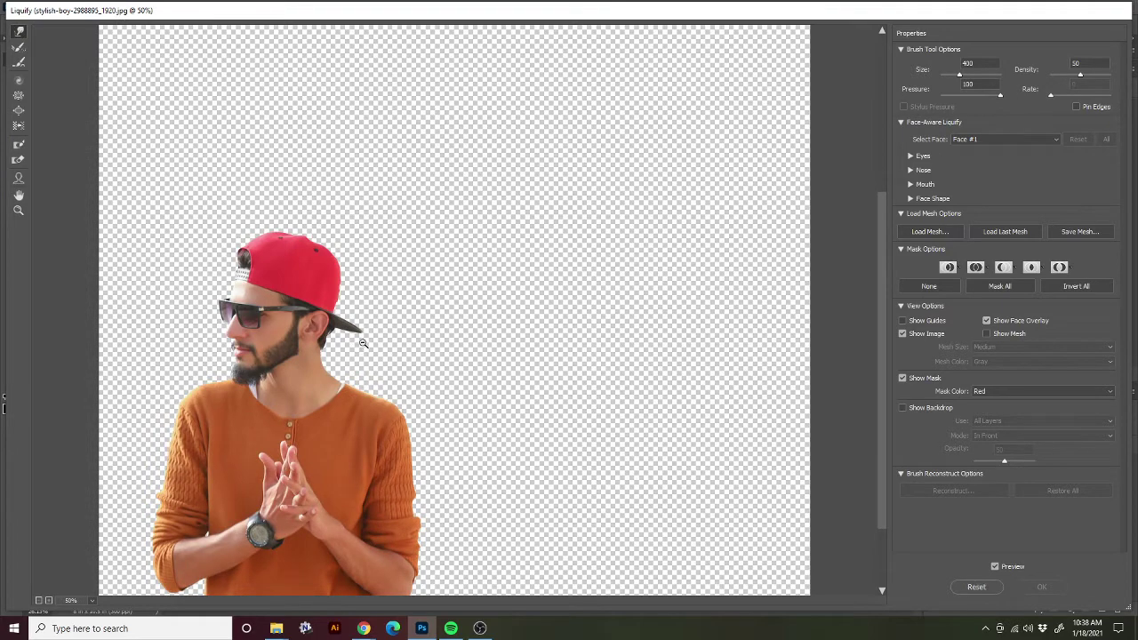
left_click(404, 351)
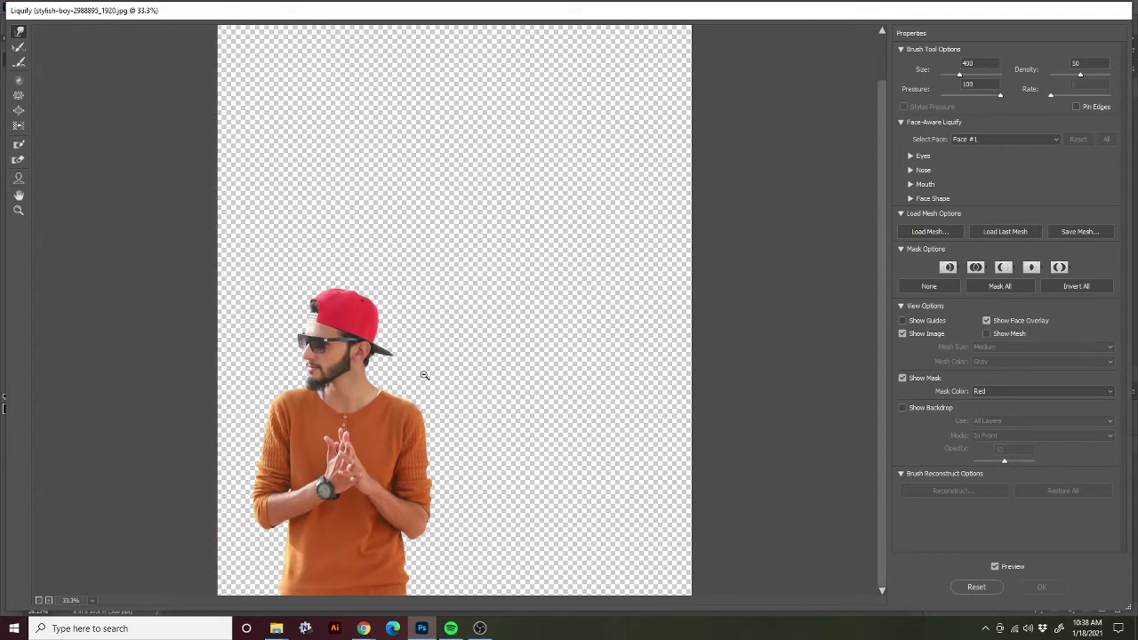
key("space")
key("bracketleft")
key("bracketleft")
key("bracketleft")
Forward-warp the red cap, neck and sweater rightward, finishing with the brush at 400
mouse_move(337, 267)
left_mouse_down()
mouse_move(370, 254)
mouse_move(385, 279)
left_mouse_up()
key("ctrl+alt+space")
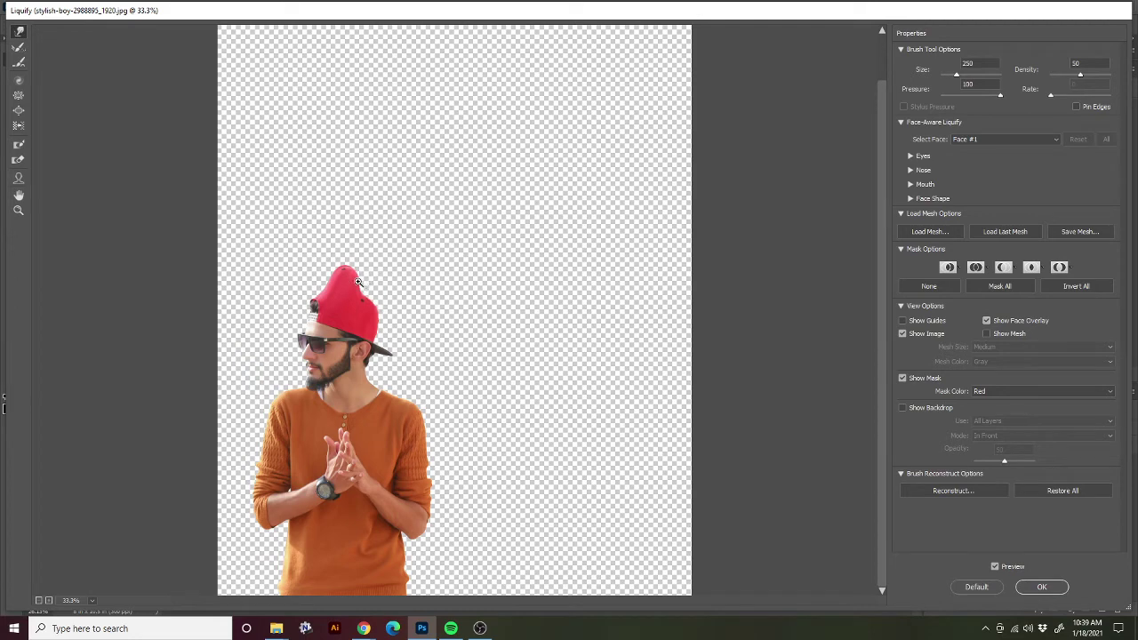
mouse_move(352, 279)
left_mouse_down()
mouse_move(332, 259)
mouse_move(330, 291)
mouse_move(352, 300)
mouse_move(367, 303)
mouse_move(382, 277)
mouse_move(368, 312)
mouse_move(401, 285)
mouse_move(373, 342)
mouse_move(396, 330)
mouse_move(367, 376)
mouse_move(409, 362)
mouse_move(391, 355)
mouse_move(404, 348)
mouse_move(390, 348)
mouse_move(410, 302)
mouse_move(399, 308)
mouse_move(415, 302)
mouse_move(399, 352)
mouse_move(435, 327)
mouse_move(416, 323)
mouse_move(383, 388)
left_mouse_up()
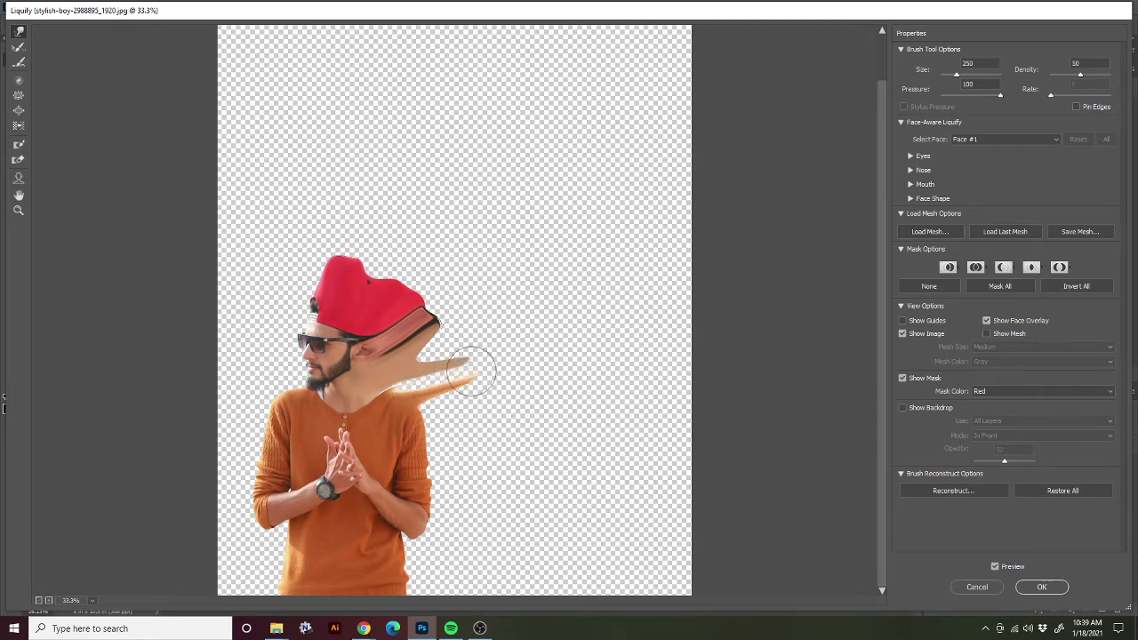
mouse_move(409, 385)
left_mouse_down()
mouse_move(382, 393)
mouse_move(501, 368)
mouse_move(420, 364)
mouse_move(477, 326)
mouse_move(444, 349)
mouse_move(488, 337)
mouse_move(516, 342)
mouse_move(474, 362)
mouse_move(528, 356)
left_mouse_up()
mouse_move(420, 404)
left_mouse_down()
mouse_move(507, 392)
mouse_move(423, 411)
mouse_move(457, 417)
mouse_move(440, 432)
mouse_move(462, 430)
mouse_move(435, 443)
mouse_move(482, 442)
mouse_move(429, 461)
mouse_move(462, 462)
mouse_move(426, 469)
mouse_move(465, 471)
mouse_move(430, 481)
mouse_move(471, 506)
mouse_move(447, 515)
mouse_move(465, 528)
mouse_move(425, 527)
mouse_move(481, 528)
mouse_move(422, 528)
mouse_move(471, 518)
mouse_move(404, 542)
mouse_move(492, 525)
mouse_move(418, 545)
mouse_move(418, 565)
mouse_move(463, 565)
mouse_move(391, 576)
mouse_move(456, 585)
mouse_move(436, 590)
mouse_move(447, 594)
mouse_move(436, 571)
mouse_move(466, 556)
mouse_move(459, 548)
mouse_move(417, 557)
mouse_move(486, 585)
mouse_move(464, 493)
mouse_move(519, 568)
mouse_move(502, 571)
mouse_move(557, 586)
mouse_move(496, 556)
mouse_move(526, 540)
mouse_move(489, 539)
mouse_move(540, 533)
mouse_move(486, 536)
mouse_move(533, 519)
mouse_move(488, 521)
mouse_move(573, 500)
mouse_move(480, 505)
mouse_move(549, 492)
mouse_move(443, 479)
mouse_move(520, 473)
mouse_move(594, 502)
mouse_move(485, 516)
mouse_move(655, 500)
mouse_move(630, 488)
mouse_move(609, 503)
mouse_move(436, 515)
mouse_move(404, 530)
mouse_move(498, 556)
mouse_move(616, 561)
mouse_move(634, 538)
mouse_move(723, 546)
left_mouse_up()
key("bracketright")
key("bracketright")
key("bracketright")
key("bracketleft")
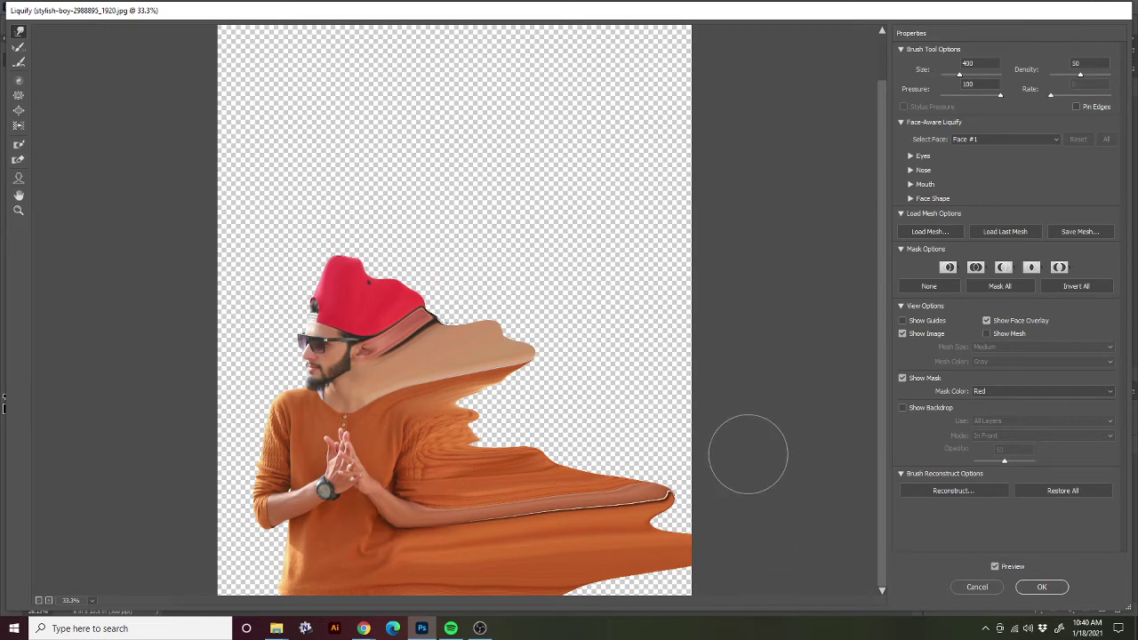
mouse_move(447, 327)
left_mouse_down()
mouse_move(475, 316)
mouse_move(431, 326)
mouse_move(481, 274)
mouse_move(385, 285)
mouse_move(463, 239)
mouse_move(394, 275)
mouse_move(396, 257)
mouse_move(369, 278)
mouse_move(384, 253)
mouse_move(416, 259)
mouse_move(467, 240)
mouse_move(466, 303)
mouse_move(505, 307)
mouse_move(531, 300)
mouse_move(505, 299)
mouse_move(524, 263)
mouse_move(520, 336)
mouse_move(537, 336)
mouse_move(461, 382)
mouse_move(446, 410)
mouse_move(505, 413)
mouse_move(475, 445)
left_mouse_up()
Zoom in on the stretched sweater and push its edge highlight right with a 125 brush
key("z")
left_click_drag(554, 539, 567, 525)
left_click(595, 475, "alt")
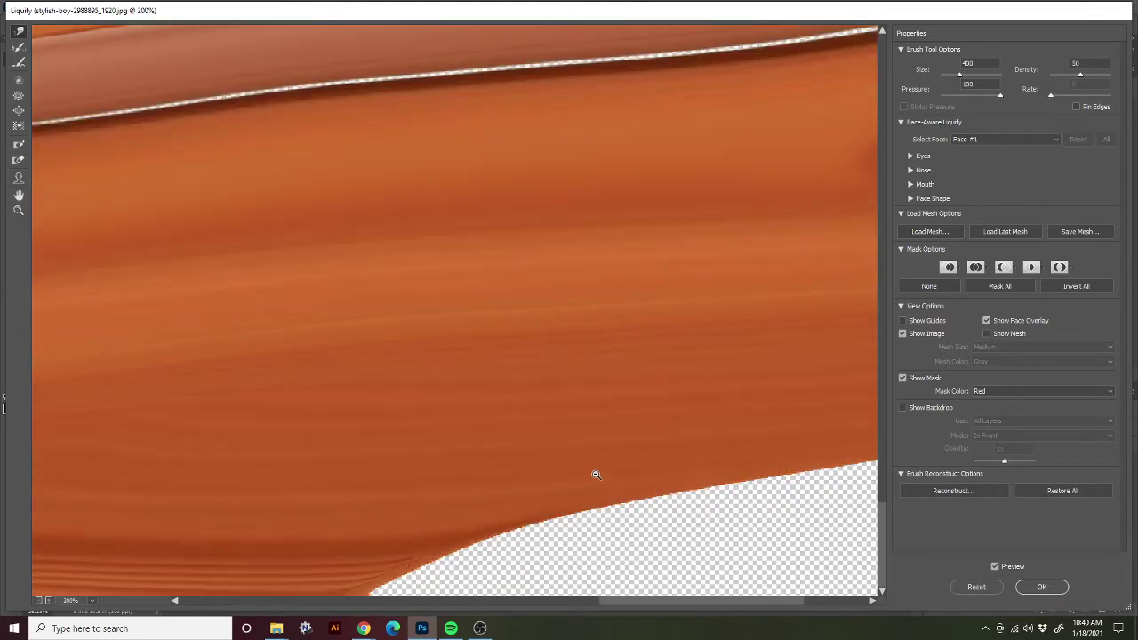
left_click(595, 475, "alt")
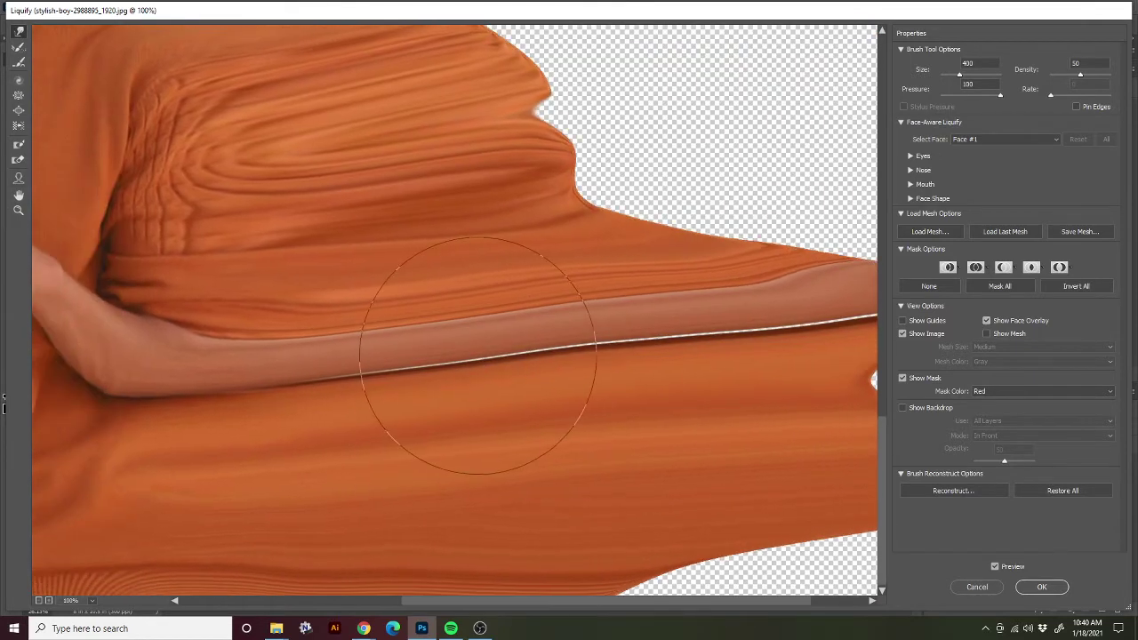
mouse_move(727, 336)
left_mouse_down()
mouse_move(655, 332)
mouse_move(611, 362)
left_mouse_up()
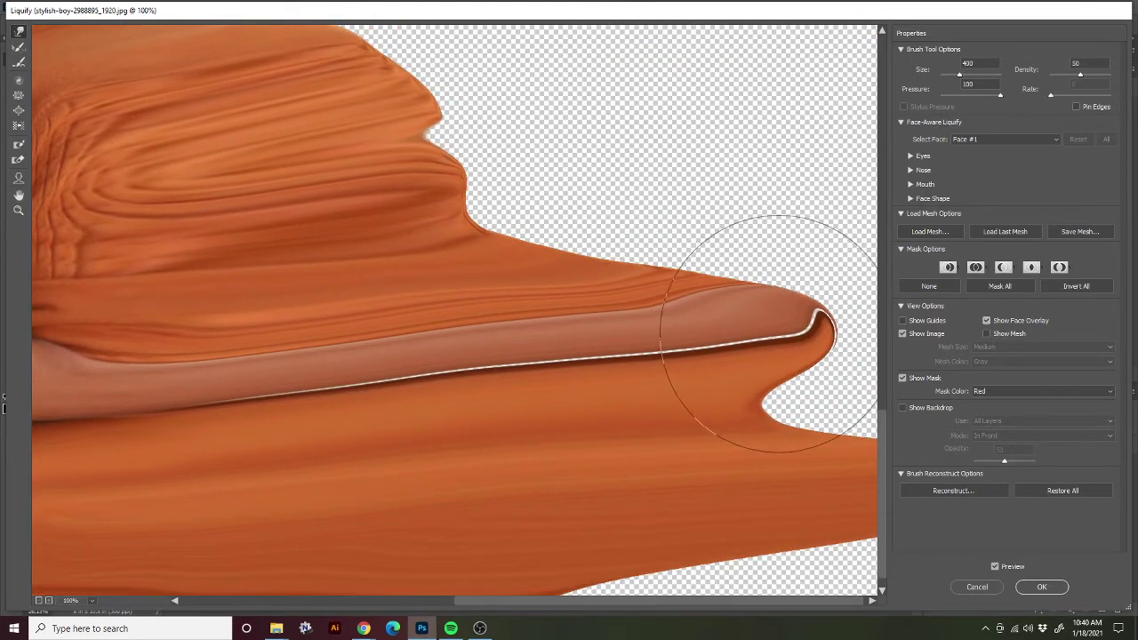
key("bracketleft")
key("bracketleft")
key("bracketleft")
key("bracketleft")
key("bracketleft")
key("bracketleft")
mouse_move(195, 403)
left_mouse_down()
mouse_move(469, 371)
mouse_move(212, 393)
mouse_move(440, 374)
left_mouse_up()
left_click_drag(240, 402, 435, 387)
left_click_drag(339, 398, 469, 350)
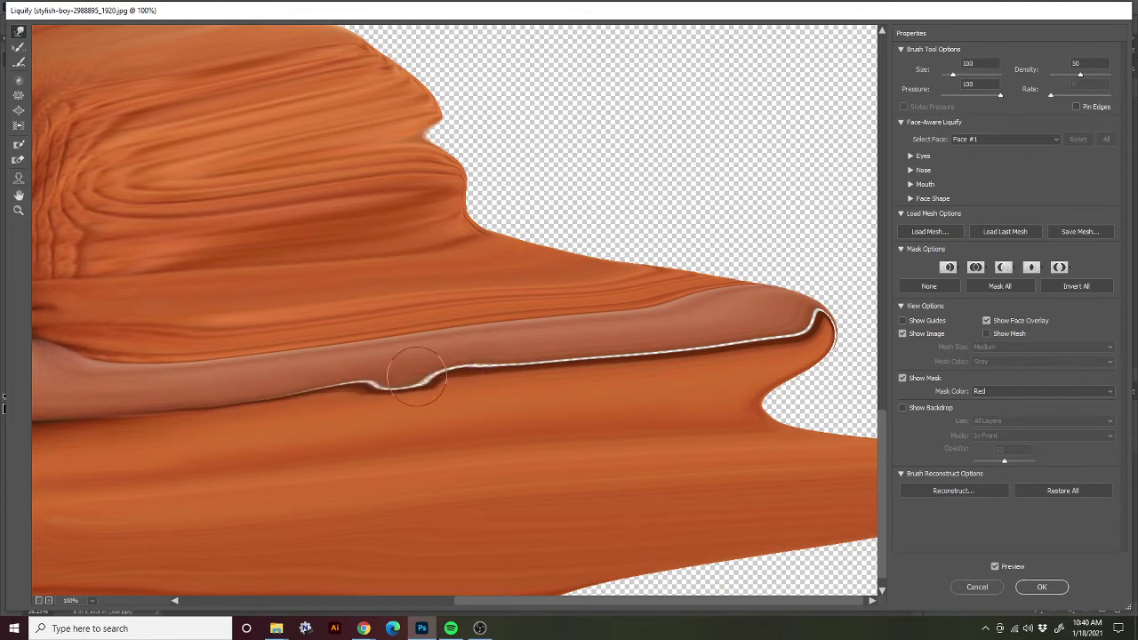
At brush size 100, sweep and smooth the white edge highlight's bend
key("bracketright")
key("bracketright")
key("bracketright")
key("bracketright")
mouse_move(330, 381)
left_mouse_down()
mouse_move(441, 391)
mouse_move(389, 397)
mouse_move(533, 364)
left_mouse_up()
left_click_drag(386, 394, 578, 360)
left_click_drag(463, 382, 622, 357)
left_click_drag(371, 389, 489, 379)
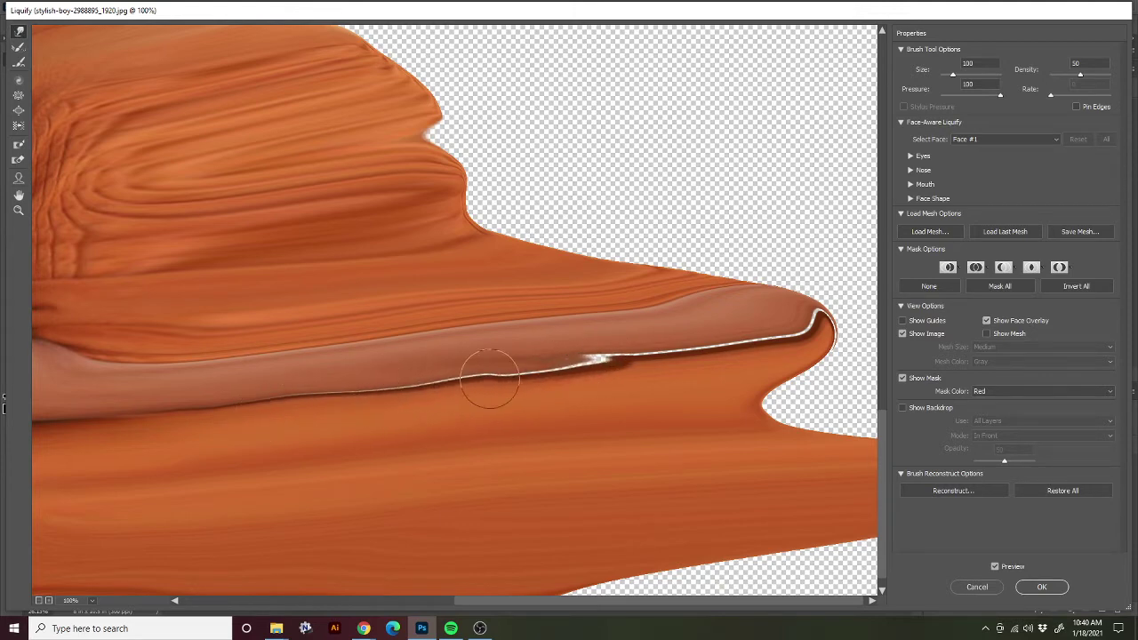
left_click_drag(184, 409, 391, 378)
left_click_drag(228, 418, 458, 376)
mouse_move(275, 412)
left_mouse_down()
mouse_move(612, 369)
mouse_move(323, 405)
mouse_move(532, 359)
mouse_move(355, 407)
mouse_move(511, 375)
mouse_move(439, 382)
mouse_move(552, 380)
left_mouse_up()
Raise the brush to 200 and smooth away the remaining bump in the highlight
scroll(491, 379, "up", 5)
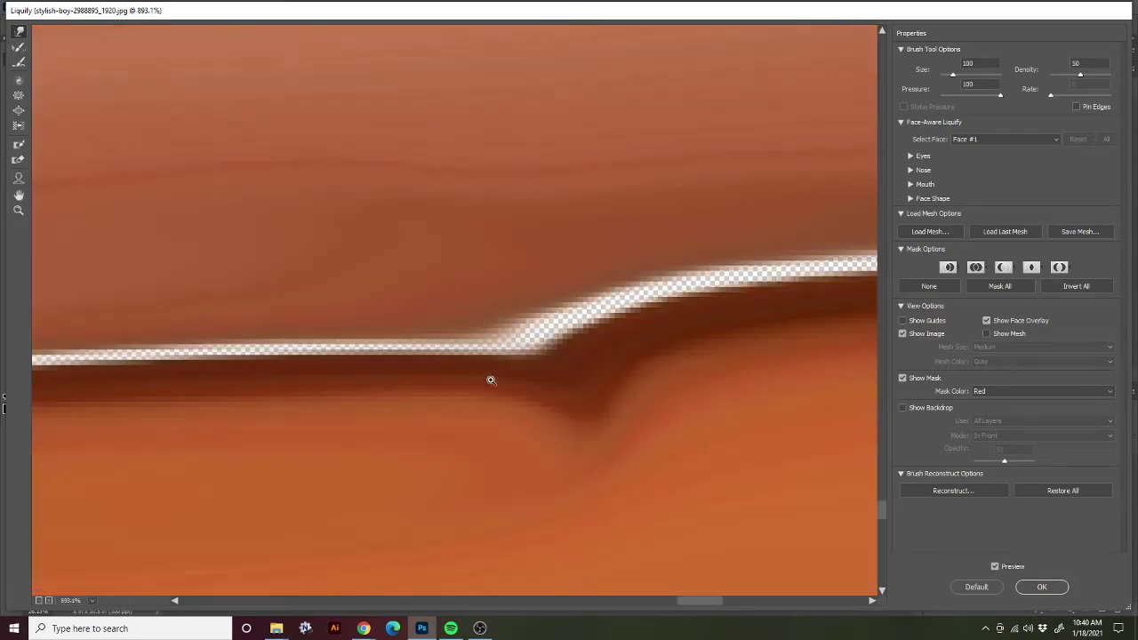
scroll(542, 338, "down", 8)
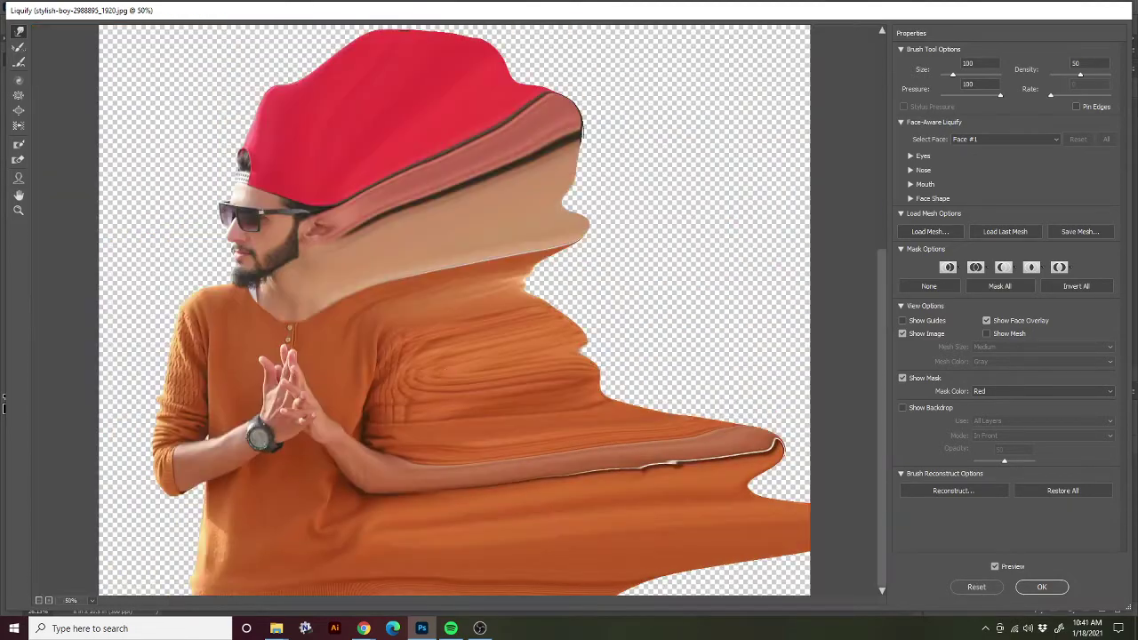
scroll(606, 502, "up", 5)
scroll(643, 417, "down", 3)
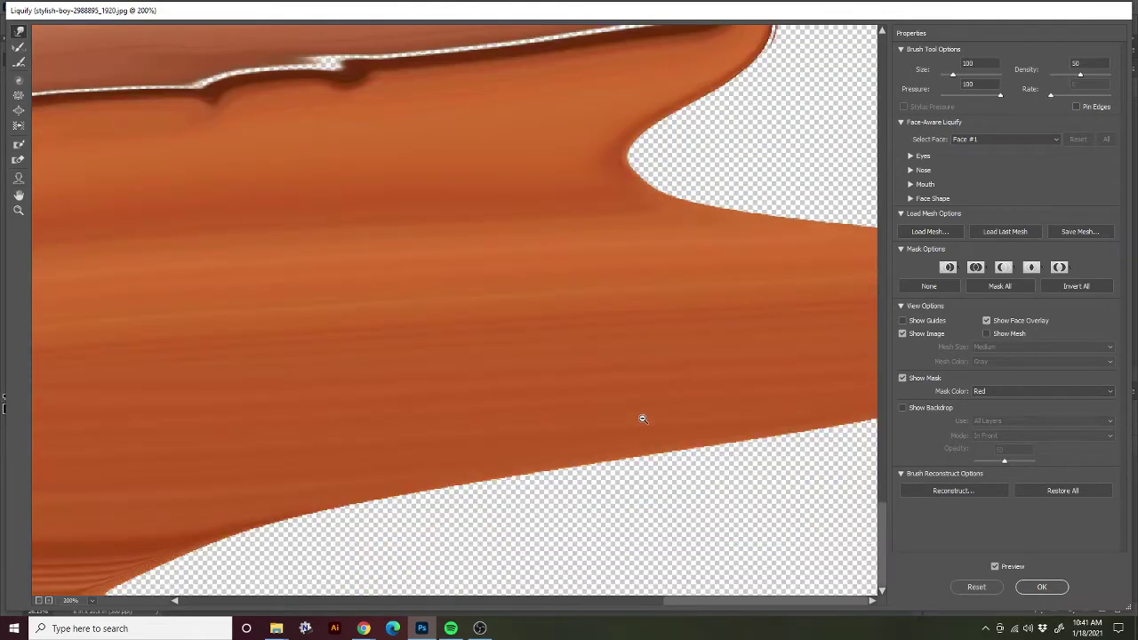
key("bracketright")
key("bracketright")
left_click_drag(356, 363, 472, 325)
mouse_move(329, 364)
left_mouse_down()
mouse_move(208, 381)
mouse_move(596, 312)
mouse_move(559, 356)
mouse_move(484, 362)
mouse_move(838, 330)
mouse_move(666, 325)
mouse_move(266, 382)
mouse_move(787, 329)
mouse_move(774, 317)
mouse_move(465, 364)
mouse_move(254, 419)
mouse_move(794, 322)
mouse_move(254, 373)
mouse_move(729, 342)
mouse_move(780, 315)
mouse_move(507, 356)
mouse_move(813, 300)
mouse_move(867, 306)
mouse_move(702, 307)
mouse_move(853, 267)
mouse_move(623, 324)
mouse_move(807, 317)
mouse_move(676, 325)
left_mouse_up()
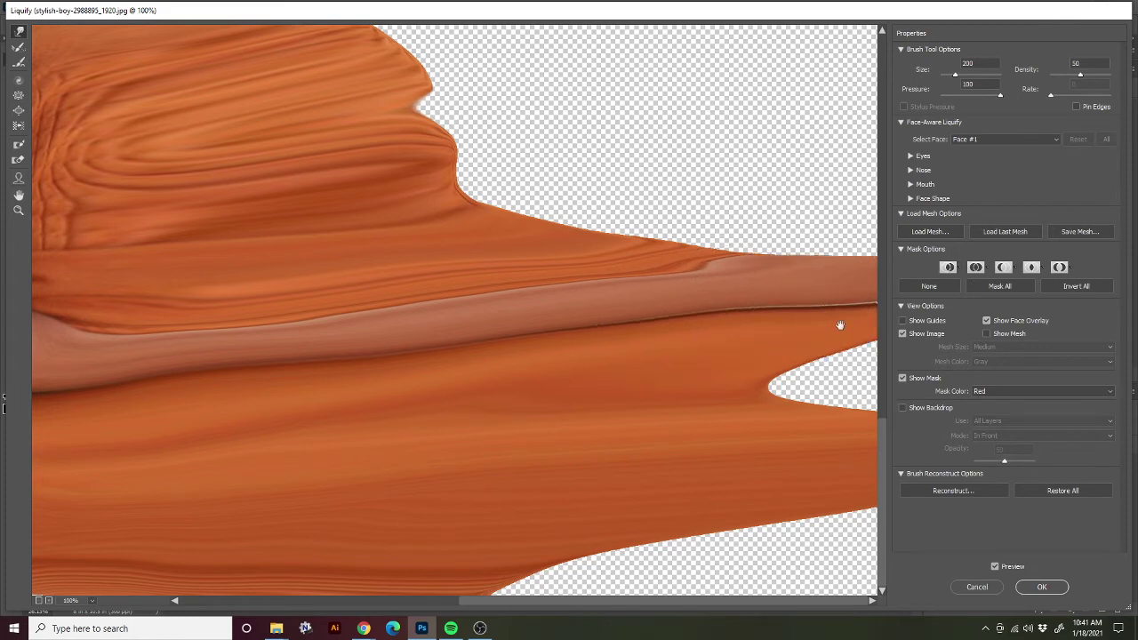
Zoom out and fill the notches along the stretched sweater's top and bottom edges
left_click(607, 366, "alt")
left_click(610, 449, "alt")
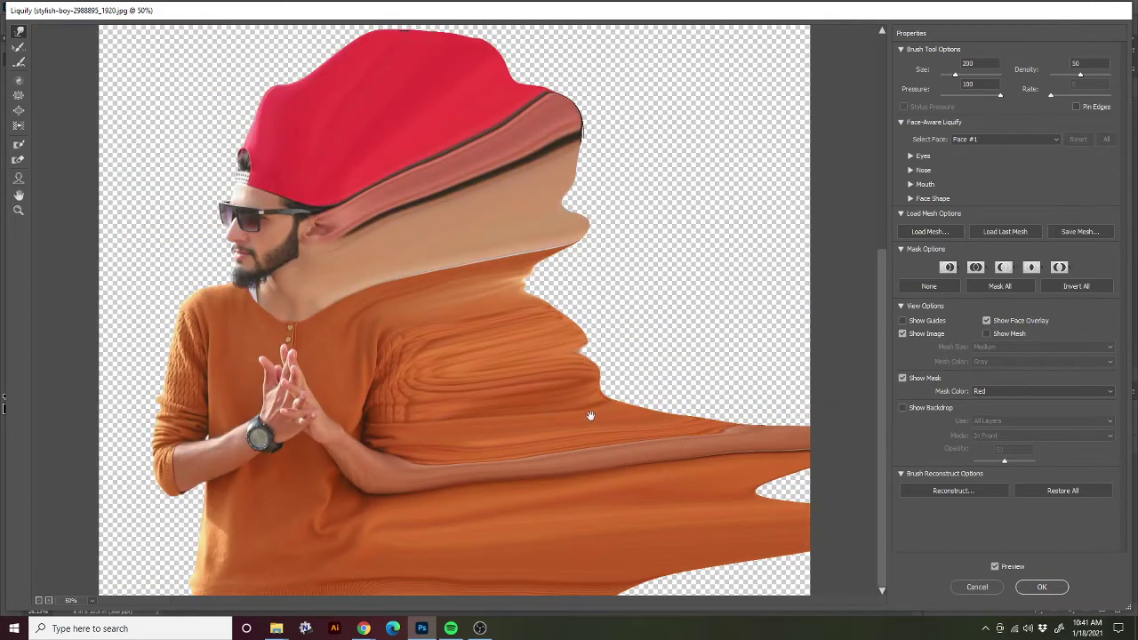
mouse_move(743, 495)
left_mouse_down()
mouse_move(855, 475)
mouse_move(807, 472)
mouse_move(836, 458)
mouse_move(719, 460)
mouse_move(834, 432)
left_mouse_up()
left_click_drag(725, 438, 852, 440)
mouse_move(671, 406)
left_mouse_down()
mouse_move(875, 391)
mouse_move(732, 409)
mouse_move(862, 399)
mouse_move(775, 422)
left_mouse_up()
mouse_move(618, 410)
left_mouse_down()
mouse_move(794, 393)
mouse_move(748, 401)
mouse_move(799, 384)
mouse_move(724, 413)
mouse_move(833, 386)
mouse_move(678, 397)
mouse_move(798, 380)
mouse_move(748, 374)
mouse_move(656, 415)
mouse_move(740, 384)
mouse_move(673, 419)
mouse_move(810, 384)
mouse_move(797, 396)
mouse_move(635, 387)
mouse_move(659, 382)
mouse_move(636, 372)
mouse_move(662, 378)
mouse_move(636, 392)
mouse_move(805, 369)
mouse_move(736, 383)
mouse_move(758, 368)
mouse_move(534, 375)
mouse_move(629, 340)
mouse_move(802, 340)
mouse_move(657, 353)
mouse_move(730, 326)
mouse_move(540, 325)
mouse_move(641, 307)
mouse_move(589, 348)
mouse_move(711, 298)
mouse_move(775, 283)
mouse_move(802, 291)
mouse_move(738, 338)
mouse_move(853, 296)
mouse_move(796, 307)
left_mouse_up()
mouse_move(612, 582)
left_mouse_down()
mouse_move(764, 571)
mouse_move(799, 580)
mouse_move(740, 571)
mouse_move(811, 592)
mouse_move(780, 562)
mouse_move(814, 559)
mouse_move(752, 564)
left_mouse_up()
mouse_move(524, 271)
left_mouse_down()
mouse_move(596, 268)
mouse_move(624, 281)
left_mouse_up()
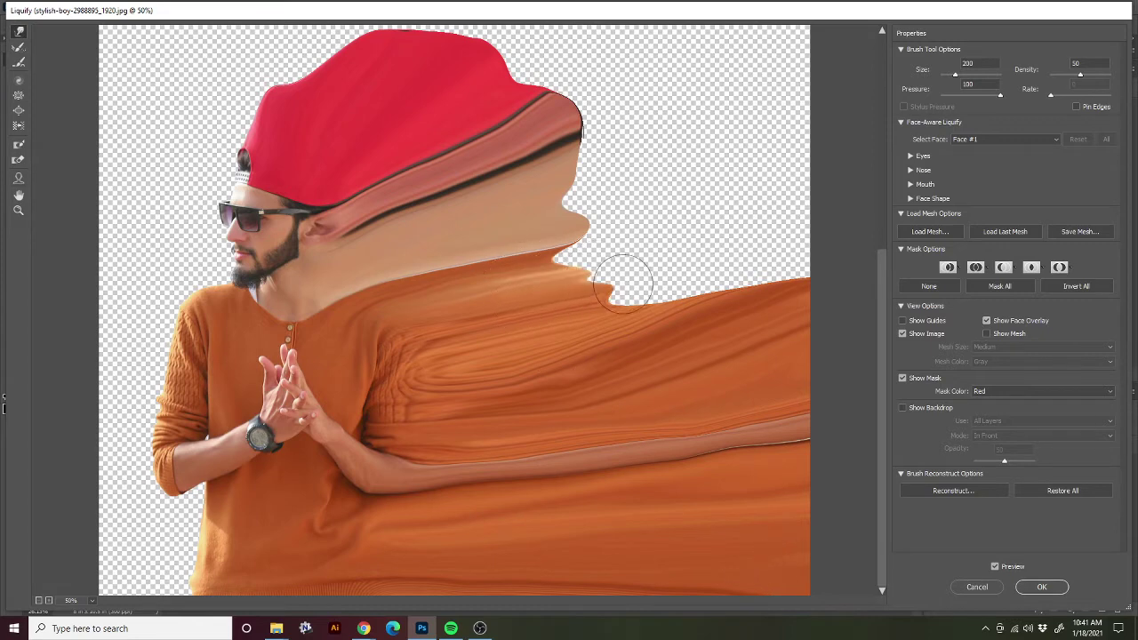
left_click_drag(575, 311, 803, 254)
left_click_drag(565, 271, 620, 260)
mouse_move(508, 313)
left_mouse_down()
mouse_move(668, 257)
mouse_move(633, 275)
mouse_move(655, 246)
mouse_move(736, 253)
mouse_move(782, 222)
left_mouse_up()
Raise the brush to 500 and sweep the beige neck band to the top-right corner
key("bracketright")
key("bracketright")
key("bracketright")
mouse_move(592, 236)
left_mouse_down()
mouse_move(700, 189)
mouse_move(582, 196)
mouse_move(637, 157)
mouse_move(625, 162)
mouse_move(722, 138)
mouse_move(733, 149)
mouse_move(789, 139)
mouse_move(775, 163)
mouse_move(785, 165)
mouse_move(782, 133)
left_mouse_up()
mouse_move(699, 91)
left_mouse_down()
mouse_move(691, 45)
mouse_move(744, 56)
mouse_move(782, 40)
mouse_move(661, 69)
left_mouse_up()
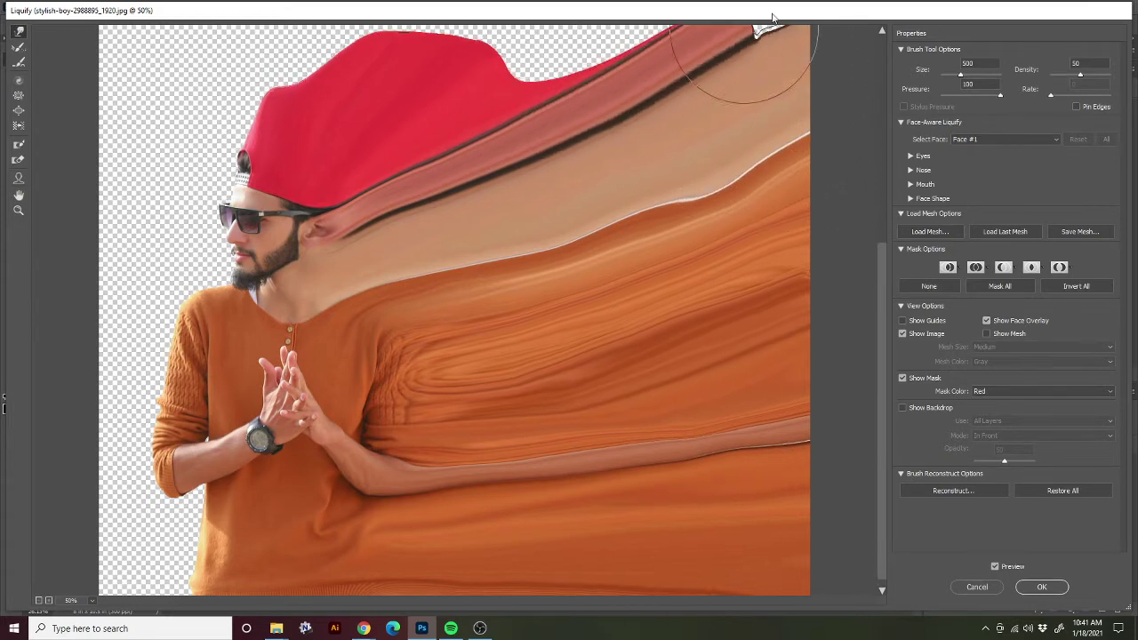
Stretch the red cap up to the top and right edges, then commit the Liquify warp with OK
scroll(546, 115, "up", 3)
scroll(612, 269, "down", 2)
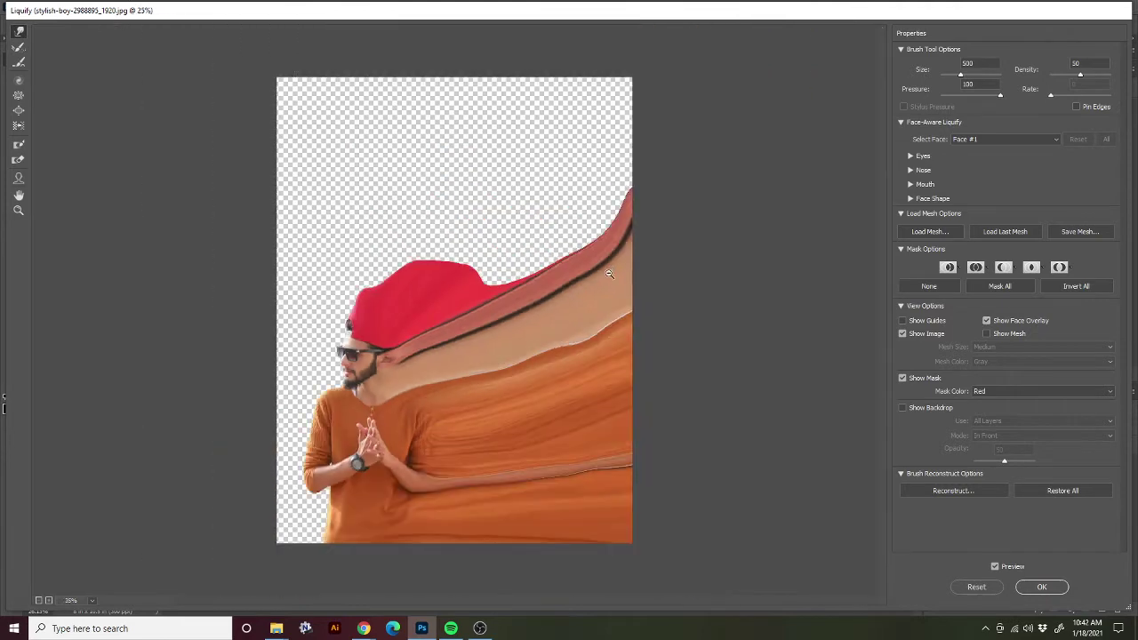
mouse_move(508, 254)
left_mouse_down()
mouse_move(559, 250)
mouse_move(529, 245)
mouse_move(543, 266)
mouse_move(655, 193)
left_mouse_up()
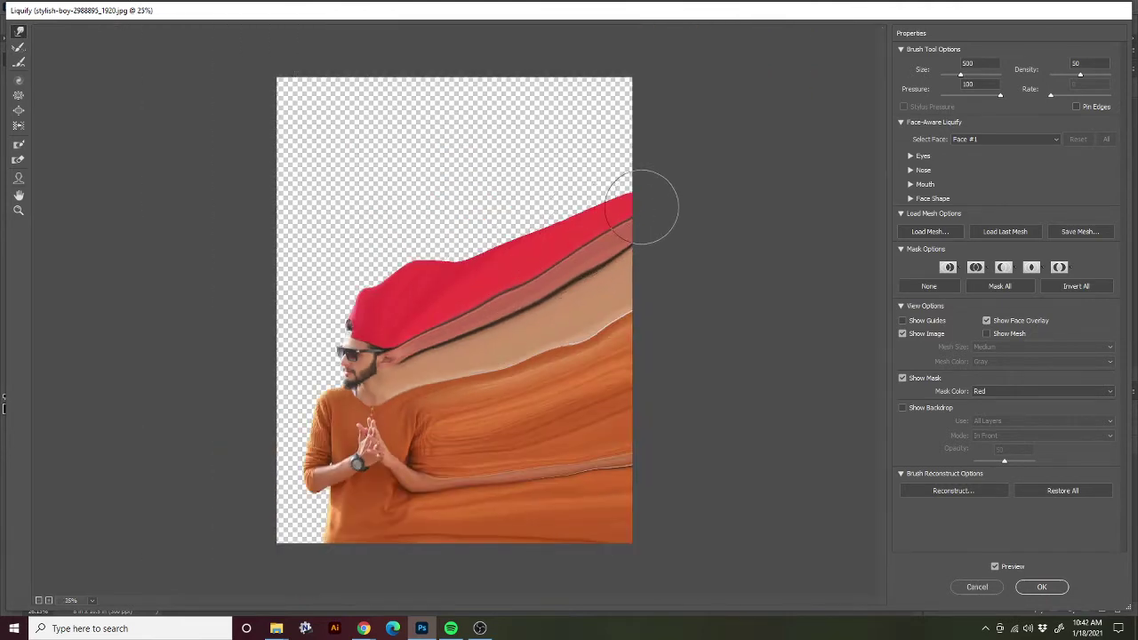
left_click_drag(468, 246, 638, 162)
mouse_move(399, 264)
left_mouse_down()
mouse_move(402, 220)
mouse_move(412, 229)
mouse_move(393, 275)
mouse_move(383, 252)
mouse_move(446, 194)
mouse_move(478, 227)
mouse_move(588, 159)
mouse_move(623, 153)
mouse_move(634, 114)
left_mouse_up()
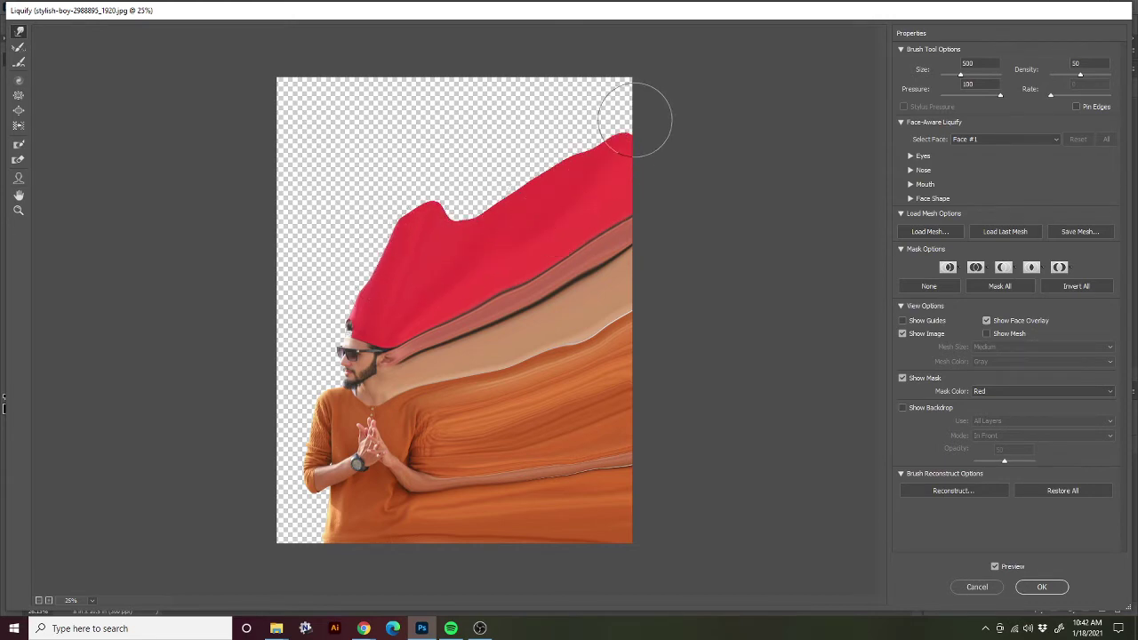
mouse_move(508, 190)
left_mouse_down()
mouse_move(575, 139)
mouse_move(500, 119)
left_mouse_up()
mouse_move(428, 231)
left_mouse_down()
mouse_move(408, 128)
mouse_move(430, 165)
mouse_move(462, 78)
mouse_move(443, 161)
mouse_move(496, 139)
mouse_move(470, 151)
mouse_move(476, 49)
mouse_move(414, 82)
mouse_move(393, 54)
mouse_move(433, 122)
mouse_move(435, 80)
mouse_move(389, 50)
mouse_move(388, 95)
mouse_move(418, 170)
mouse_move(399, 99)
mouse_move(368, 51)
mouse_move(425, 167)
mouse_move(357, 181)
mouse_move(353, 204)
mouse_move(403, 259)
mouse_move(346, 256)
mouse_move(366, 288)
mouse_move(339, 271)
mouse_move(337, 252)
mouse_move(366, 230)
mouse_move(365, 174)
mouse_move(382, 165)
mouse_move(305, 65)
mouse_move(322, 81)
mouse_move(560, 125)
mouse_move(578, 99)
mouse_move(591, 108)
mouse_move(553, 118)
mouse_move(547, 92)
mouse_move(524, 94)
mouse_move(554, 34)
mouse_move(592, 99)
mouse_move(566, 142)
mouse_move(579, 146)
mouse_move(527, 121)
mouse_move(572, 45)
mouse_move(601, 56)
left_mouse_up()
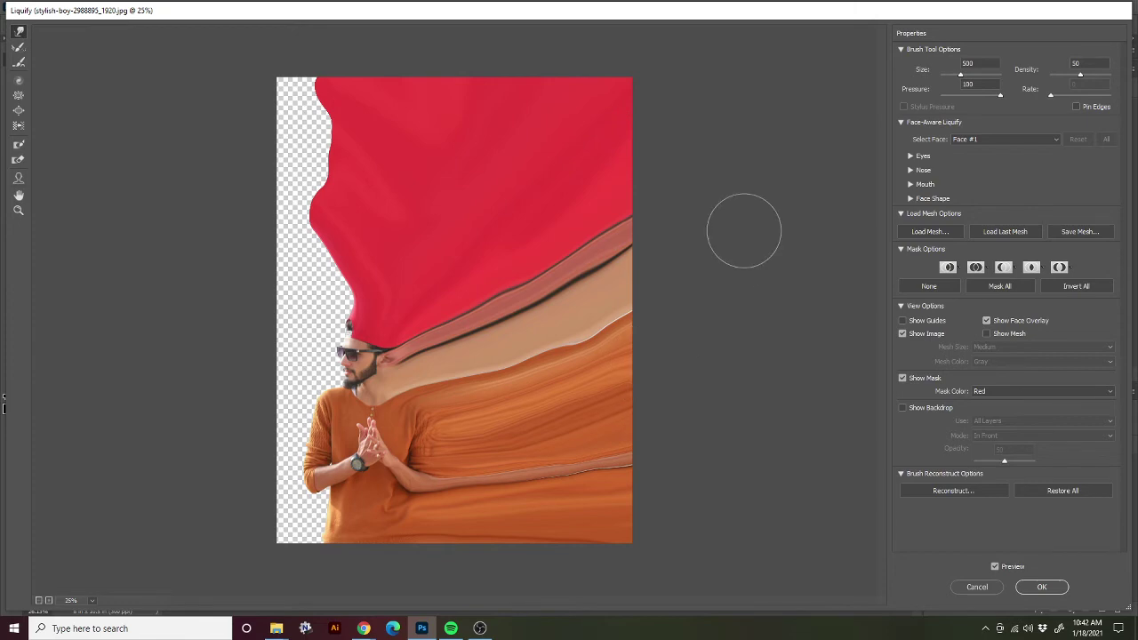
left_click(1043, 586)
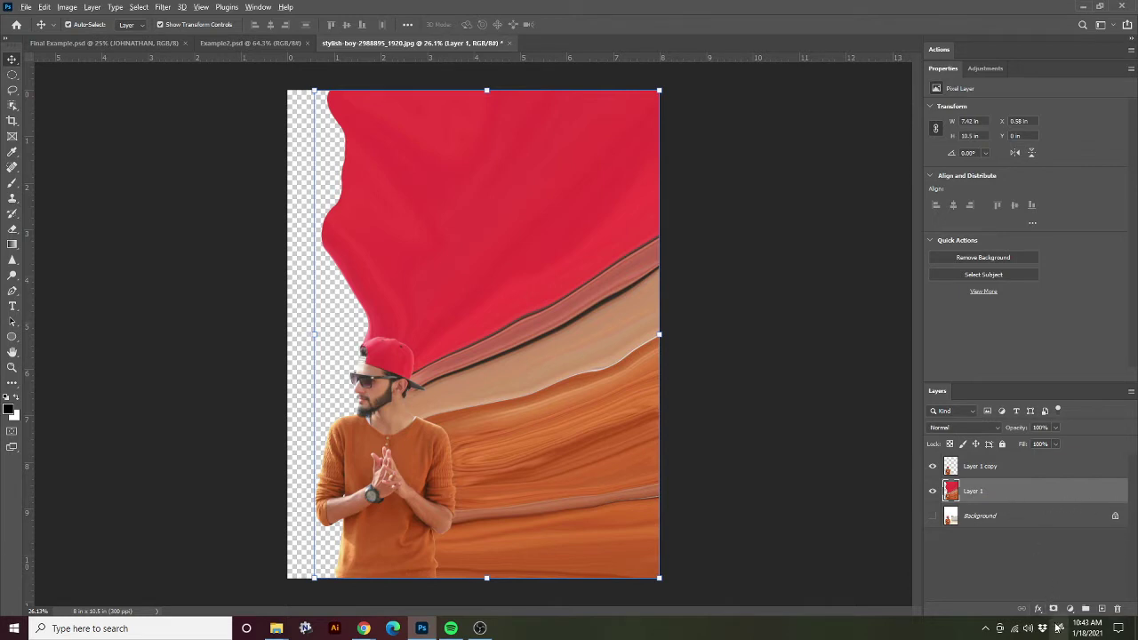
Give Layer 1 a black mask and Layer 1 copy a white mask, then select the Brush tool
left_click(1053, 609, "alt")
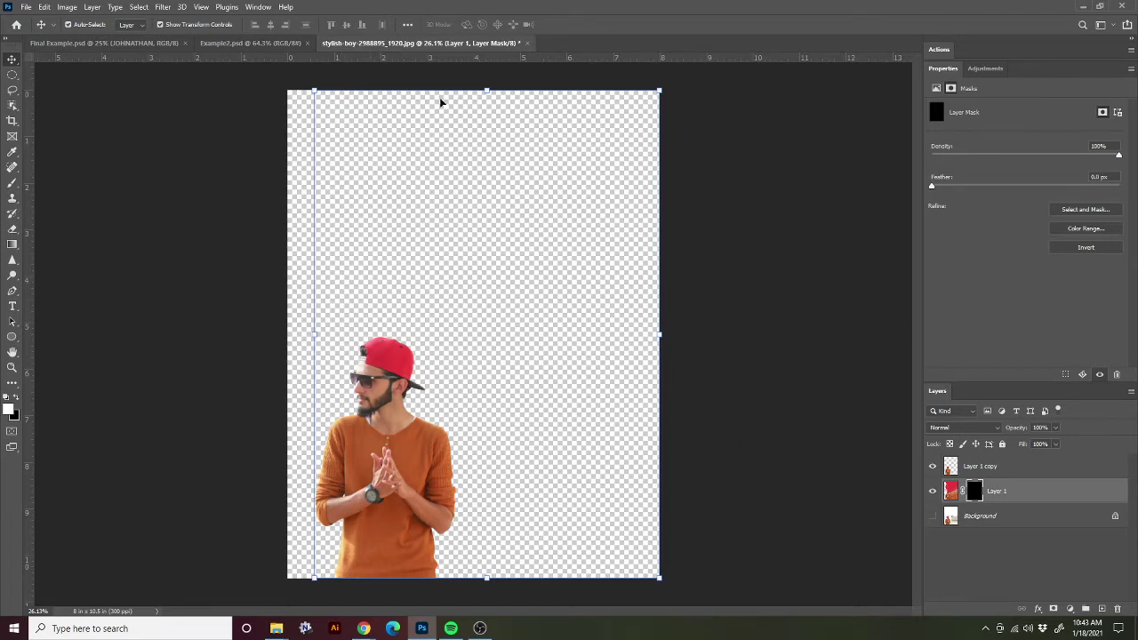
left_click(973, 471)
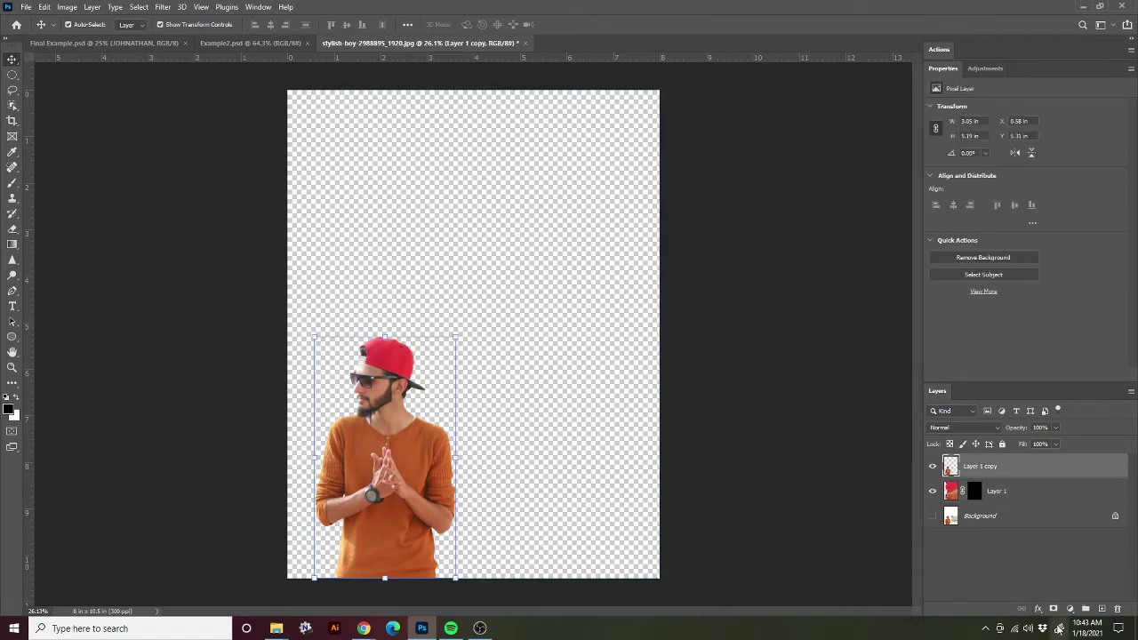
left_click(1053, 609)
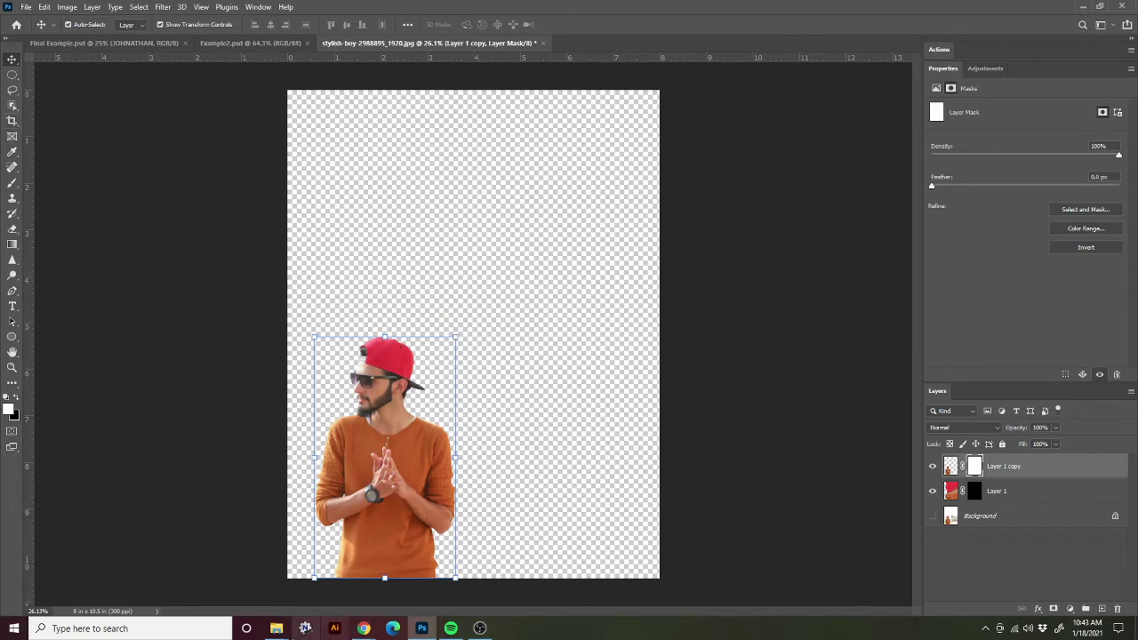
left_click(11, 185)
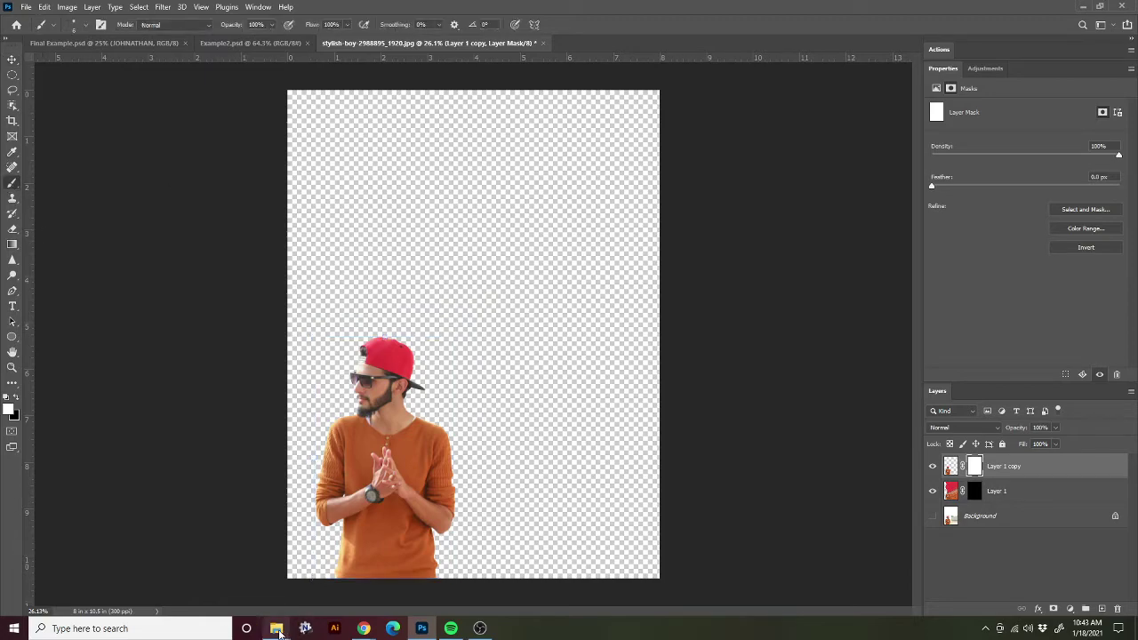
Move the Free_Water_Splash folder window aside and bring the Photoshop document back to the front
mouse_move(276, 629)
left_click(317, 584)
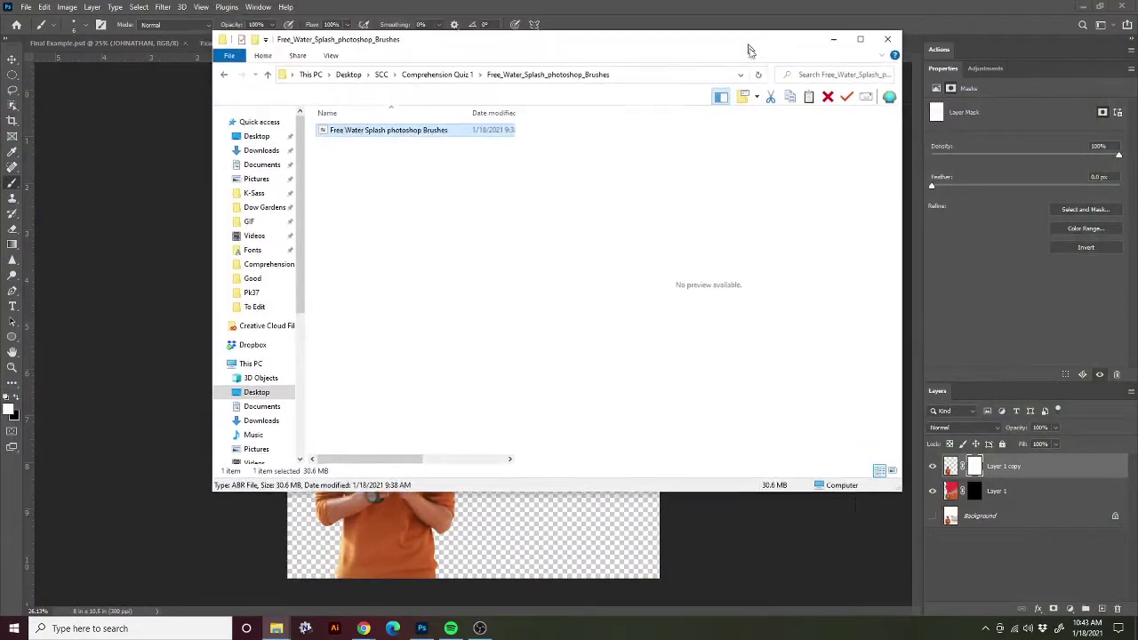
left_click_drag(744, 51, 911, 100)
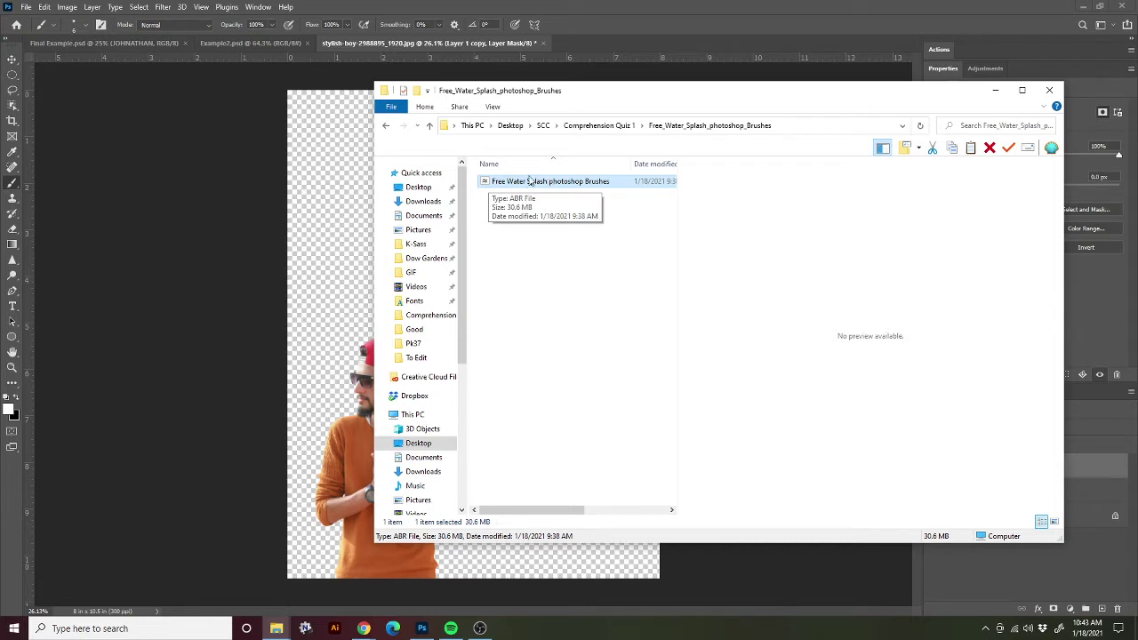
left_click(813, 78)
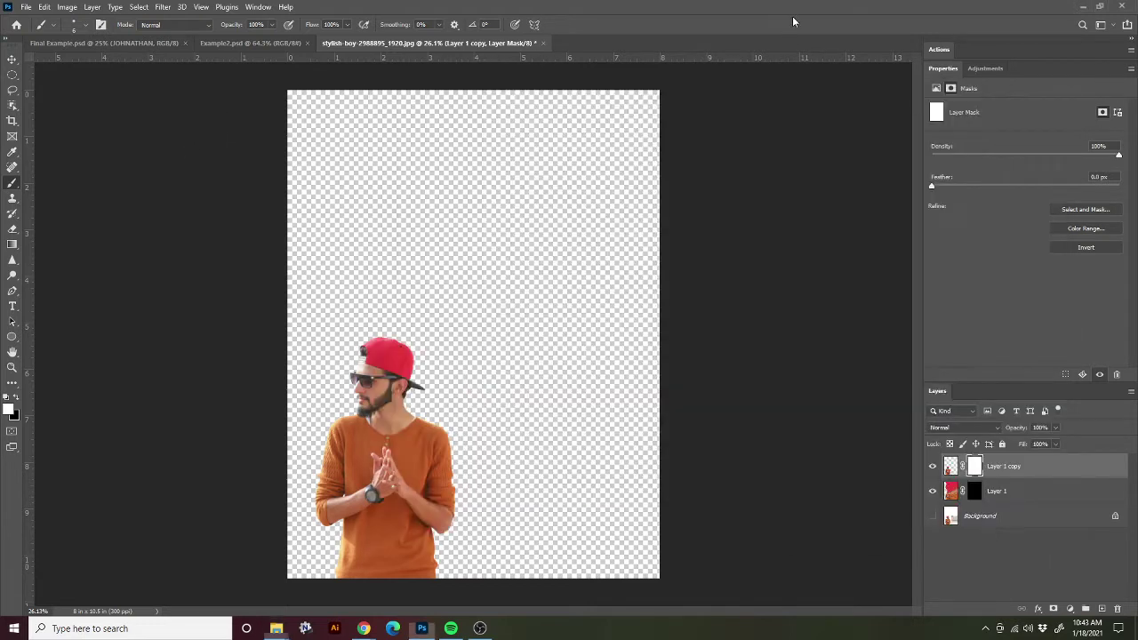
left_click(87, 24)
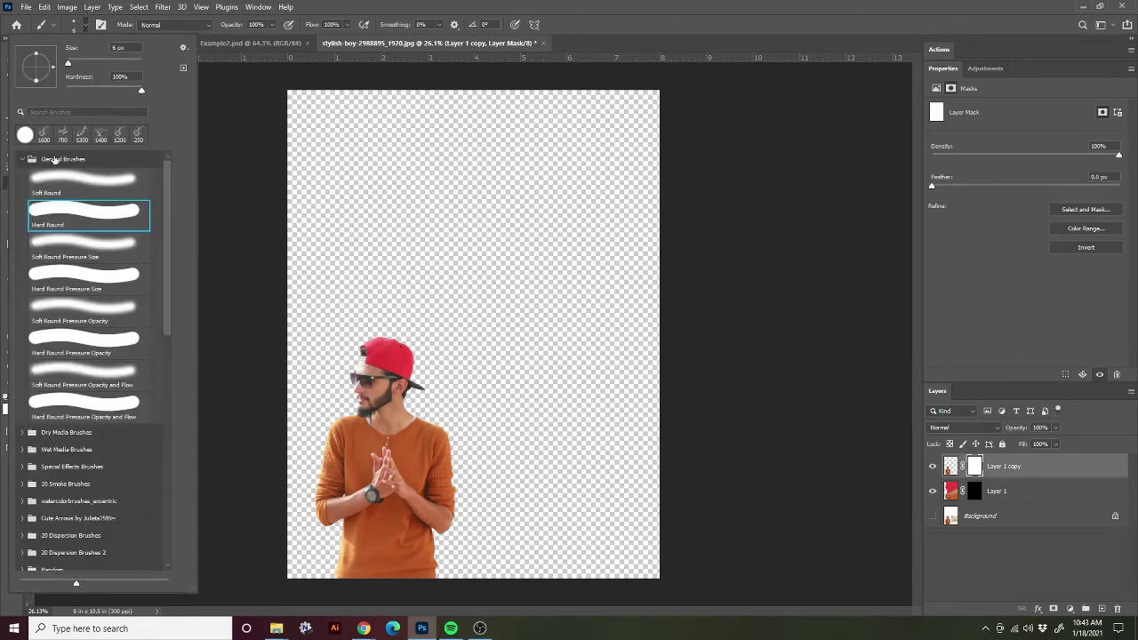
Expand the 20 Smoke Brushes set, choose Smoke 1 at 2500 px, and target Layer 1 copy
scroll(81, 294, "down", 4)
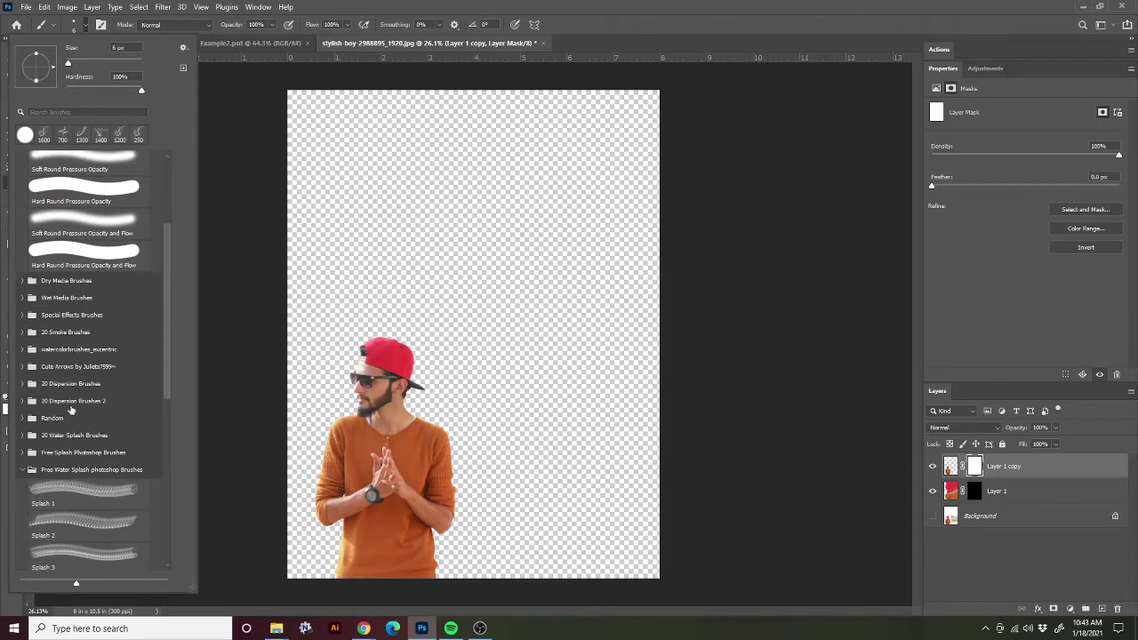
scroll(78, 454, "down", 2)
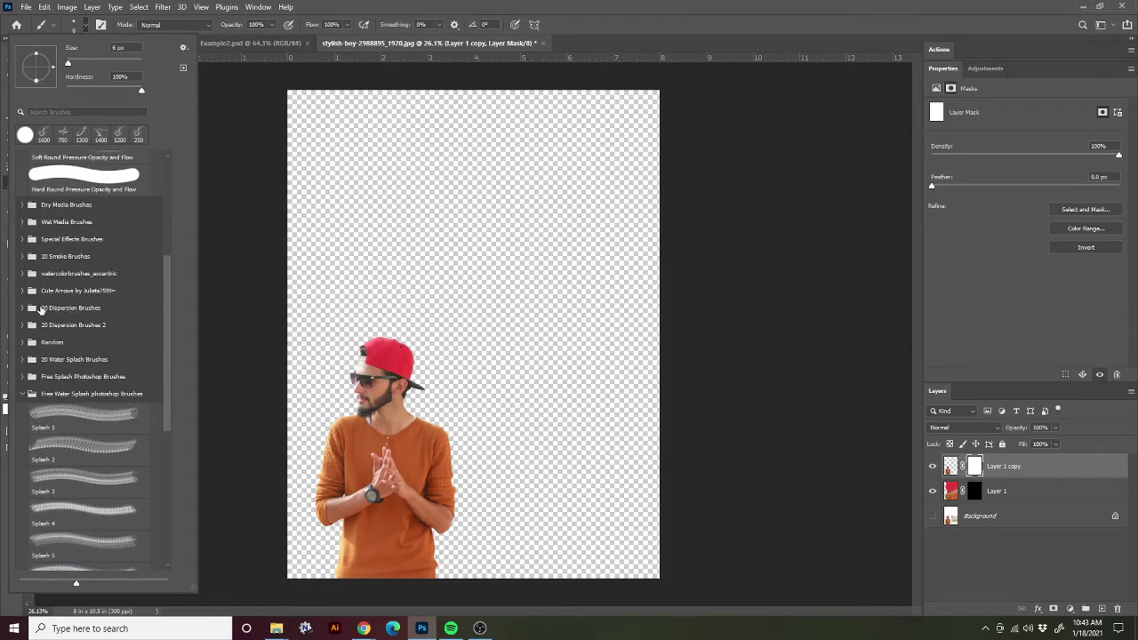
scroll(74, 264, "up", 1)
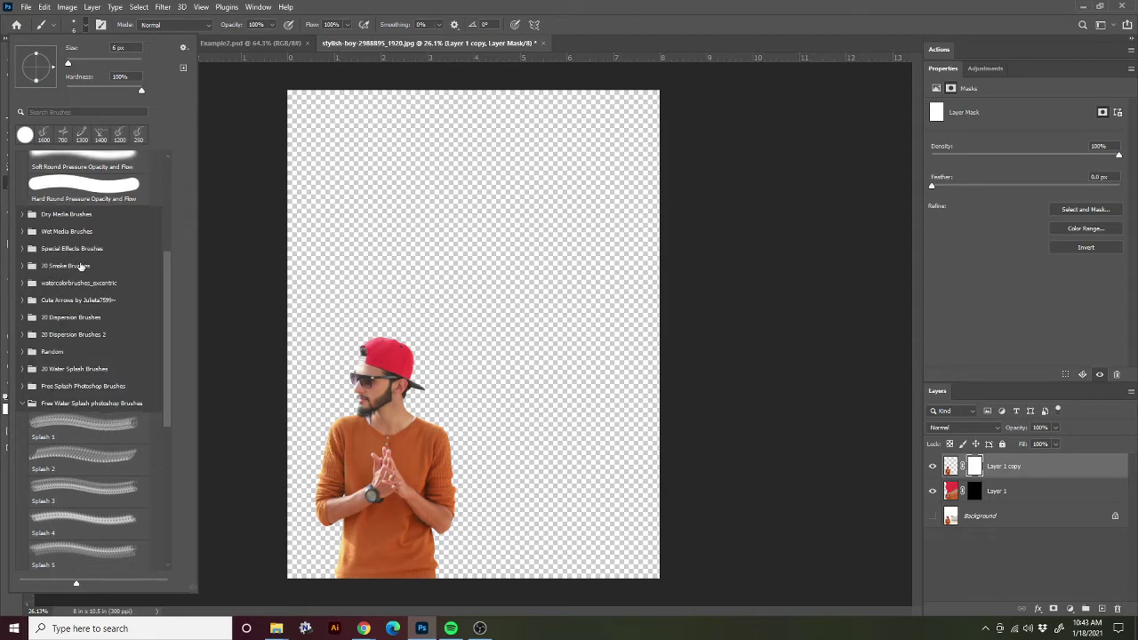
left_click(23, 266)
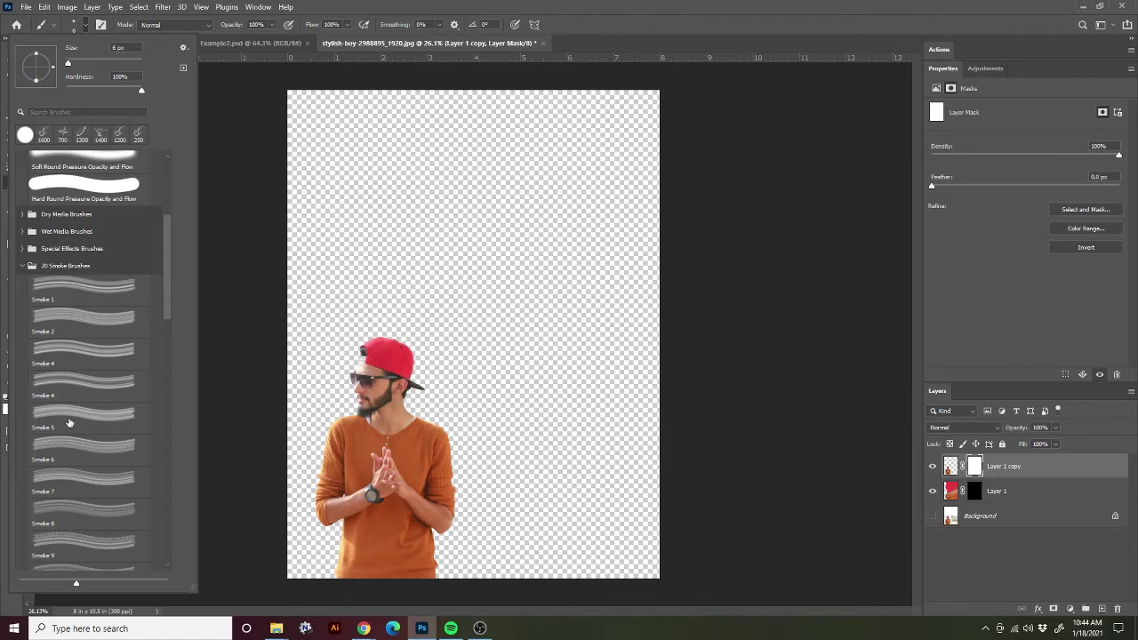
scroll(93, 320, "down", 3)
scroll(95, 355, "up", 2)
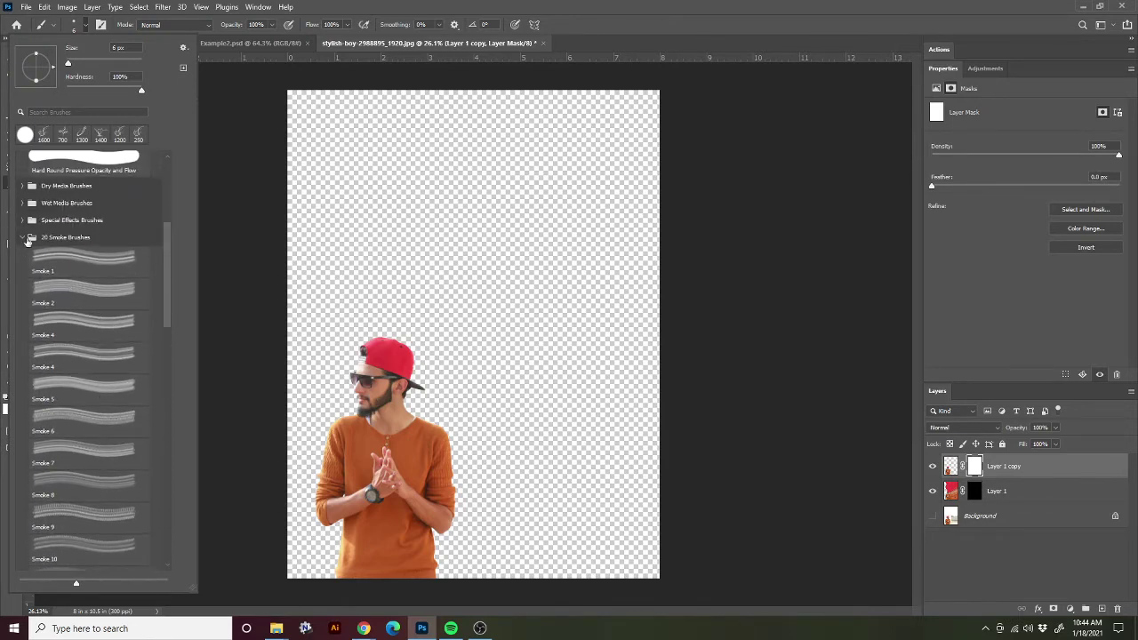
scroll(91, 391, "down", 6)
scroll(92, 396, "down", 2)
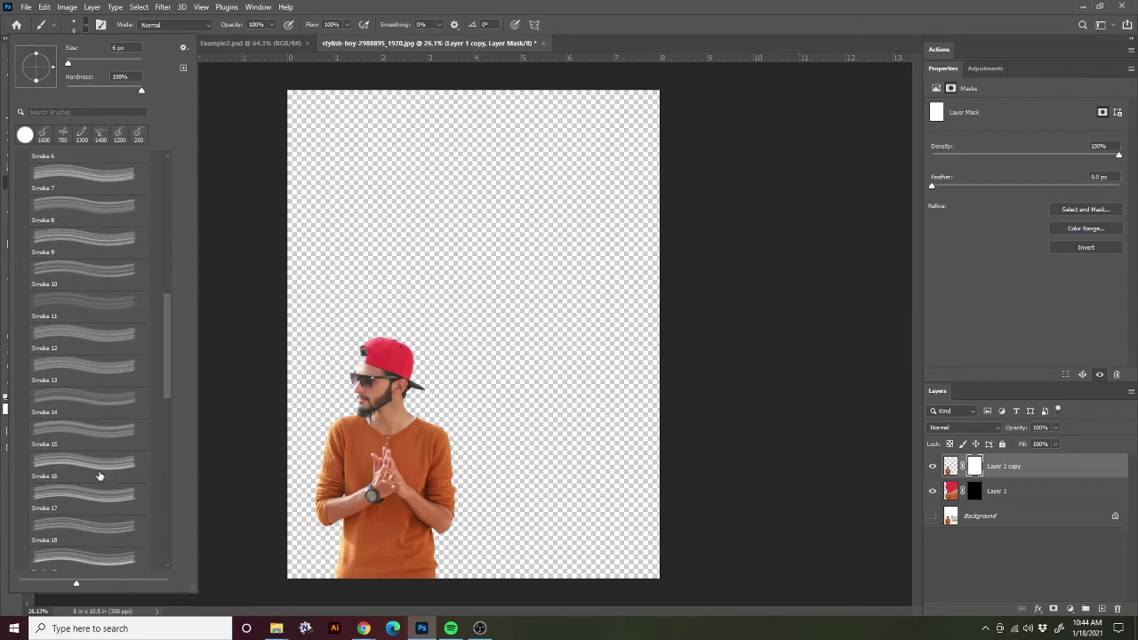
scroll(88, 327, "up", 5)
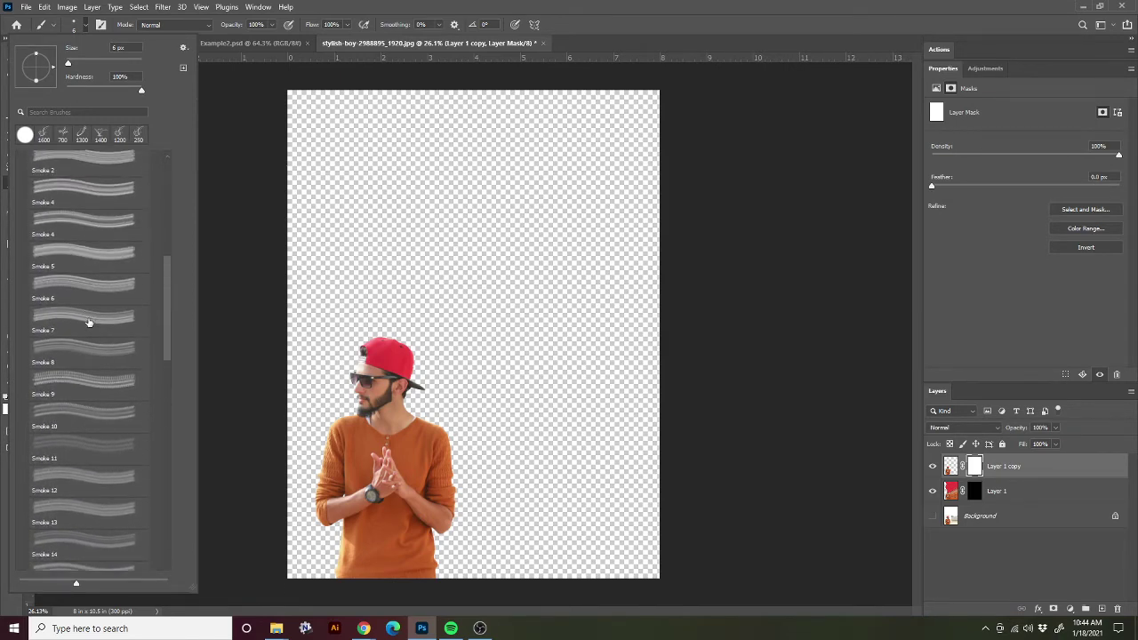
scroll(91, 309, "up", 1)
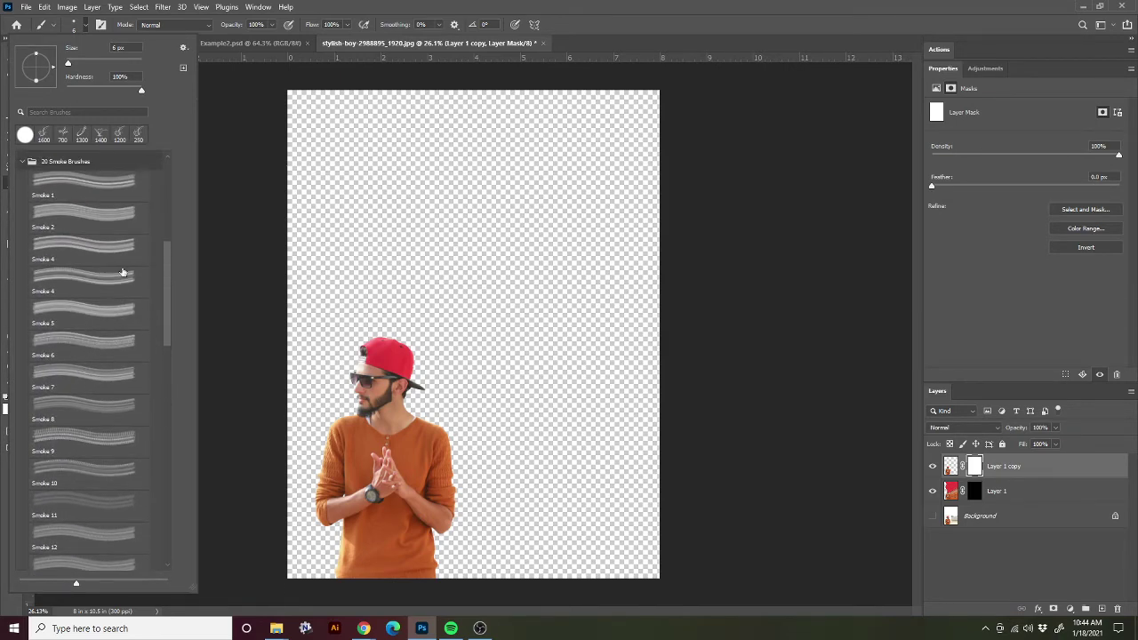
left_click(89, 196)
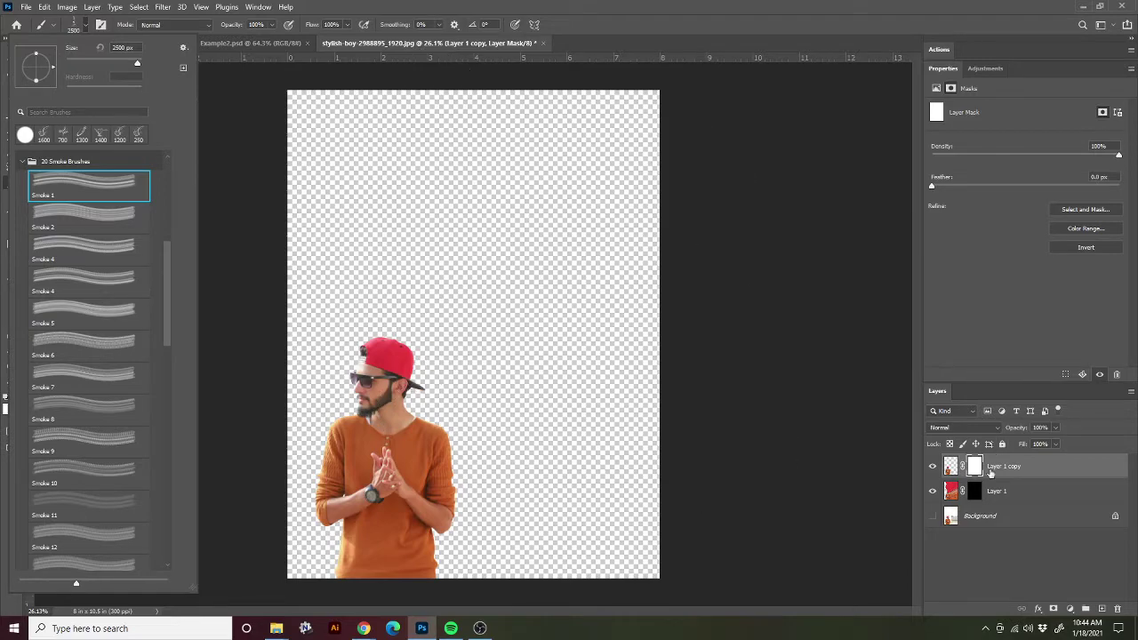
left_click(950, 466)
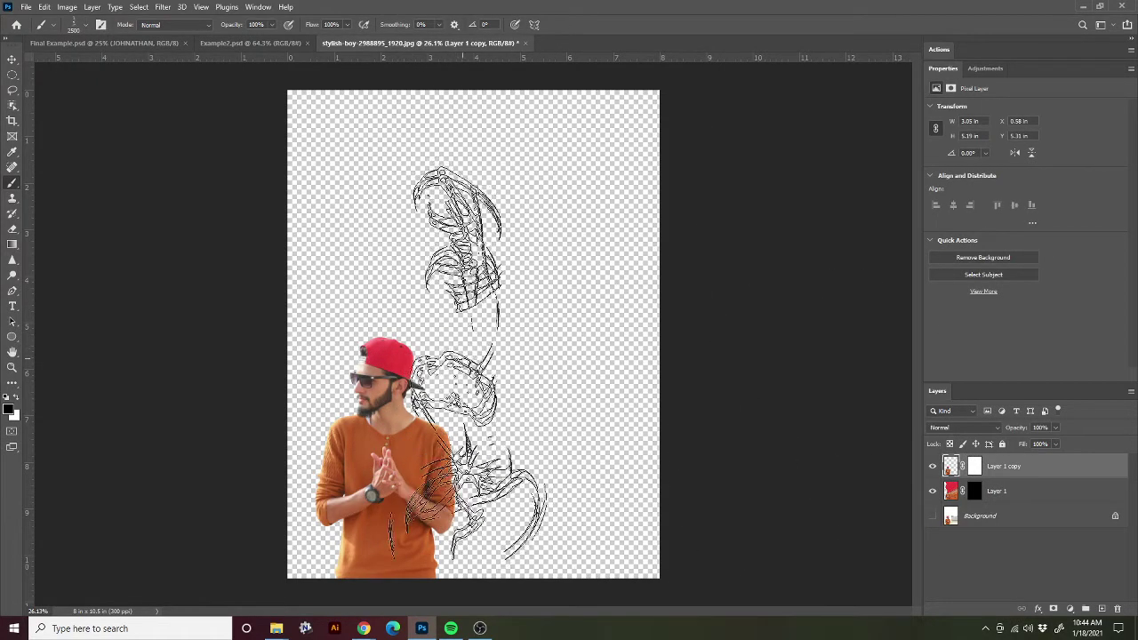
Zoom in on the man and lower the Smoke 1 brush size to 1100 px
left_click_drag(459, 442, 511, 457)
scroll(533, 422, "down", 2)
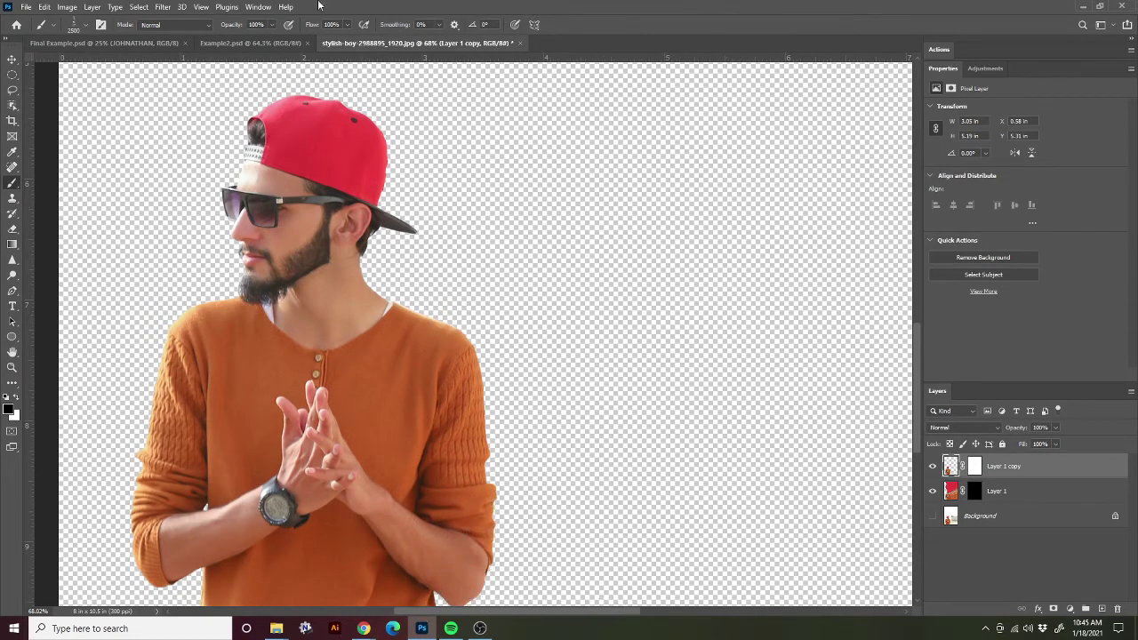
left_click(87, 26)
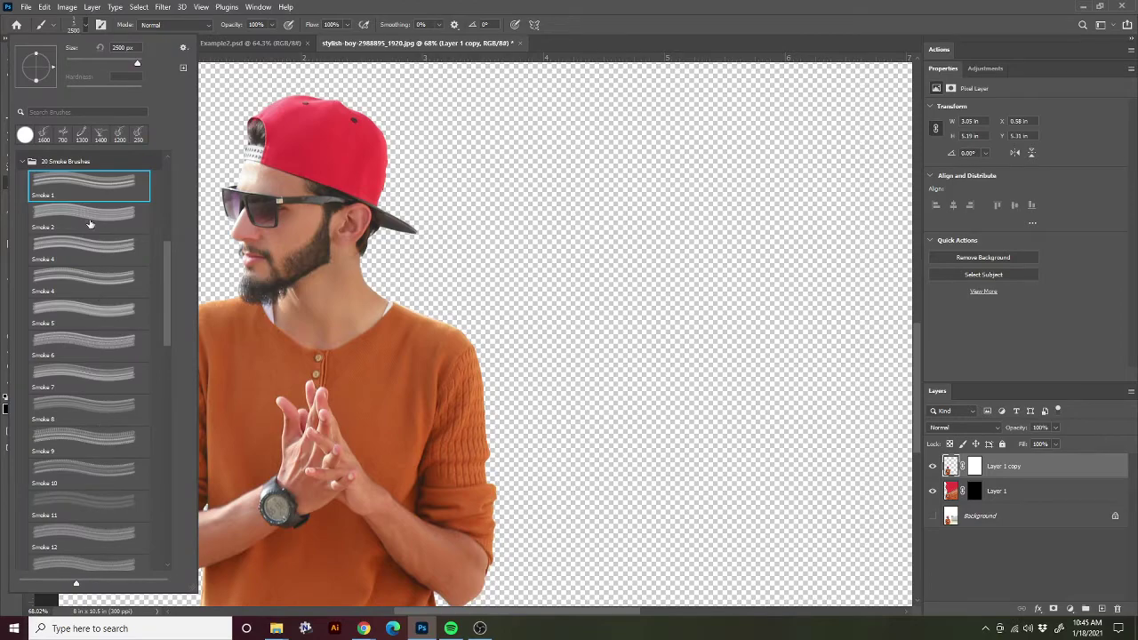
key("Escape")
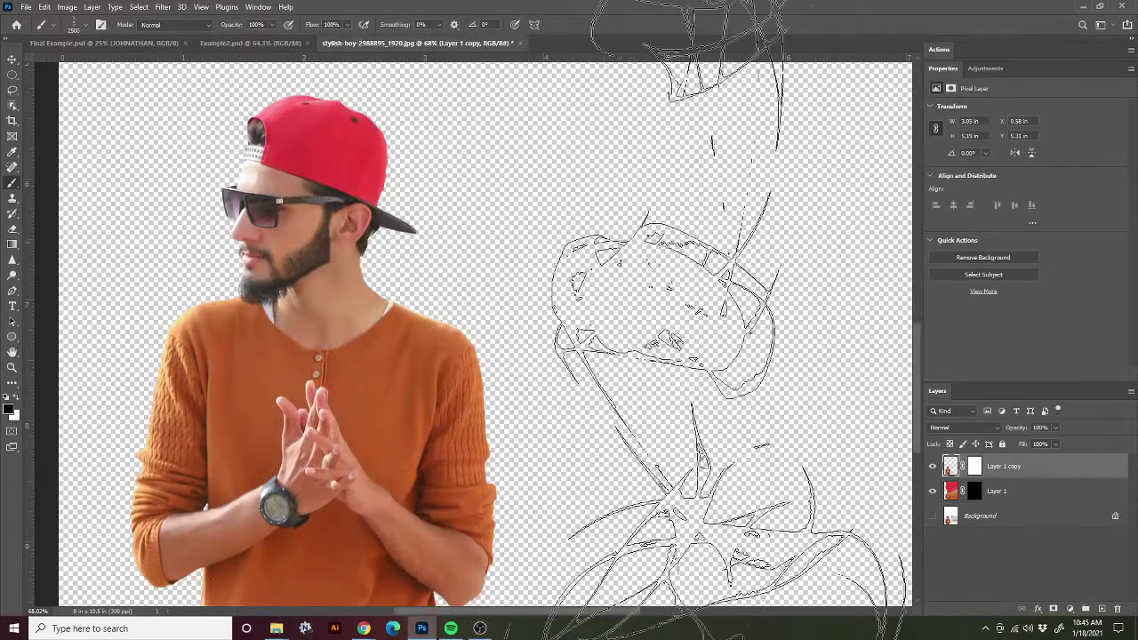
key("ctrl+0")
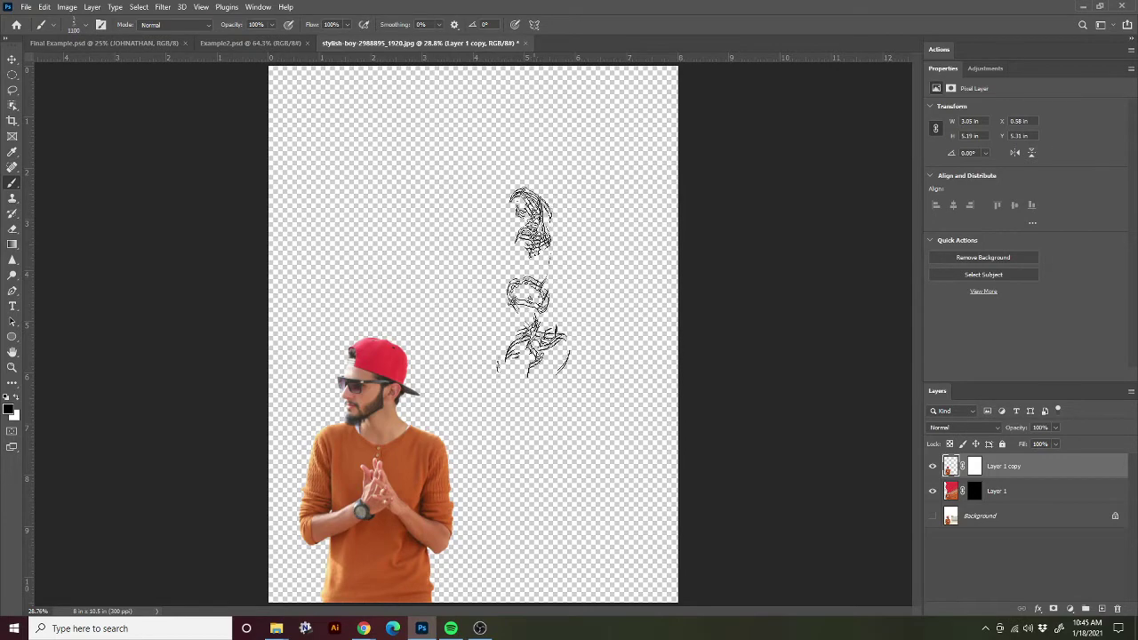
left_click_drag(459, 465, 494, 469)
scroll(494, 470, "down", 3)
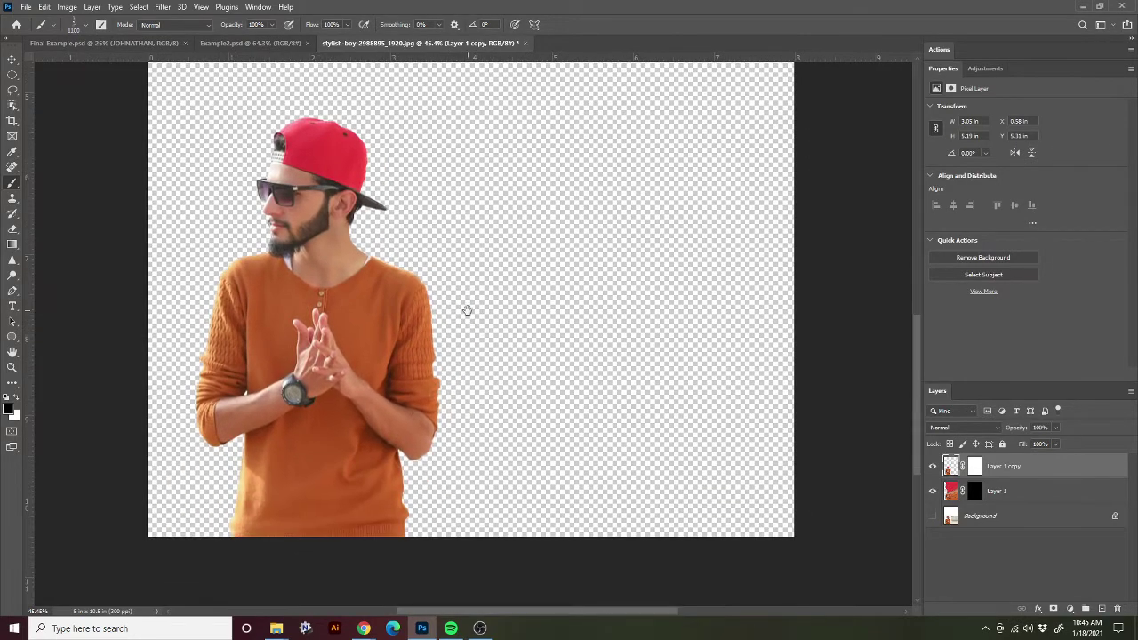
left_click(86, 28)
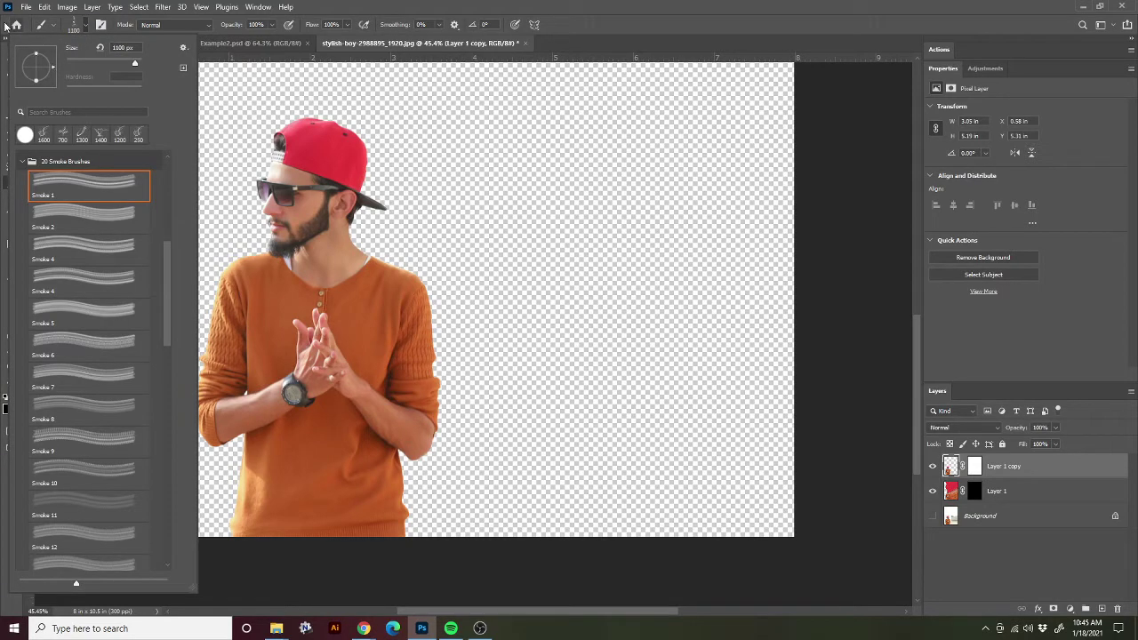
Tilt the Smoke 1 brush tip to an angle in the Brush Preset picker
left_click(85, 27)
left_click(86, 27)
mouse_move(53, 69)
left_mouse_down()
mouse_move(50, 86)
mouse_move(52, 57)
left_mouse_up()
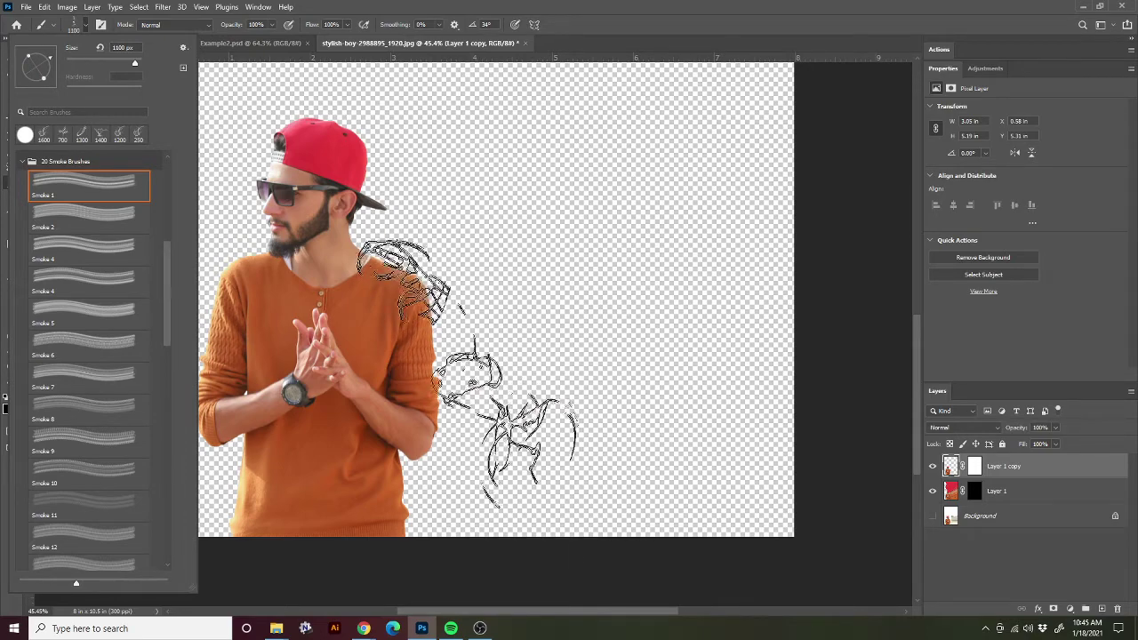
left_click(648, 18)
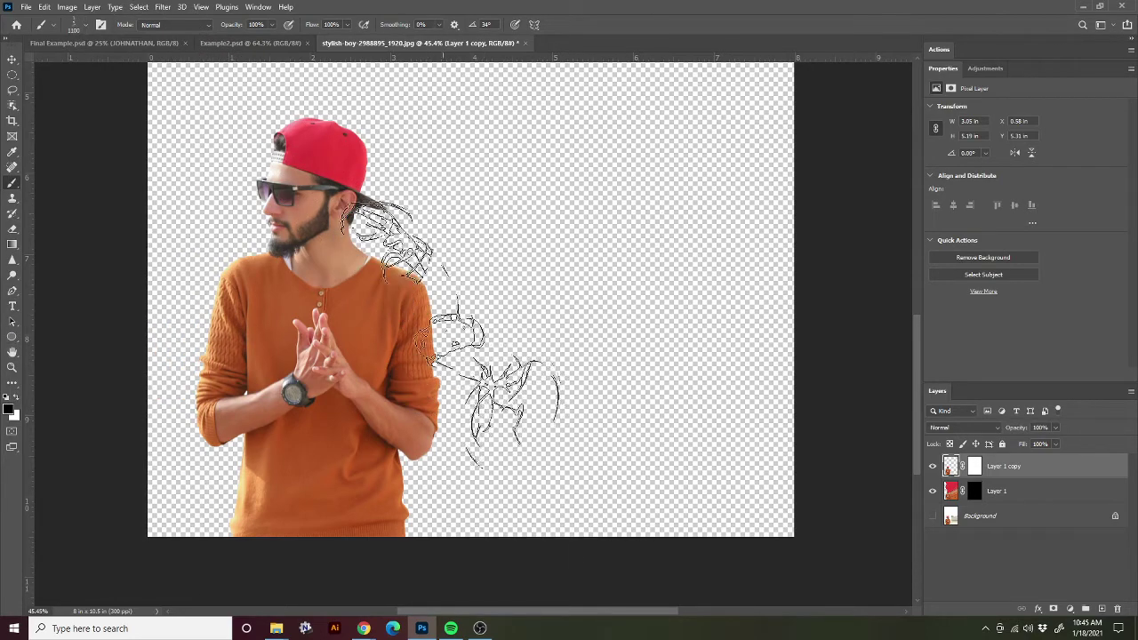
Paint trial smoke strokes over the man's head, arm and torso on Layer 1 copy, then undo them
left_click(974, 468)
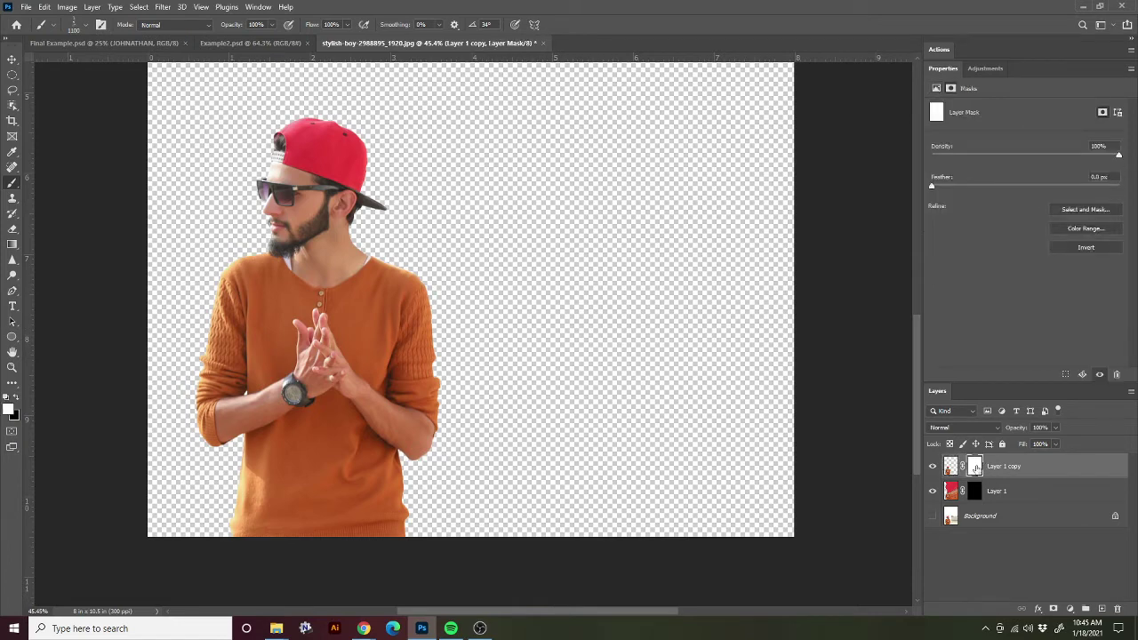
left_click(950, 469)
left_click(975, 470)
left_click(950, 468, "ctrl")
mouse_move(387, 235)
left_mouse_down()
mouse_move(431, 315)
mouse_move(657, 417)
mouse_move(432, 342)
mouse_move(382, 282)
left_mouse_up()
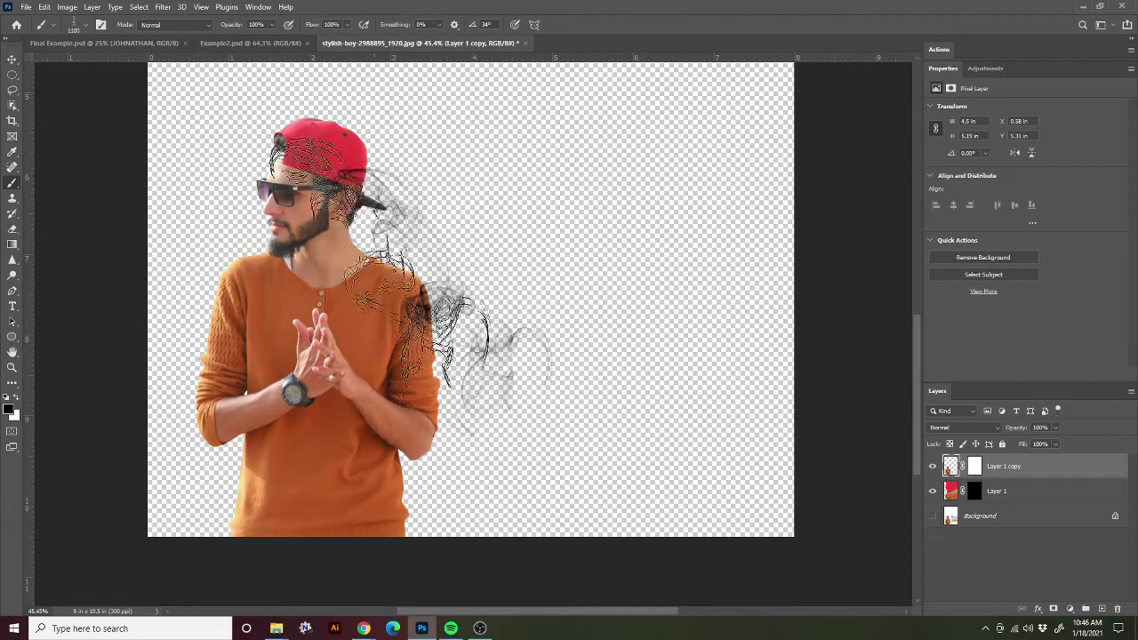
left_click_drag(352, 374, 298, 413)
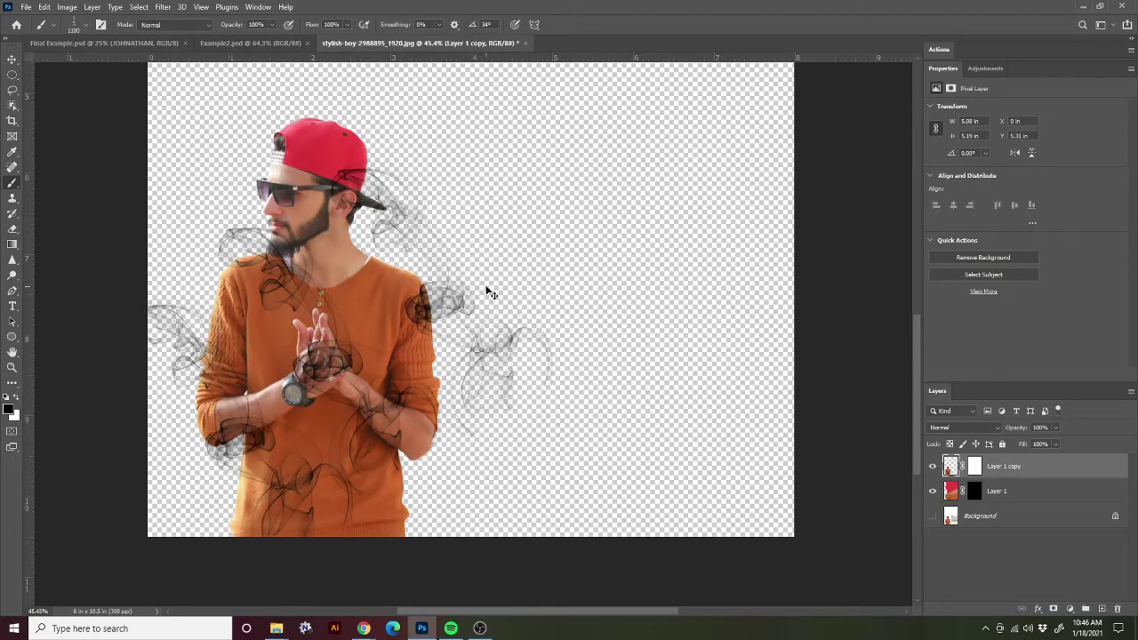
key("ctrl+z")
key("ctrl+z")
key("ctrl+z")
key("ctrl+z")
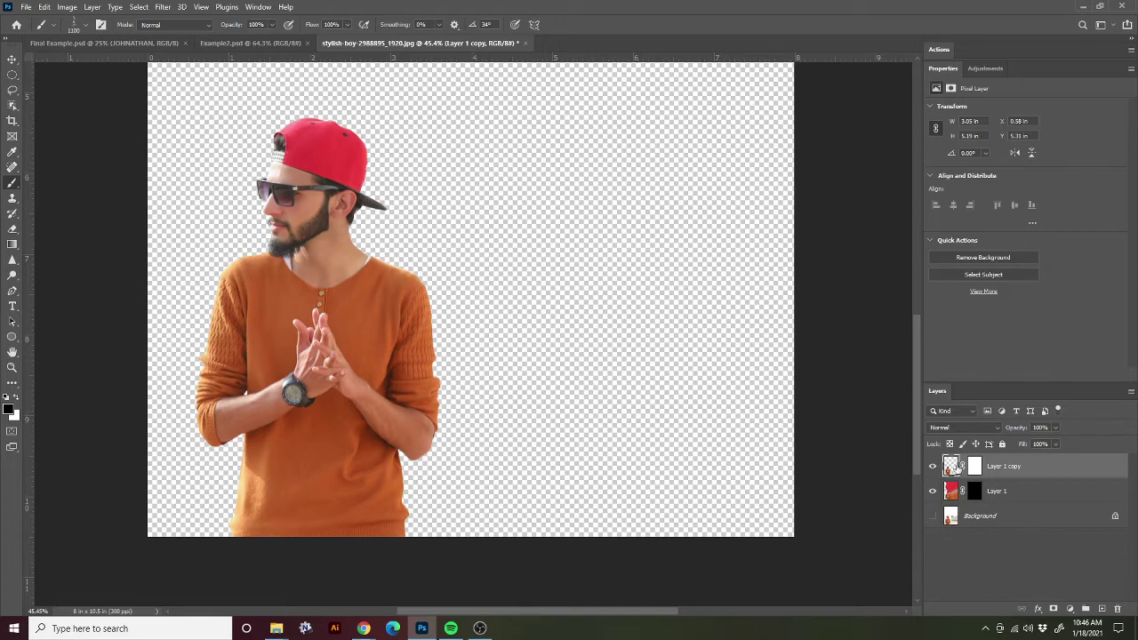
Target Layer 1 copy's mask, make black the foreground colour, and choose the Smoke 4 brush
left_click(975, 466)
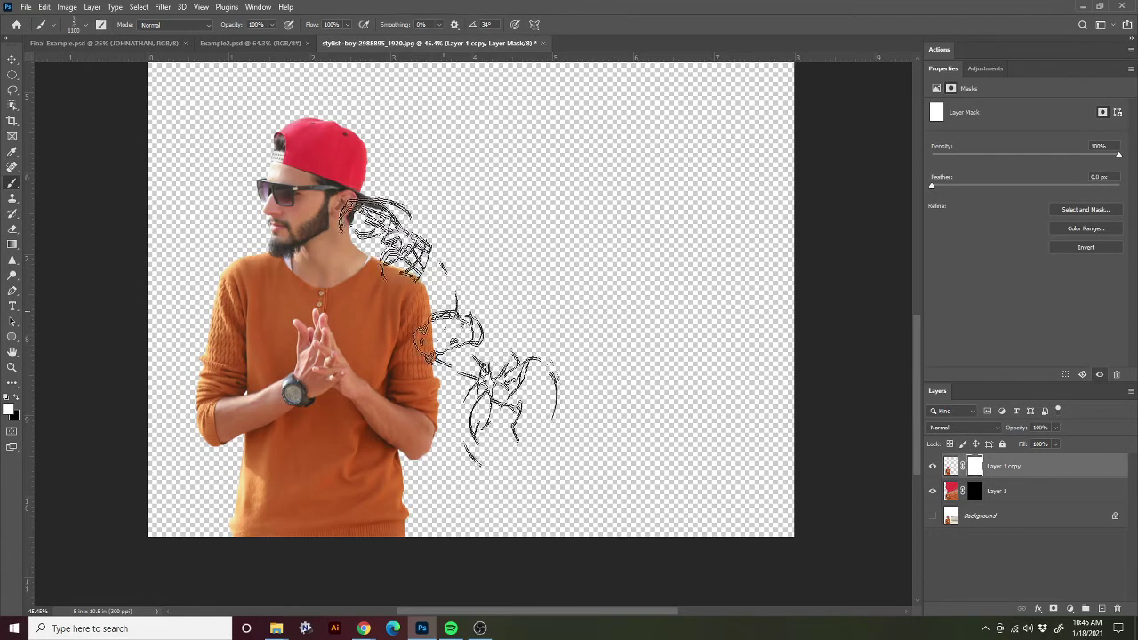
left_click(19, 397)
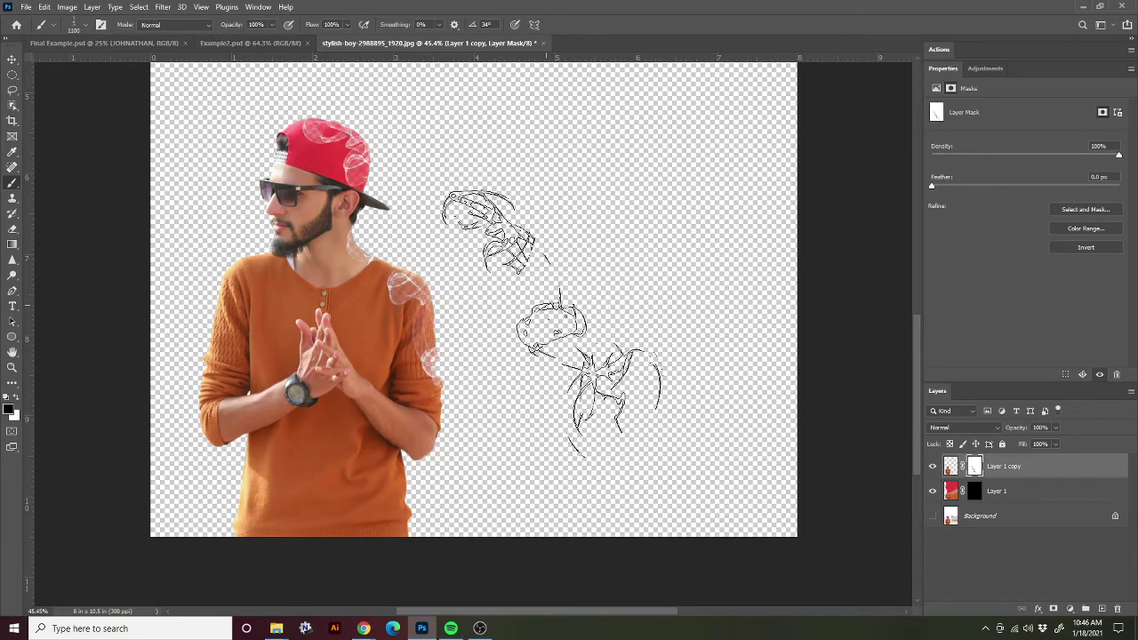
left_click(85, 29)
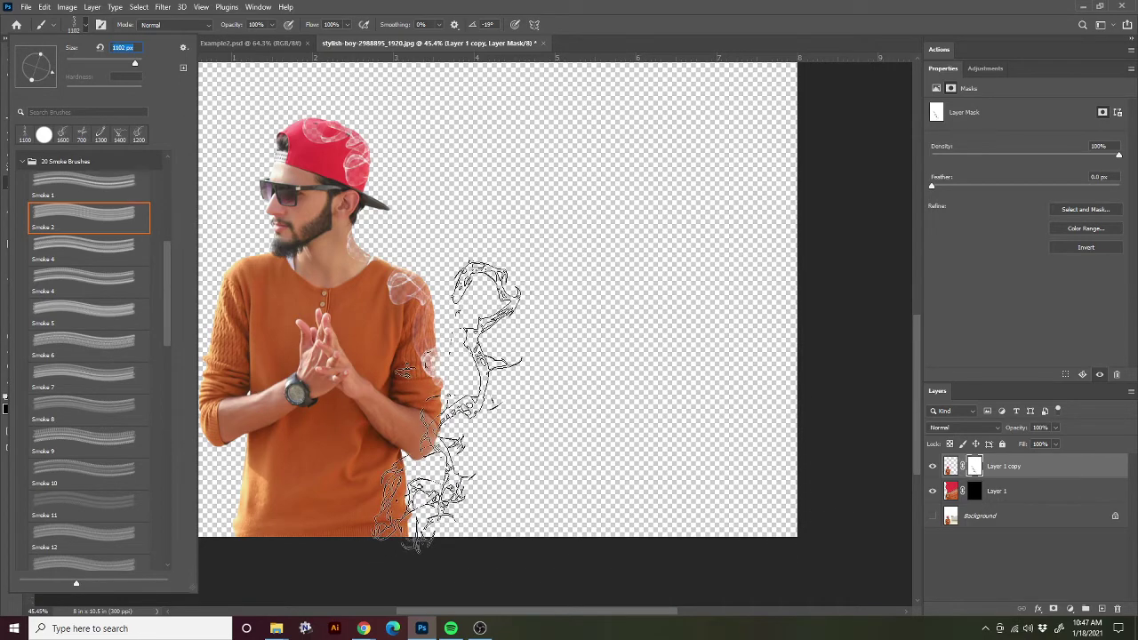
key("Return")
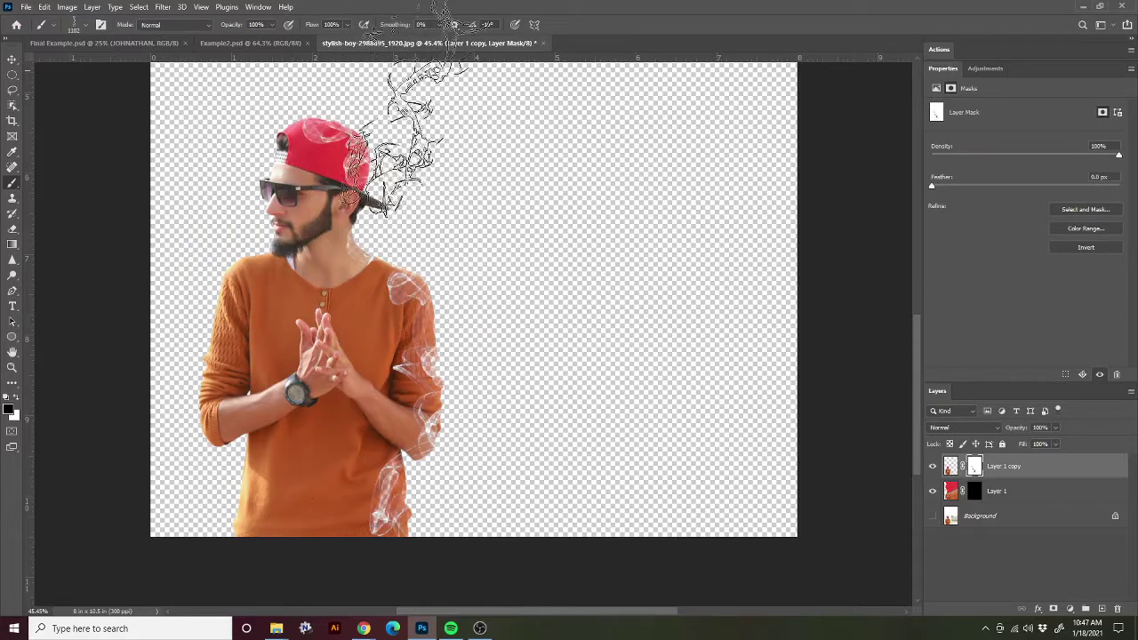
left_click(80, 24)
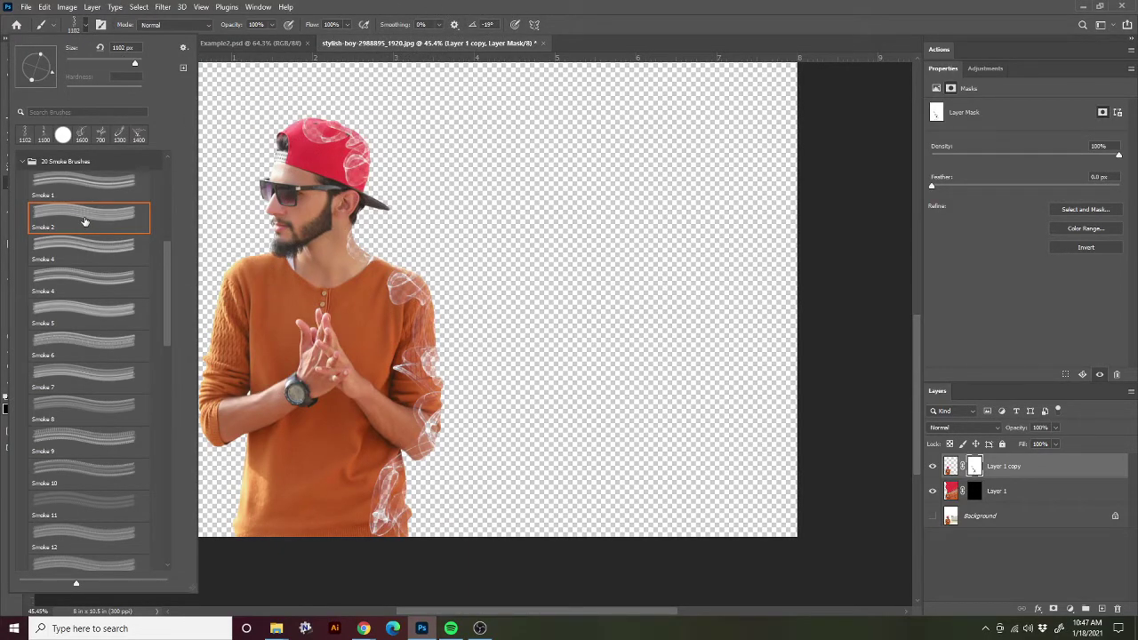
left_click(625, 26)
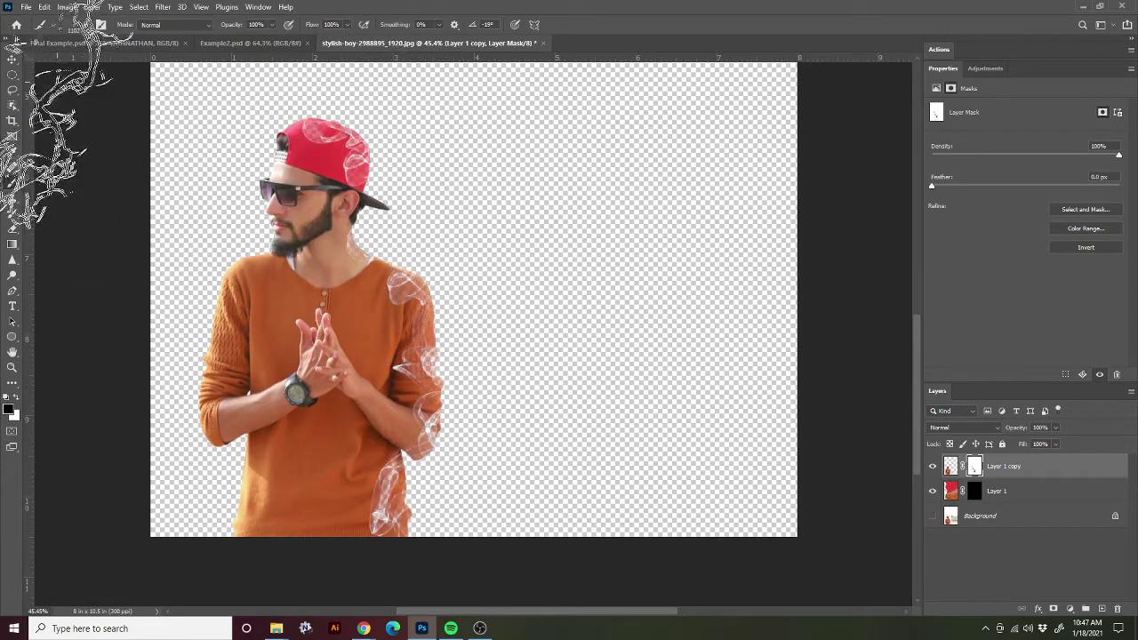
left_click(86, 24)
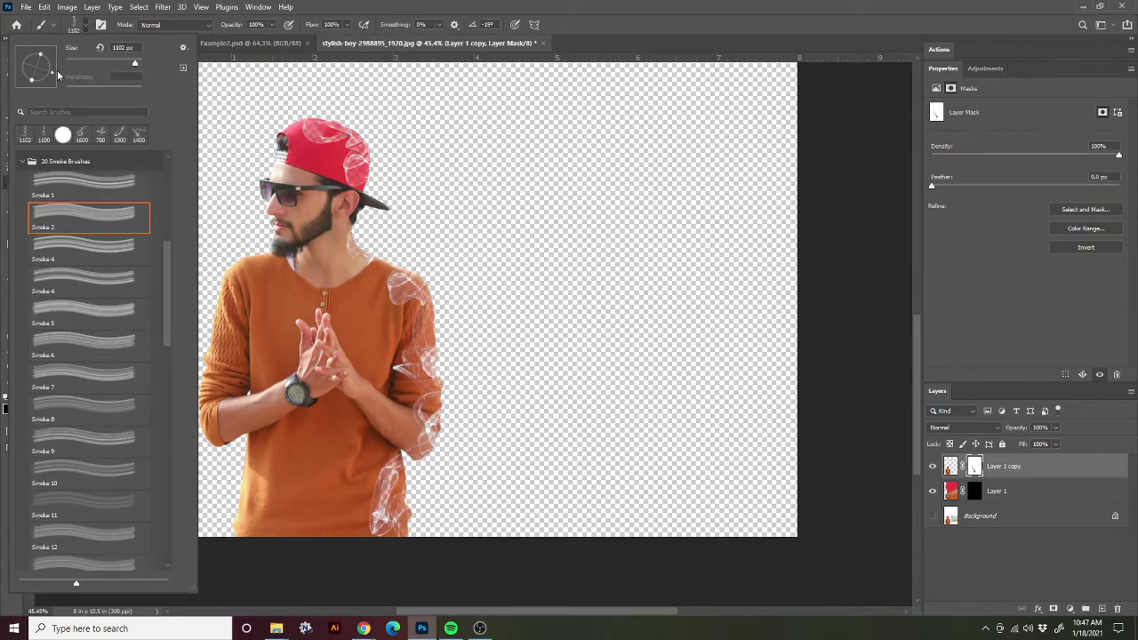
left_click(86, 24)
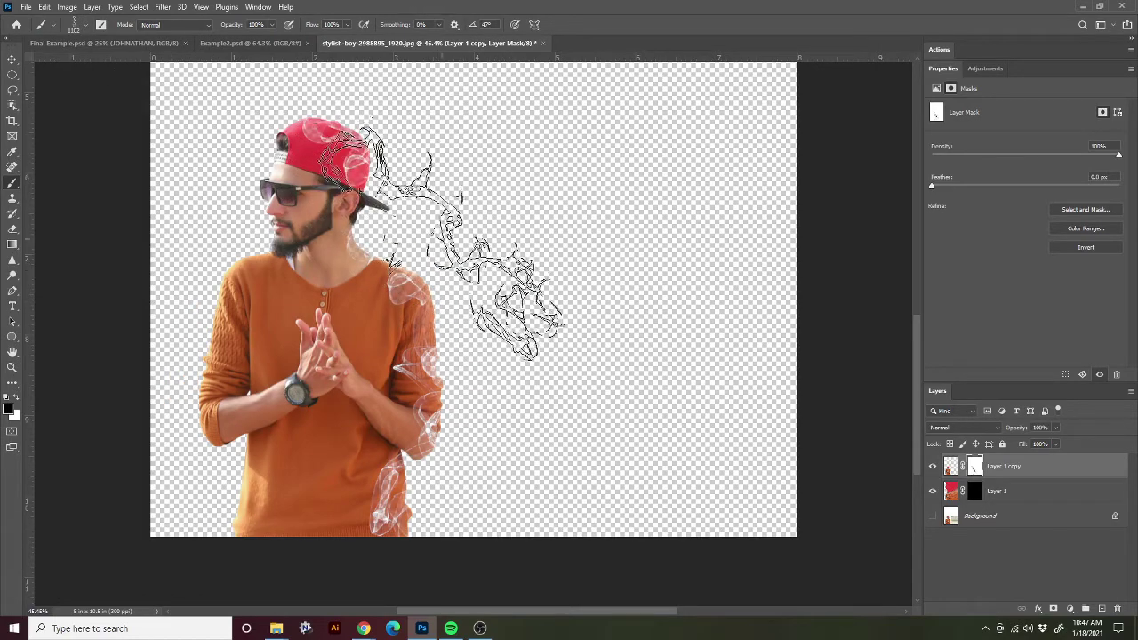
left_click(81, 25)
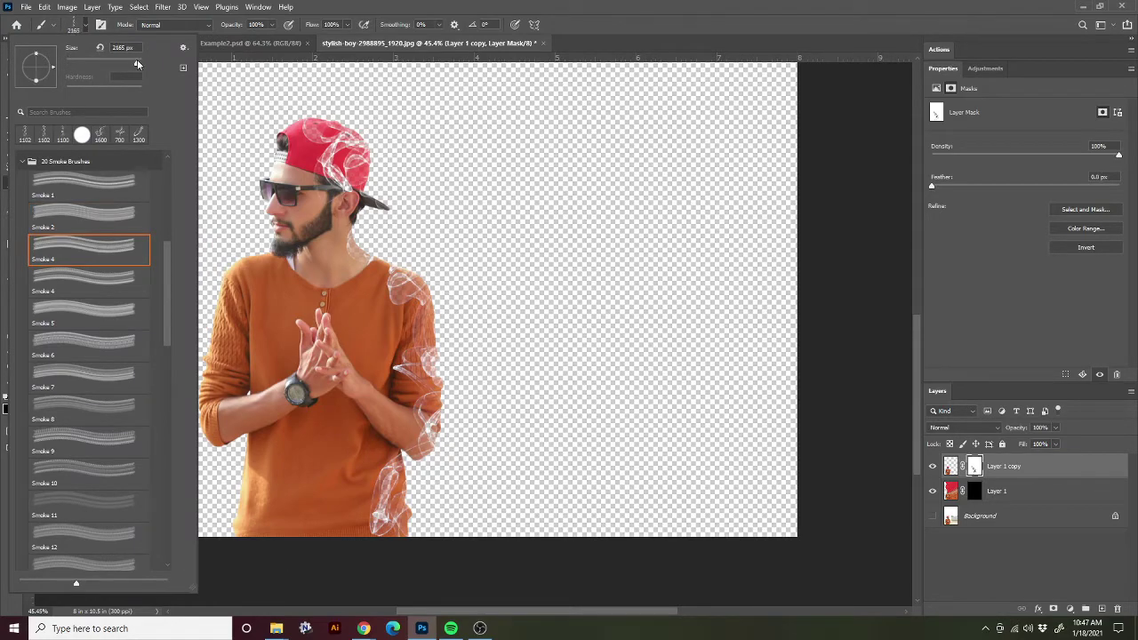
left_click(520, 18)
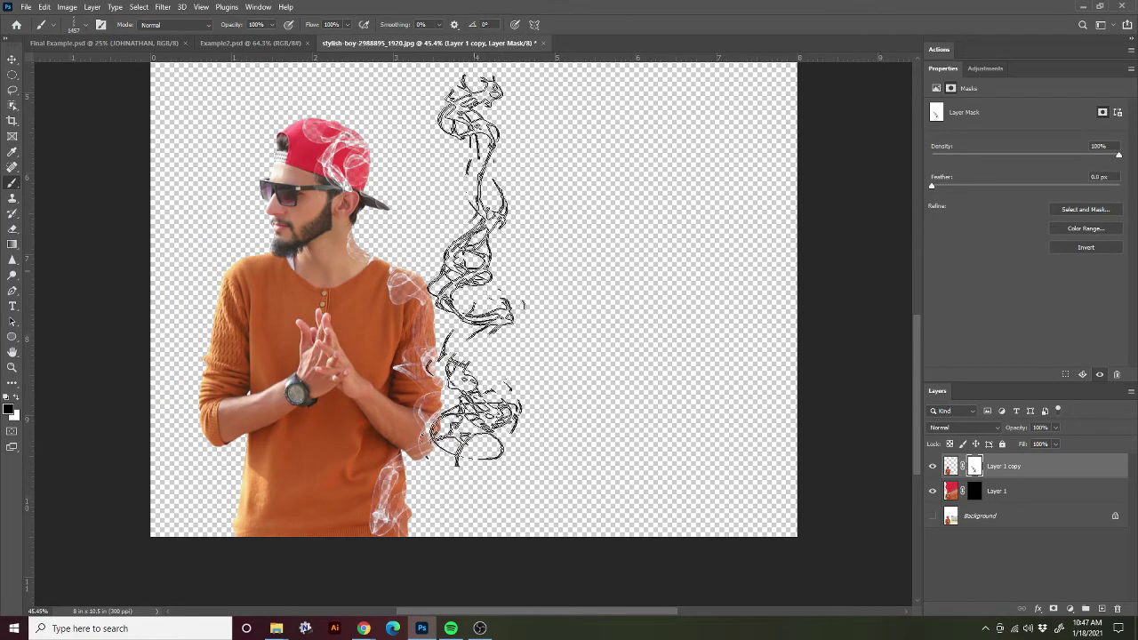
left_click(82, 26)
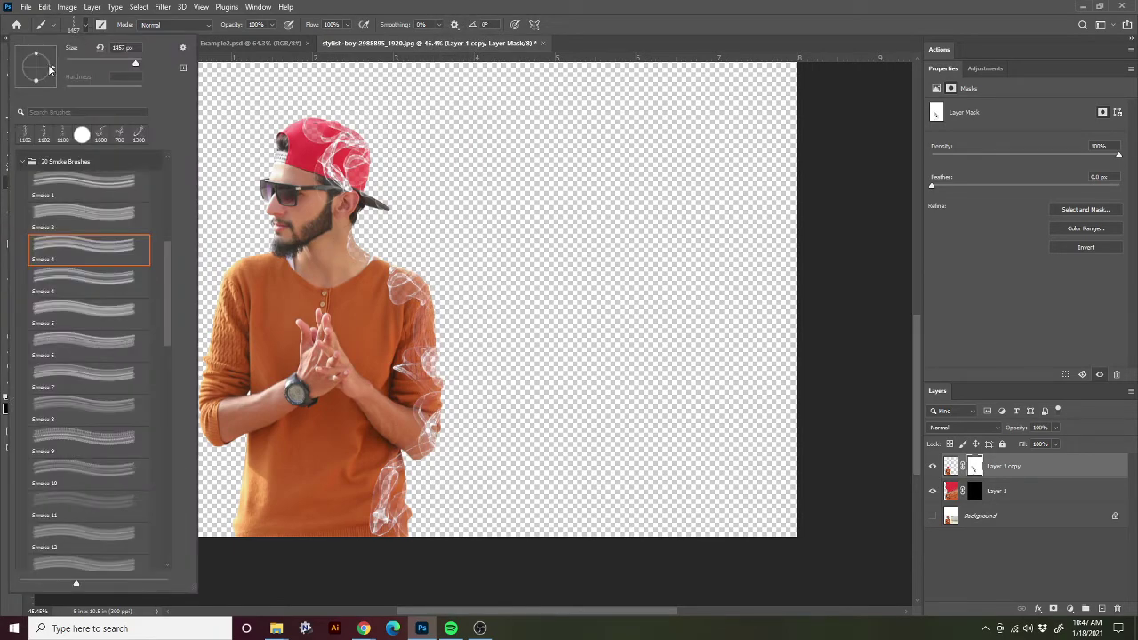
Stamp black smoke shapes into the mask over the shoulder, chest, hands and arm
left_click(662, 26)
left_click(498, 222)
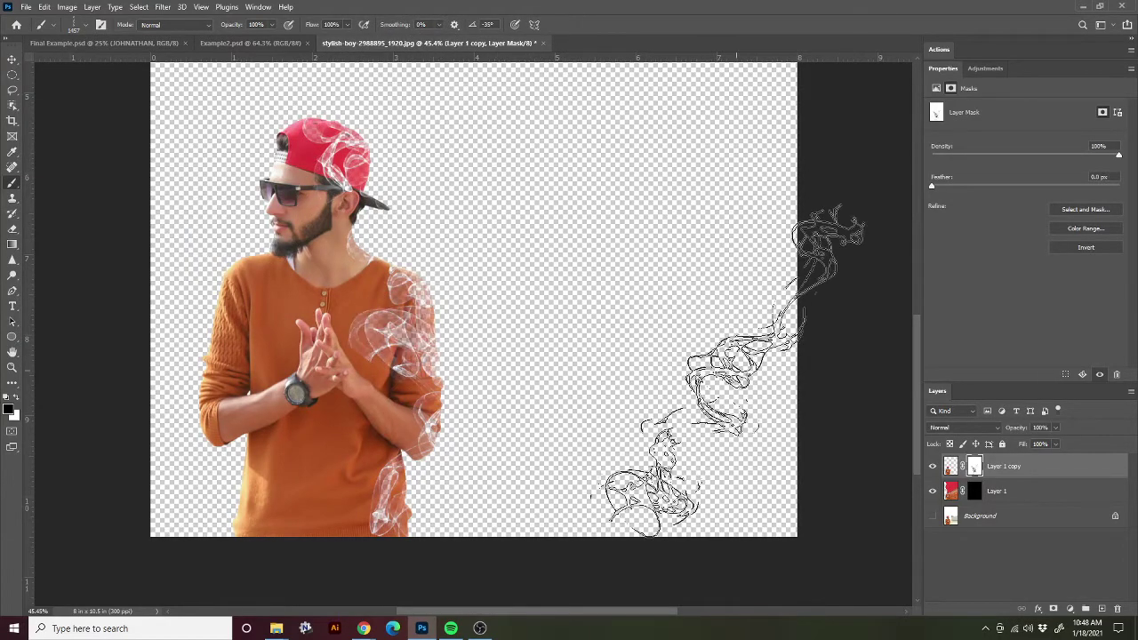
scroll(391, 384, "up", 5)
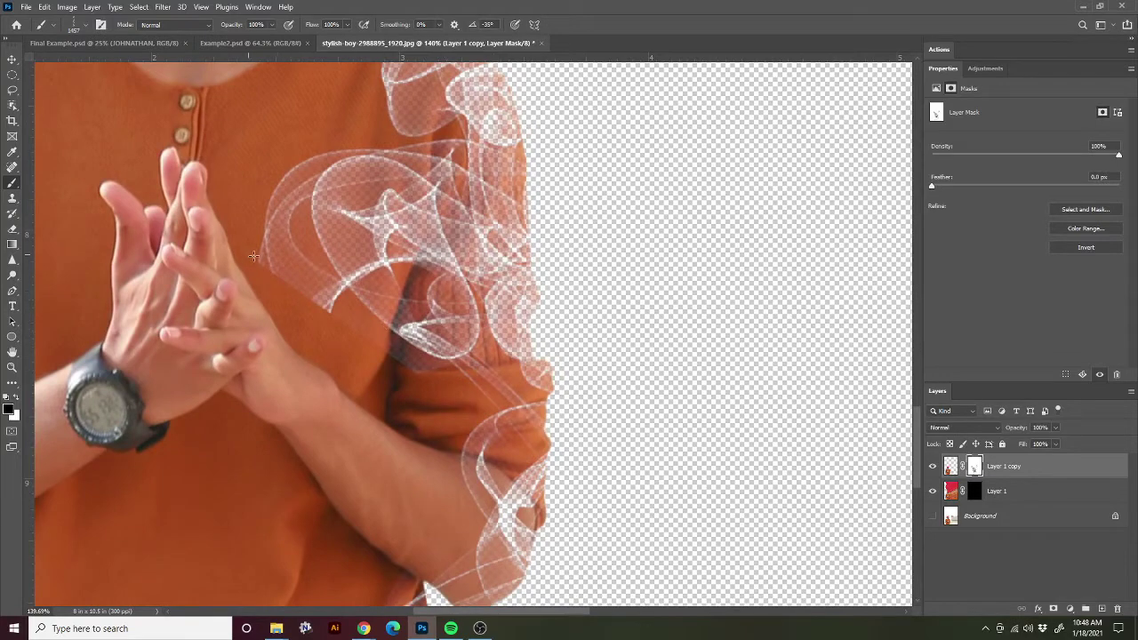
left_click_drag(295, 289, 431, 263)
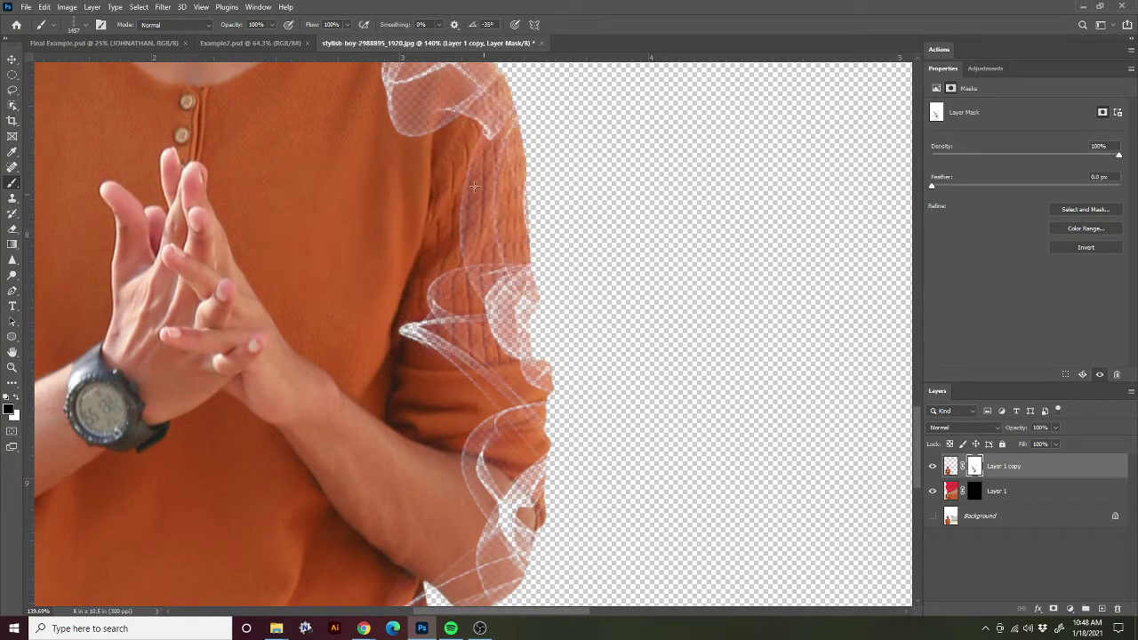
scroll(663, 216, "down", 5)
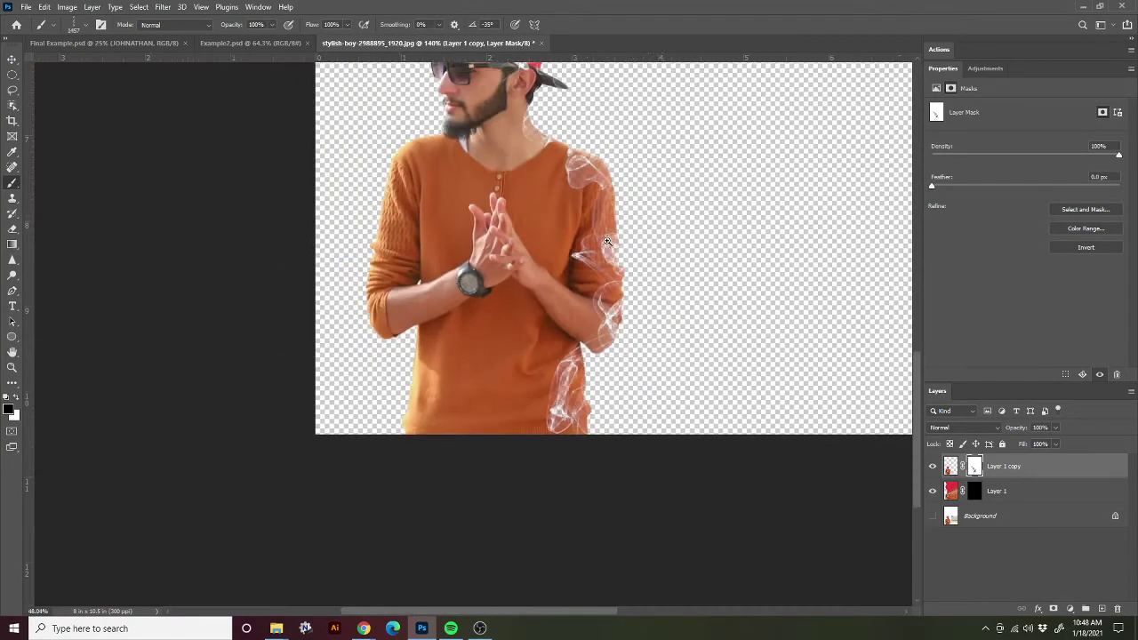
scroll(681, 118, "up", 3)
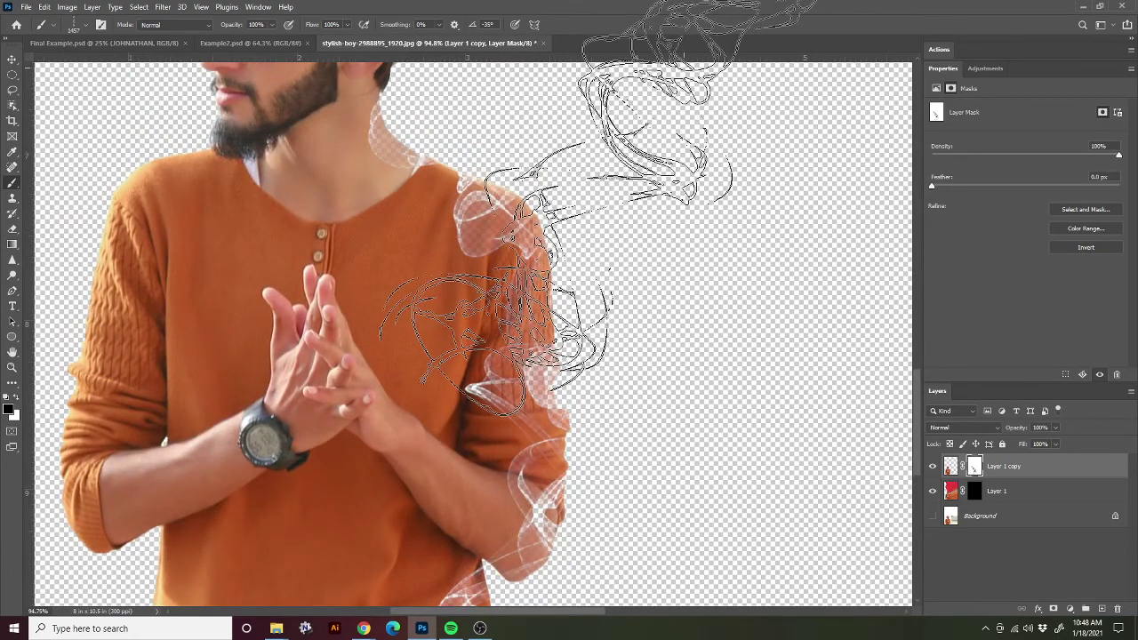
left_click(564, 226)
scroll(396, 409, "up", 3)
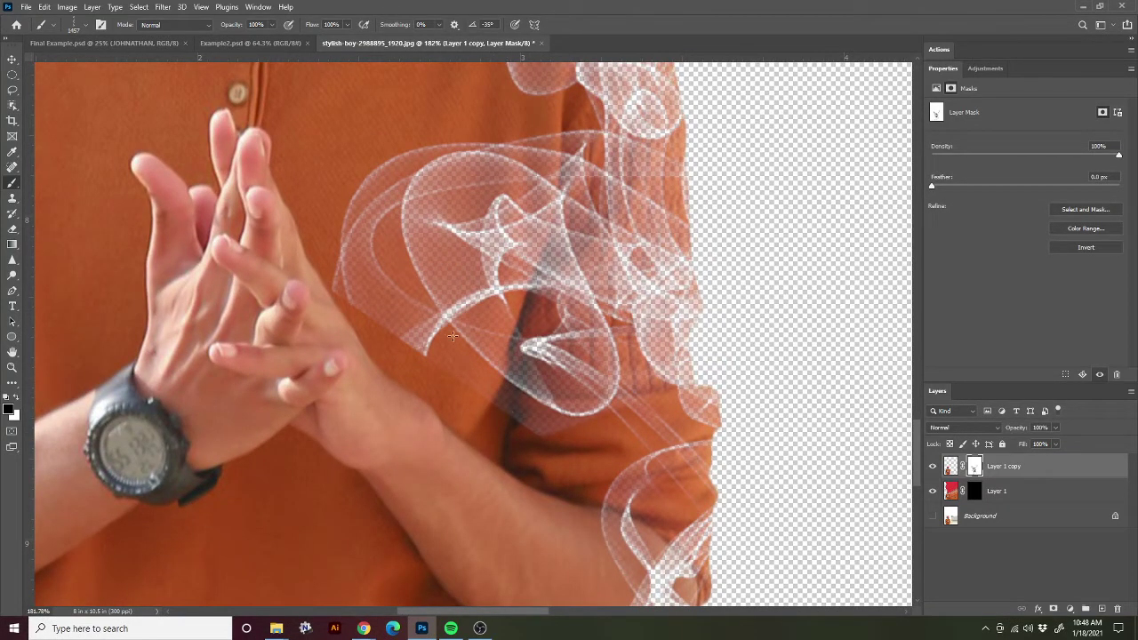
scroll(514, 320, "down", 5)
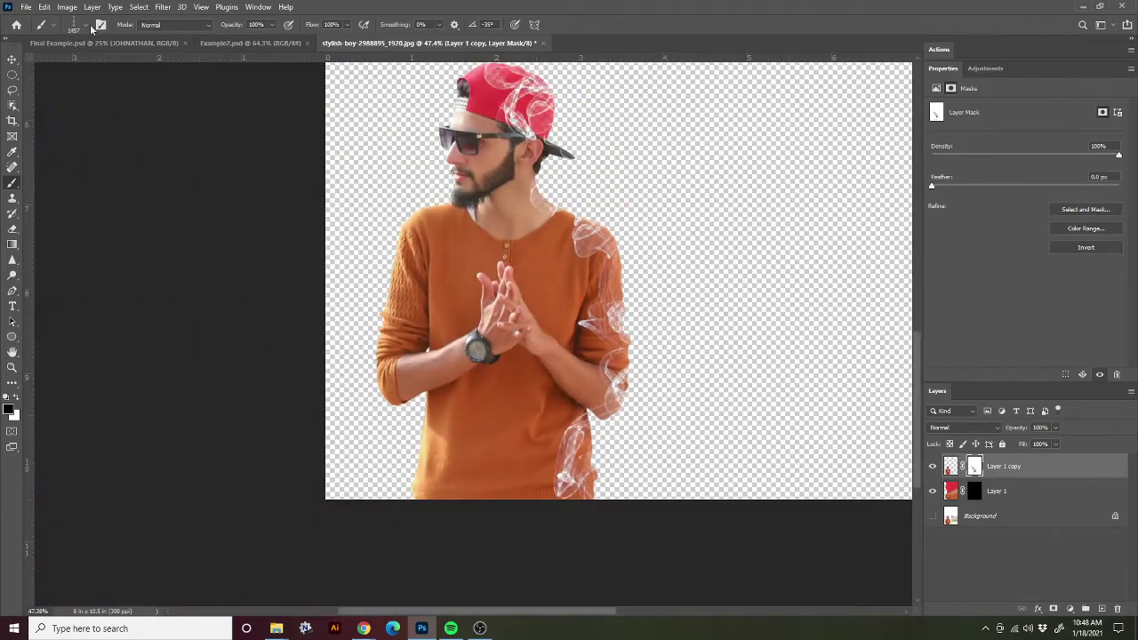
left_click(86, 25)
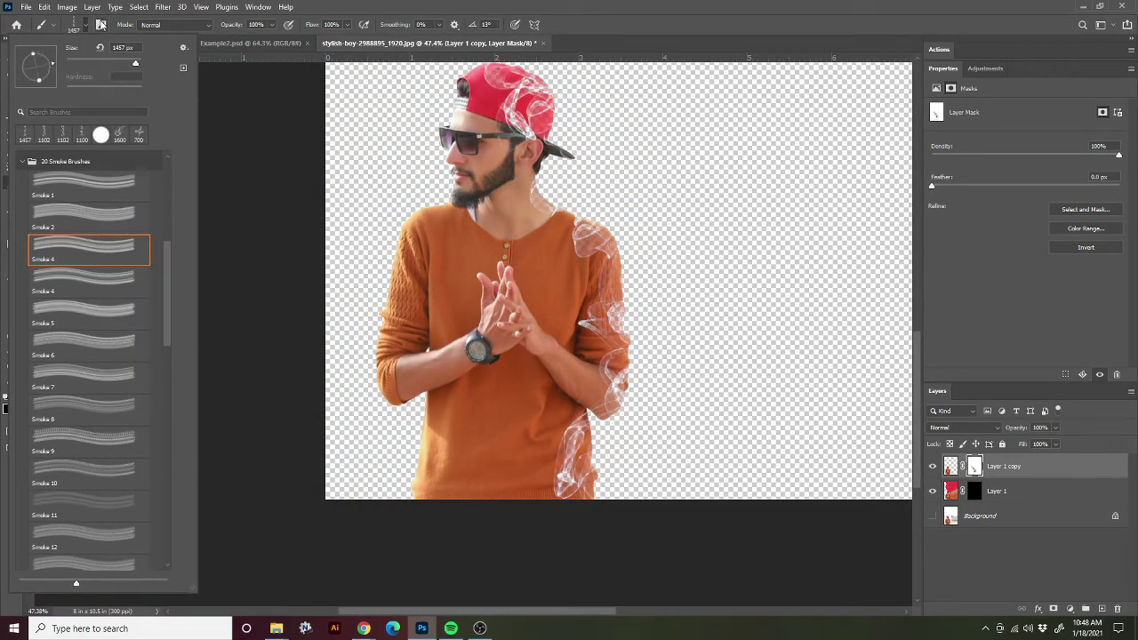
Stamp Smoke 4 and Smoke 9 shapes into the mask over the right arm and shoulder
left_click(89, 27)
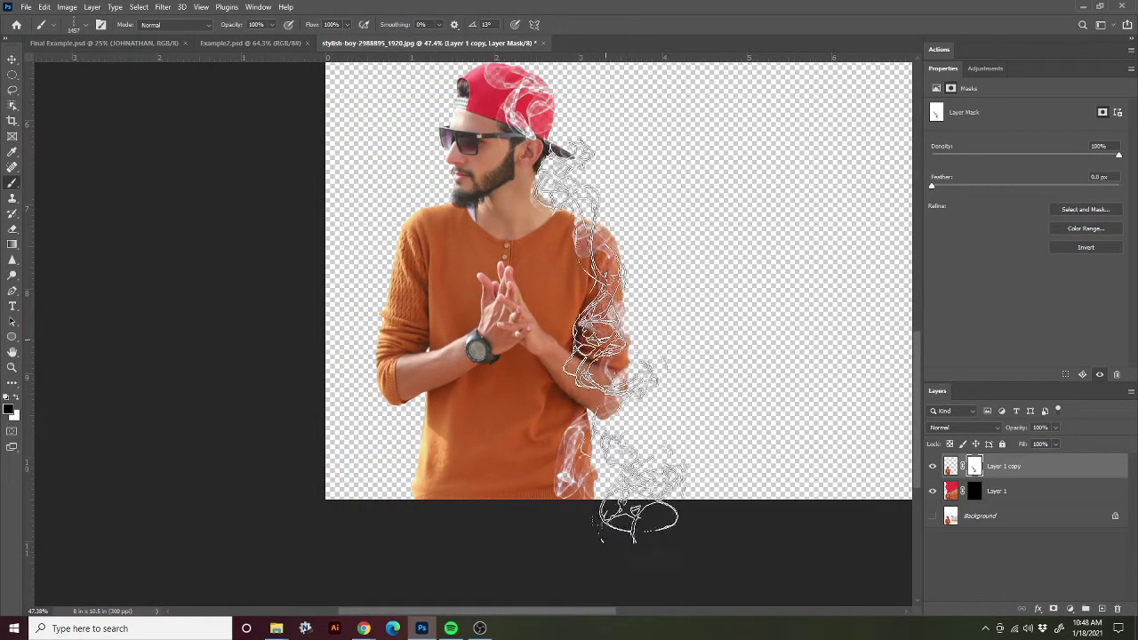
left_click(608, 338)
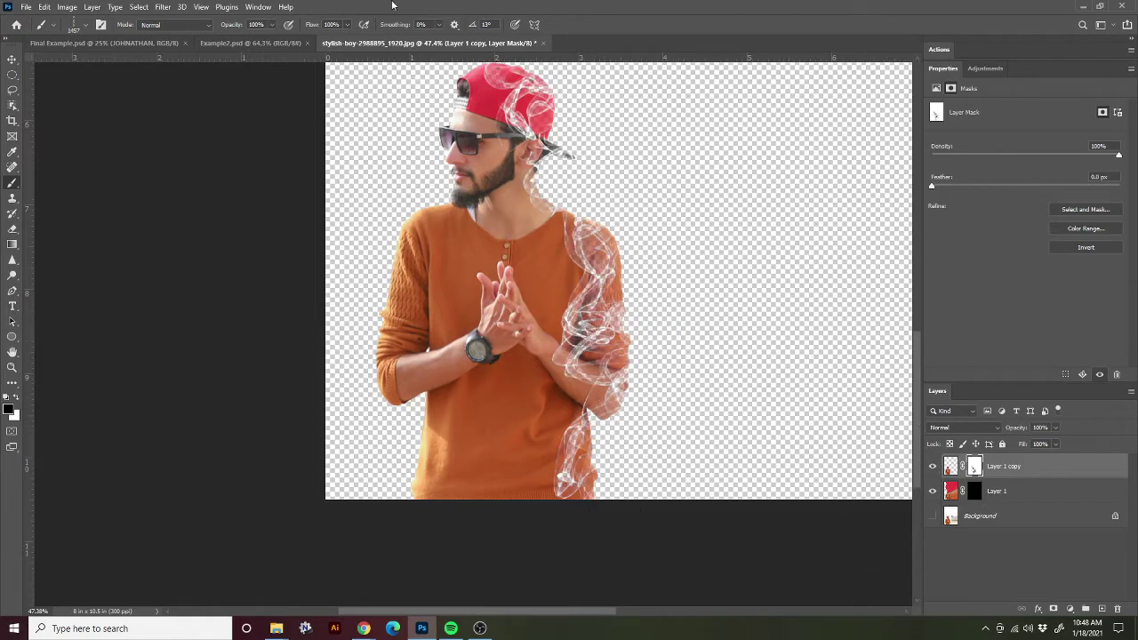
left_click(85, 25)
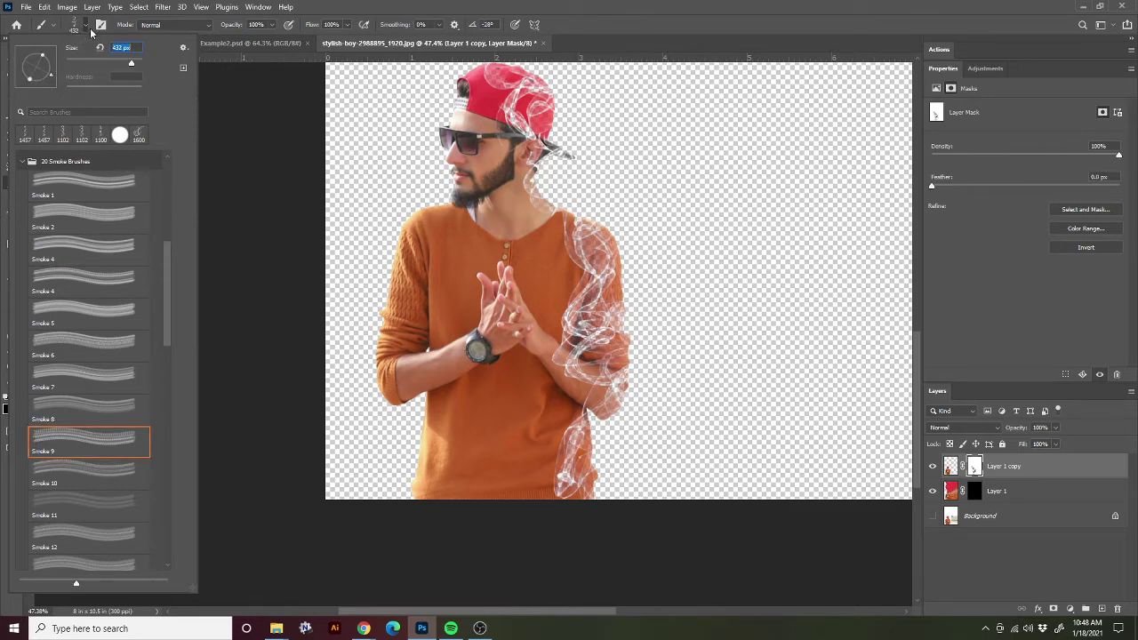
left_click(371, 15)
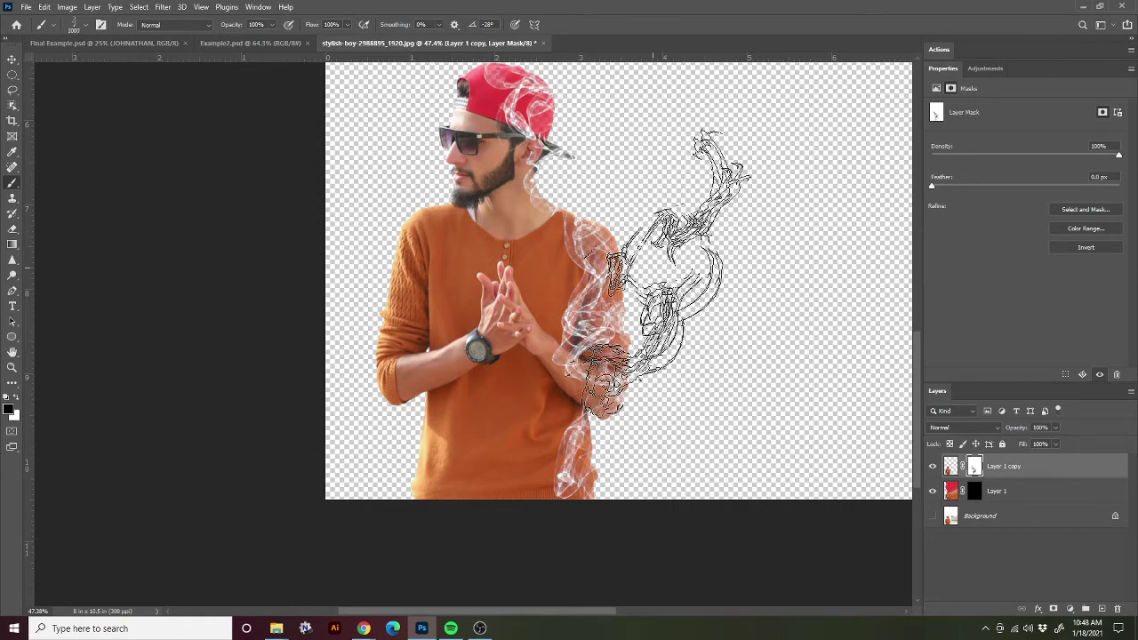
left_click(605, 311)
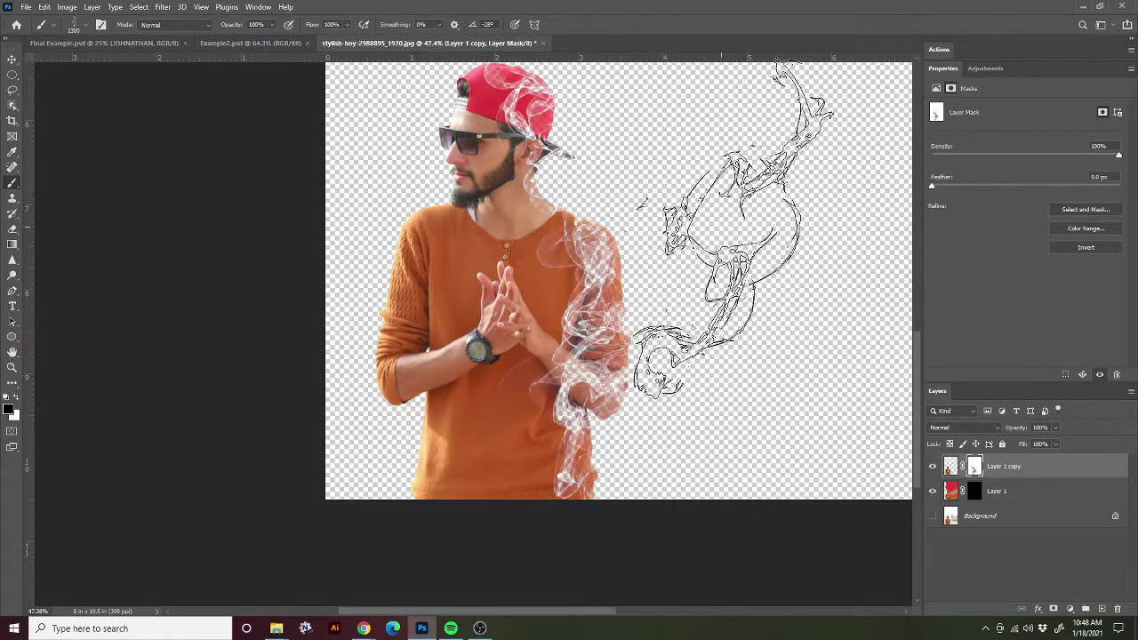
Switch the brush to the Smoke 6 preset at 2500 px
left_click(84, 26)
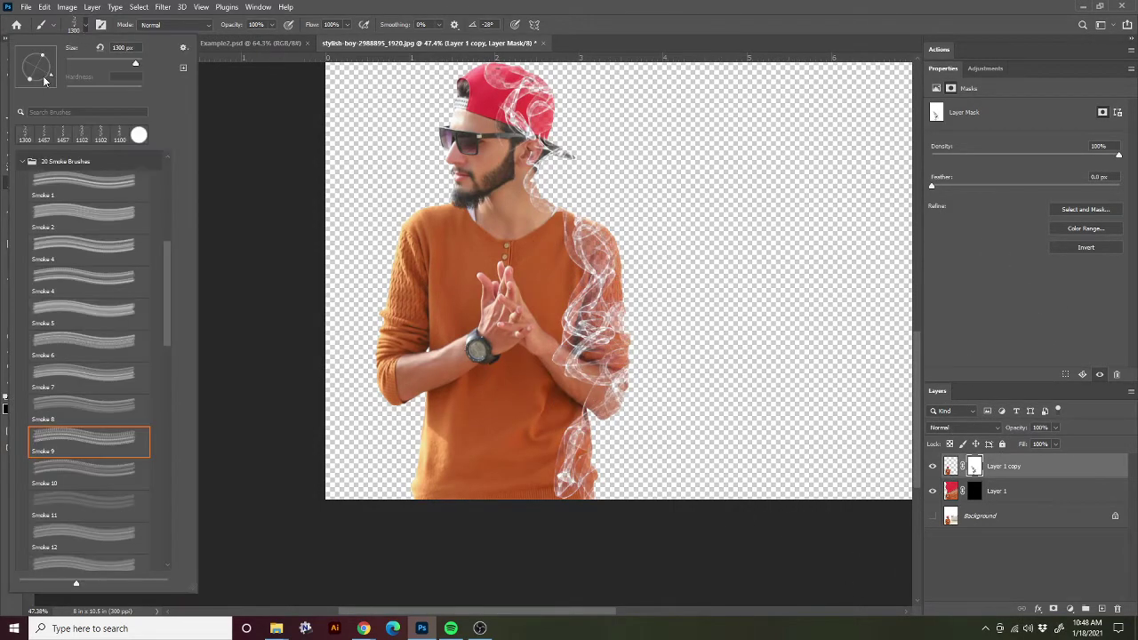
left_click(88, 26)
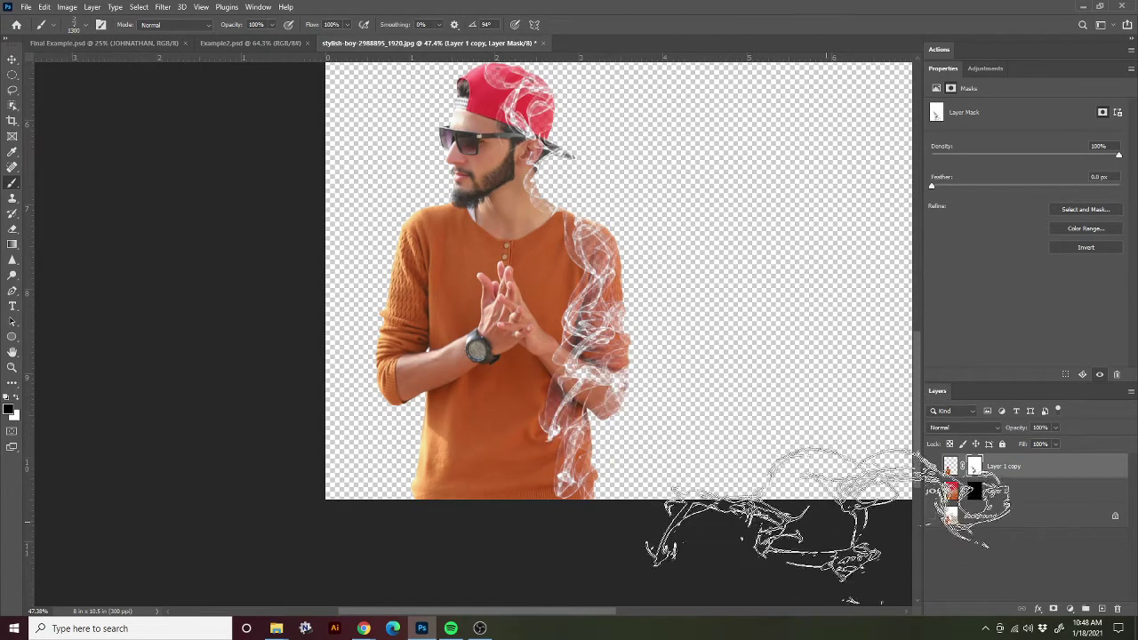
scroll(756, 293, "up", 3)
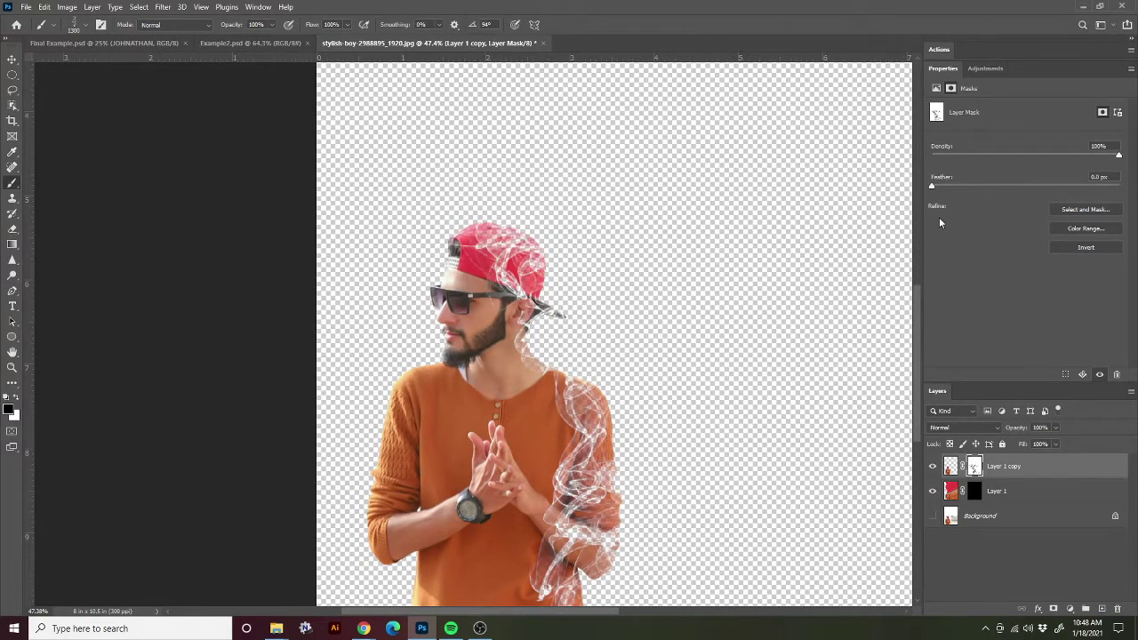
scroll(623, 249, "down", 1)
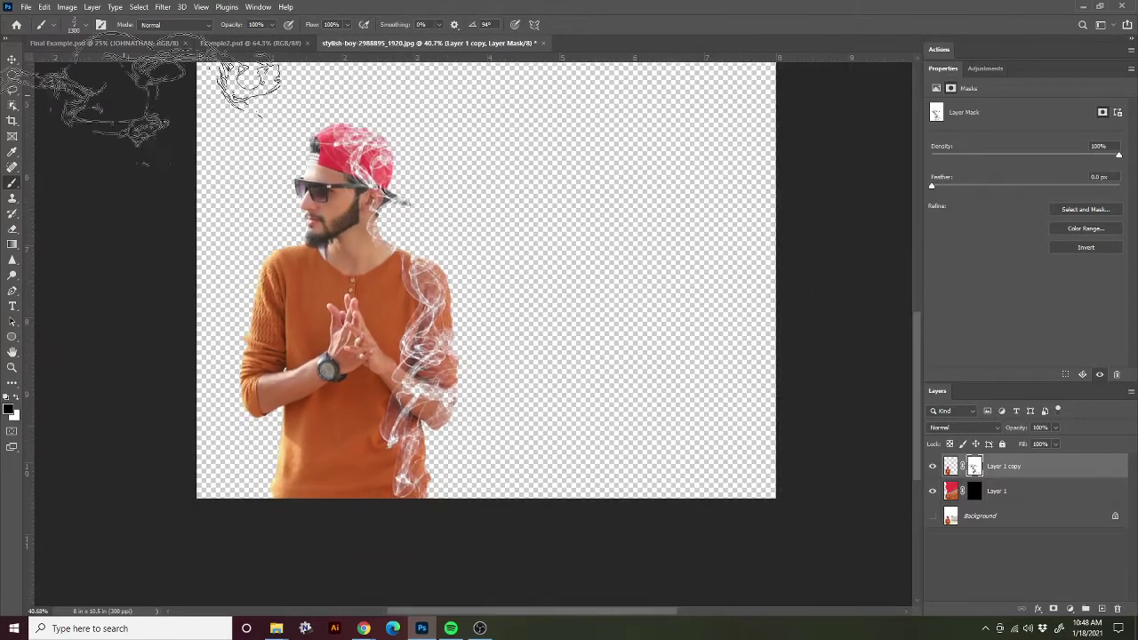
left_click(86, 25)
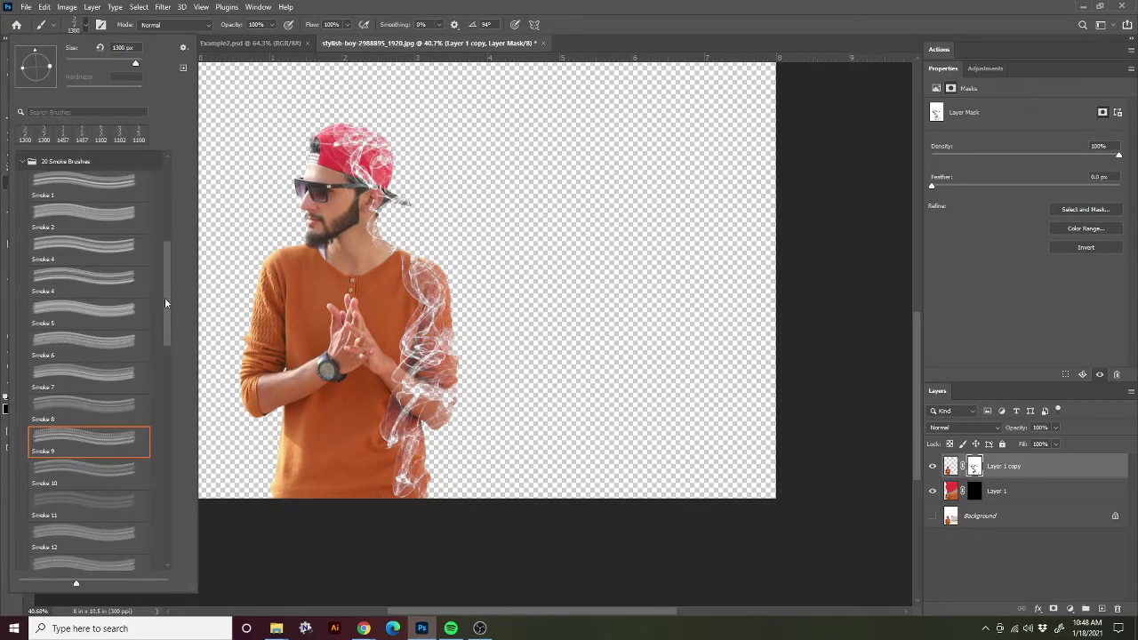
left_click(112, 347)
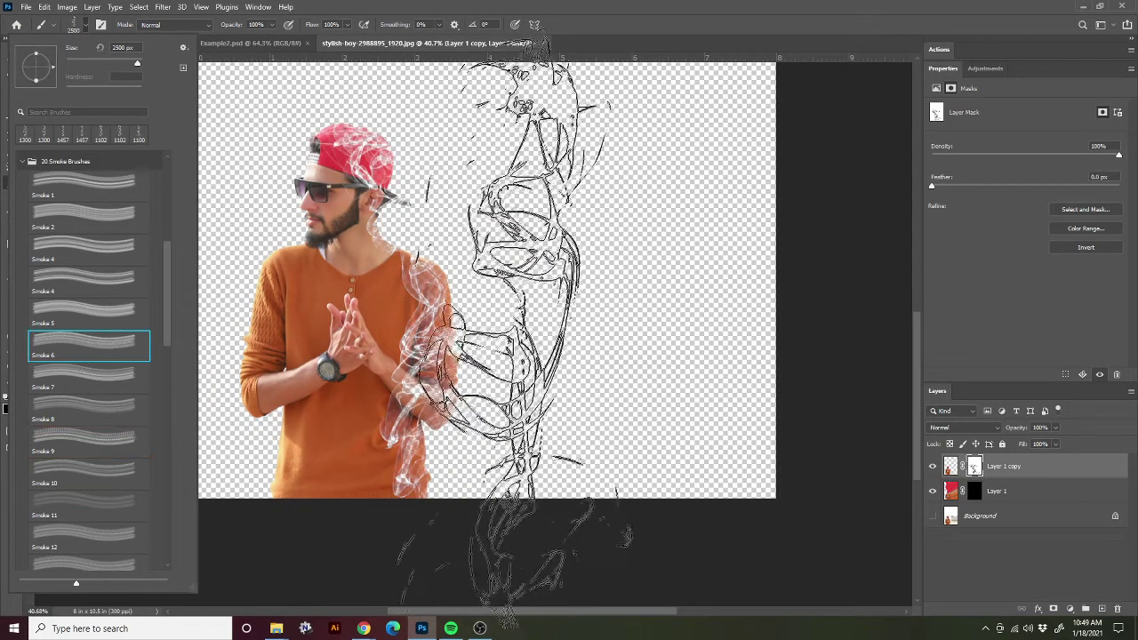
left_click(544, 294)
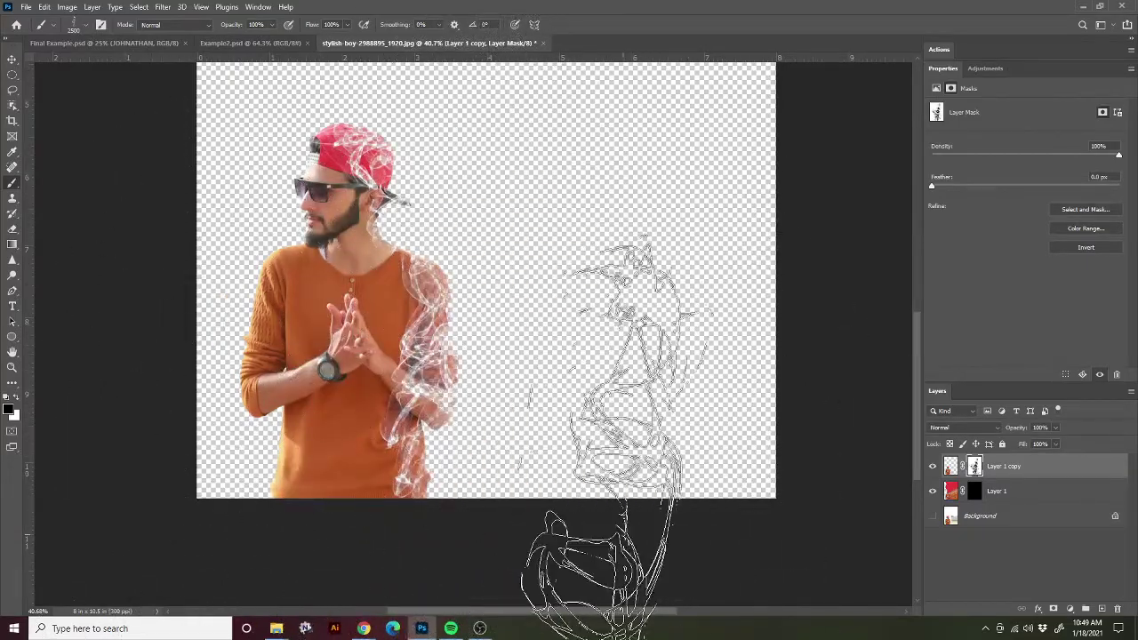
Target Layer 1's mask and make white the foreground painting colour
left_click(950, 490)
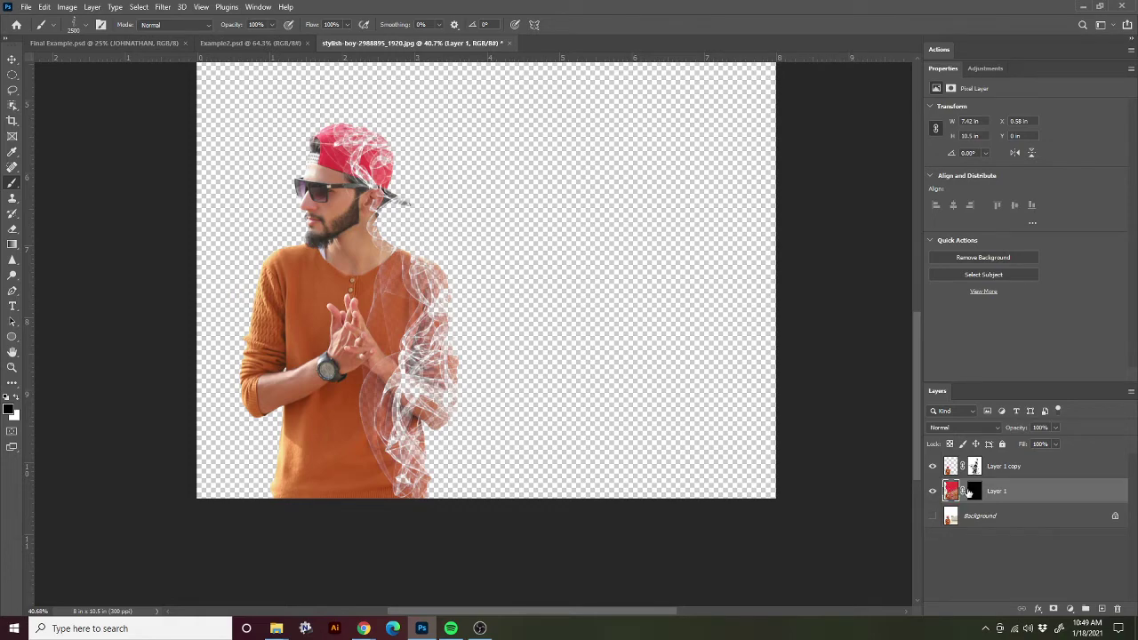
left_click(973, 491)
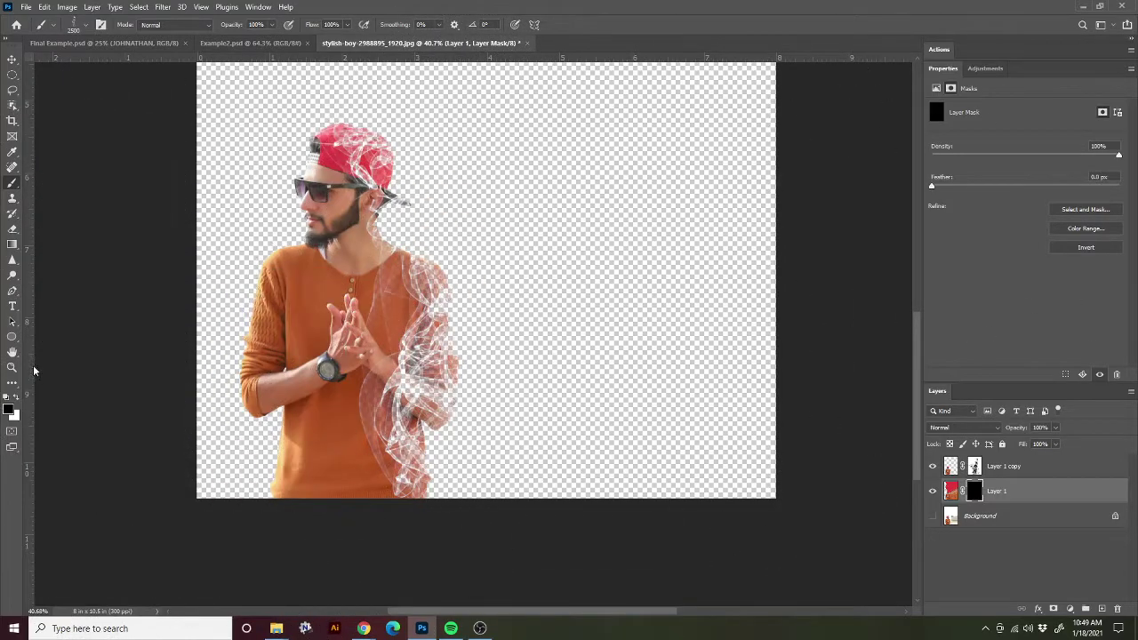
left_click(16, 399)
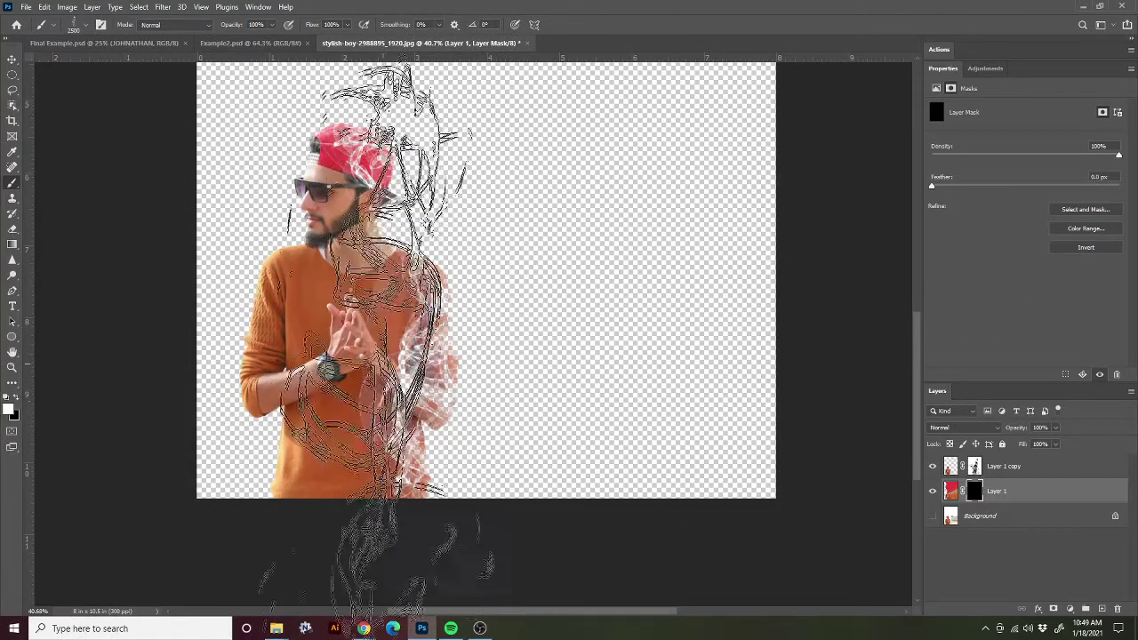
key("ctrl+z")
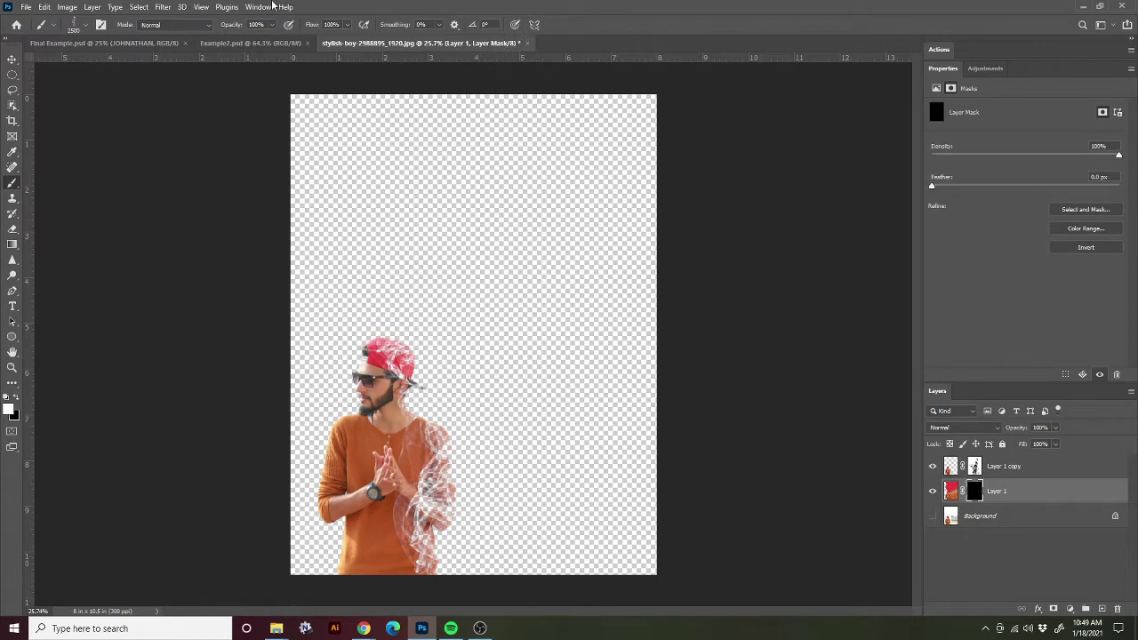
Stamp red smoke on Layer 1's mask, then try 24°, 1200 px trails down-right and undo them
left_click(84, 25)
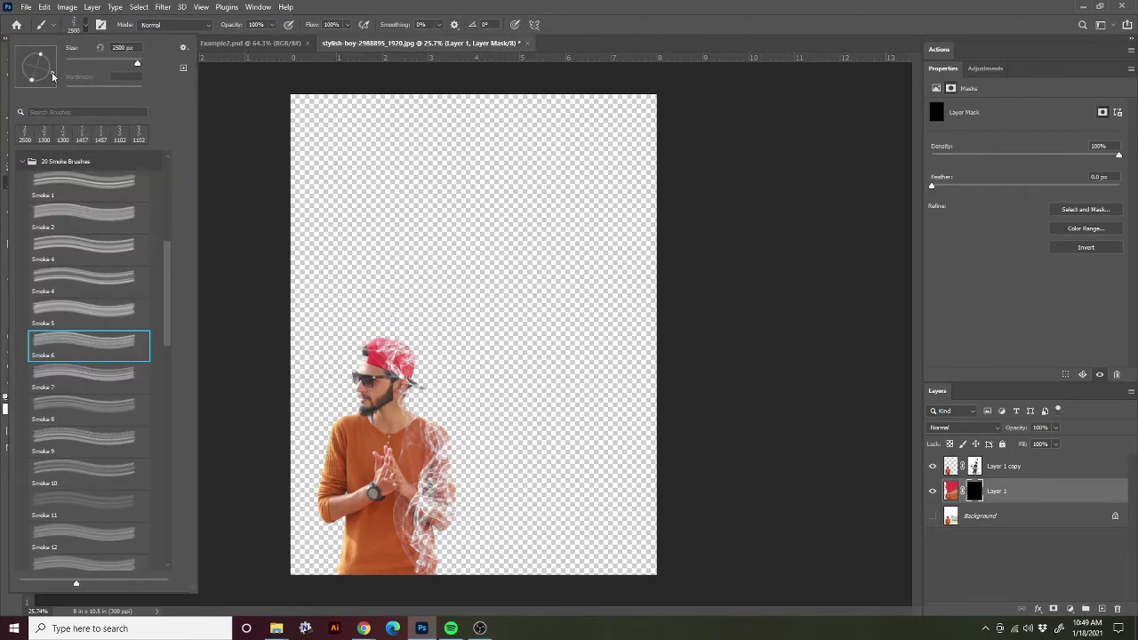
left_click(88, 25)
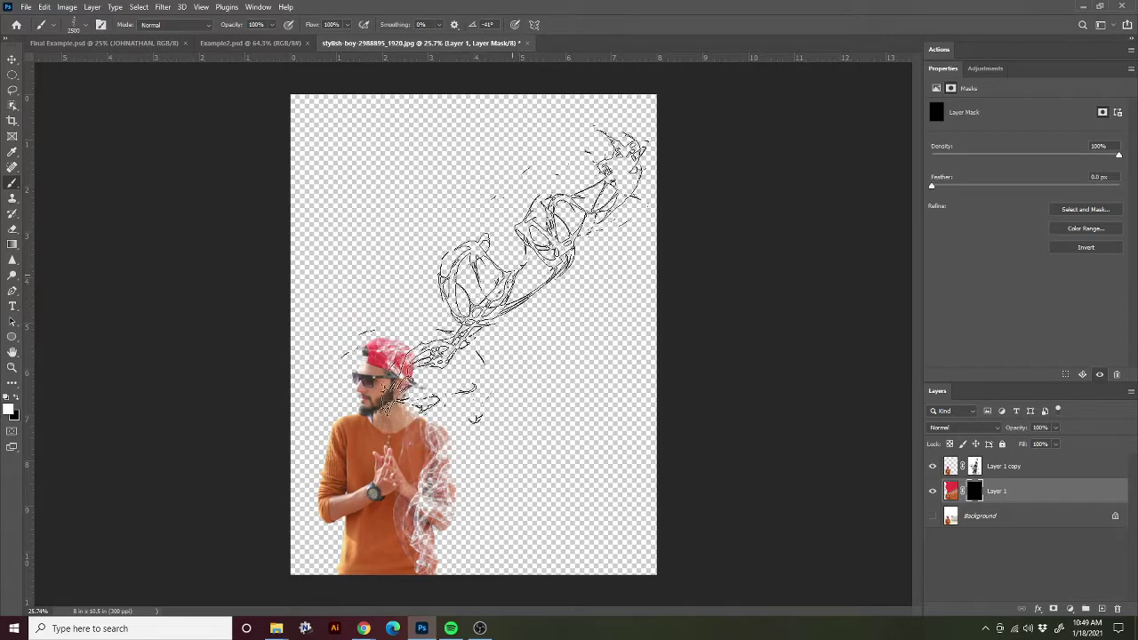
left_click(543, 291)
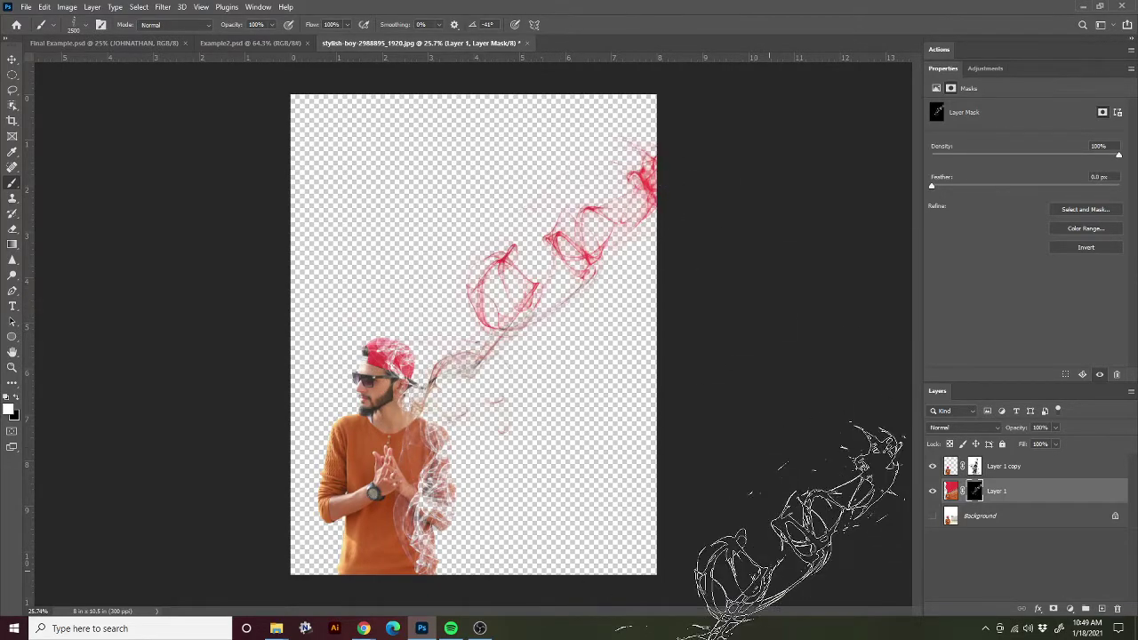
left_click(88, 25)
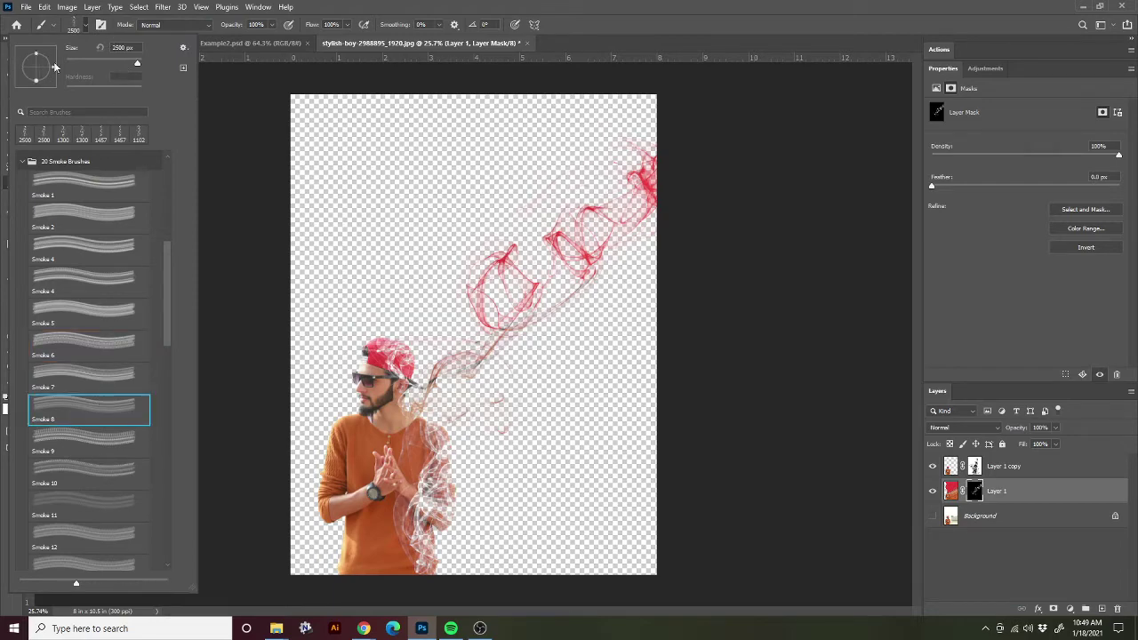
left_click_drag(51, 64, 51, 86)
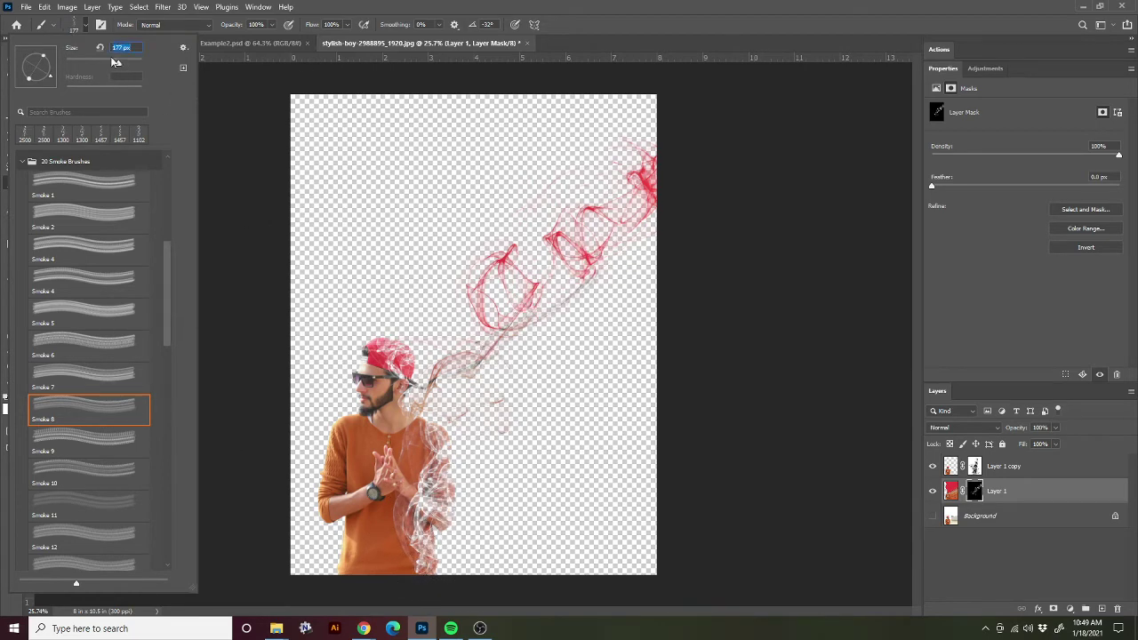
left_click(428, 10)
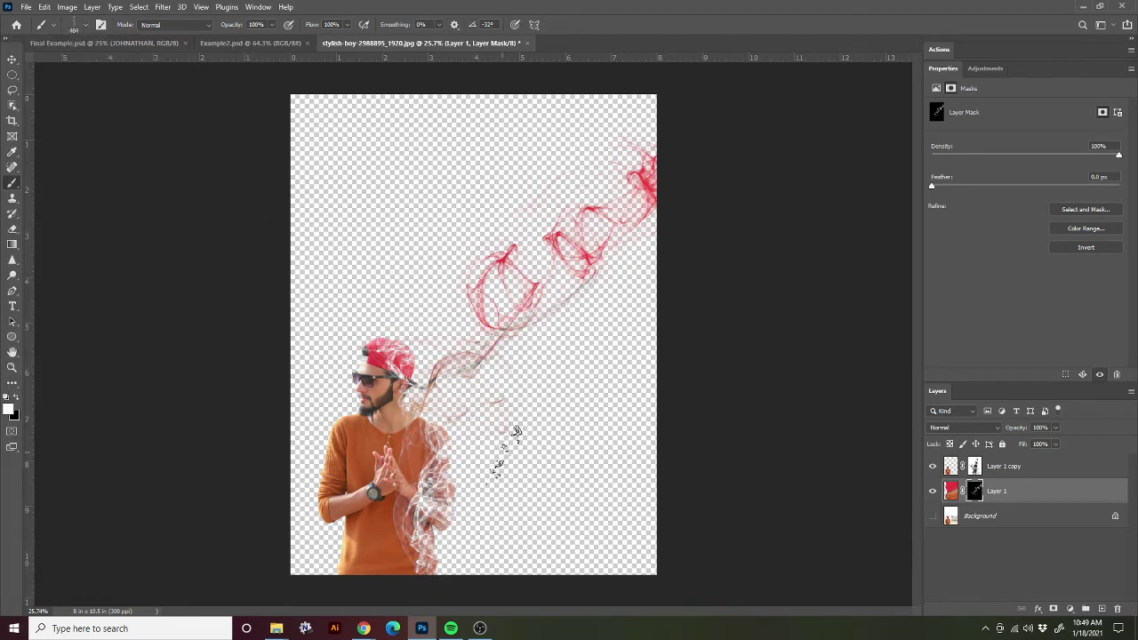
key("bracketright")
key("bracketright")
key("bracketright")
key("bracketright")
key("bracketright")
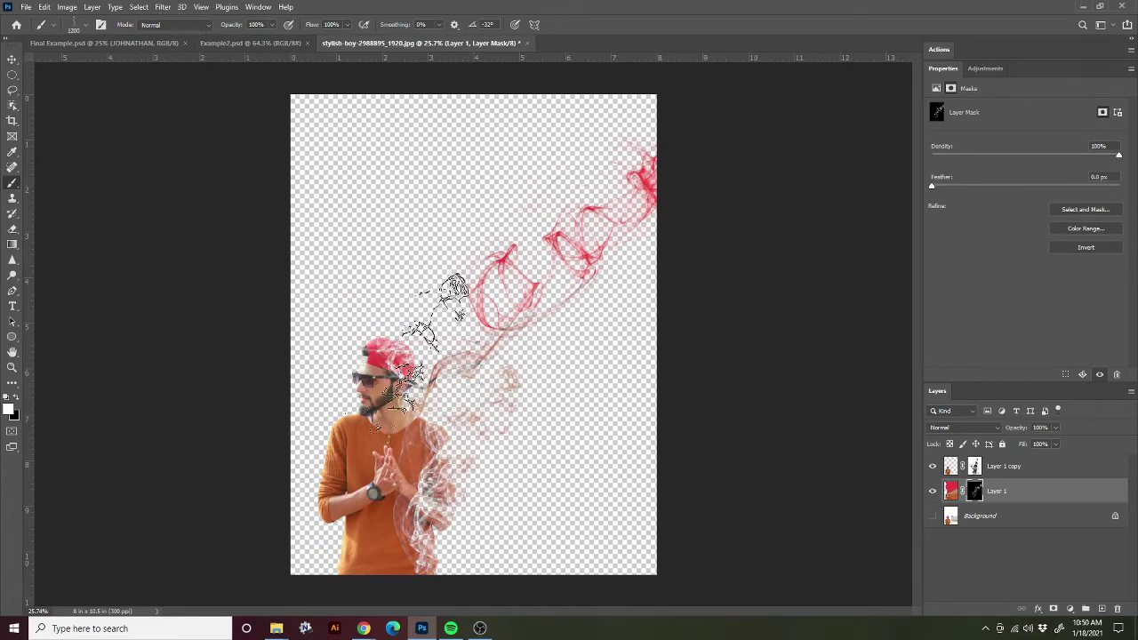
left_click_drag(512, 434, 517, 337)
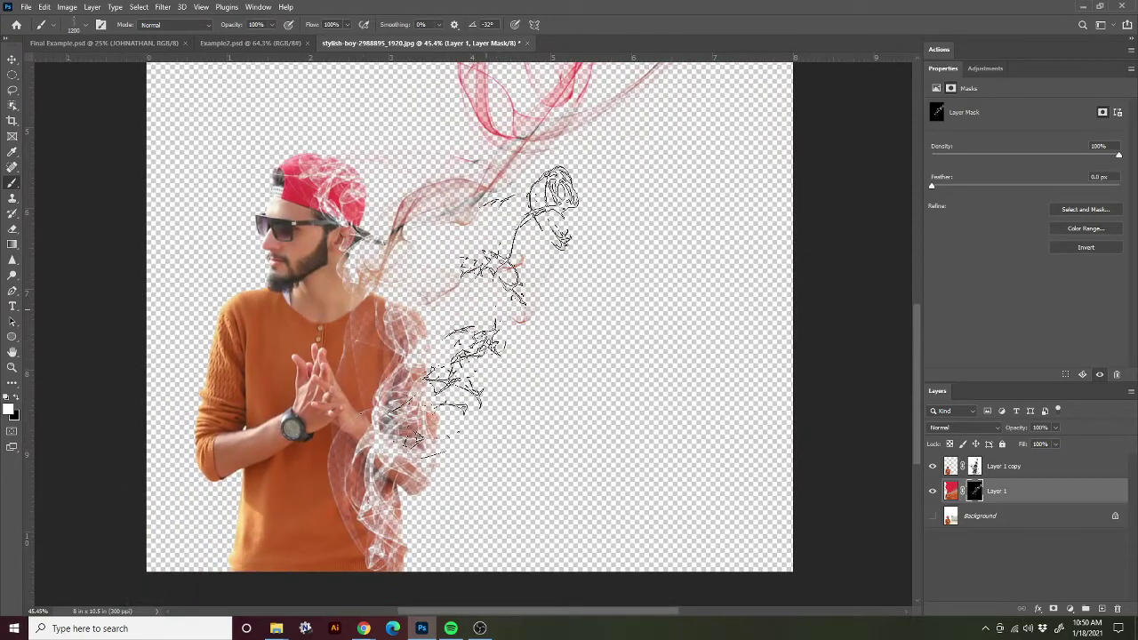
left_click(480, 311)
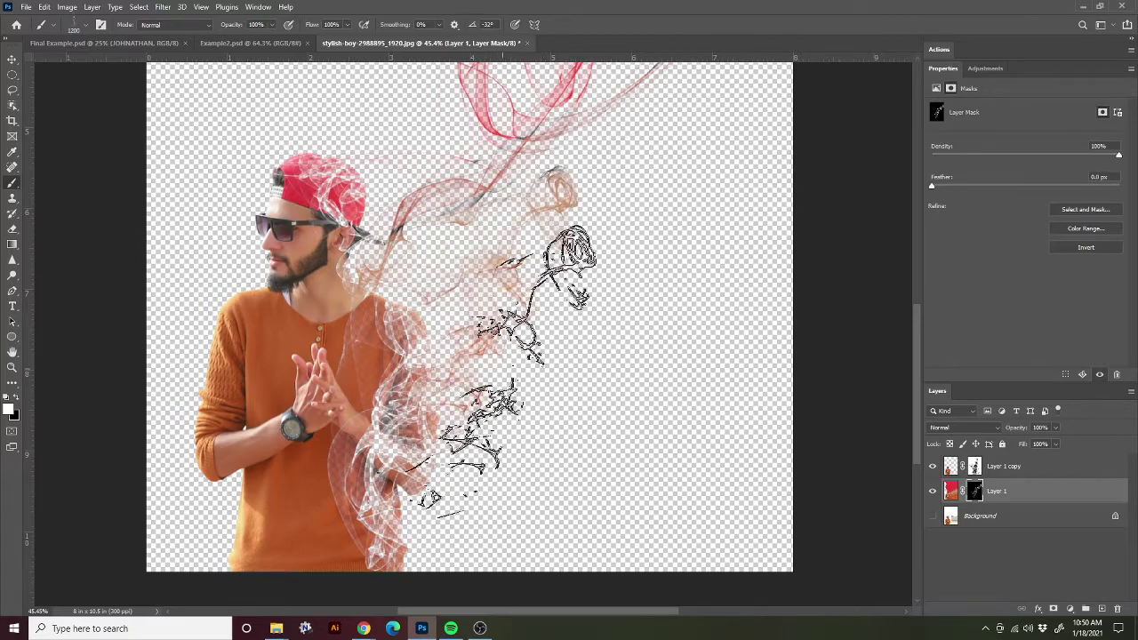
left_click_drag(520, 293, 582, 520)
left_click(582, 520)
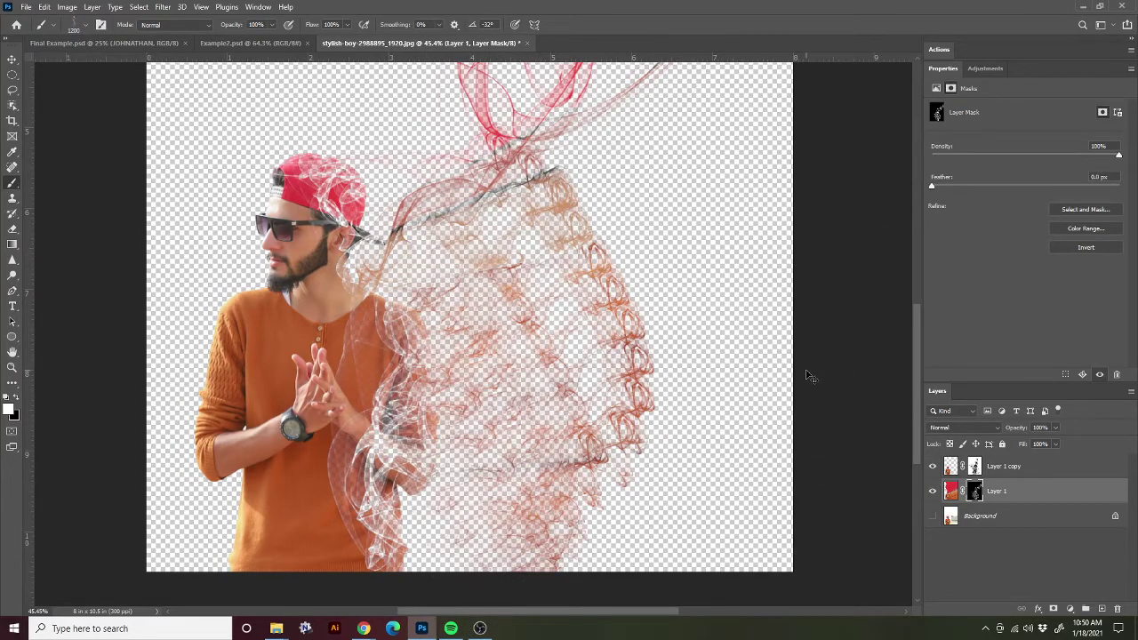
key("ctrl+z")
key("ctrl+z")
key("ctrl+z")
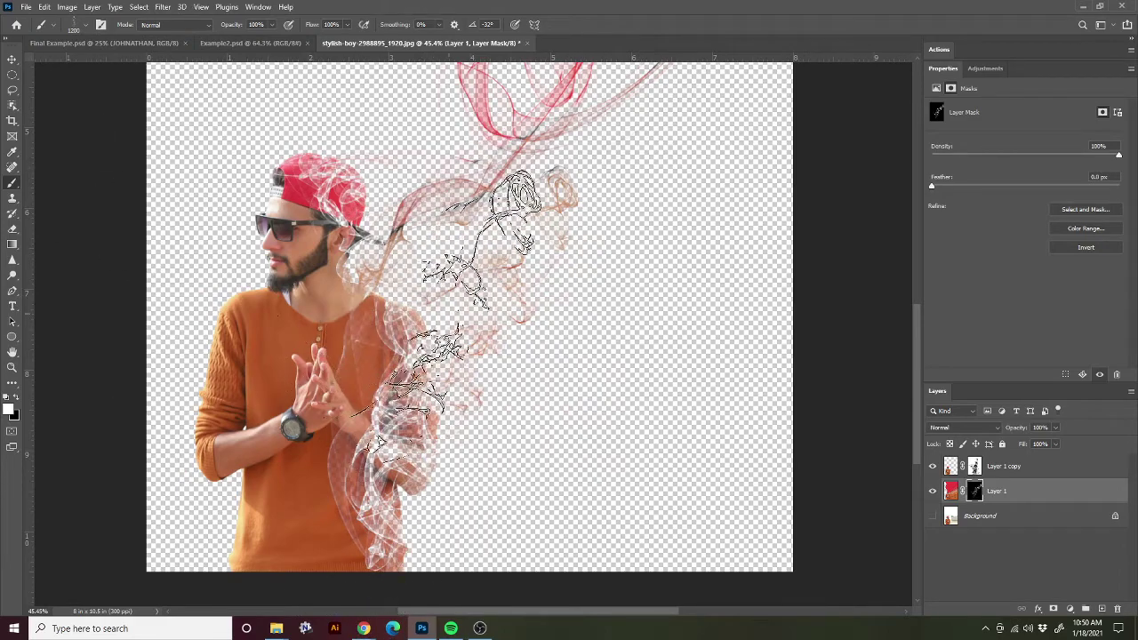
Pick Smoke 10 and stamp a large smoke shape across the right side of the canvas
left_click(86, 27)
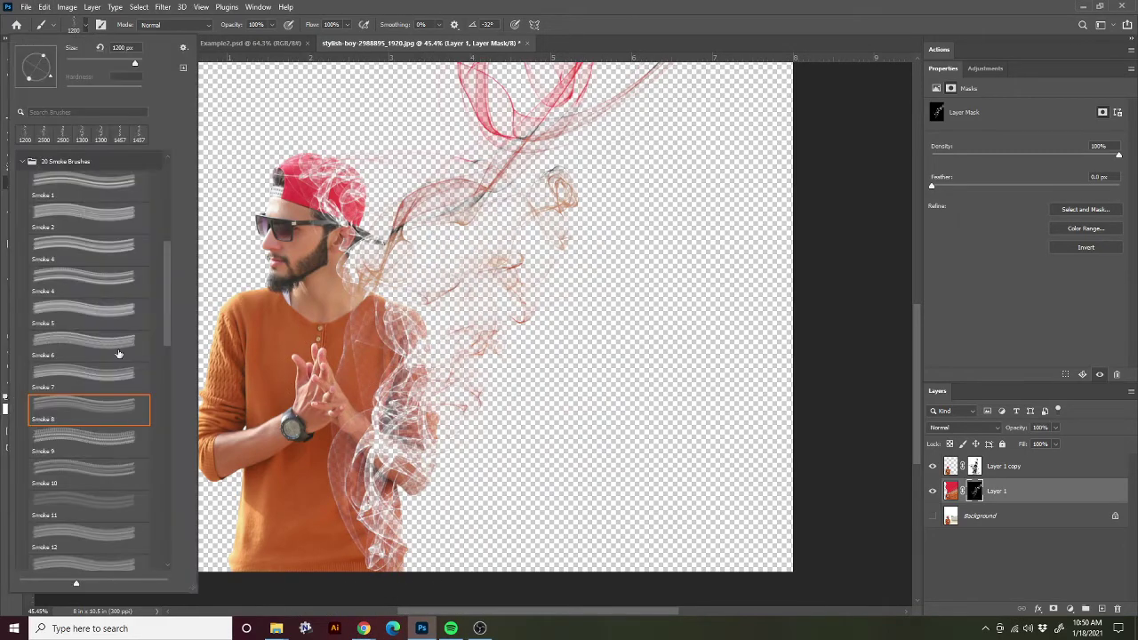
left_click(66, 470)
left_click(524, 409)
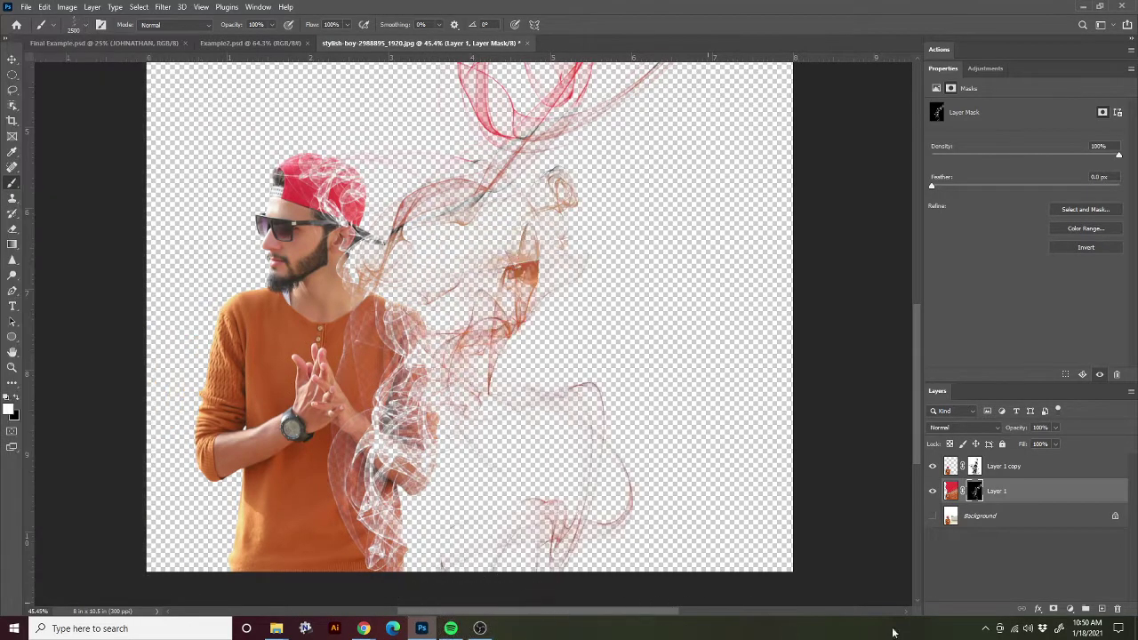
key("ctrl+z")
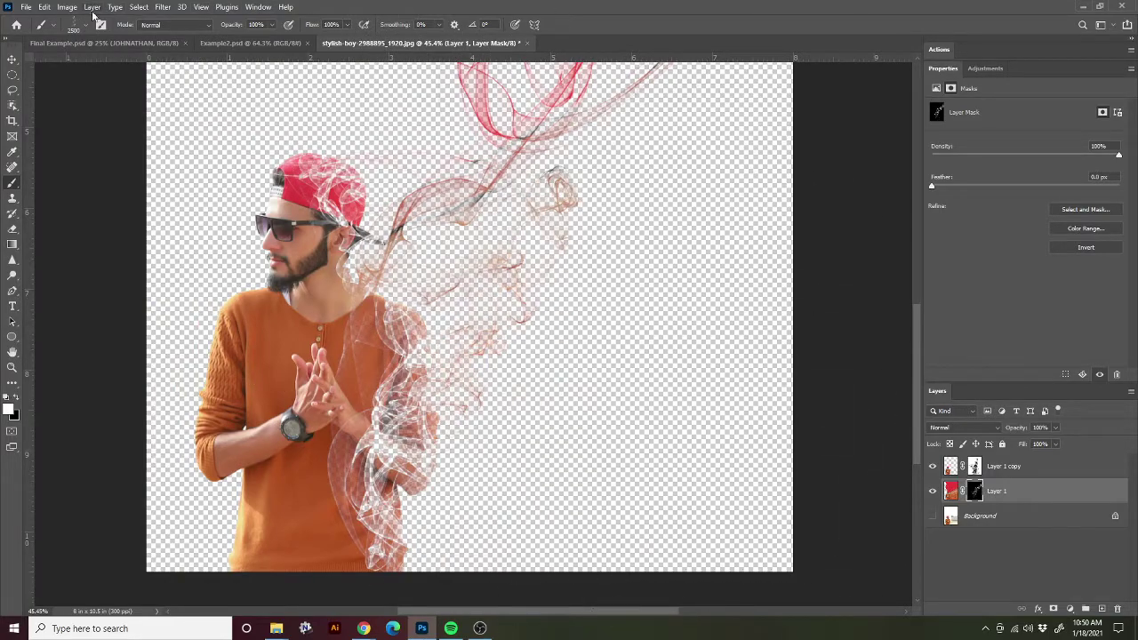
left_click(87, 27)
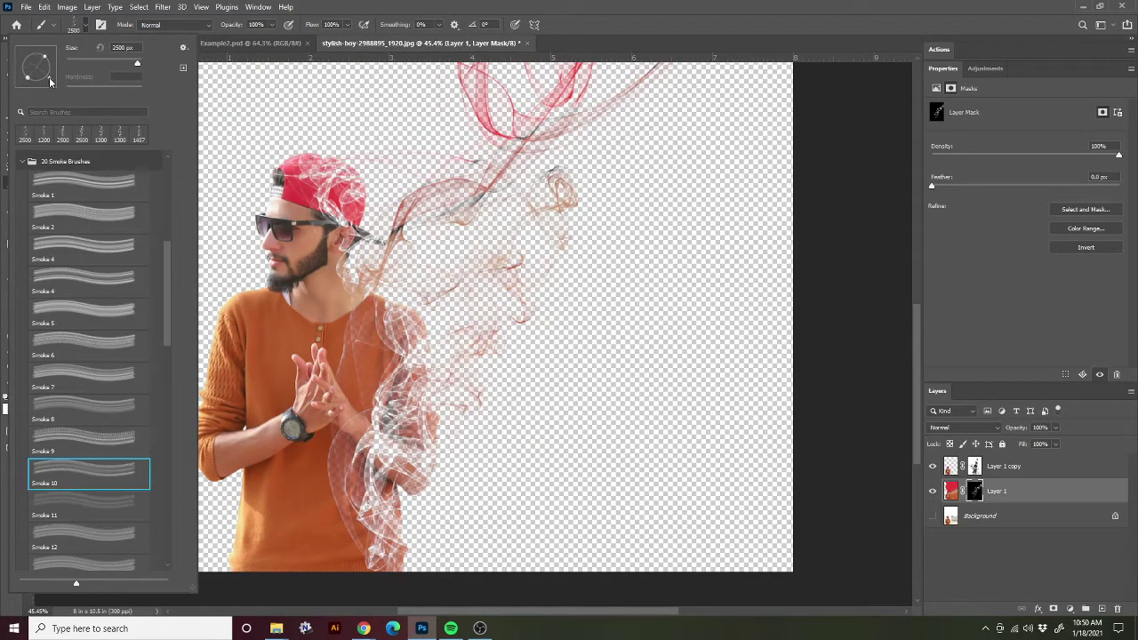
key("Return")
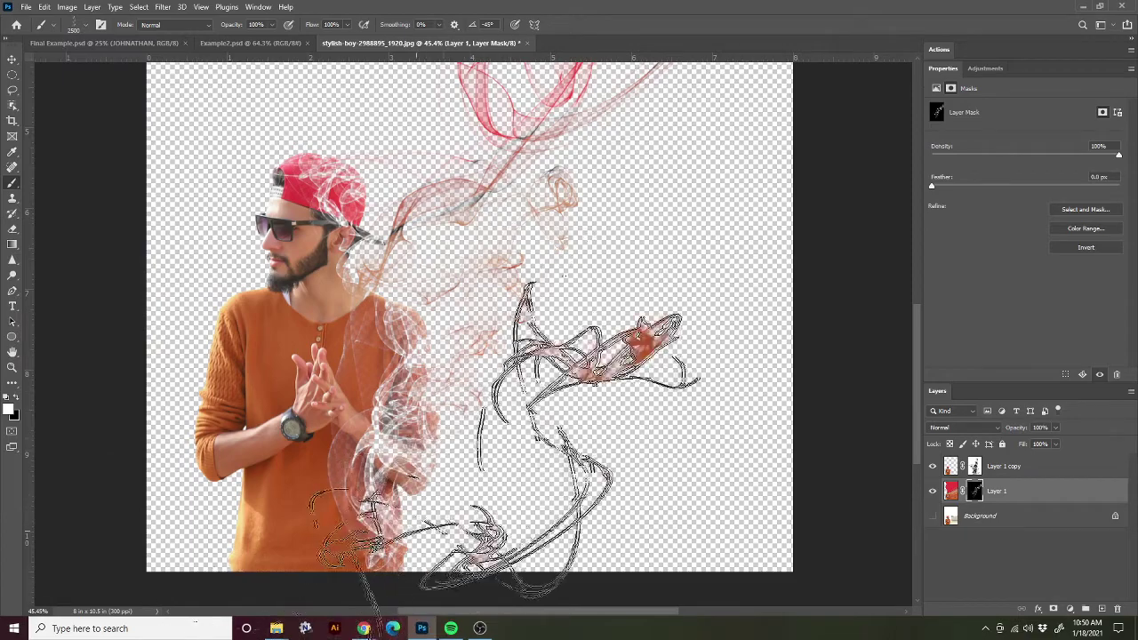
left_click(622, 266)
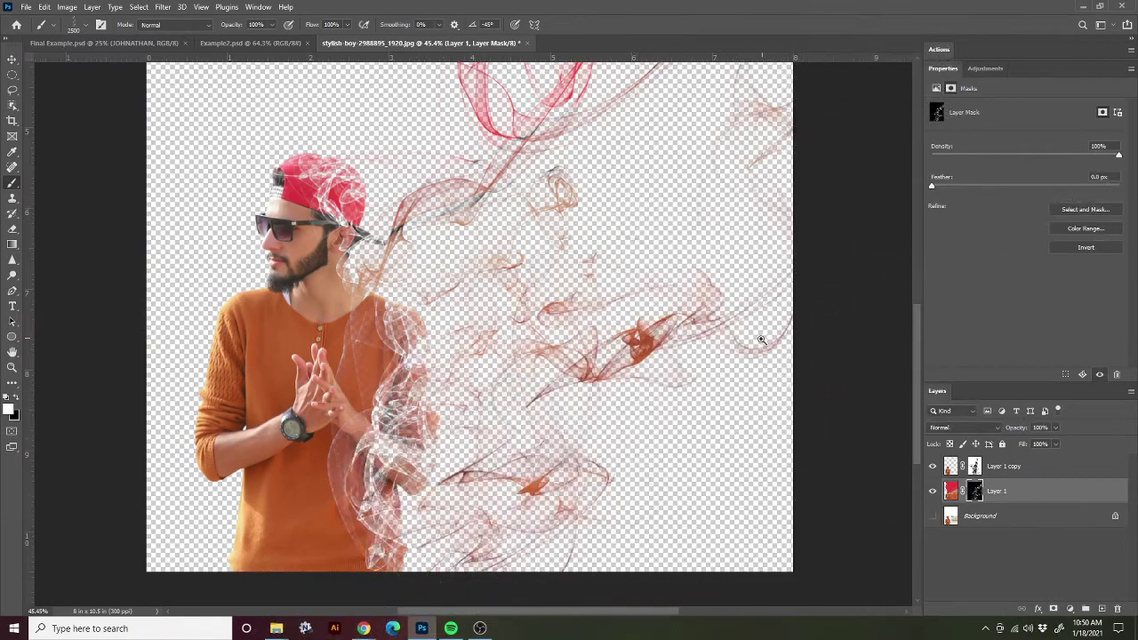
scroll(721, 357, "down", 3)
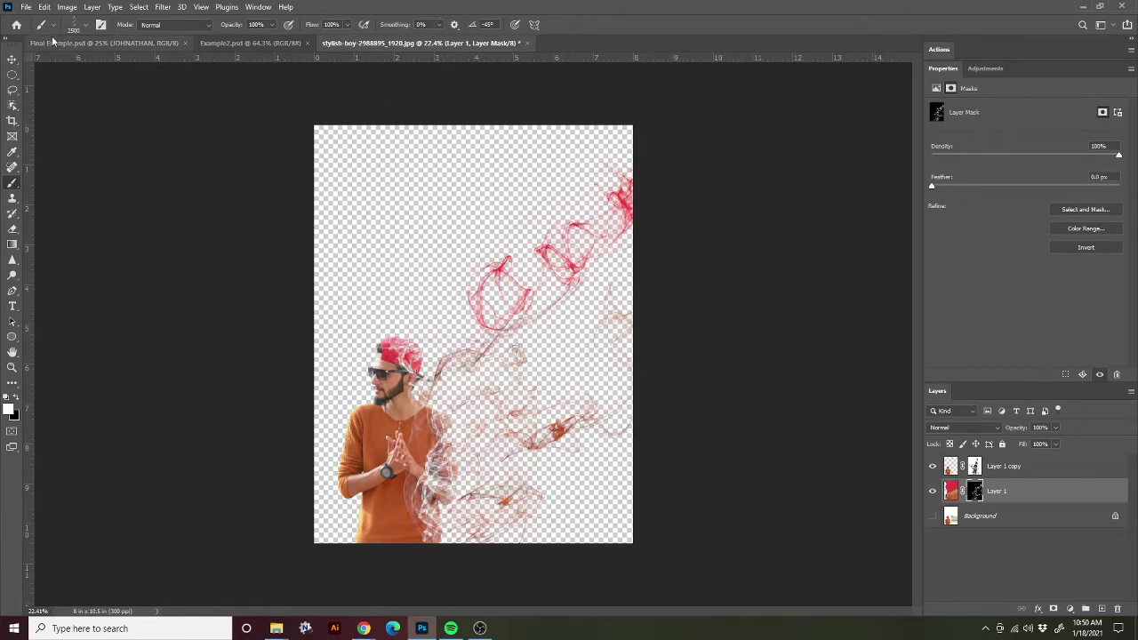
Try Smoke 8 at -27°, then set Smoke 13 to 1811 px at -41°
left_click(80, 25)
left_click(84, 398)
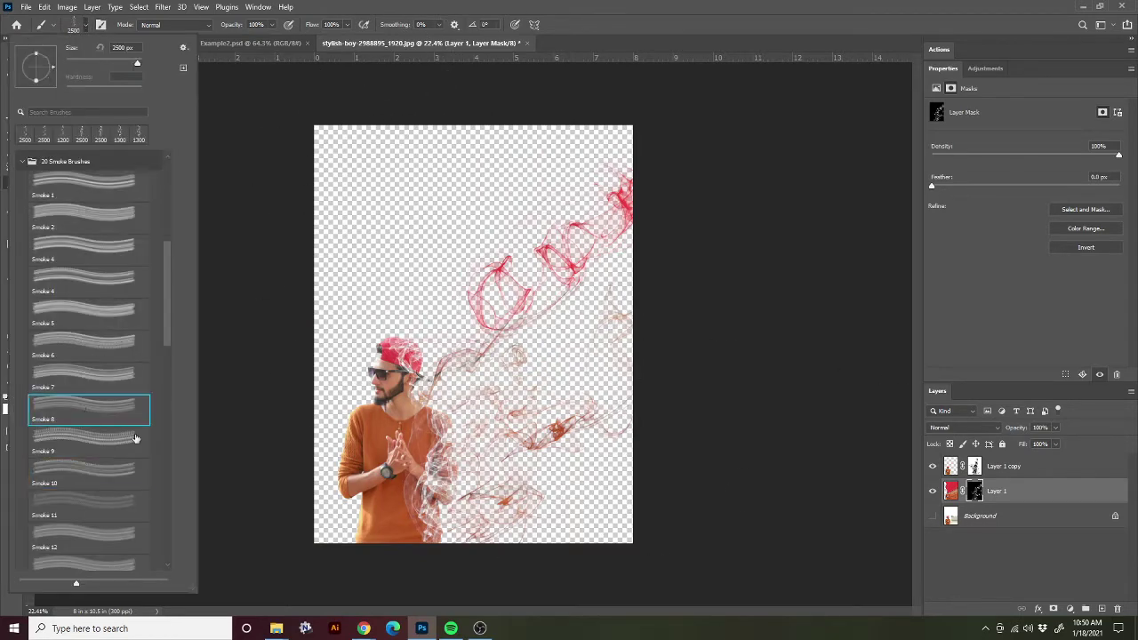
left_click_drag(53, 69, 49, 80)
left_click(111, 566)
left_click_drag(135, 65, 137, 64)
left_click_drag(50, 68, 44, 83)
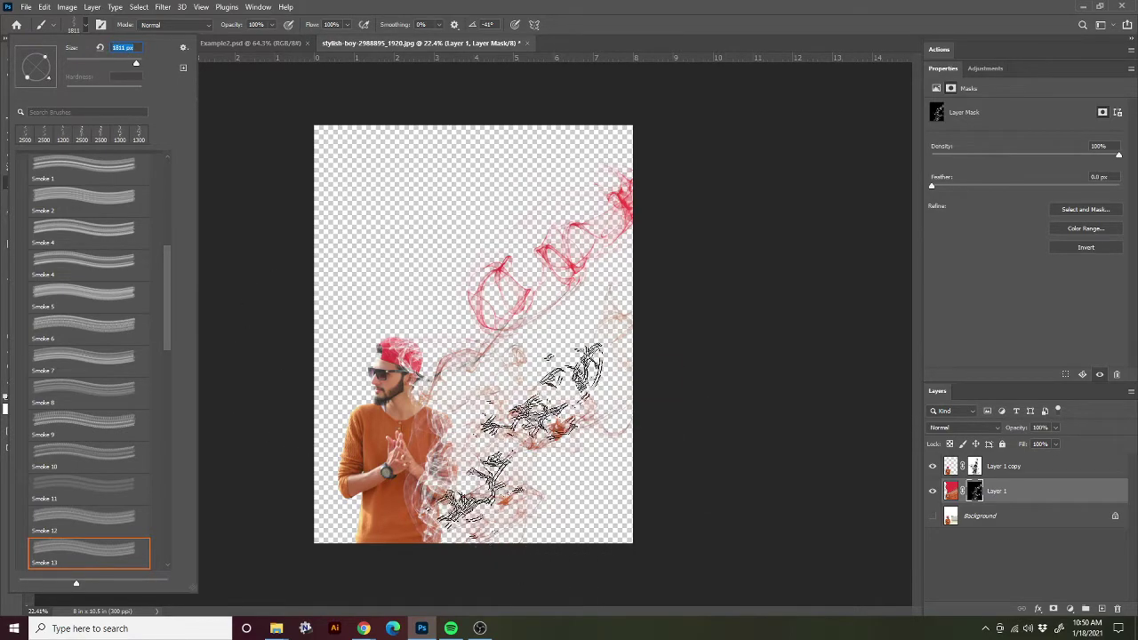
key("Return")
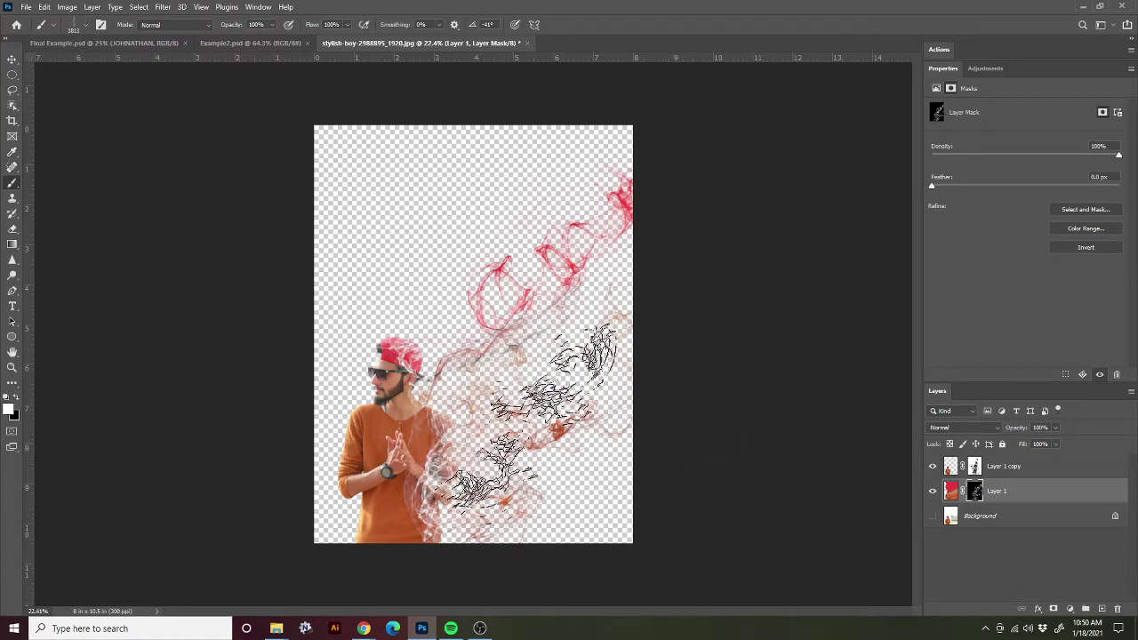
Use Smoke 16 at -34°, enlarged to 2500 px, to paint reddish smoke at the lower right
left_click(89, 25)
scroll(91, 488, "down", 4)
left_click(99, 536)
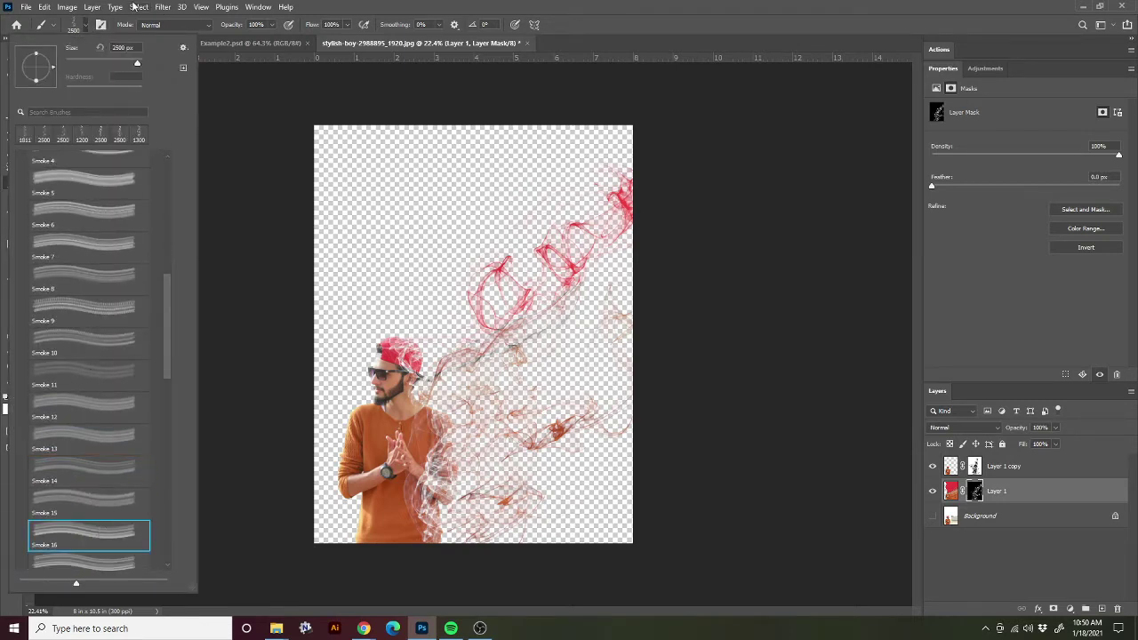
left_click_drag(53, 67, 52, 80)
left_click_drag(137, 63, 112, 63)
left_click(673, 7)
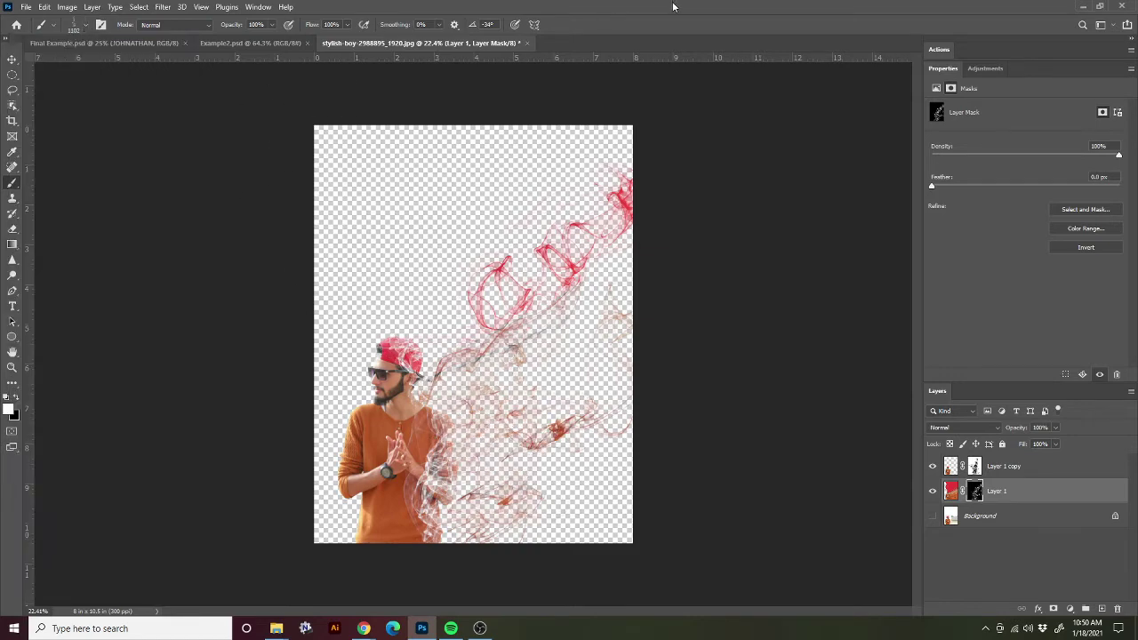
key("bracketright")
key("bracketright")
key("bracketright")
key("bracketright")
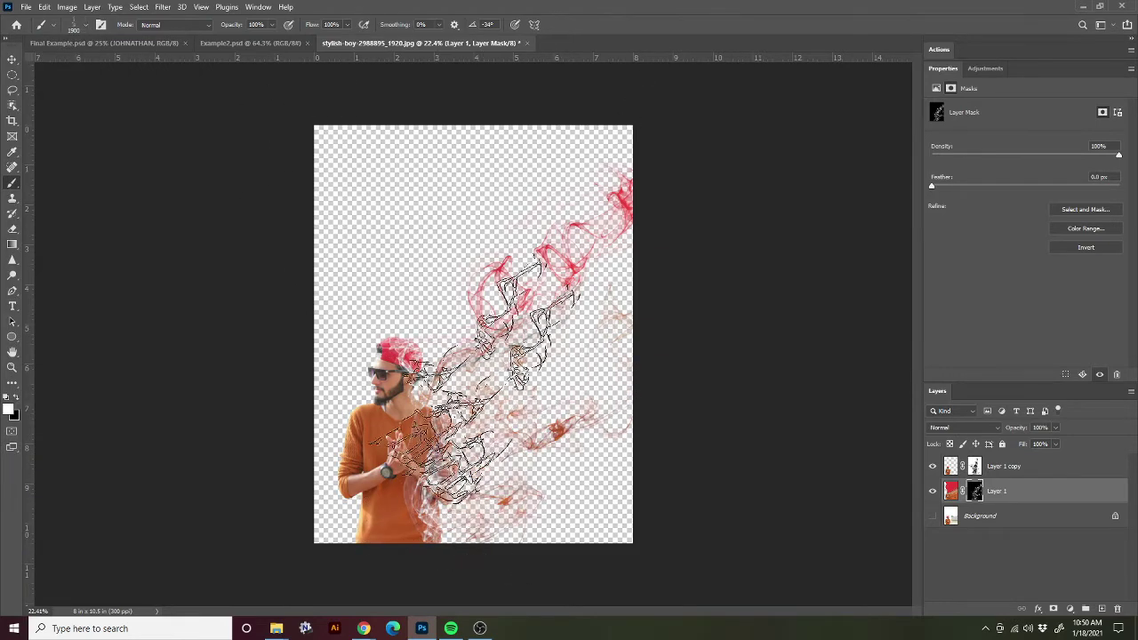
left_click(89, 25)
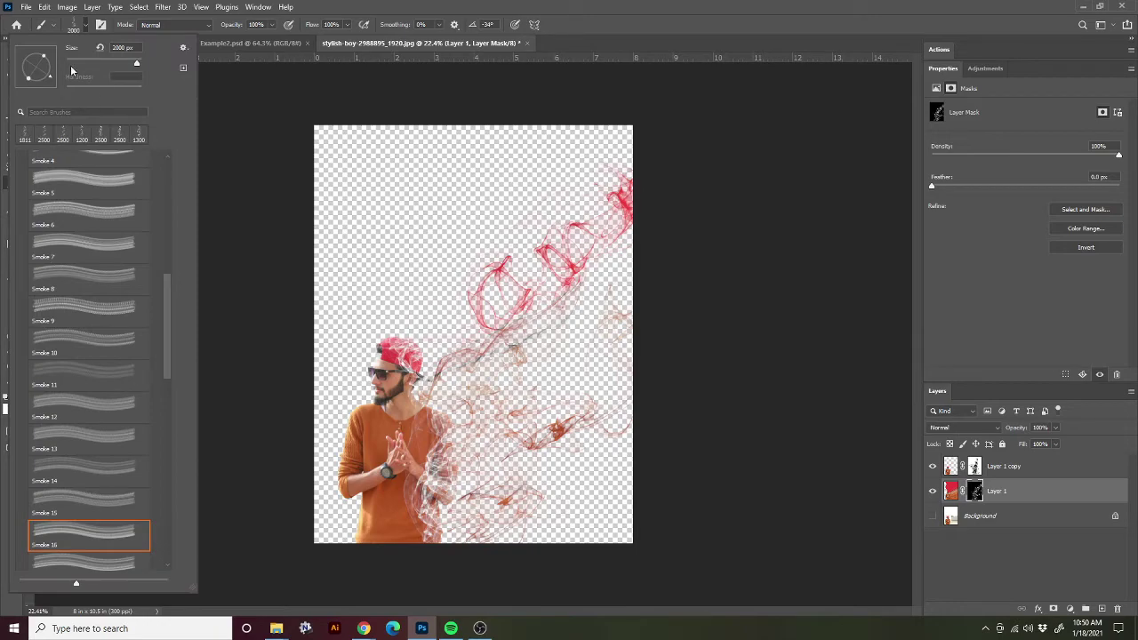
left_click(87, 31)
key("bracketright")
key("bracketright")
key("bracketright")
key("bracketright")
key("bracketright")
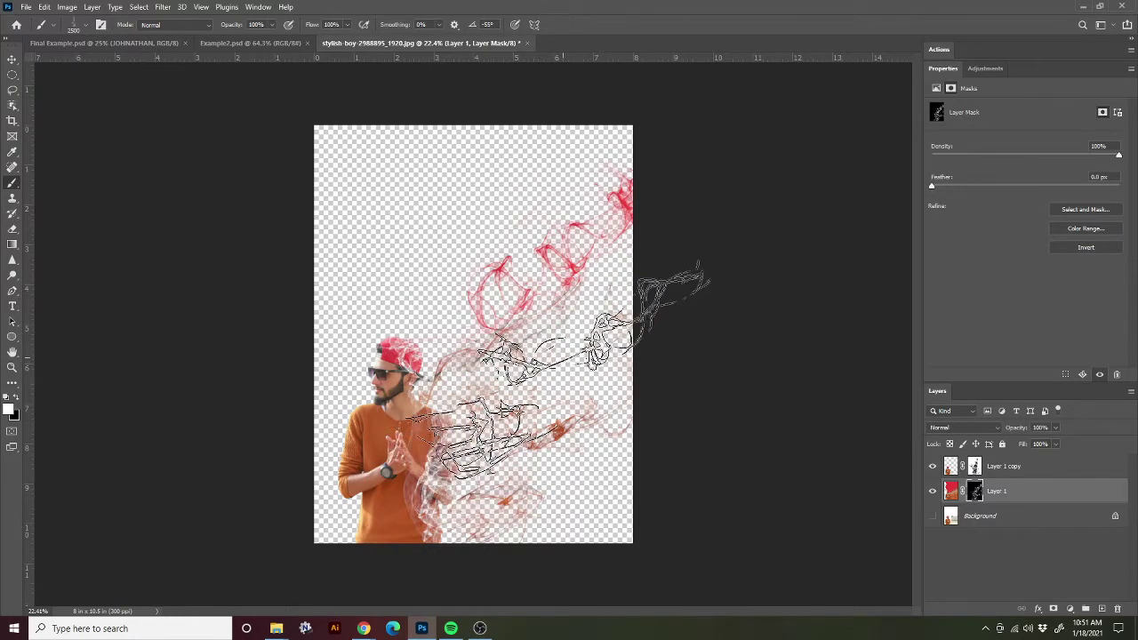
left_click(711, 435)
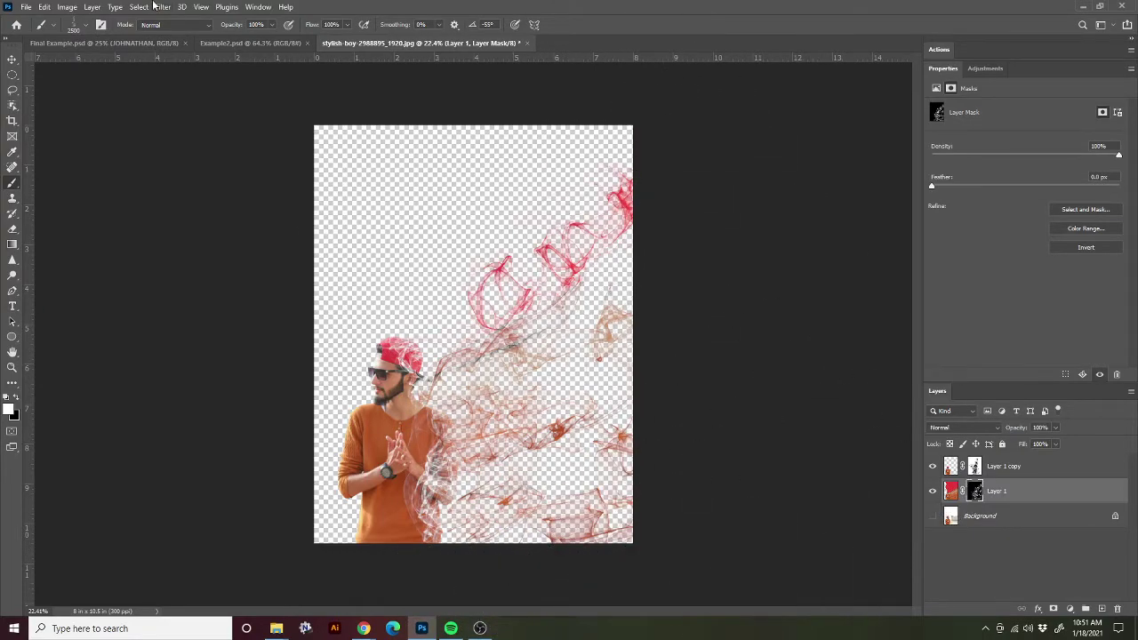
Switch to Smoke 12 at -35° and paint red smoke above the man's head
left_click(80, 24)
left_click(93, 419)
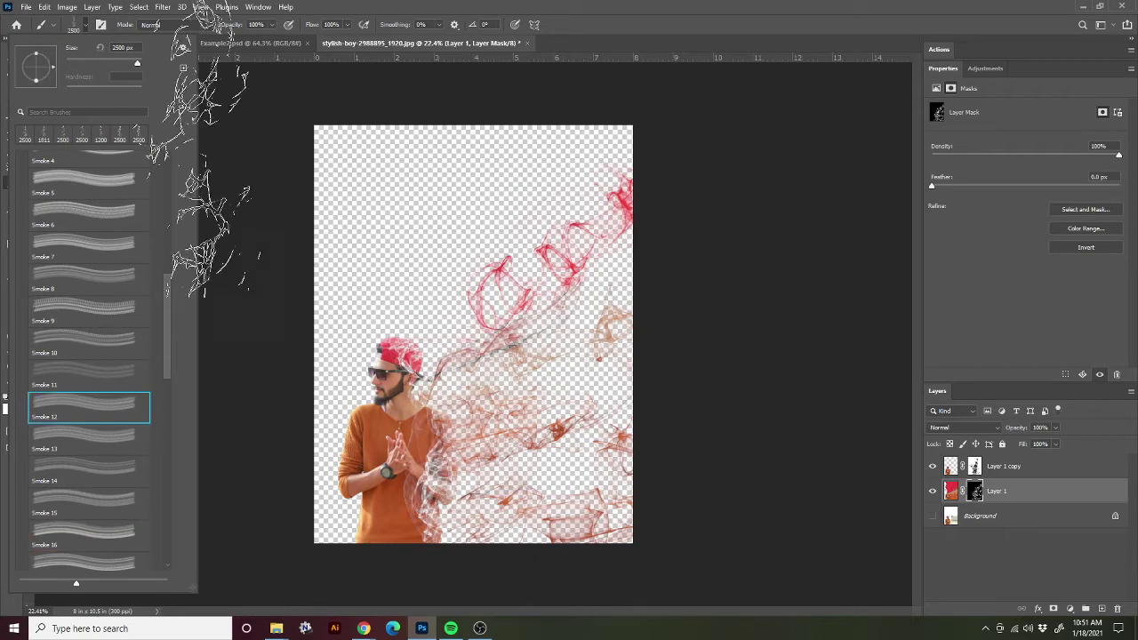
left_click(86, 25)
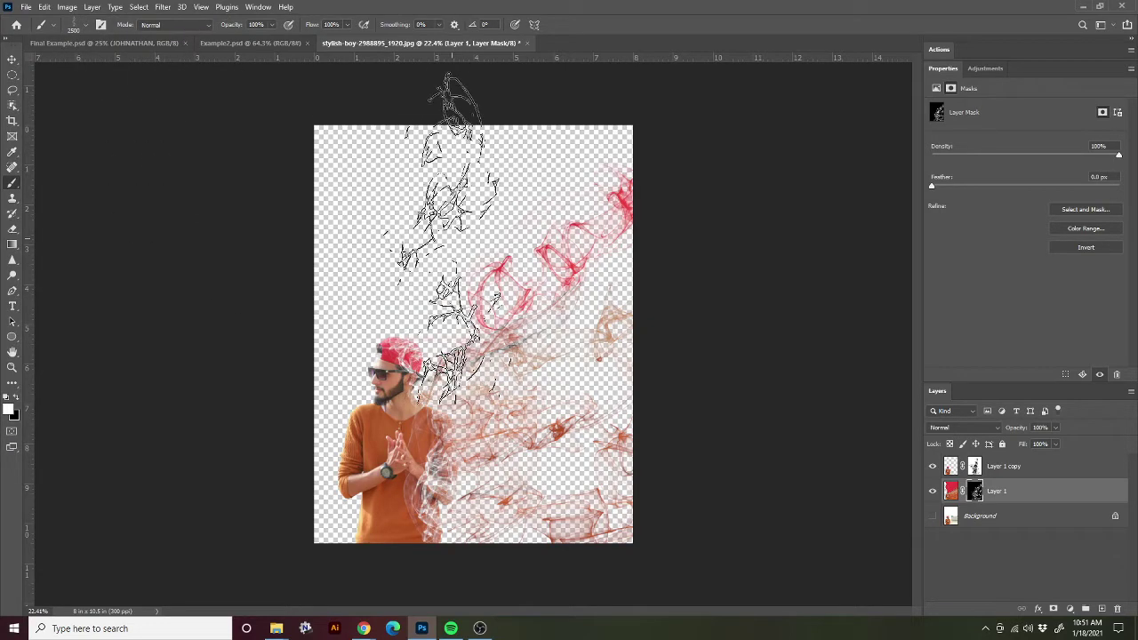
left_click(88, 28)
left_click_drag(54, 73, 49, 85)
key("Return")
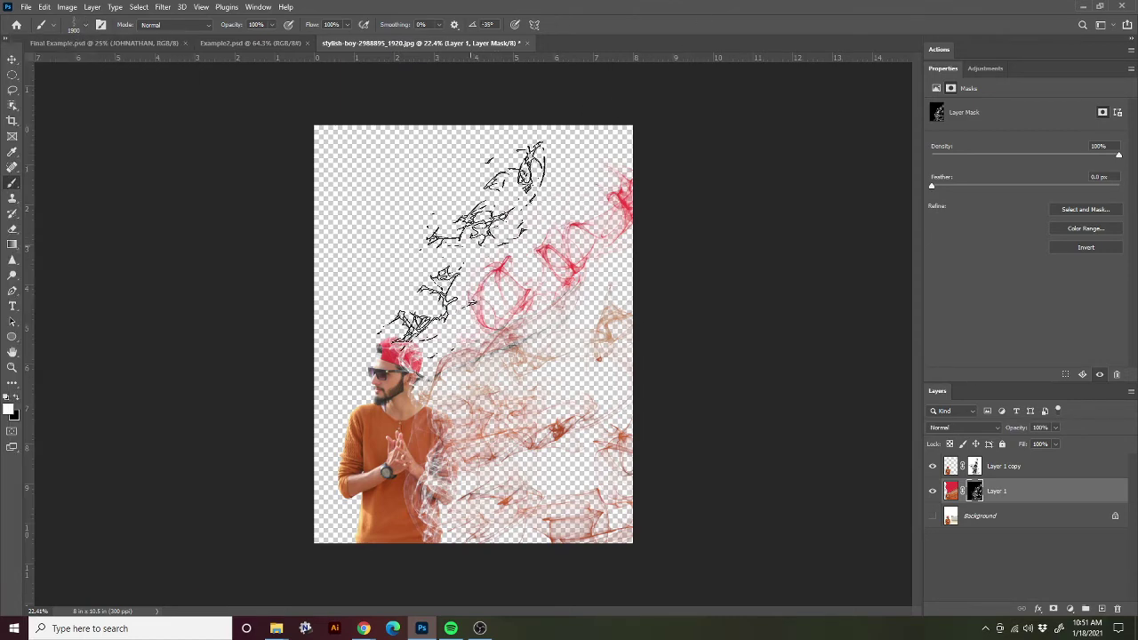
left_click(458, 247)
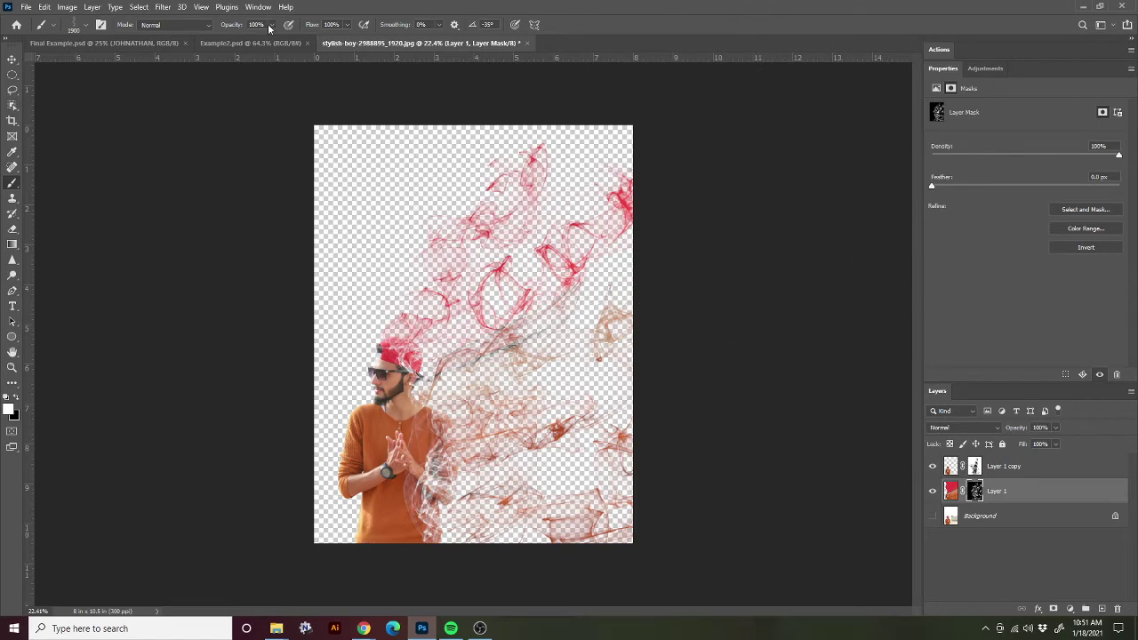
left_click(12, 59)
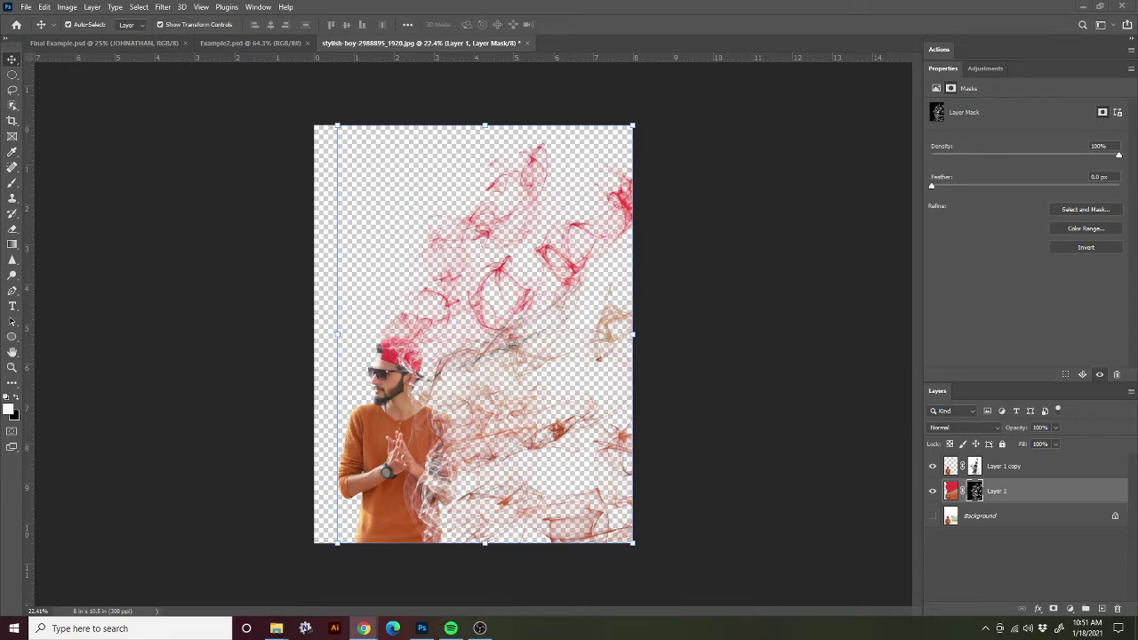
Add a Gradient Fill layer directly above the Background layer
left_click(989, 515)
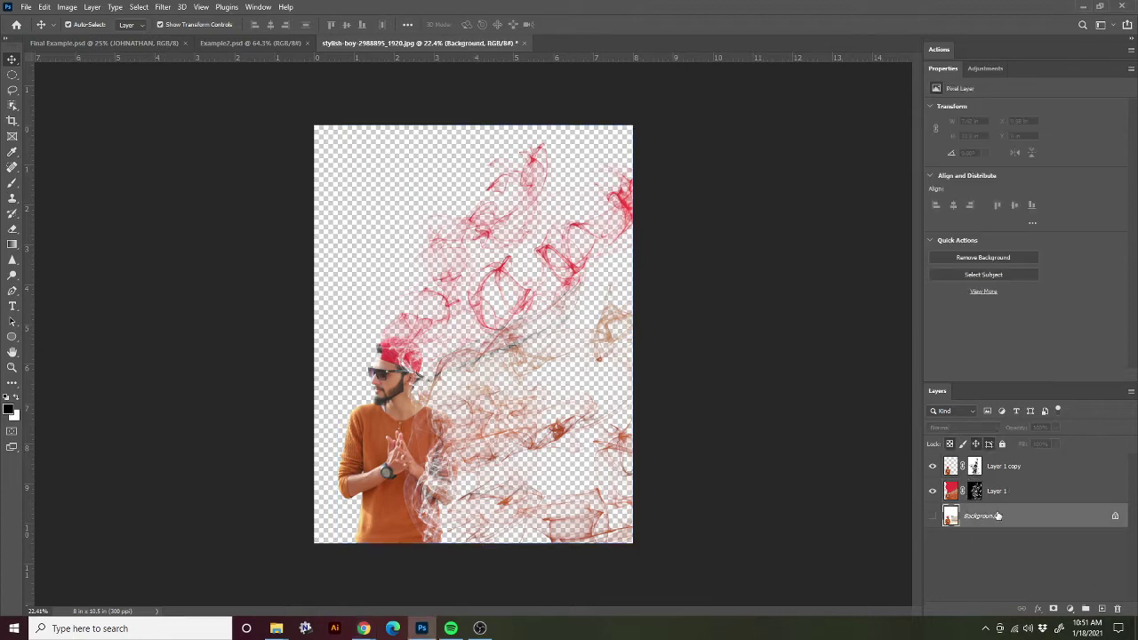
left_click(1070, 608)
left_click(1053, 423)
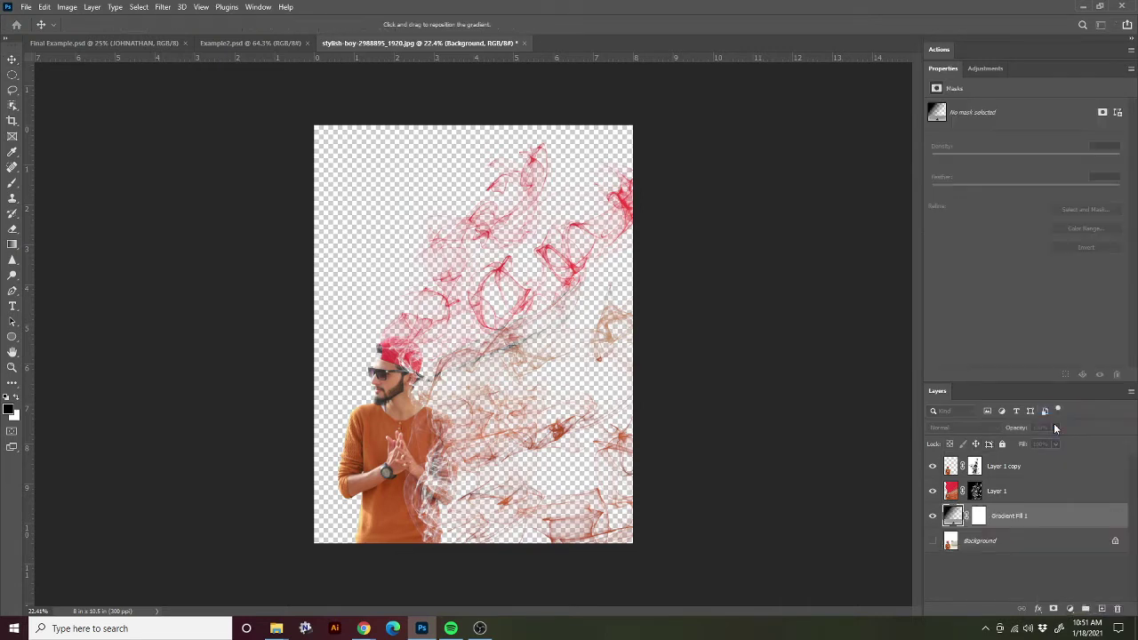
left_click_drag(772, 188, 844, 99)
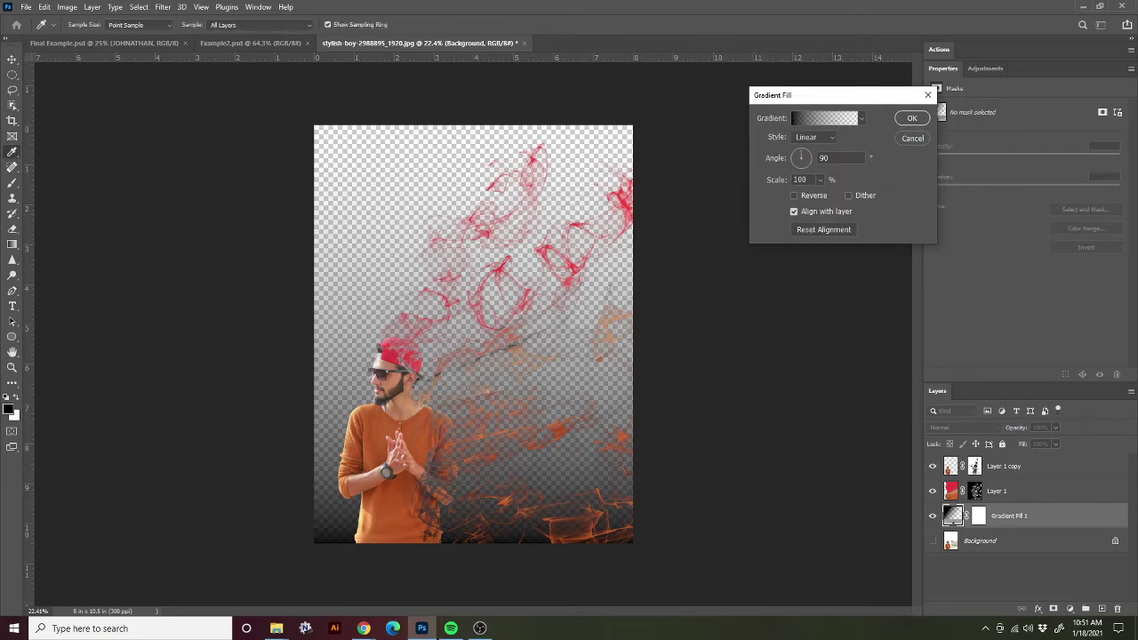
left_click(824, 117)
left_click_drag(1016, 231, 1004, 92)
Set the gradient to Foreground to Background with the dark stop changed to grey 585858
left_click(667, 124)
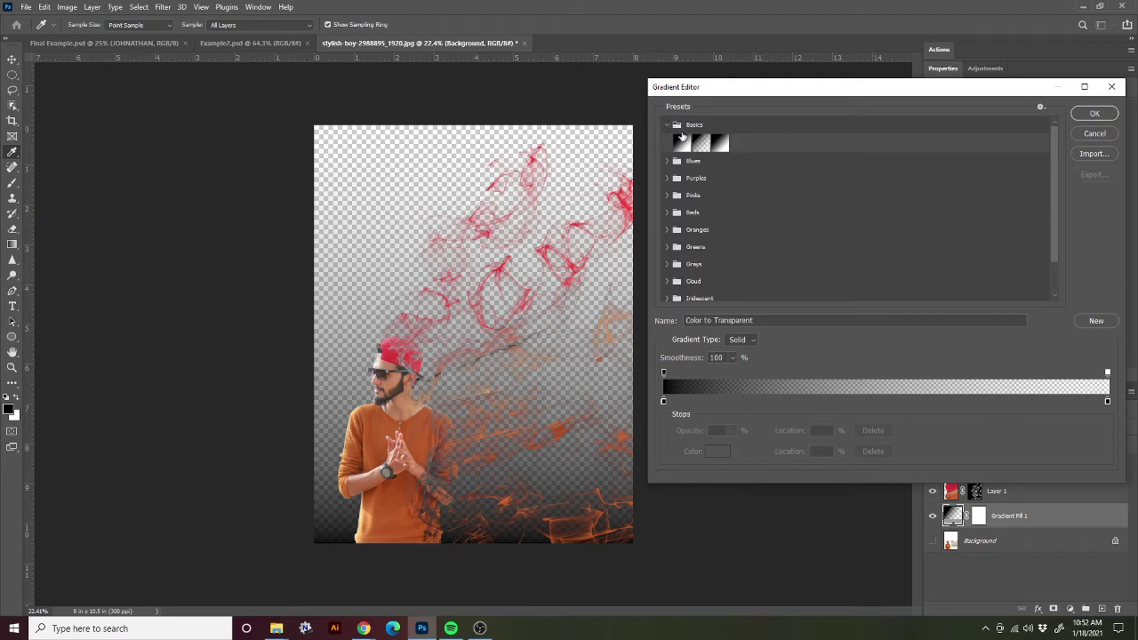
left_click(681, 143)
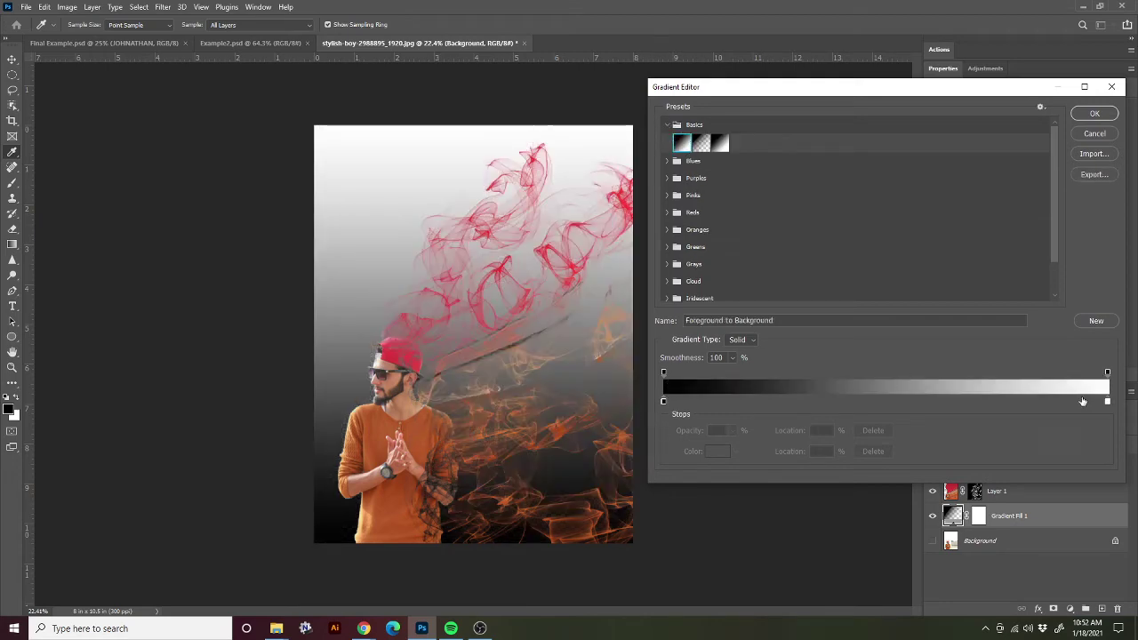
double_click(663, 400)
left_click_drag(14, 301, 12, 290)
left_click(280, 187)
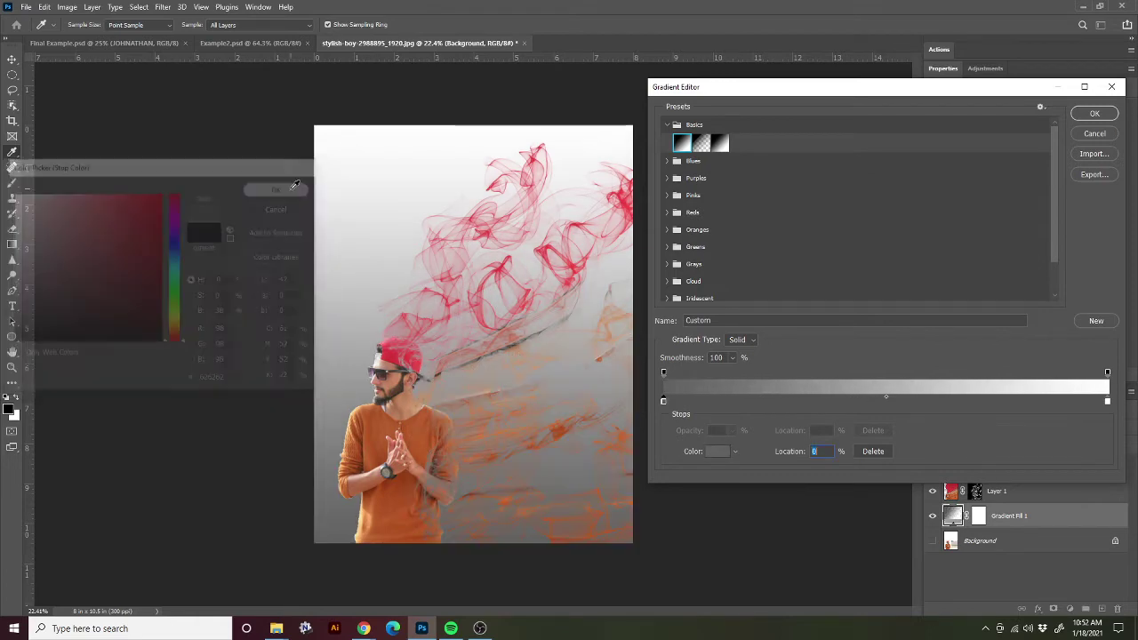
left_click(1091, 114)
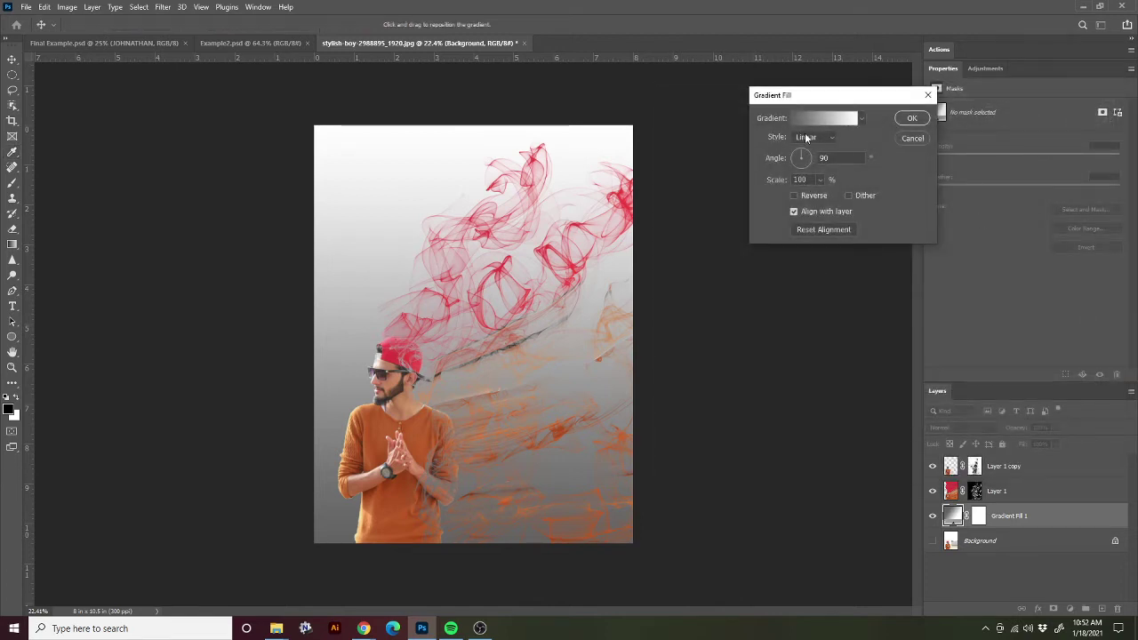
Make the background gradient a reversed radial at 160% scale, light behind the man
left_click_drag(796, 95, 733, 131)
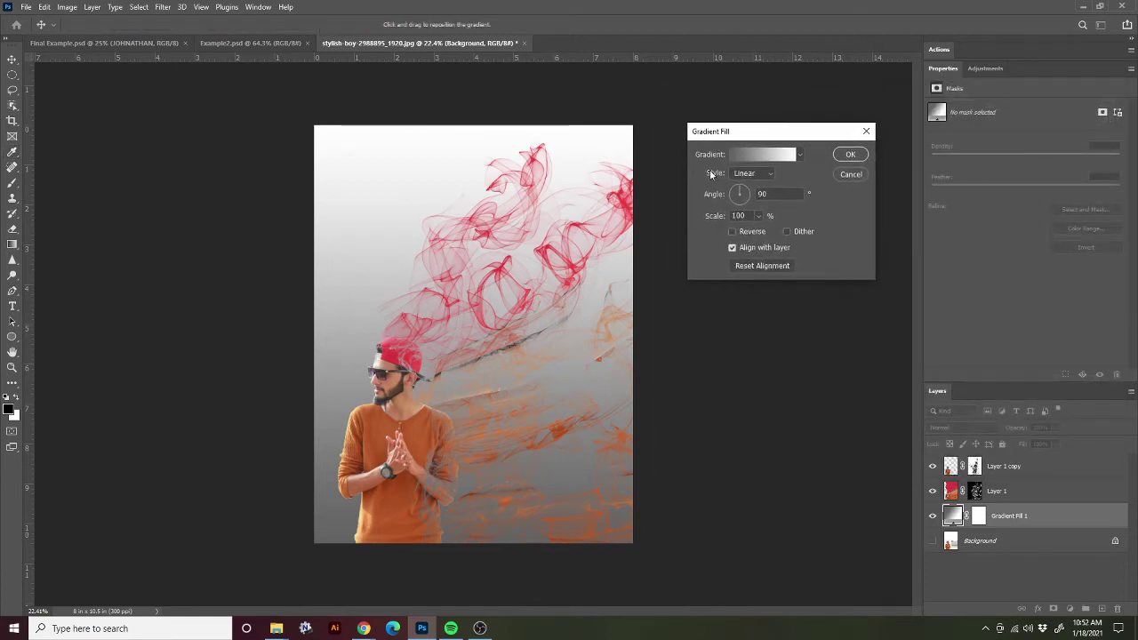
left_click(764, 174)
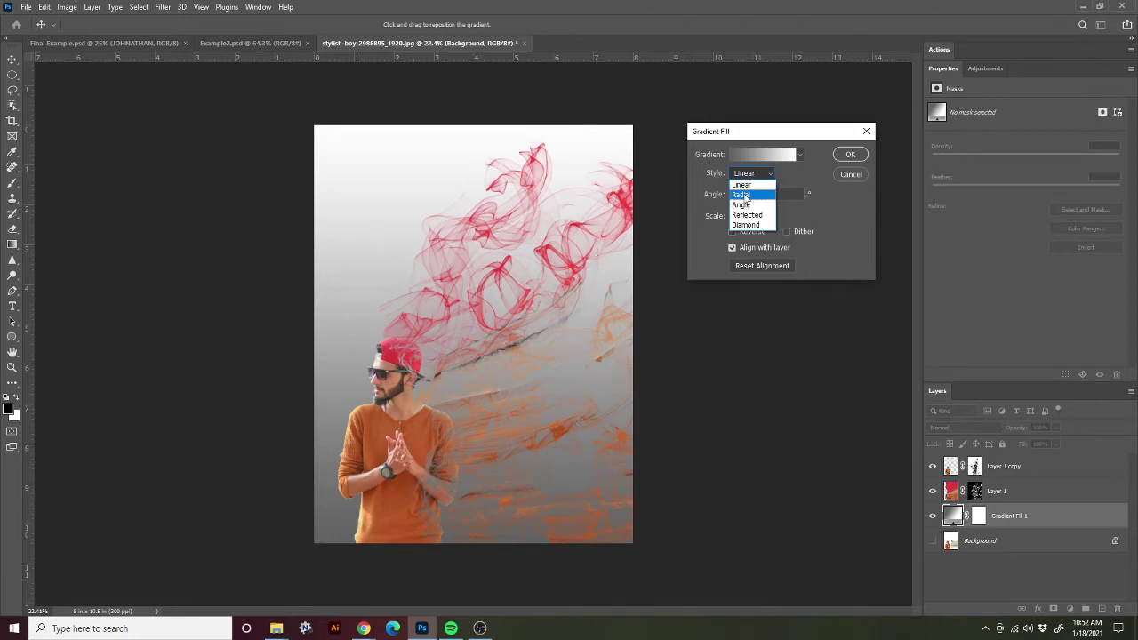
left_click(749, 193)
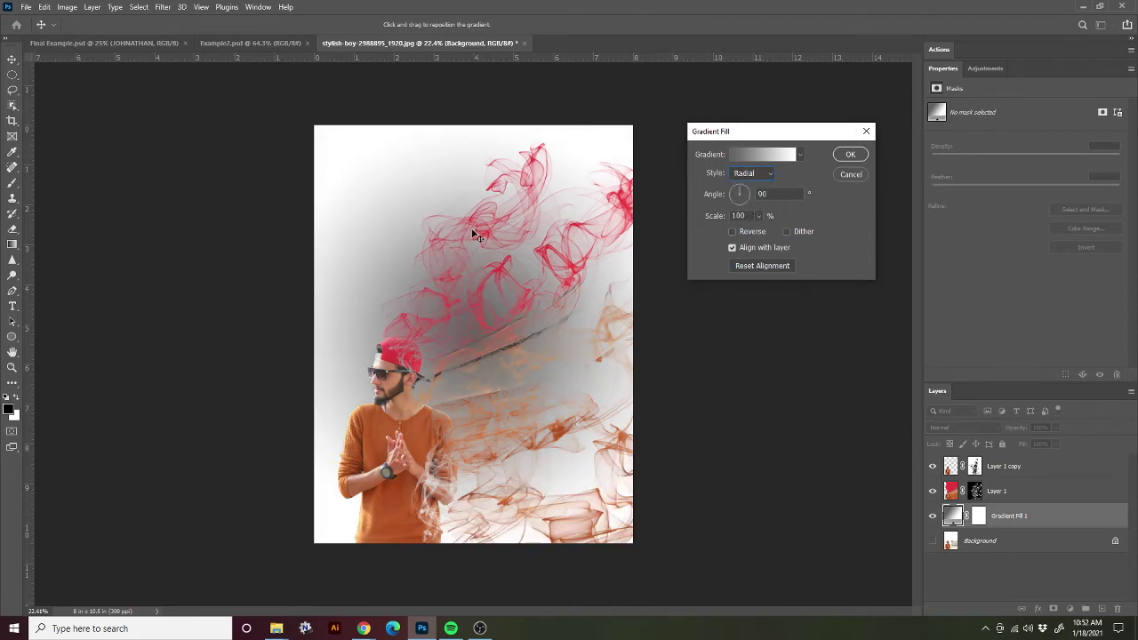
left_click(732, 231)
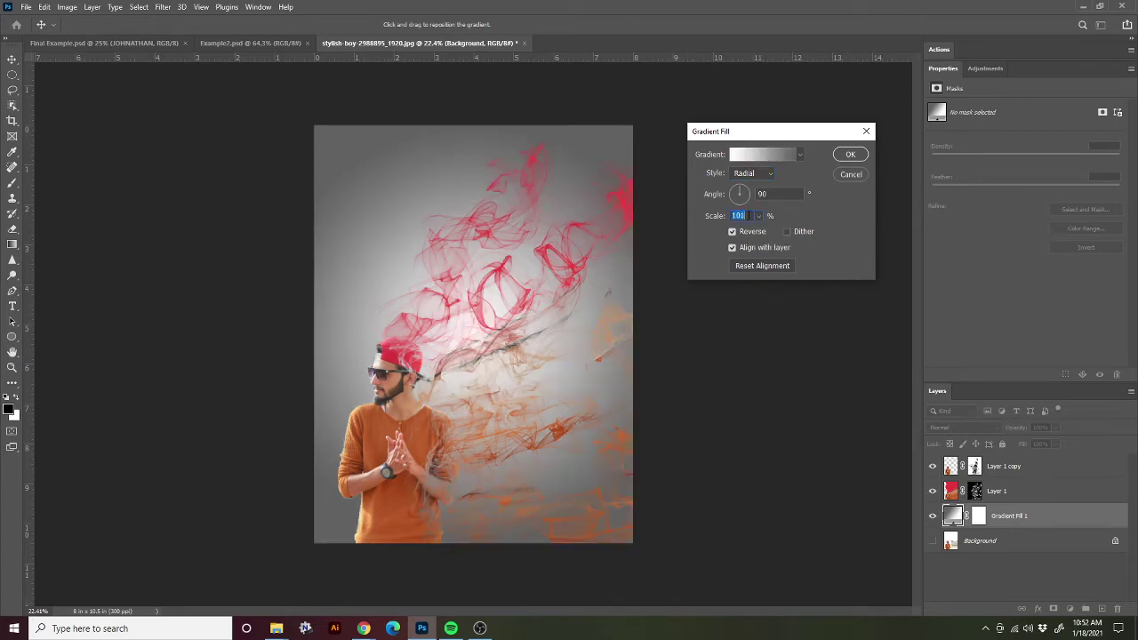
scroll(747, 215, "up", 20)
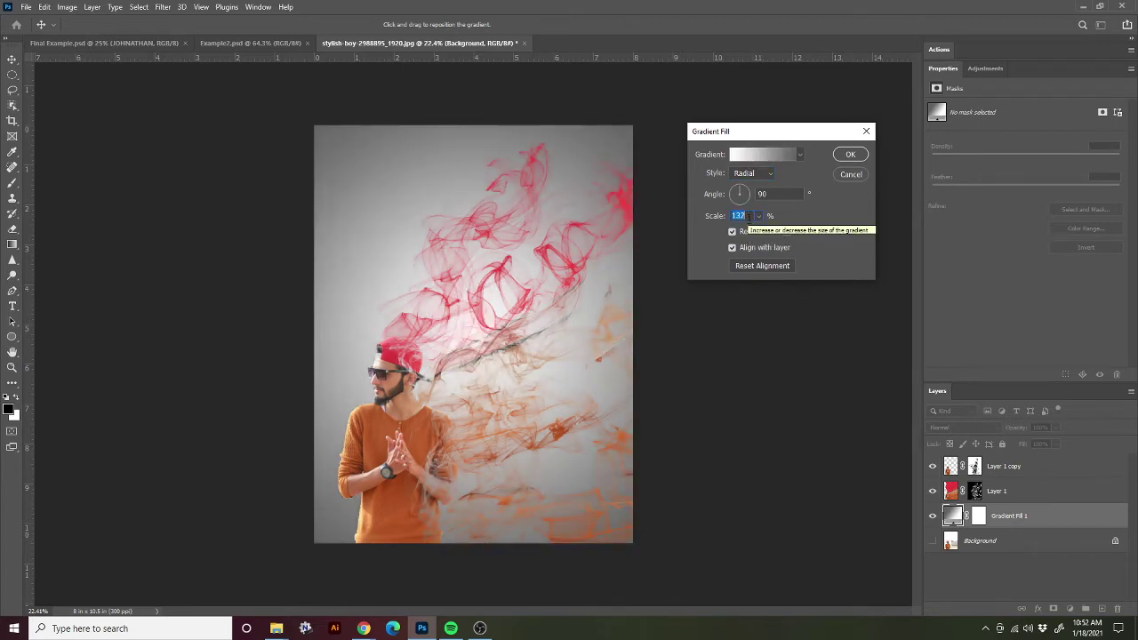
scroll(731, 207, "up", 20)
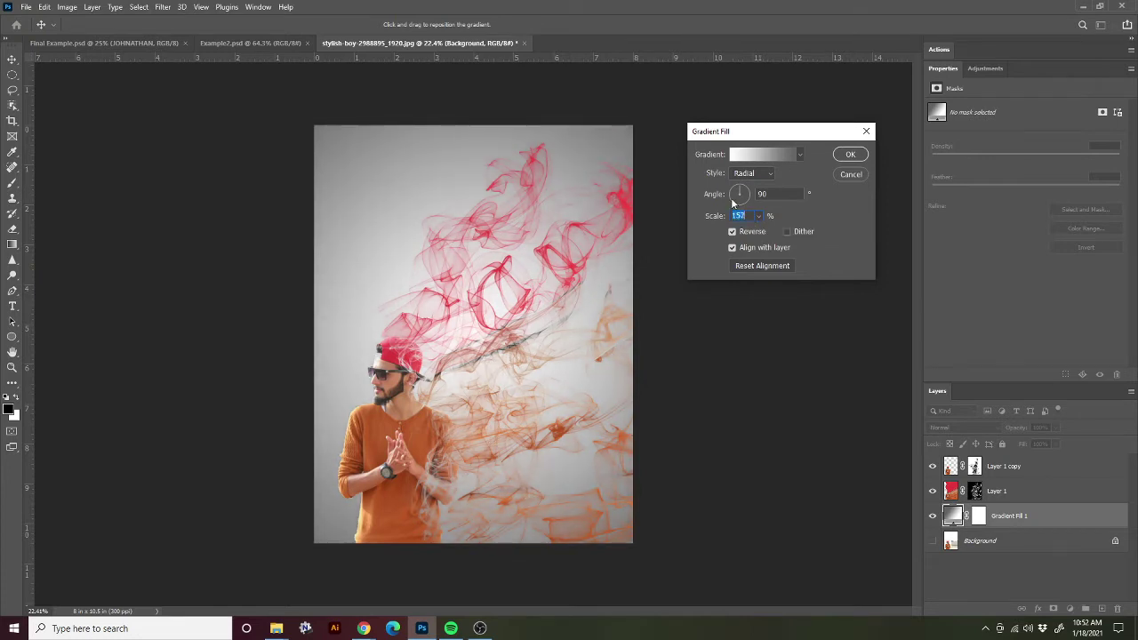
scroll(745, 215, "down", 20)
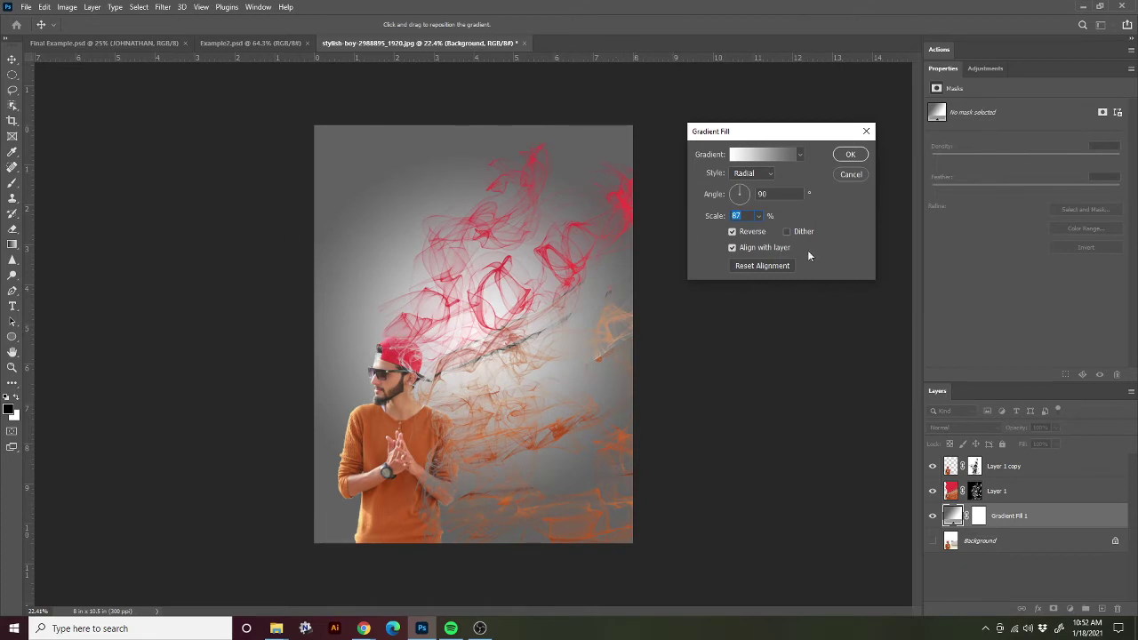
scroll(744, 215, "up", 20)
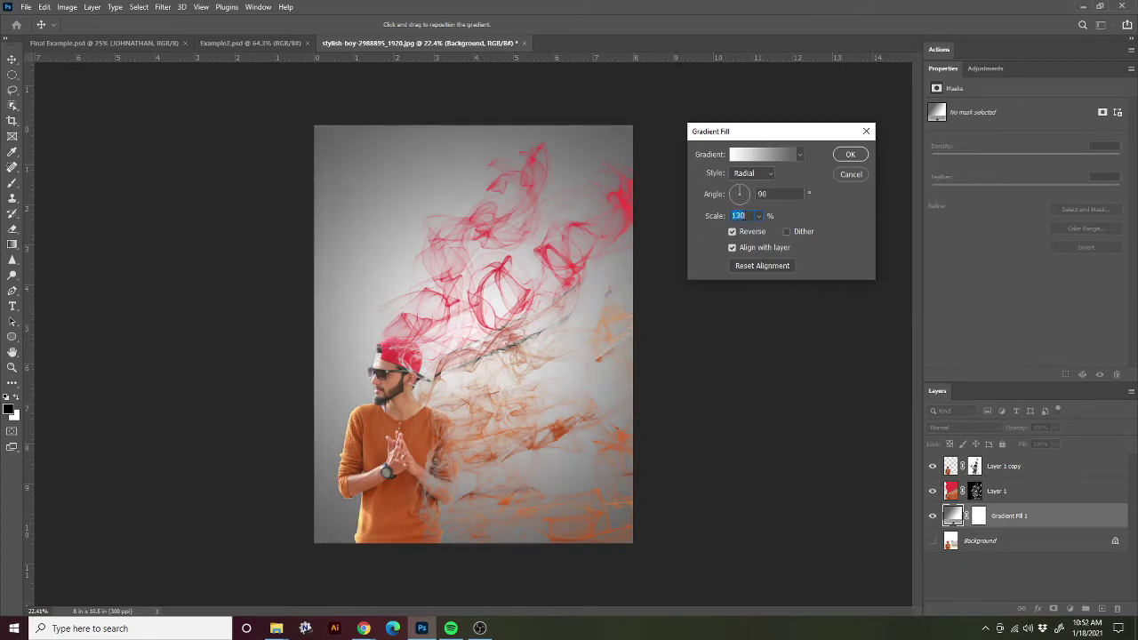
scroll(744, 215, "up", 17)
scroll(745, 211, "up", 2)
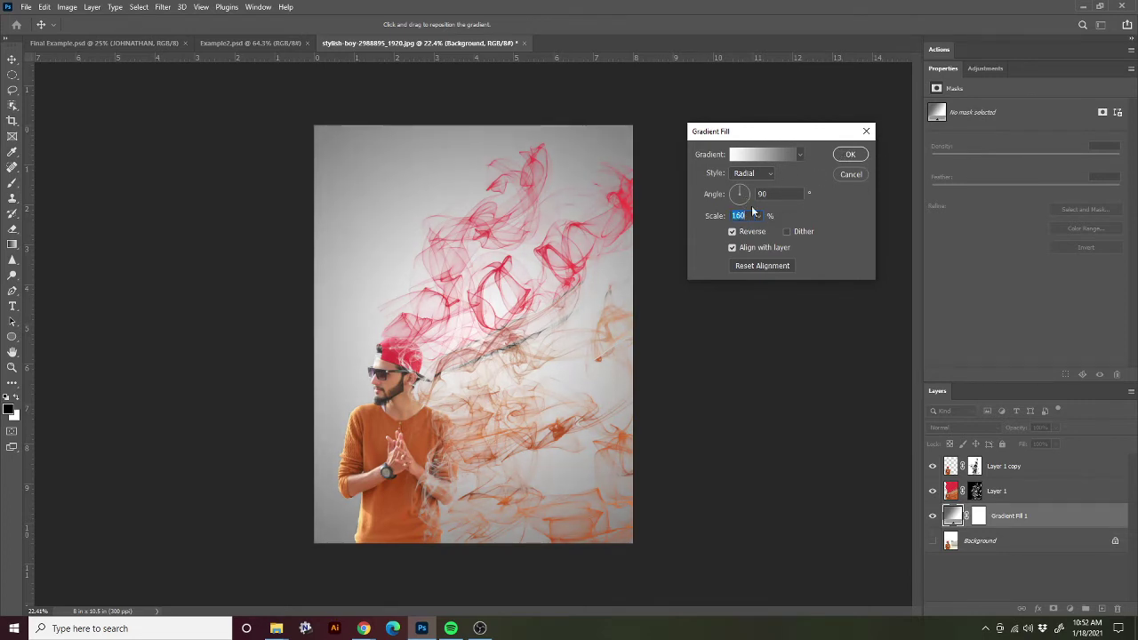
left_click(851, 155)
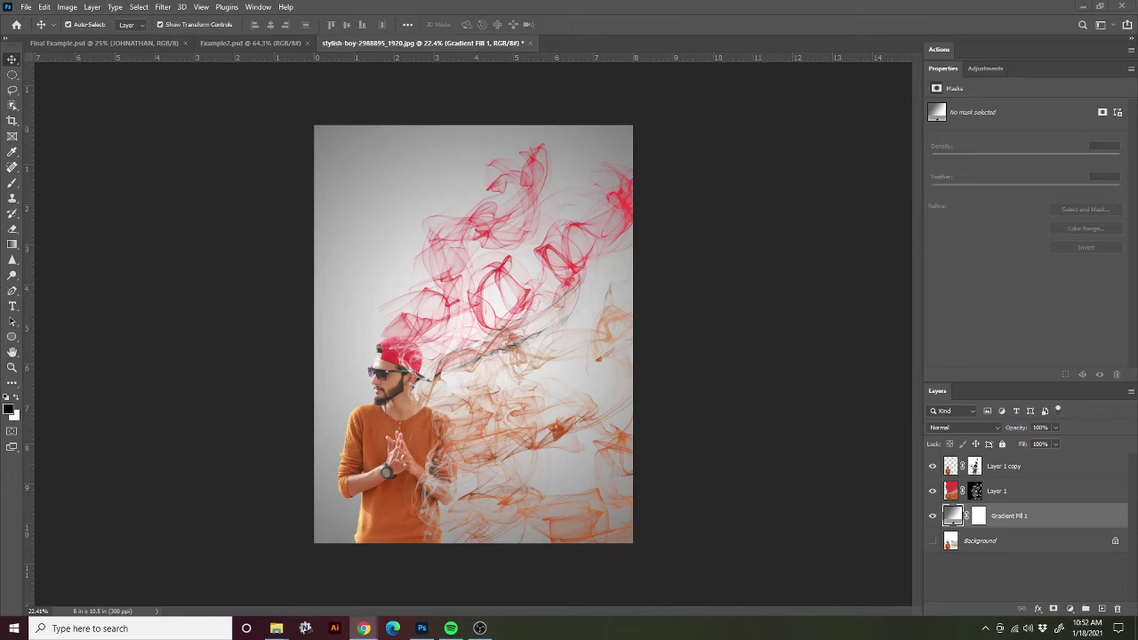
left_click(12, 308)
Type the title SCHMIDT at the poster's upper left
left_click(12, 308)
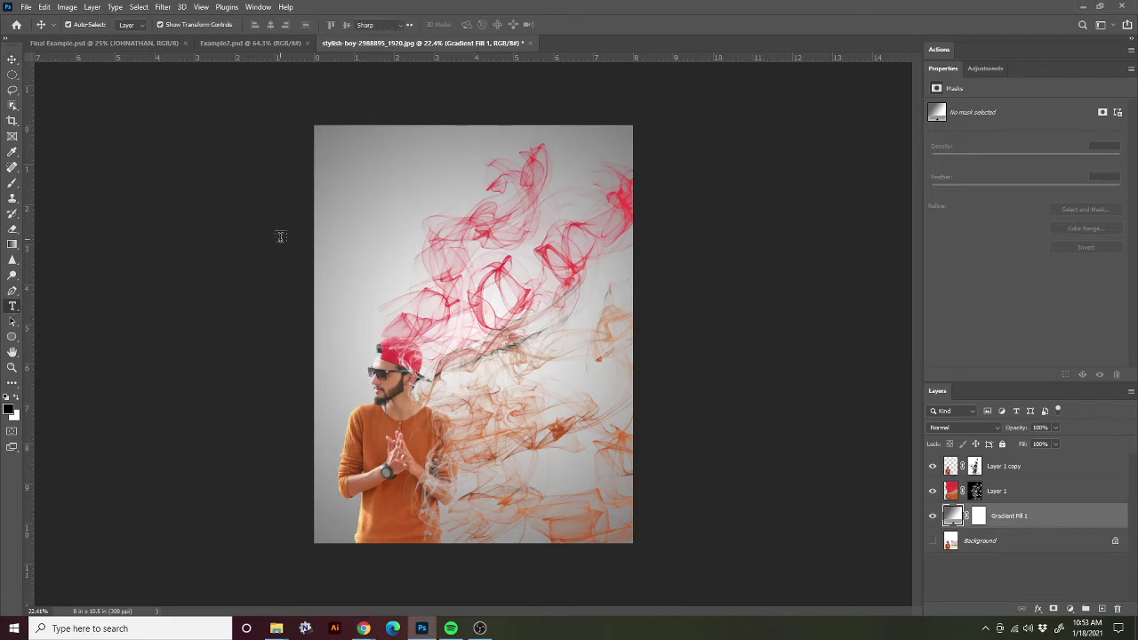
left_click(341, 170)
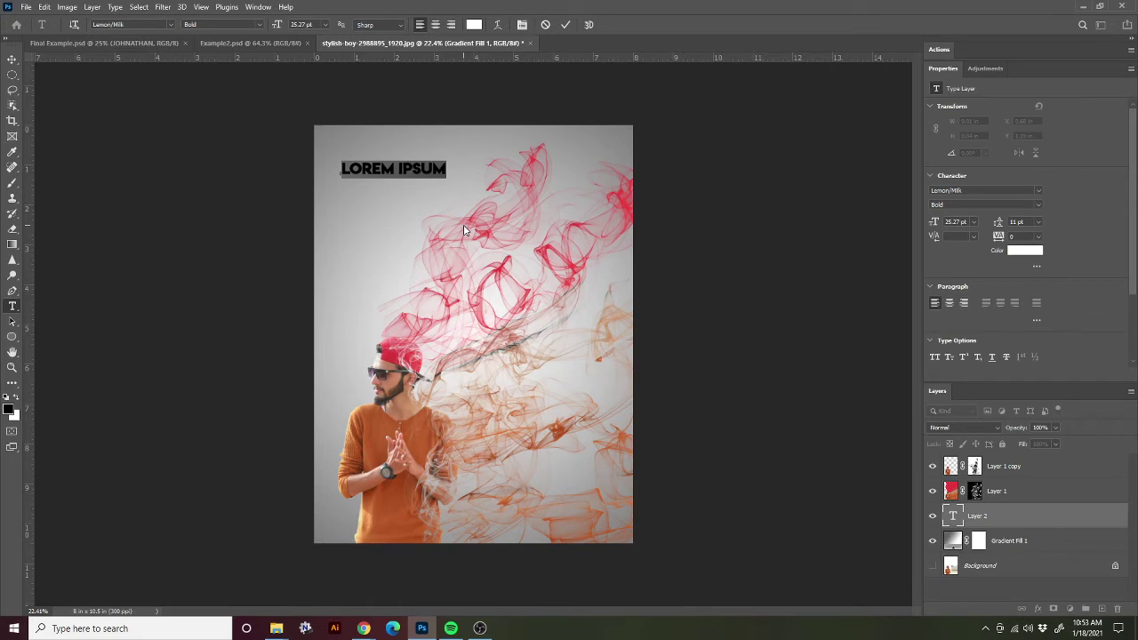
type("KALE")
key("BackSpace")
key("BackSpace")
key("BackSpace")
type("KARLY")
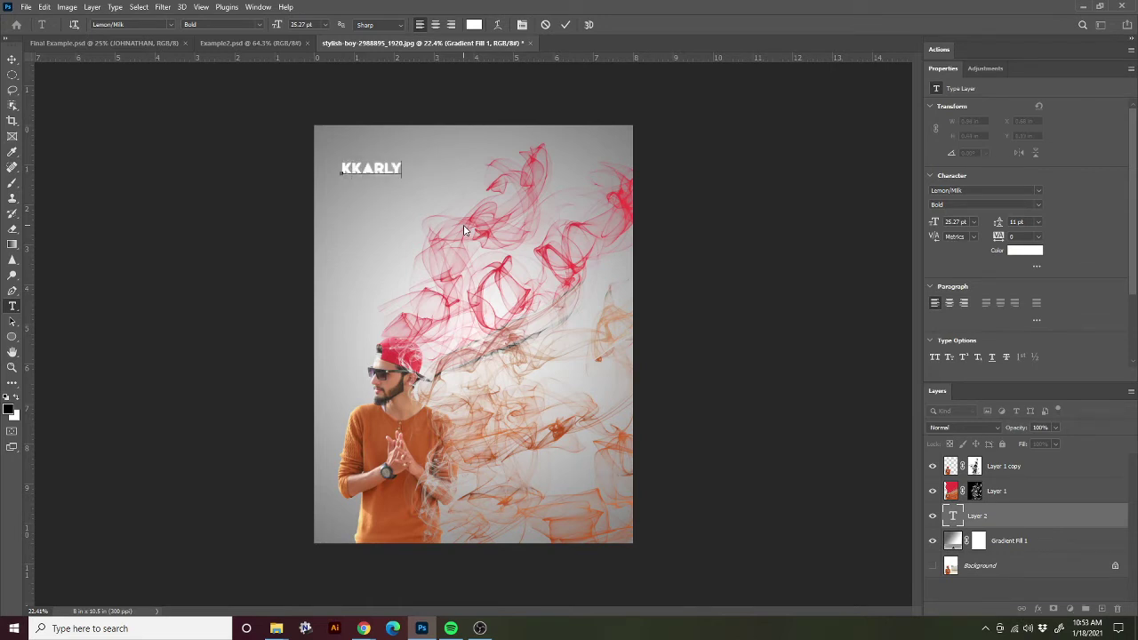
key("BackSpace")
key("BackSpace")
key("BackSpace")
key("BackSpace")
key("BackSpace")
type("ARLY")
key("ctrl+a")
key("BackSpace")
type("SCHMID")
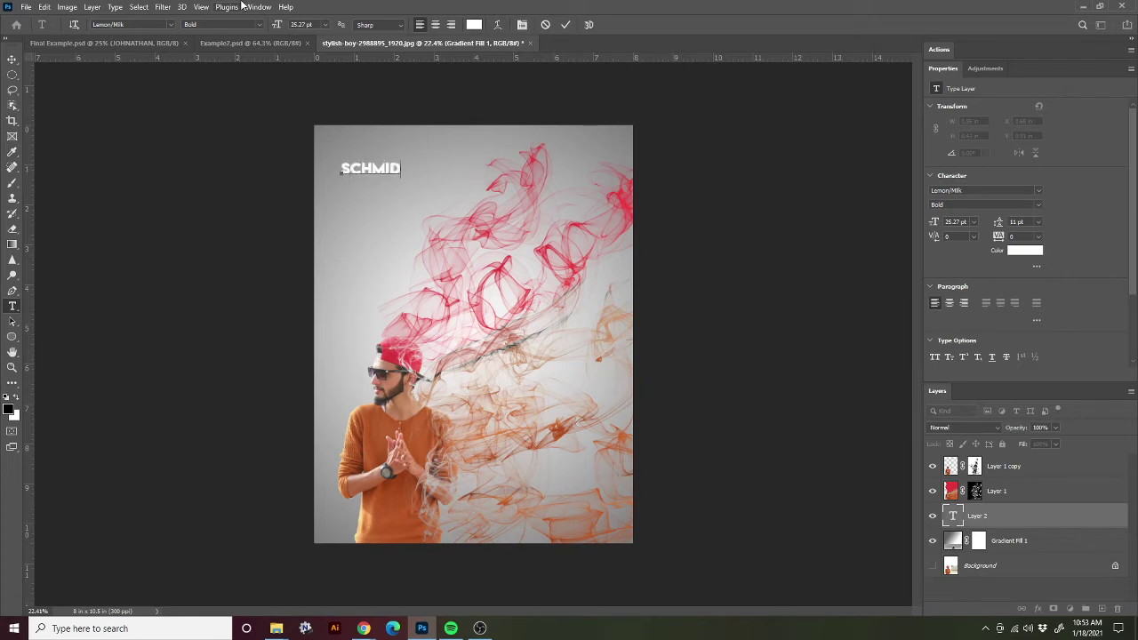
left_click(12, 59)
Scale the SCHMIDT title so it stretches across the top of the poster
key("ctrl+t")
left_click_drag(409, 171, 635, 178)
left_click_drag(341, 174, 328, 170)
key("Return")
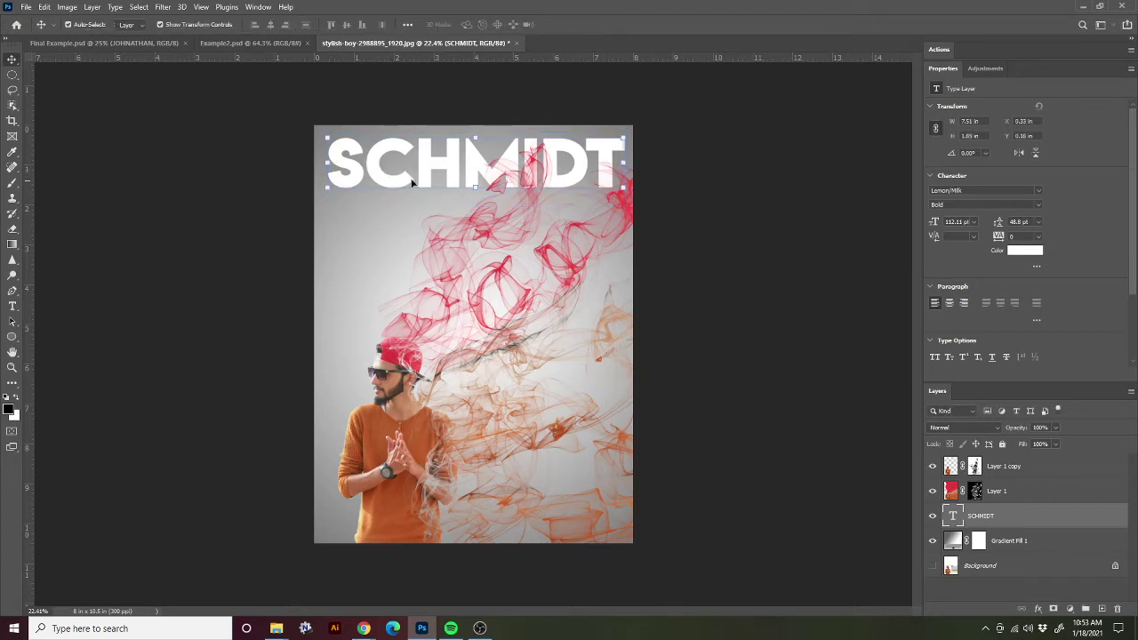
Browse the font list for the title, keeping Lemon/Milk Bold
double_click(439, 158)
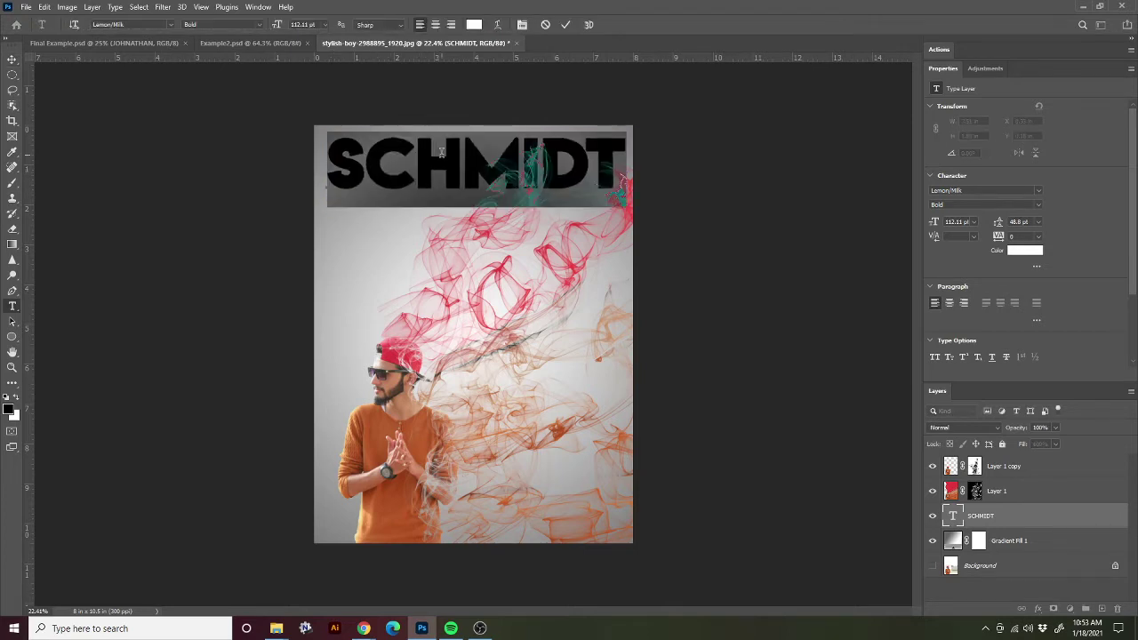
left_click(171, 27)
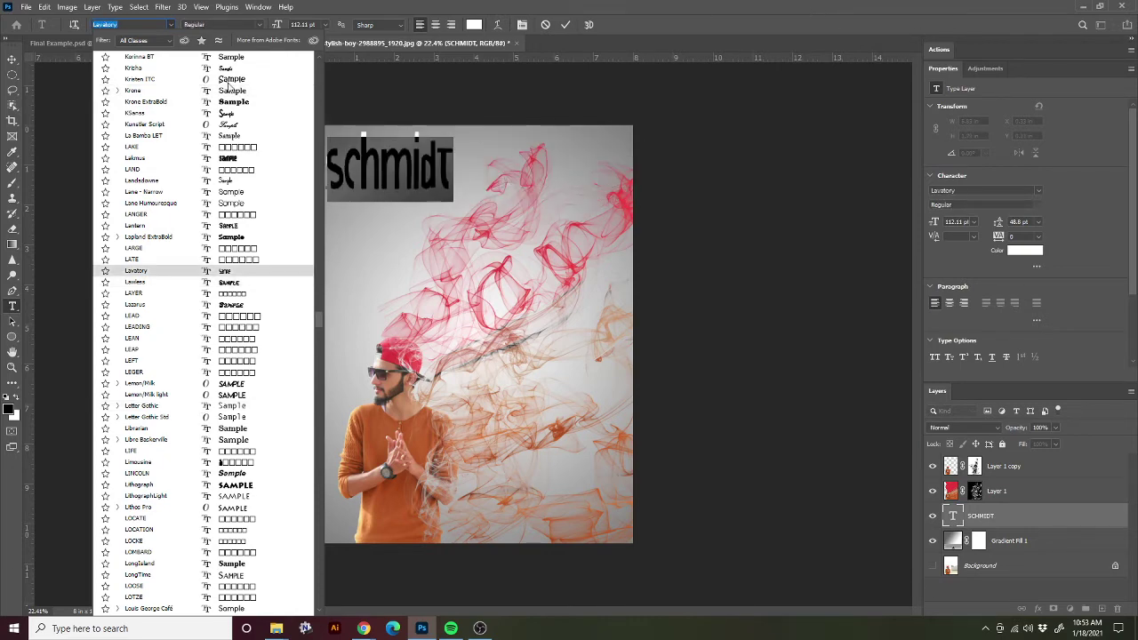
scroll(204, 124, "up", 15)
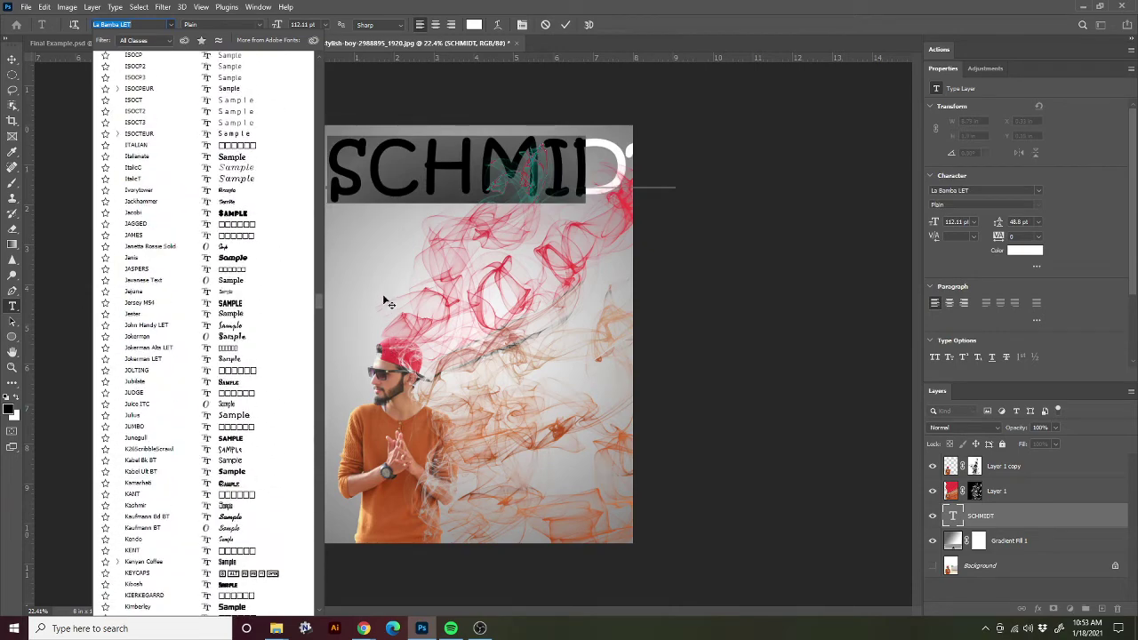
left_click_drag(318, 305, 318, 55)
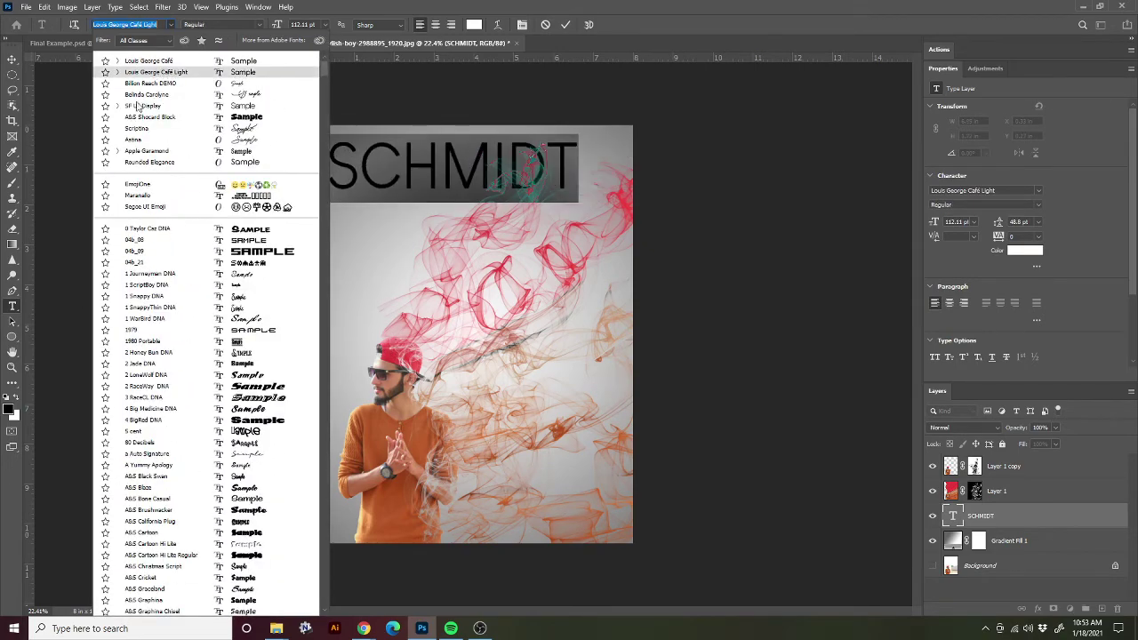
key("Escape")
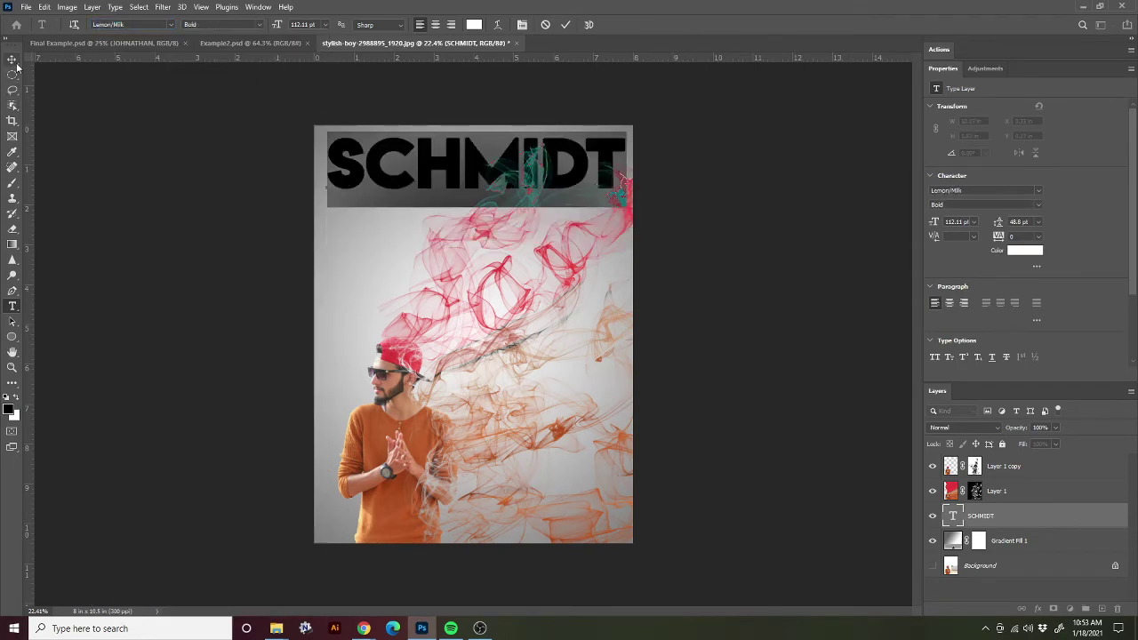
key("v")
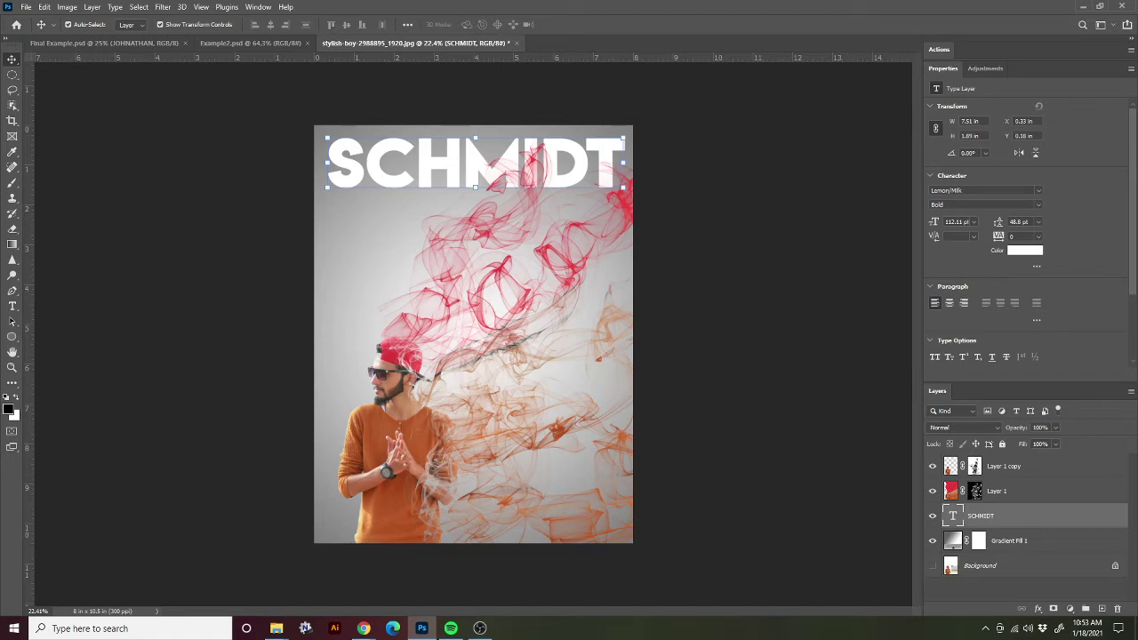
On a new Layer 2, stamp black smoke with Smoke 11 rotated to -83° at 1700 px
left_click(1103, 609)
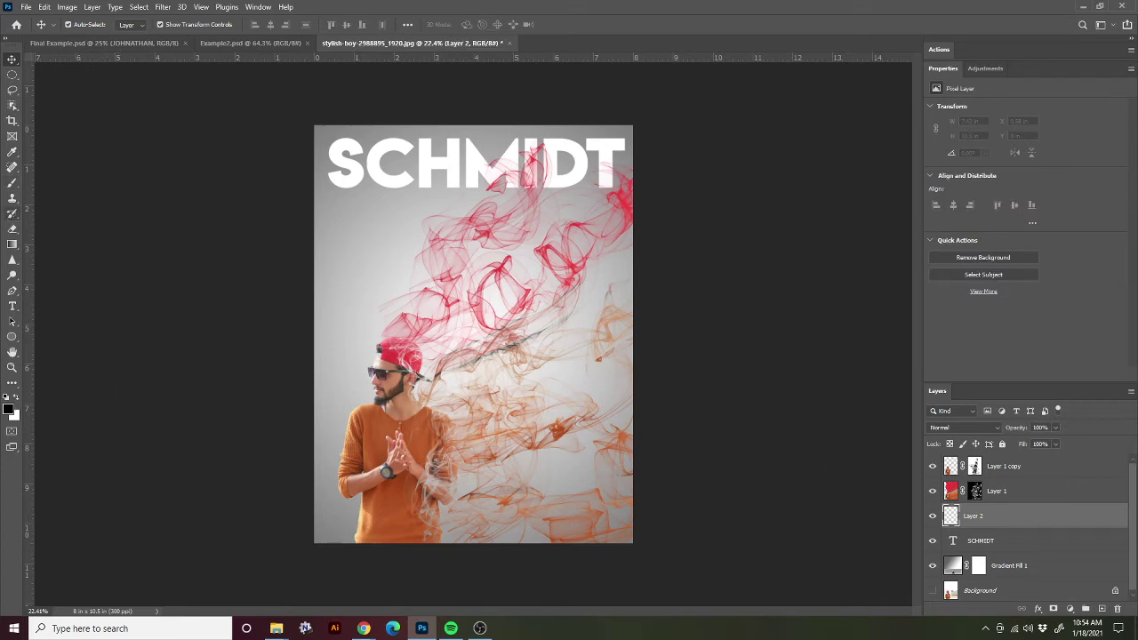
left_click(12, 182)
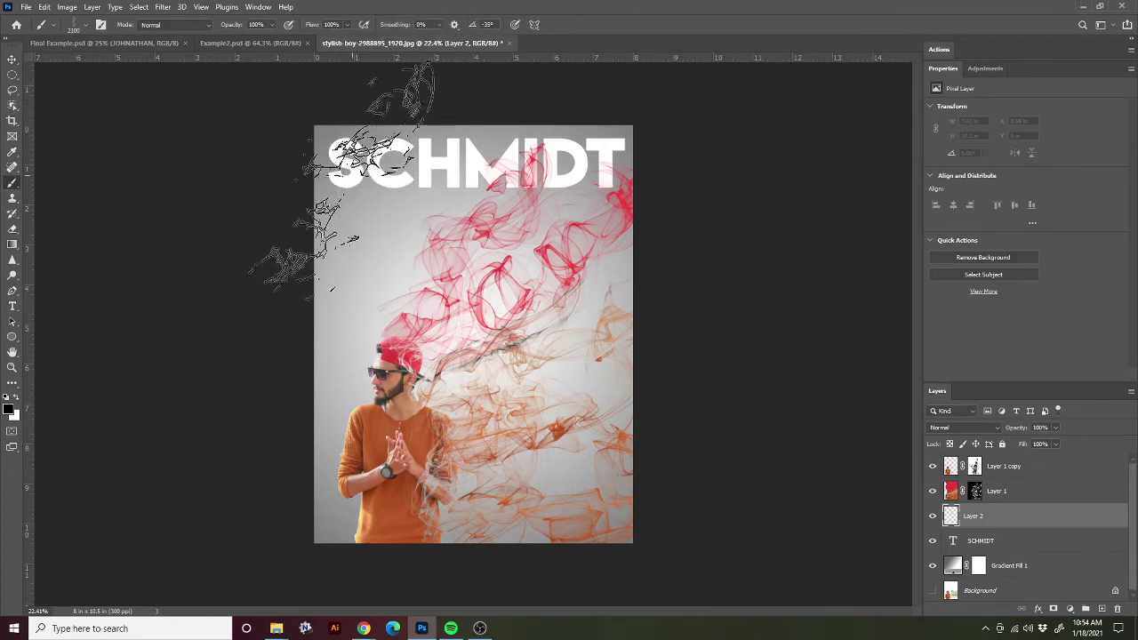
left_click(351, 182)
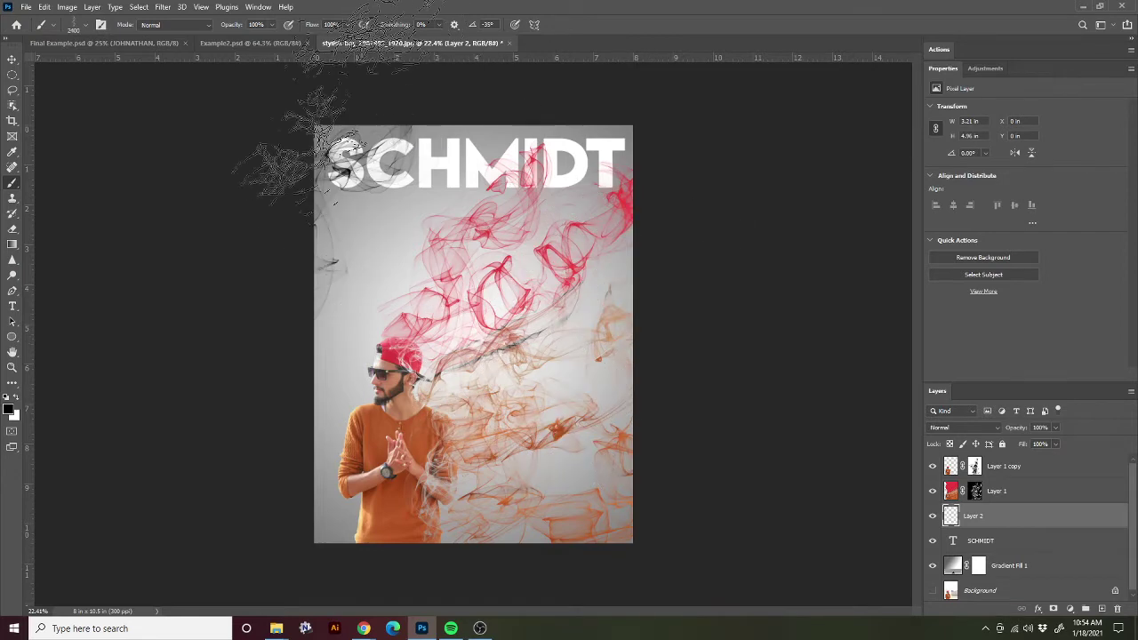
left_click(84, 27)
left_click(92, 381)
left_click(91, 36)
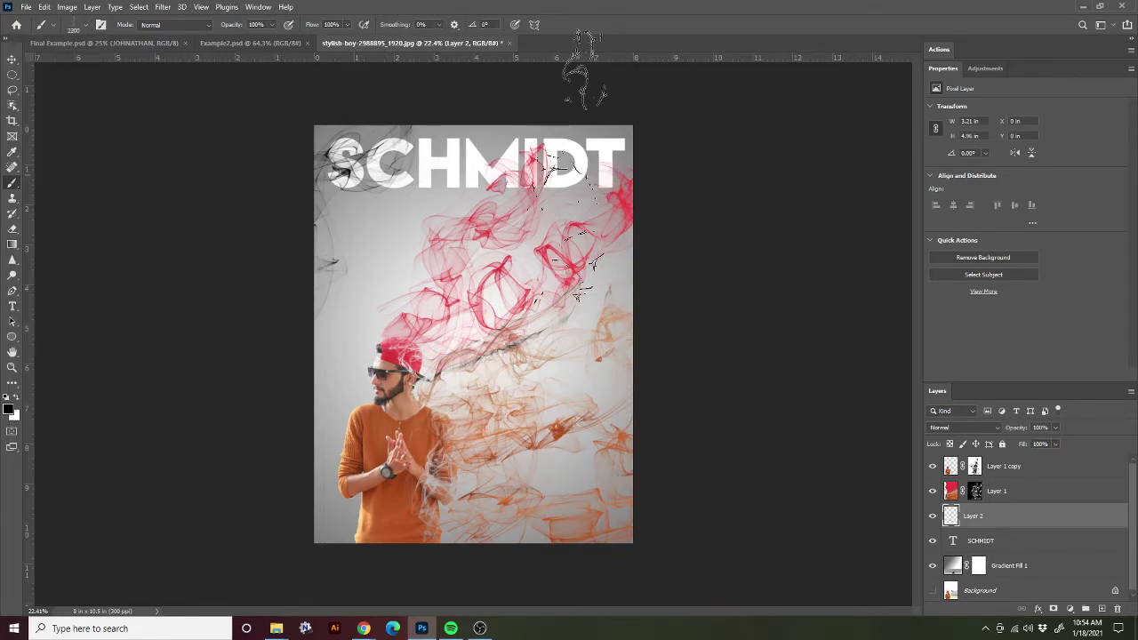
left_click(87, 29)
left_click_drag(63, 80, 46, 76)
left_click(84, 31)
key("bracketright")
key("bracketright")
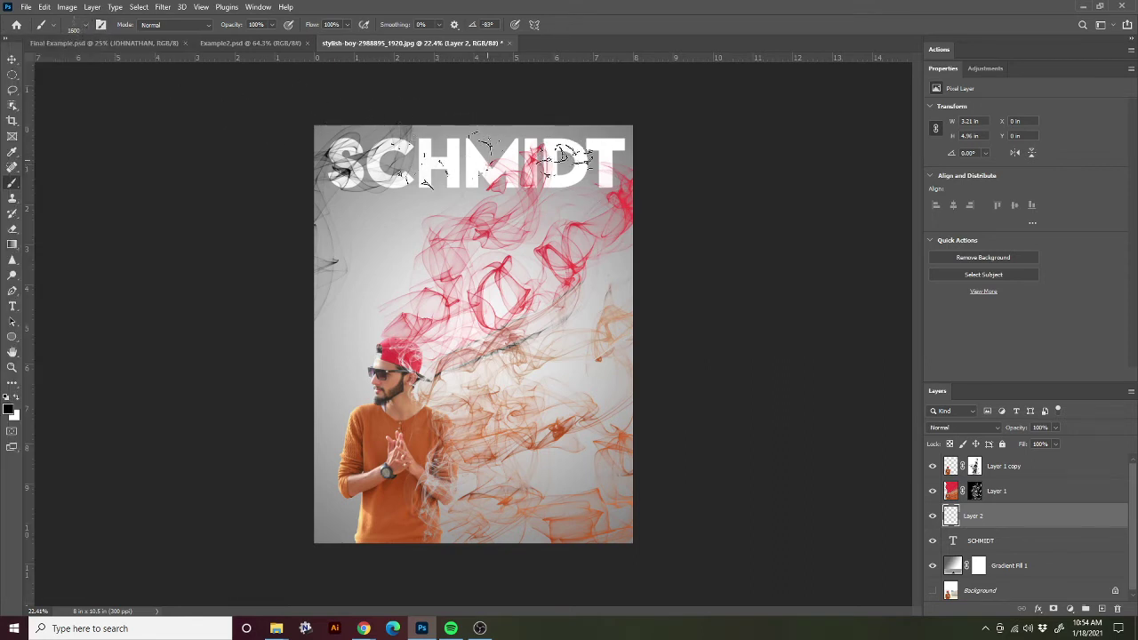
left_click(464, 197)
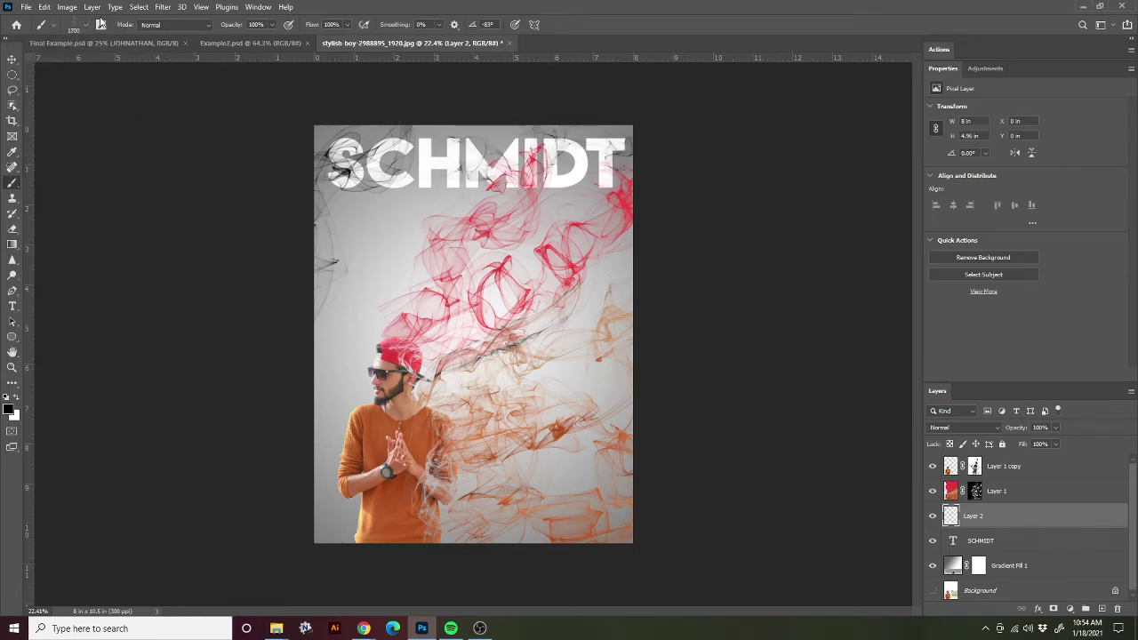
Stamp more smoke around the SCHMIDT letters and top-right corner using Smoke 9 and Smoke 4
left_click(88, 30)
left_click(88, 316)
key("Return")
left_click(426, 124)
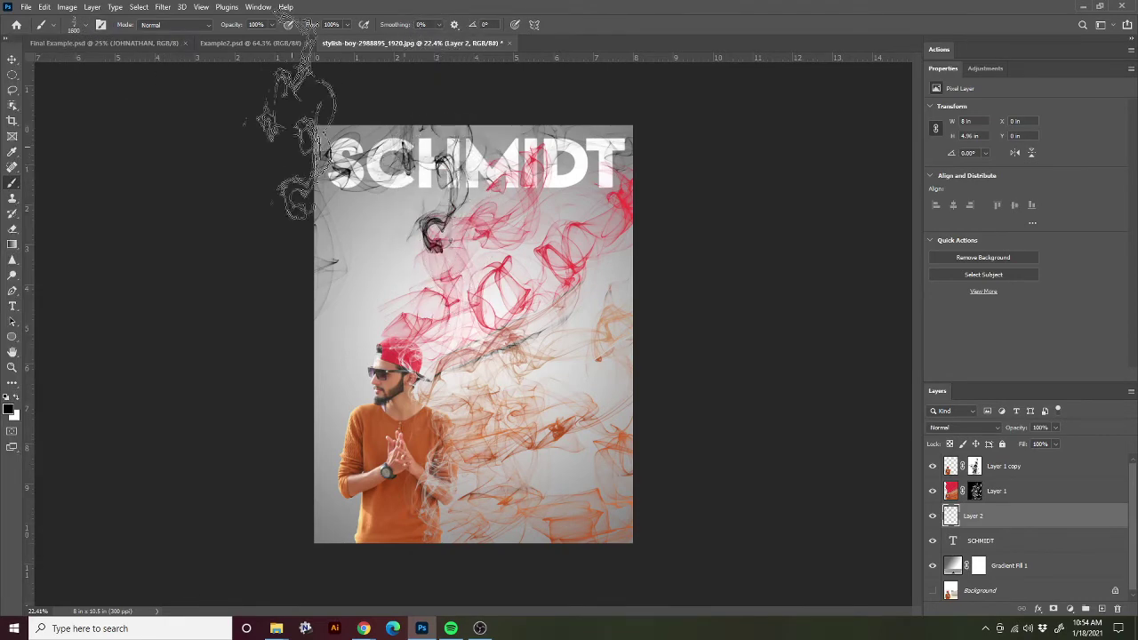
left_click(87, 29)
left_click(106, 404)
key("Return")
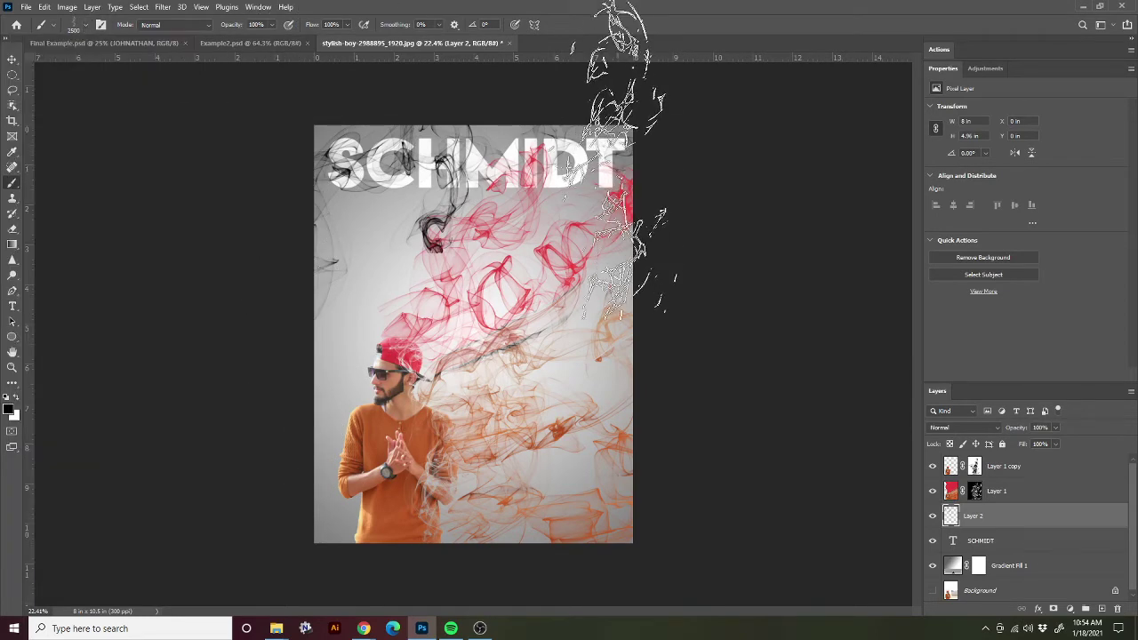
left_click(85, 29)
scroll(89, 169, "up", 1)
left_click(89, 190)
key("Return")
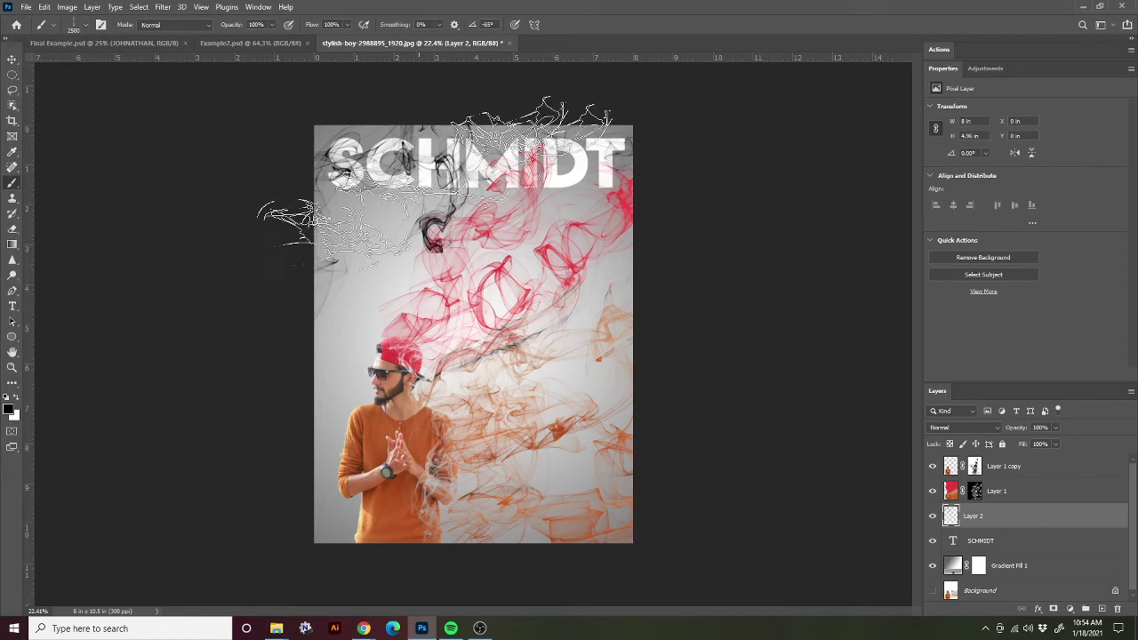
left_click(586, 147)
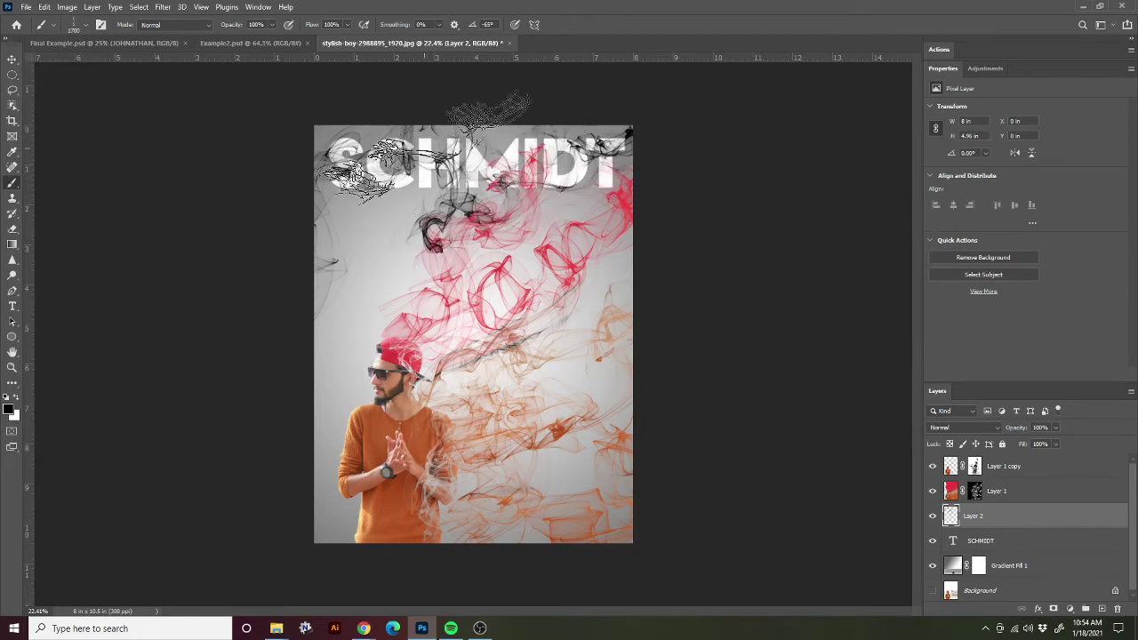
Stamp Smoke 6 at 1457 px on the poster's right side
left_click(82, 25)
left_click(113, 252)
left_click_drag(136, 58, 125, 57)
left_click(506, 151)
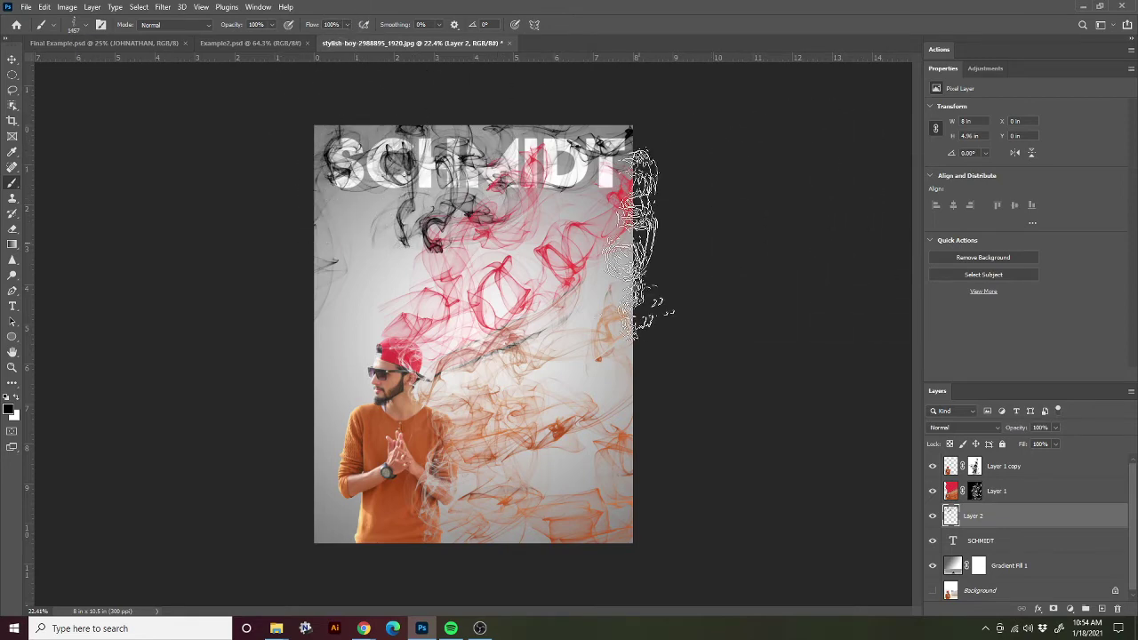
left_click(651, 240)
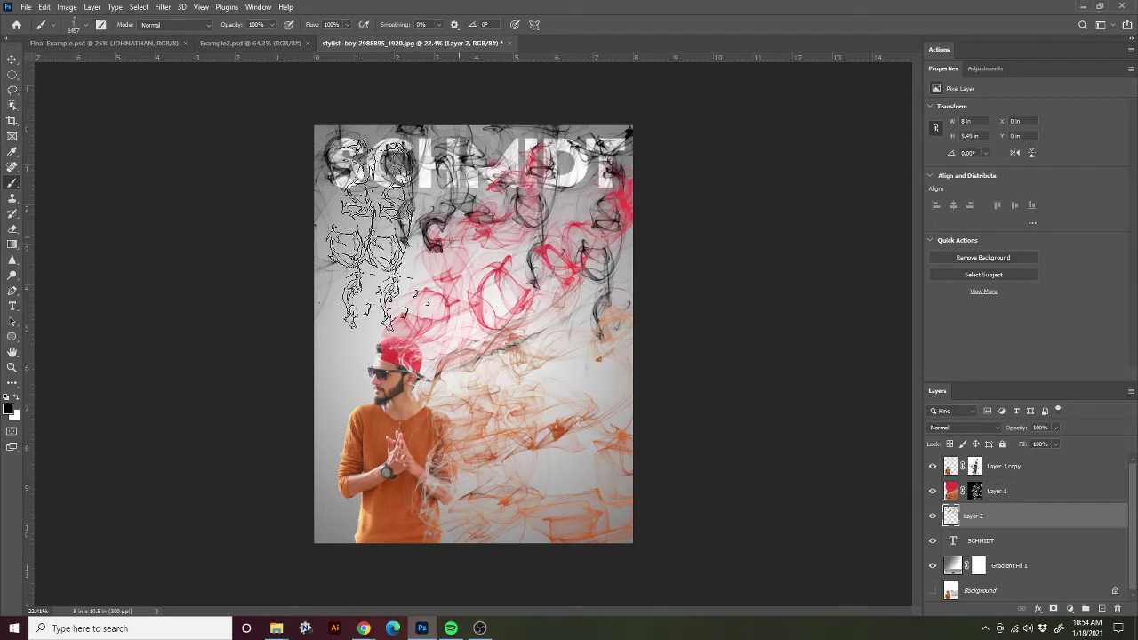
left_click(12, 59)
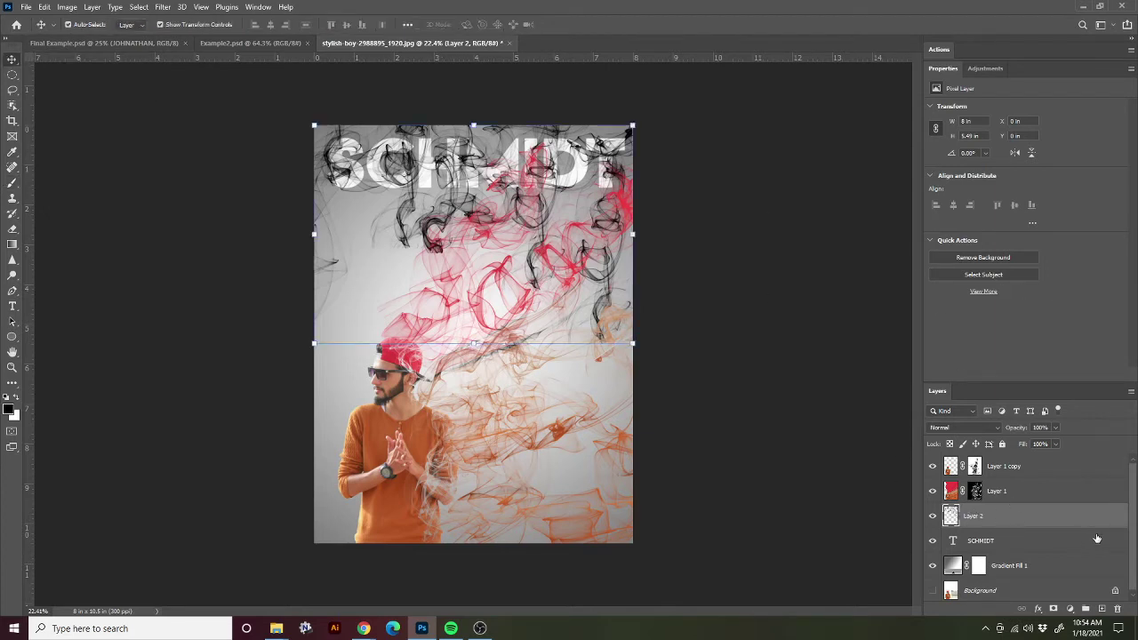
Clip Layer 2's black smoke to the SCHMIDT text layer as a clipping mask
left_click(1131, 393)
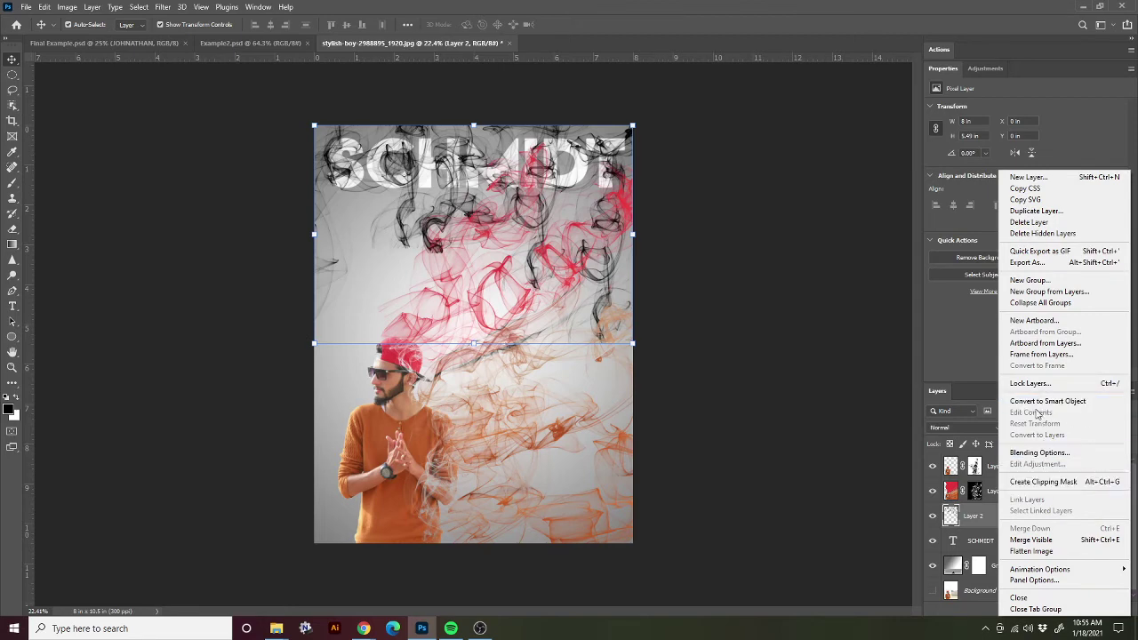
left_click(975, 391)
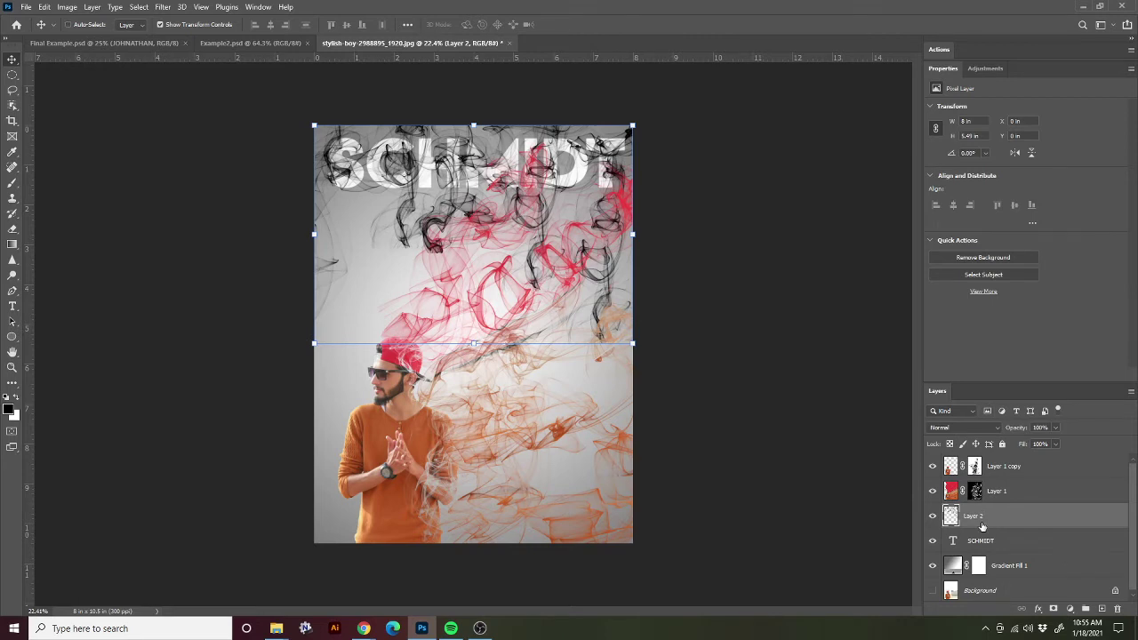
left_click(981, 527, "alt")
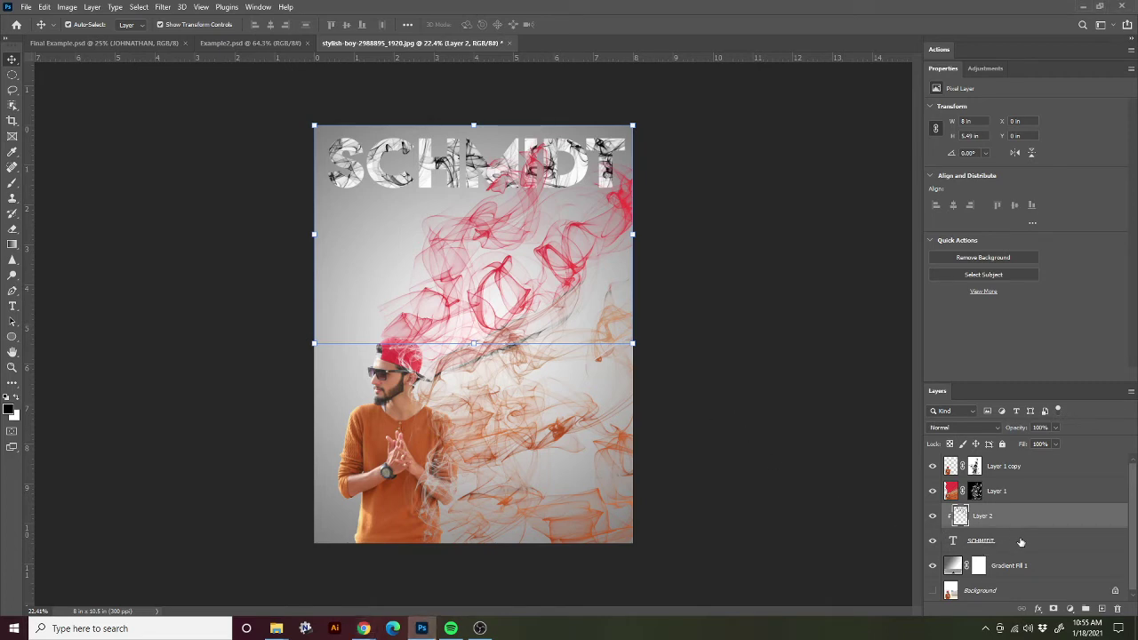
left_click(1013, 541)
left_click(1039, 610)
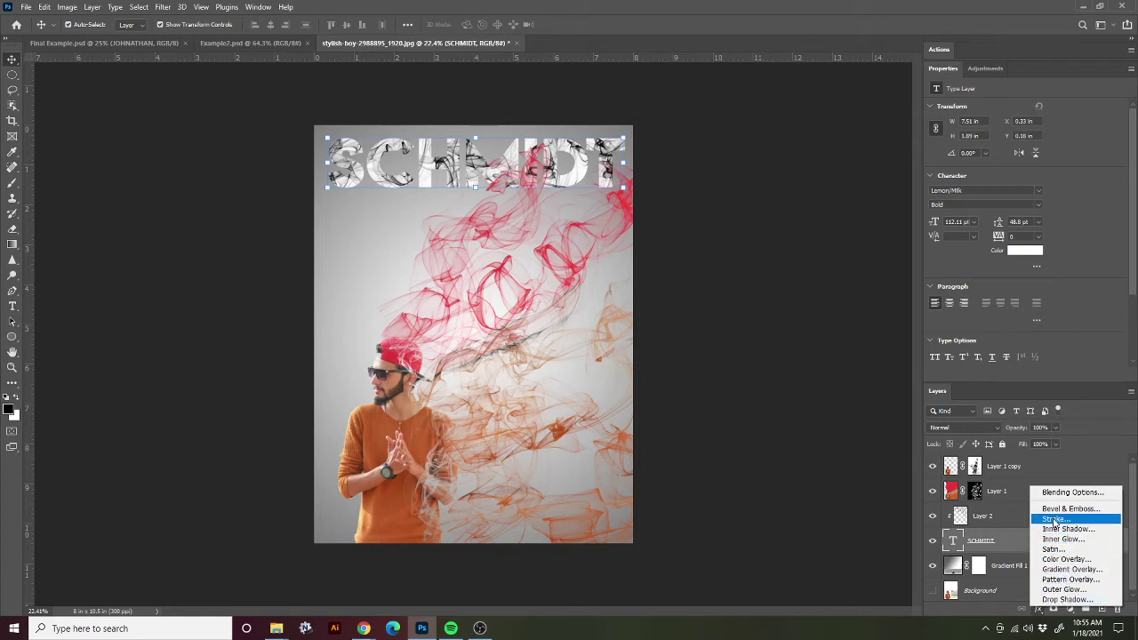
Add a 5 px black Stroke effect to the SCHMIDT text
left_click(1025, 491)
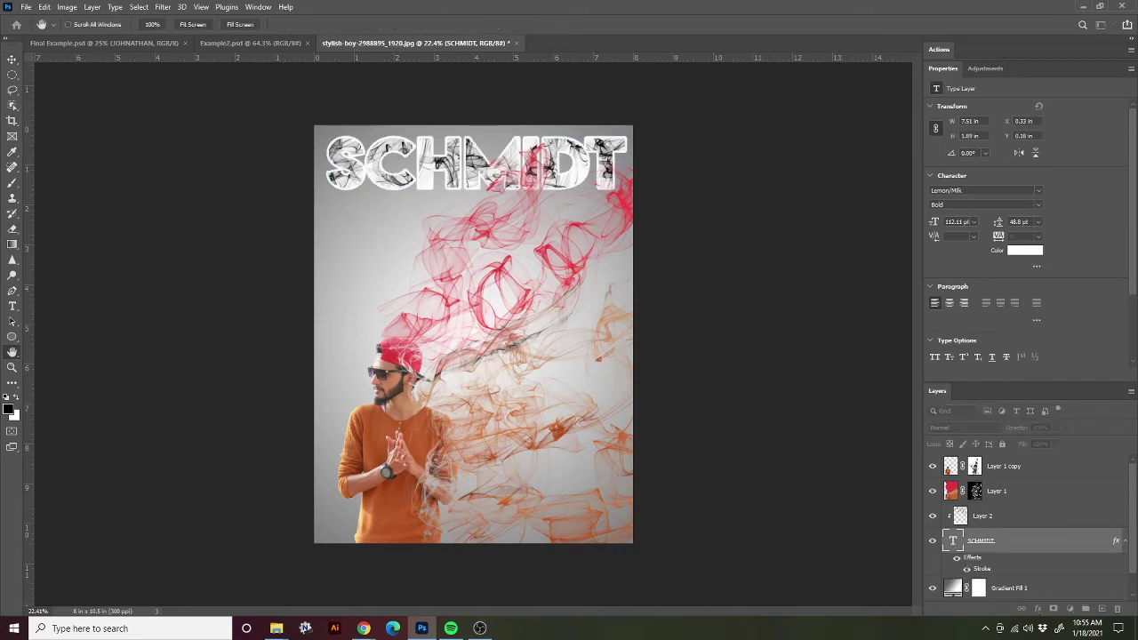
mouse_move(596, 125)
left_mouse_down()
mouse_move(831, 139)
mouse_move(860, 120)
mouse_move(931, 127)
left_mouse_up()
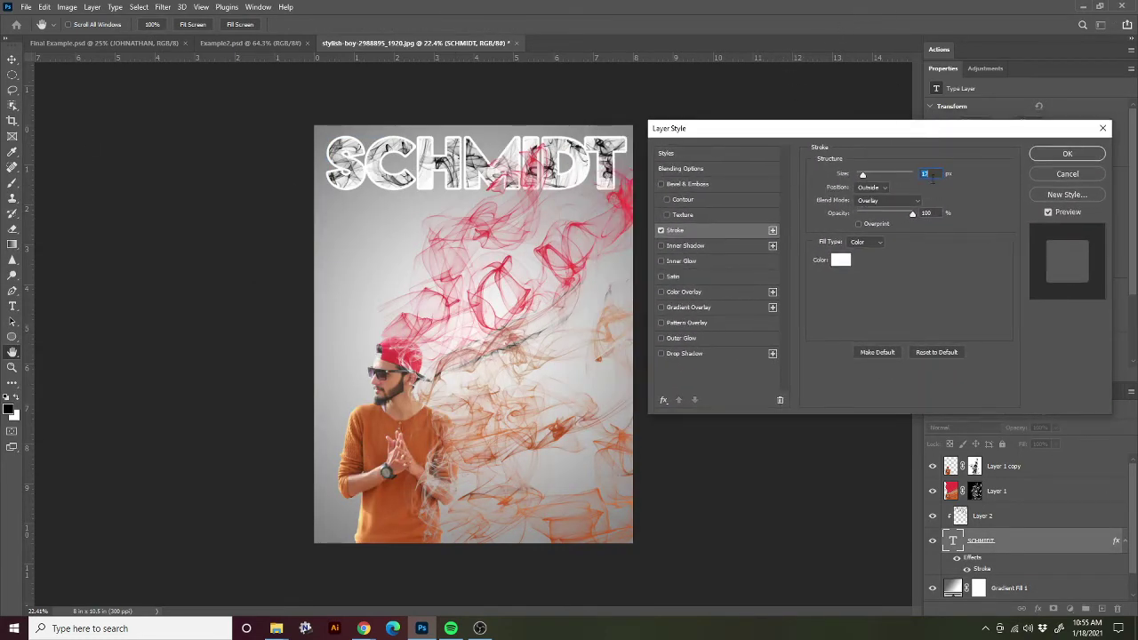
type("5")
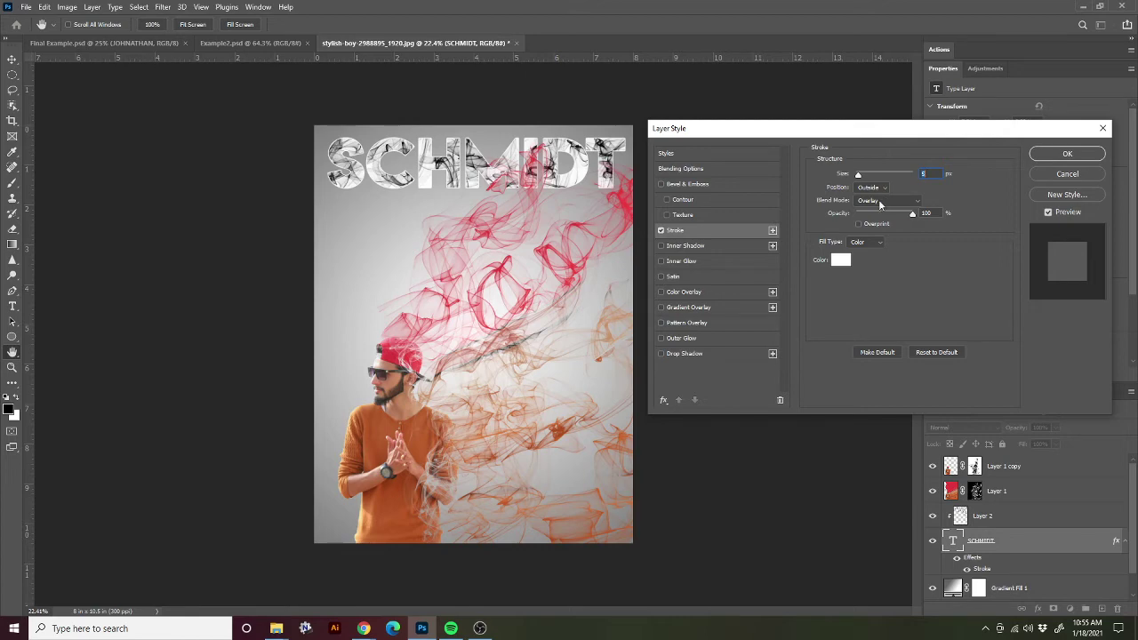
left_click(840, 260)
left_click(92, 318)
left_click(81, 343)
left_click(277, 189)
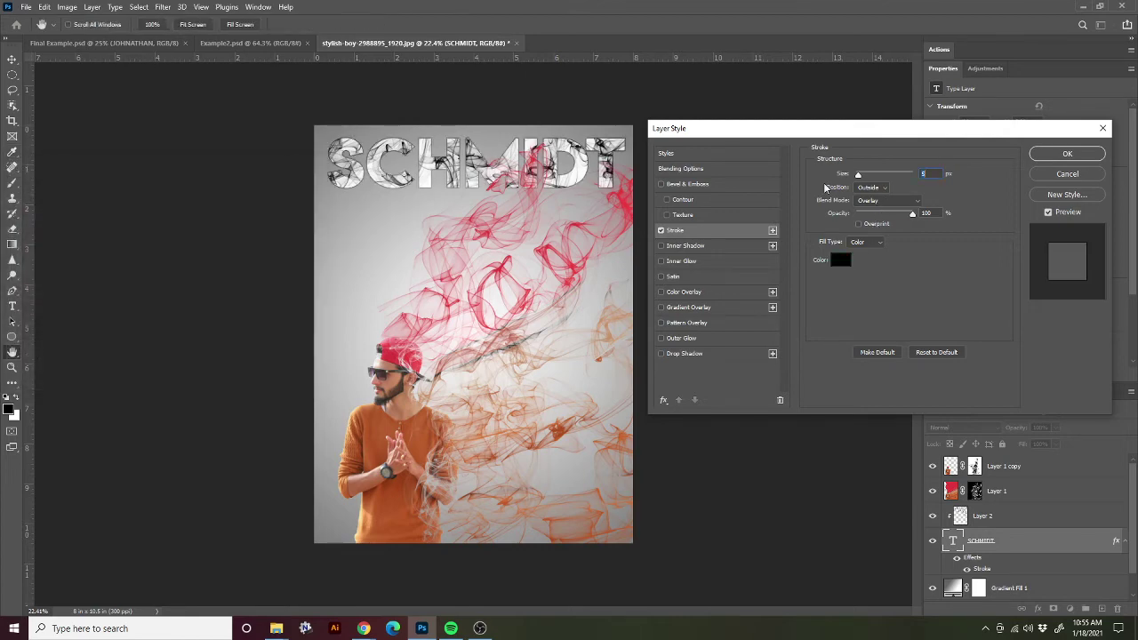
Set the stroke blend mode to Darken and lower its opacity to 50%
left_click(908, 201)
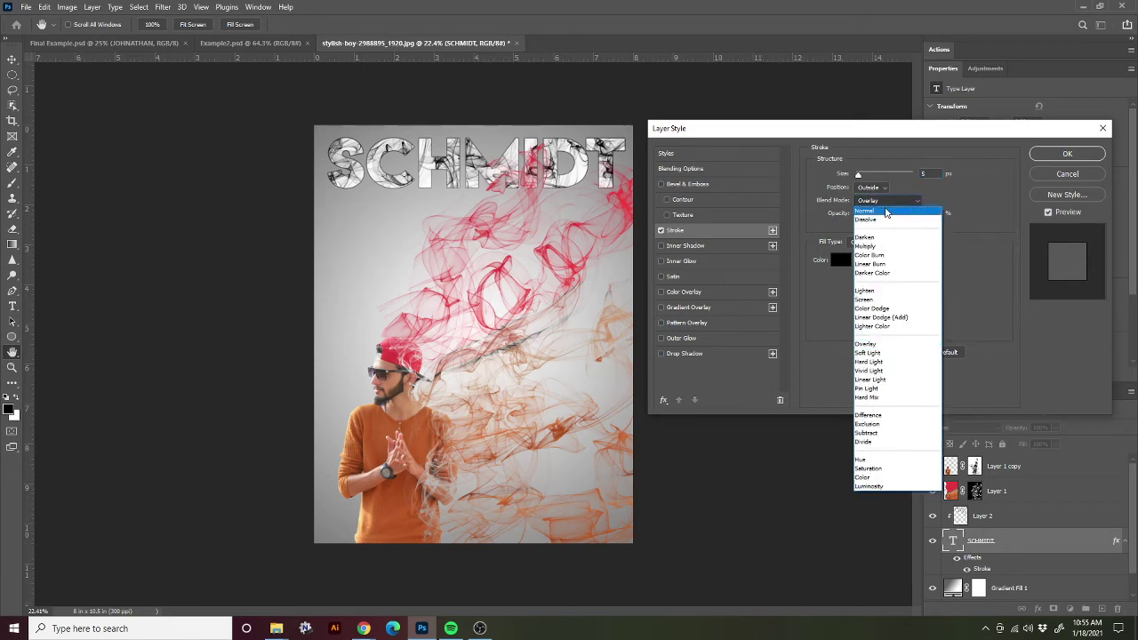
left_click(886, 237)
left_click_drag(912, 216, 889, 223)
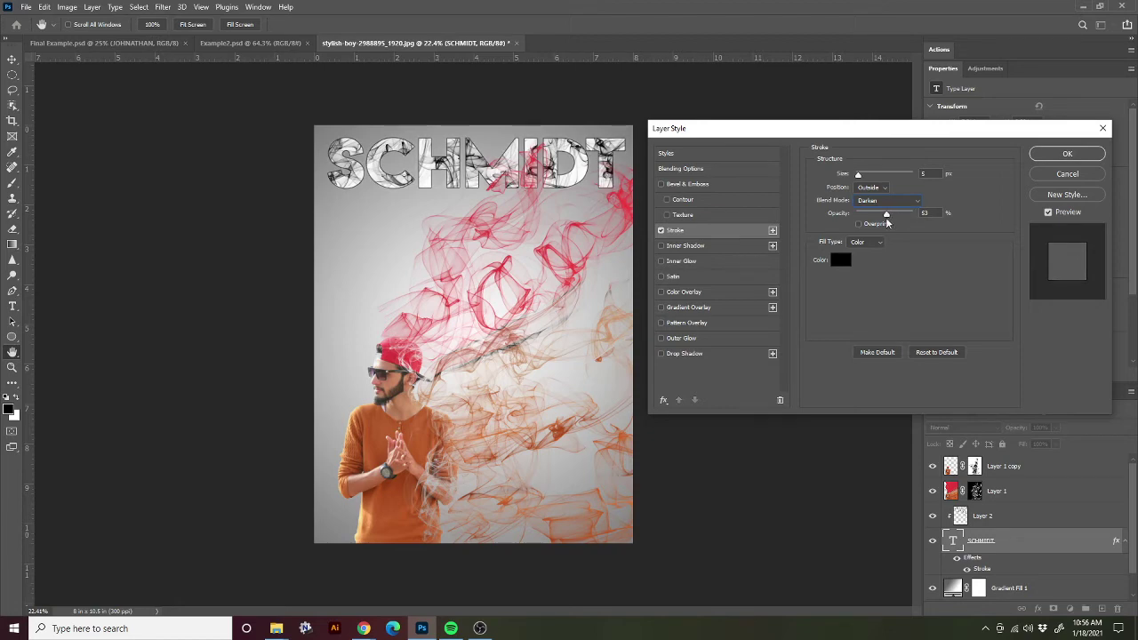
left_click(885, 223)
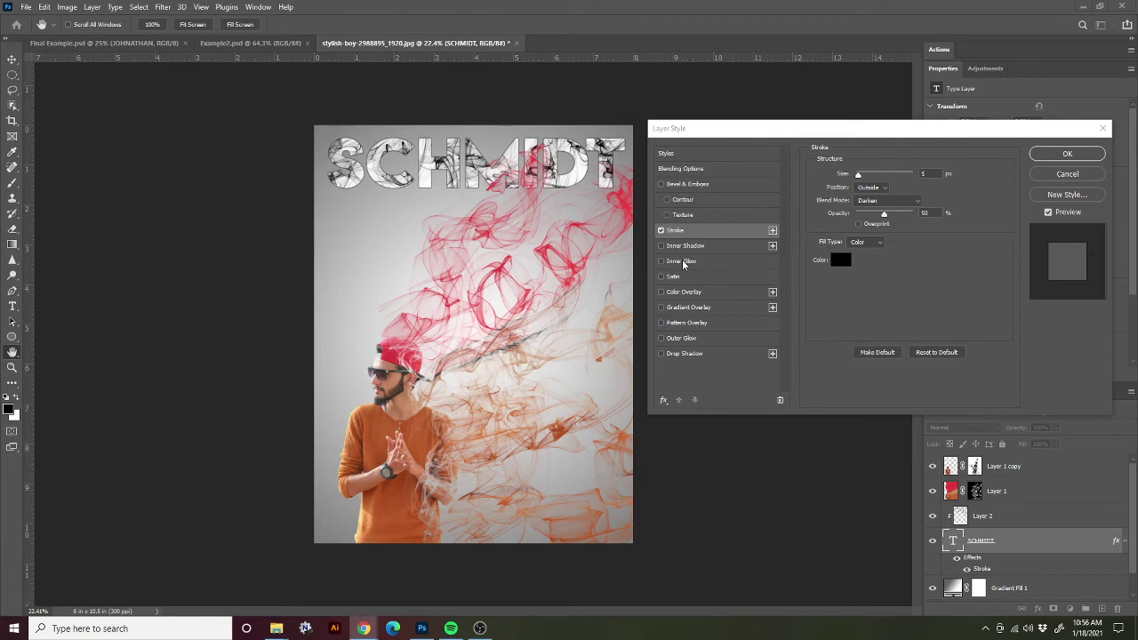
key("alt+Tab")
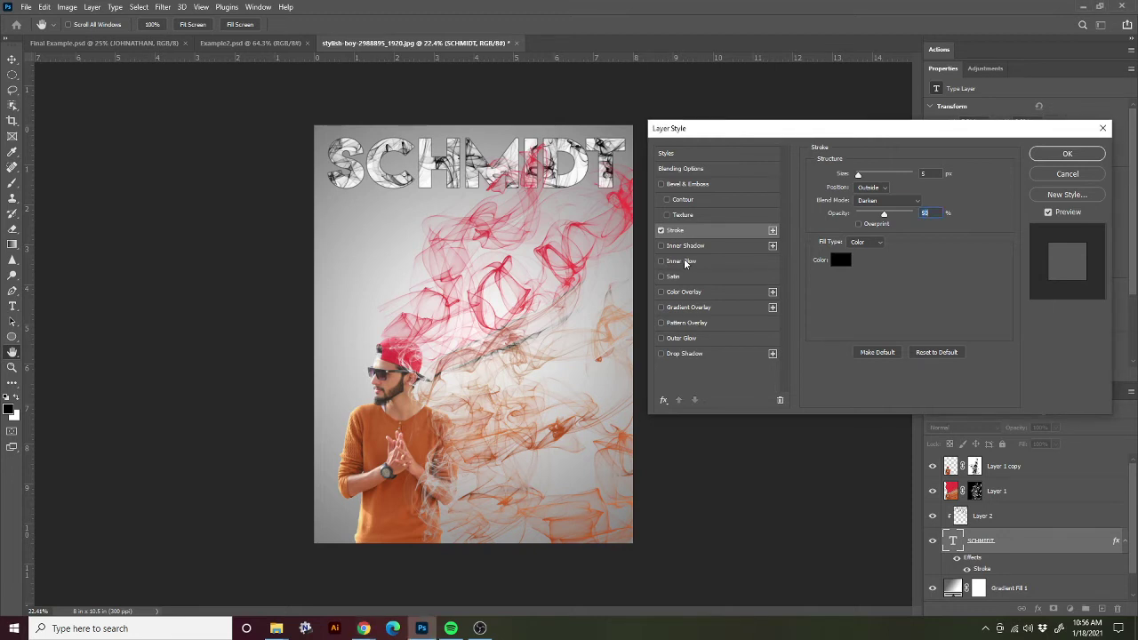
left_click(705, 261)
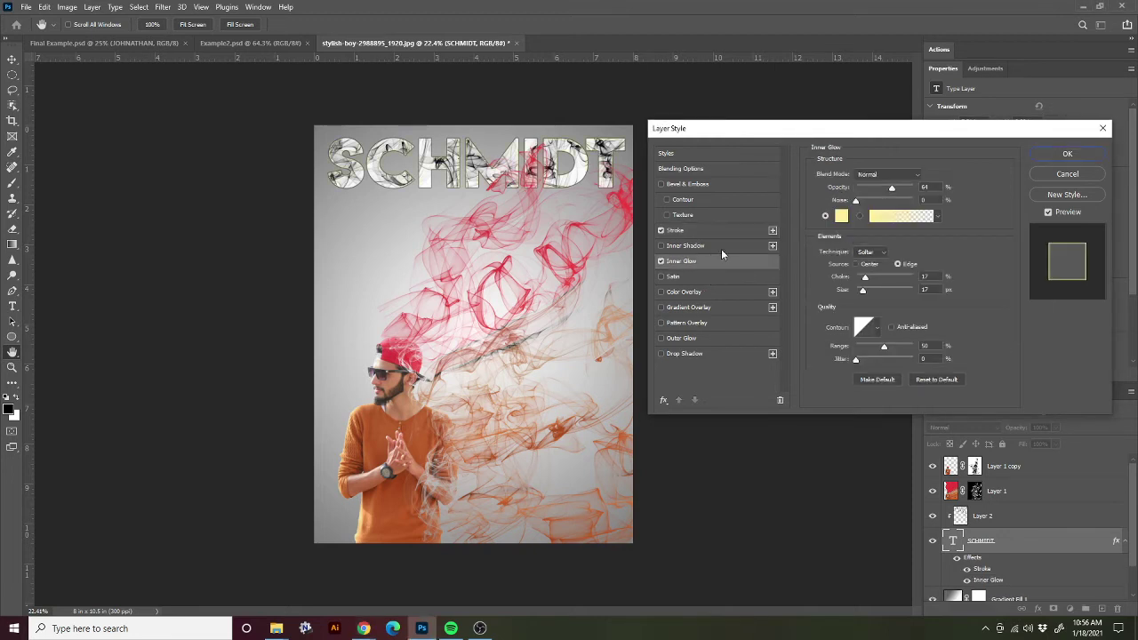
left_click(840, 217)
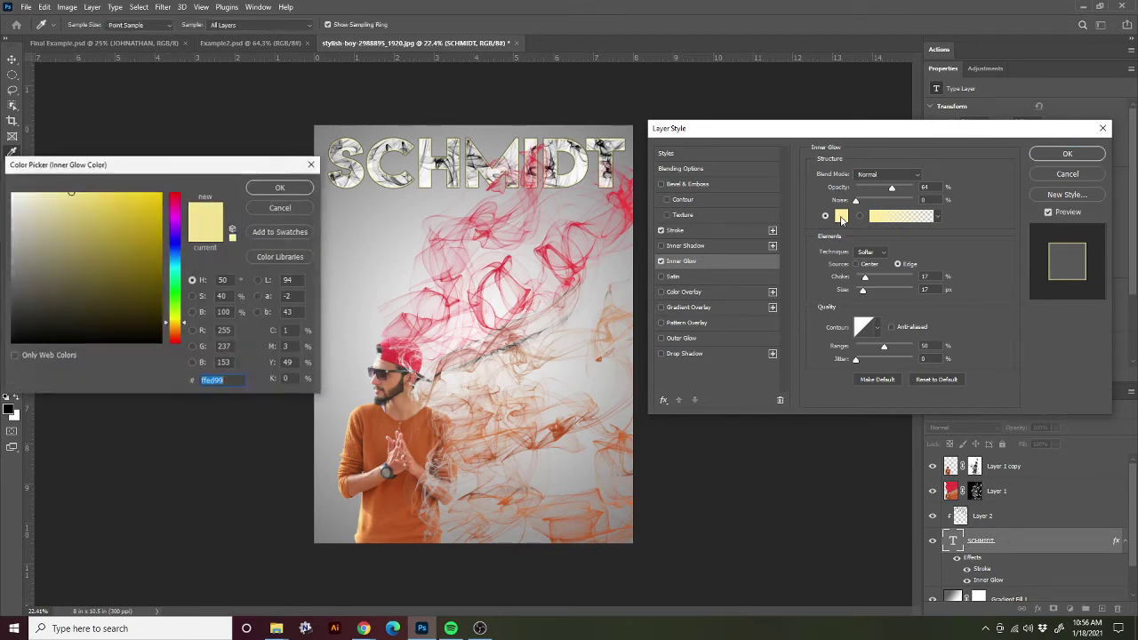
left_click(82, 320)
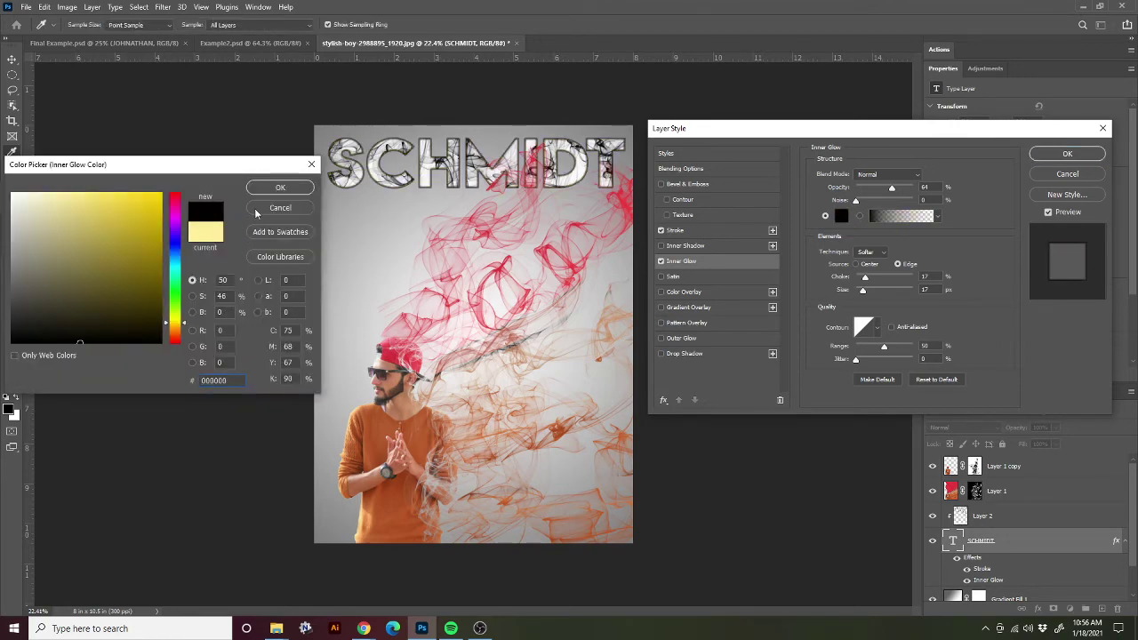
left_click(280, 187)
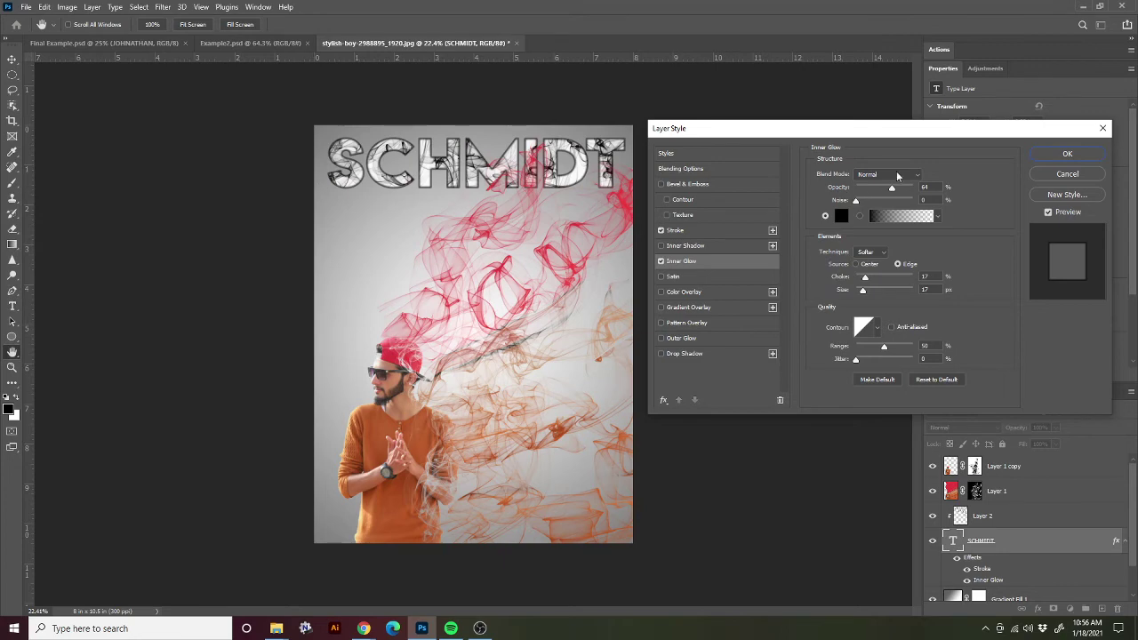
left_click(897, 175)
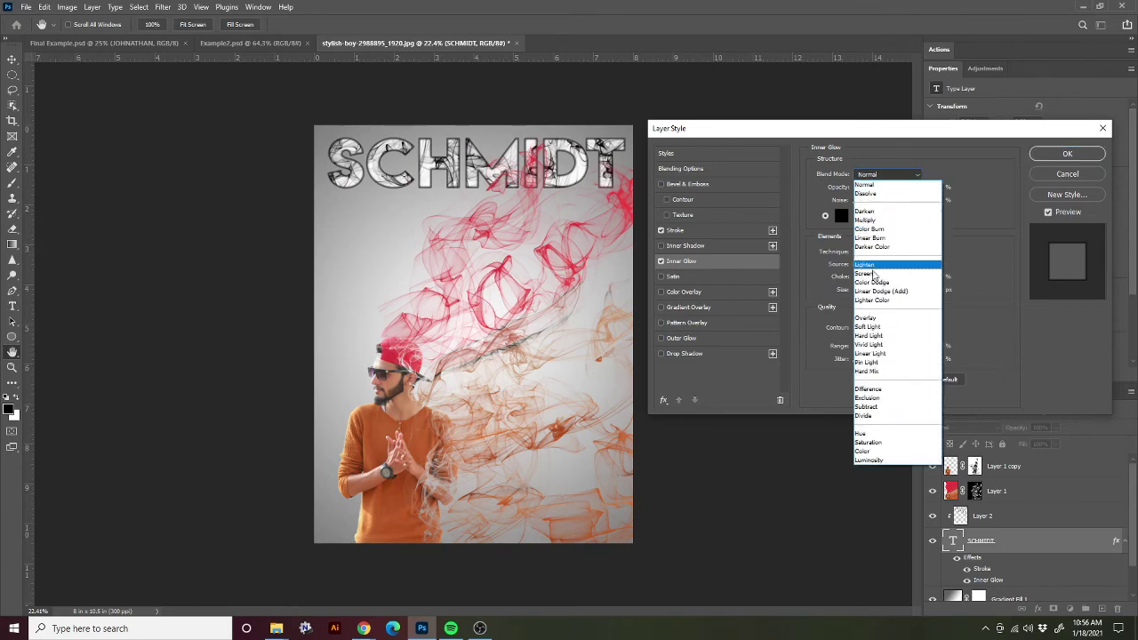
left_click(873, 220)
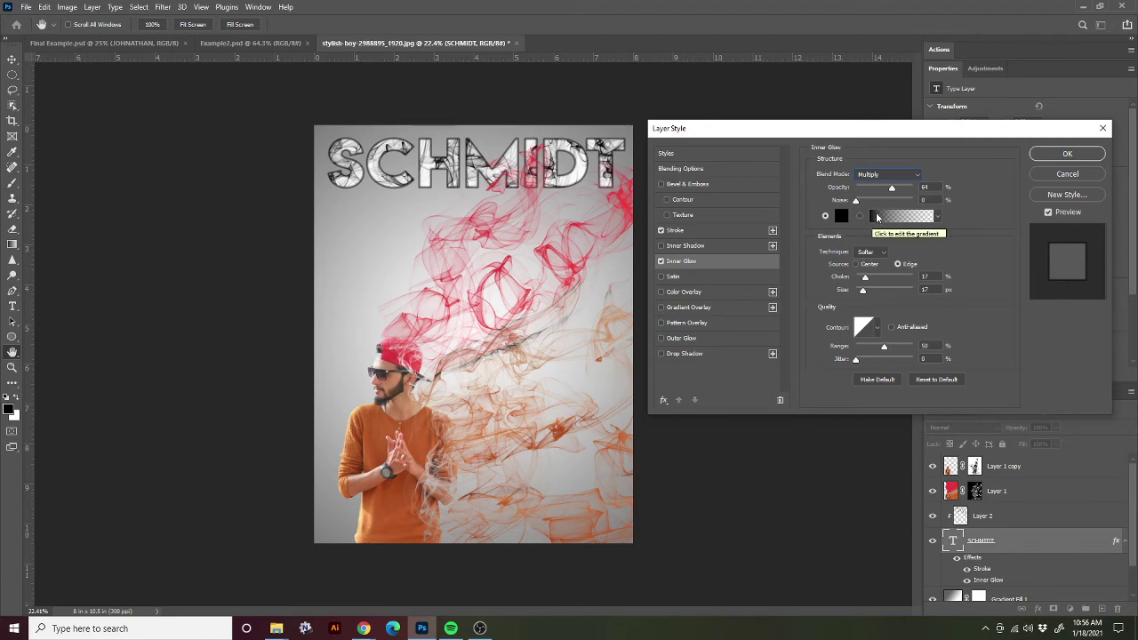
left_click_drag(893, 189, 878, 192)
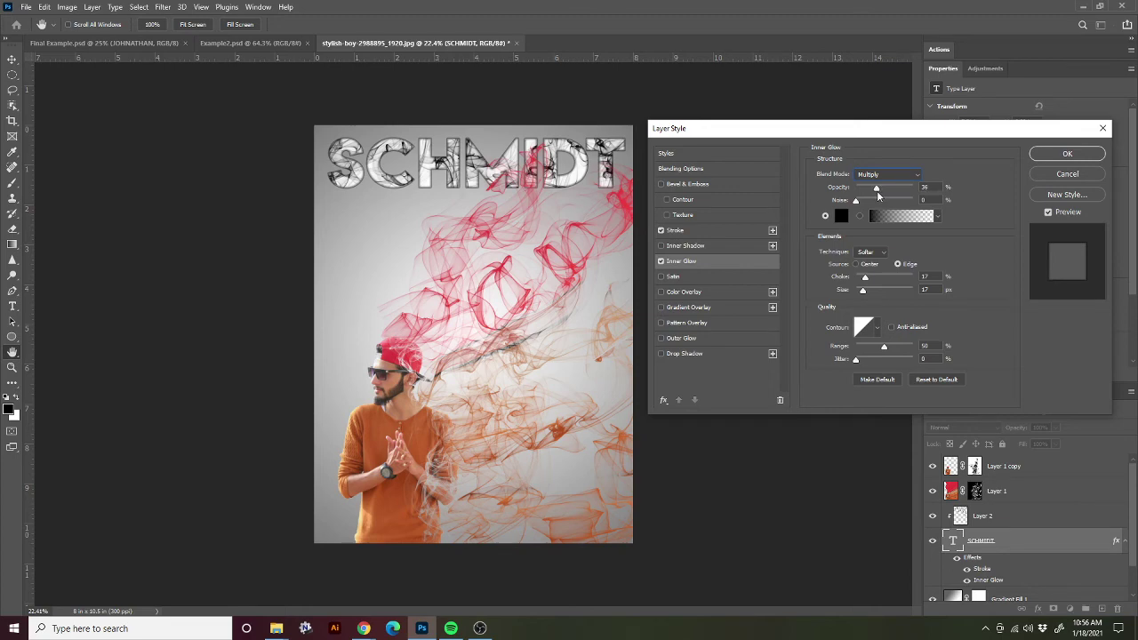
left_click_drag(877, 190, 877, 190)
left_click(660, 261)
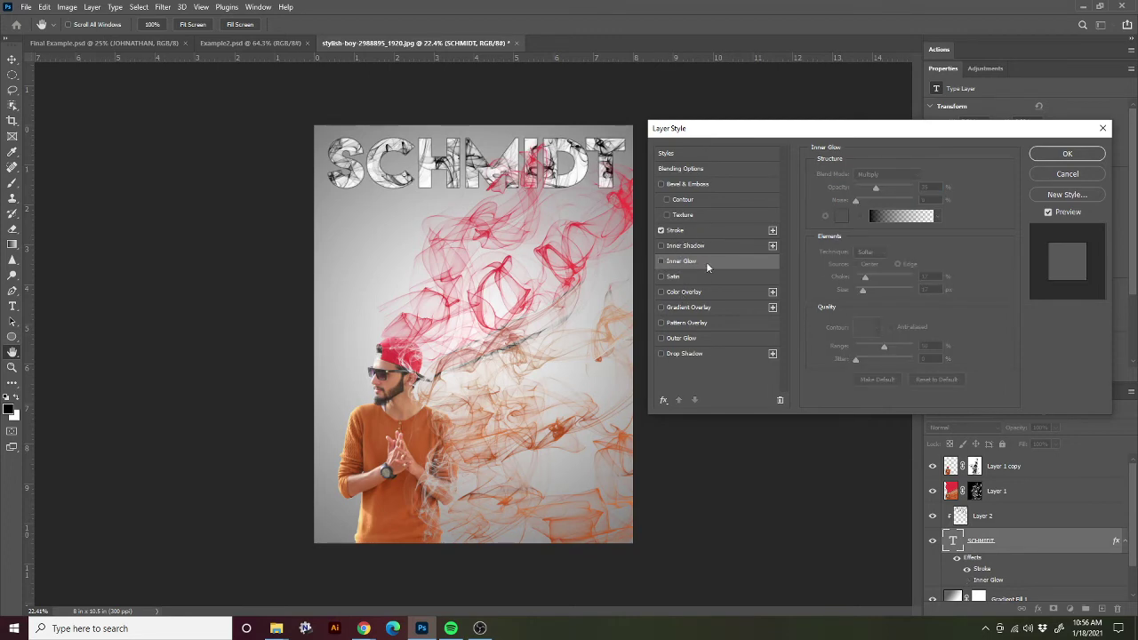
Add a Multiply inner shadow to SCHMIDT: 35% opacity, distance 7, choke 0, size 33
left_click(674, 247)
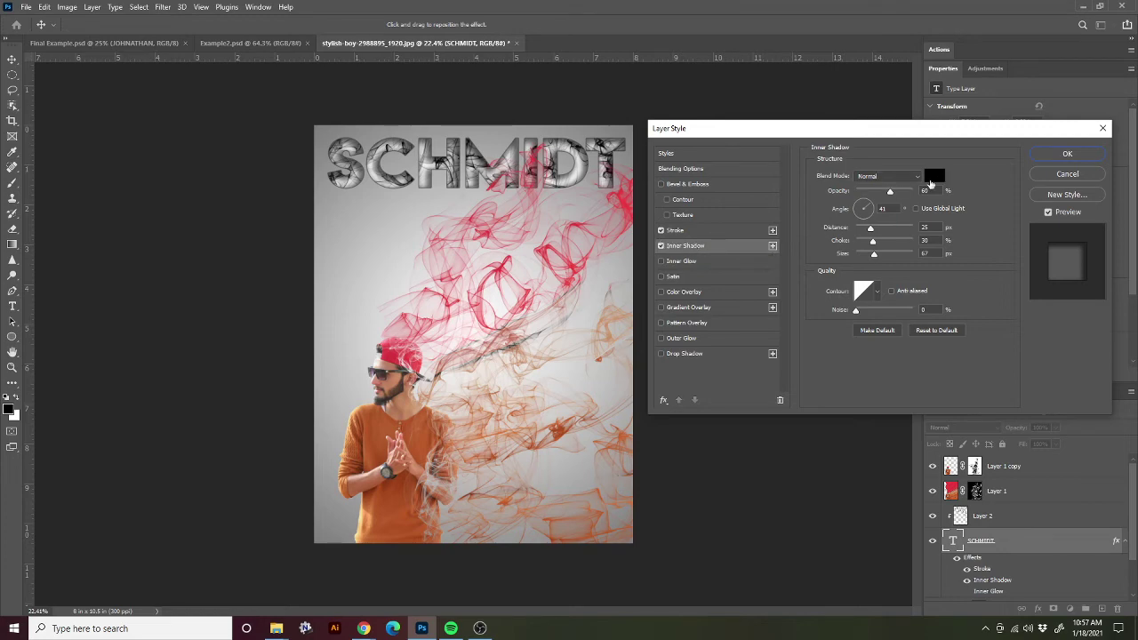
left_click(903, 182)
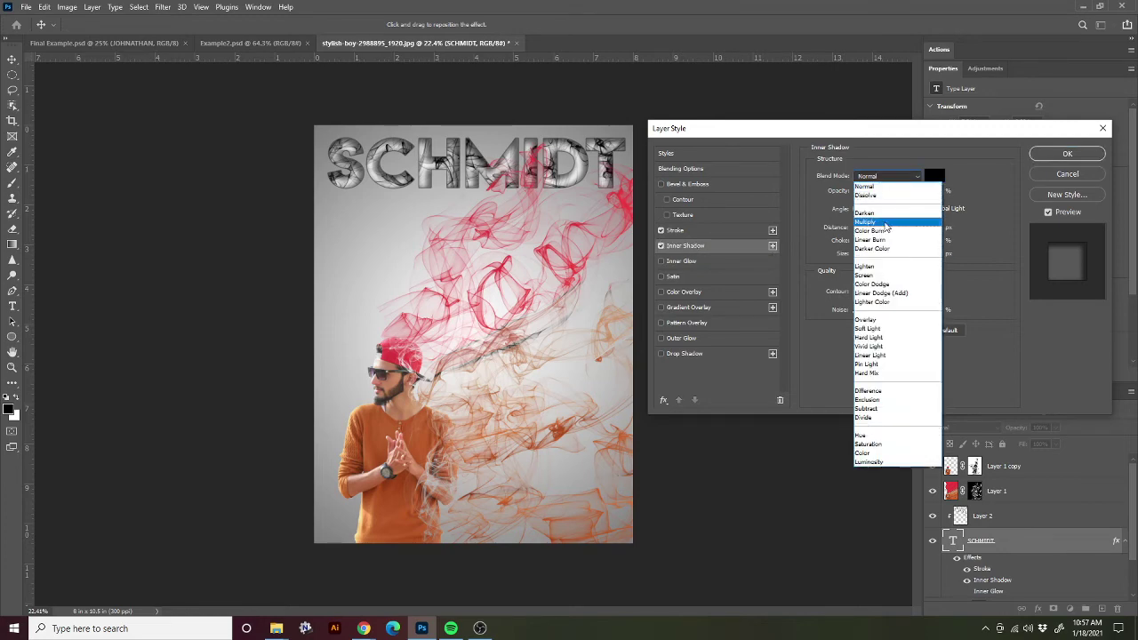
left_click(900, 223)
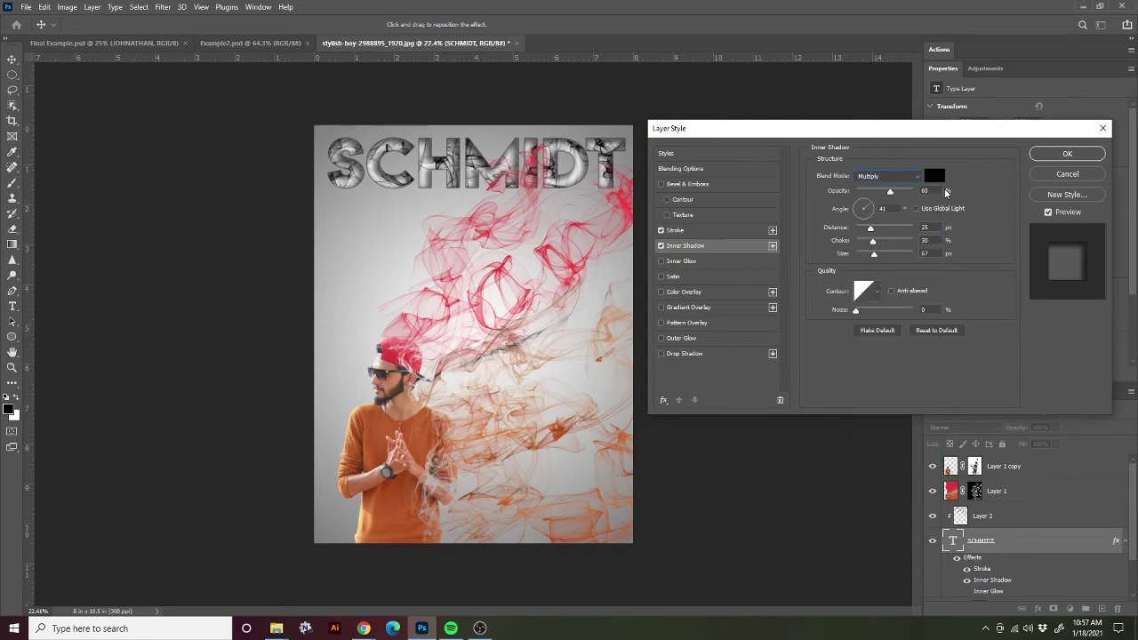
left_click_drag(935, 190, 898, 191)
mouse_move(889, 193)
left_mouse_down()
mouse_move(859, 193)
mouse_move(876, 193)
left_mouse_up()
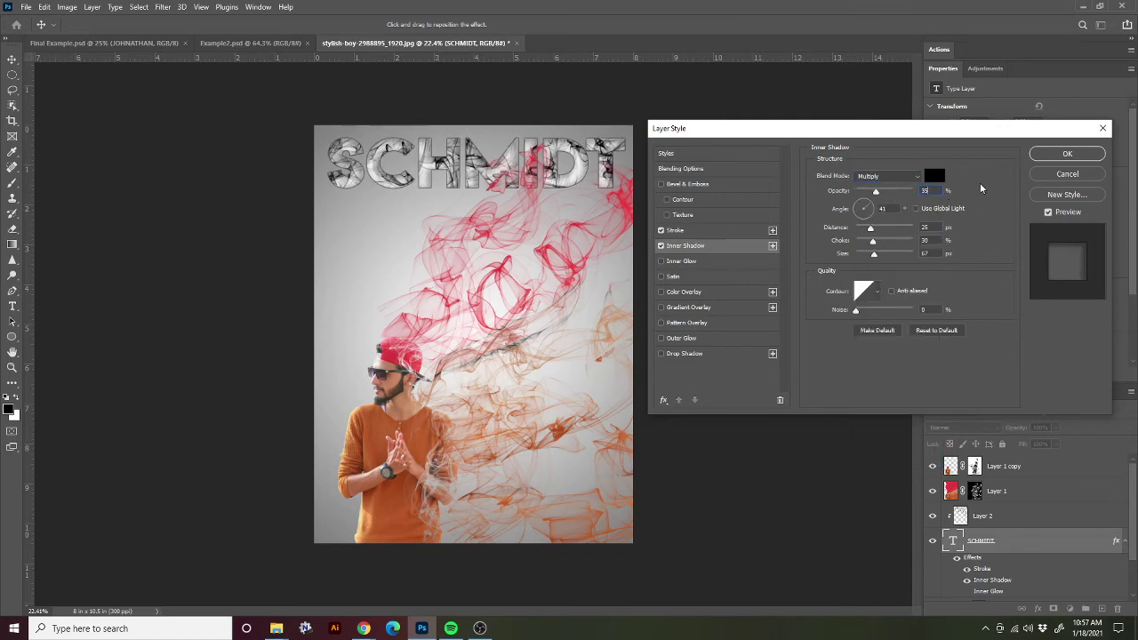
left_click(934, 227)
type("7")
key("Tab")
type("0")
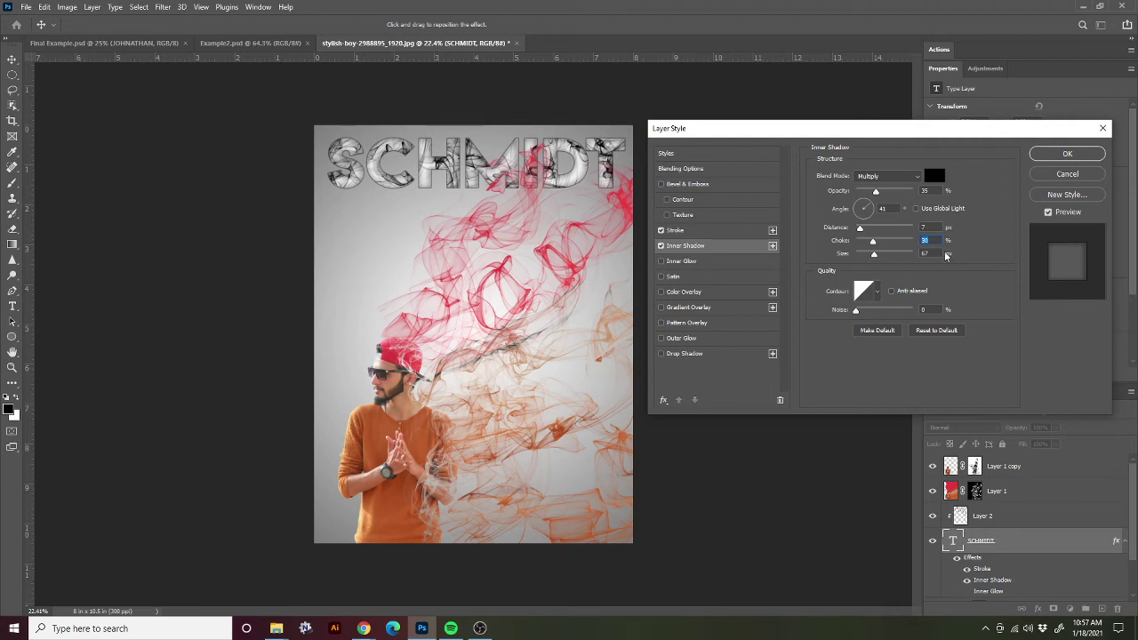
key("Tab")
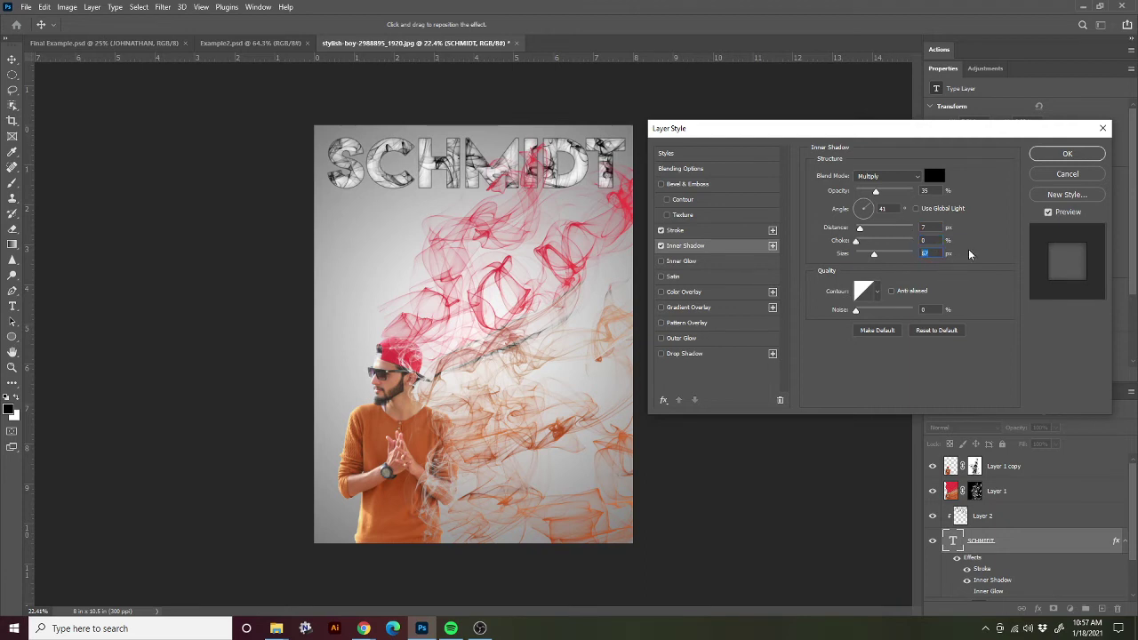
type("33")
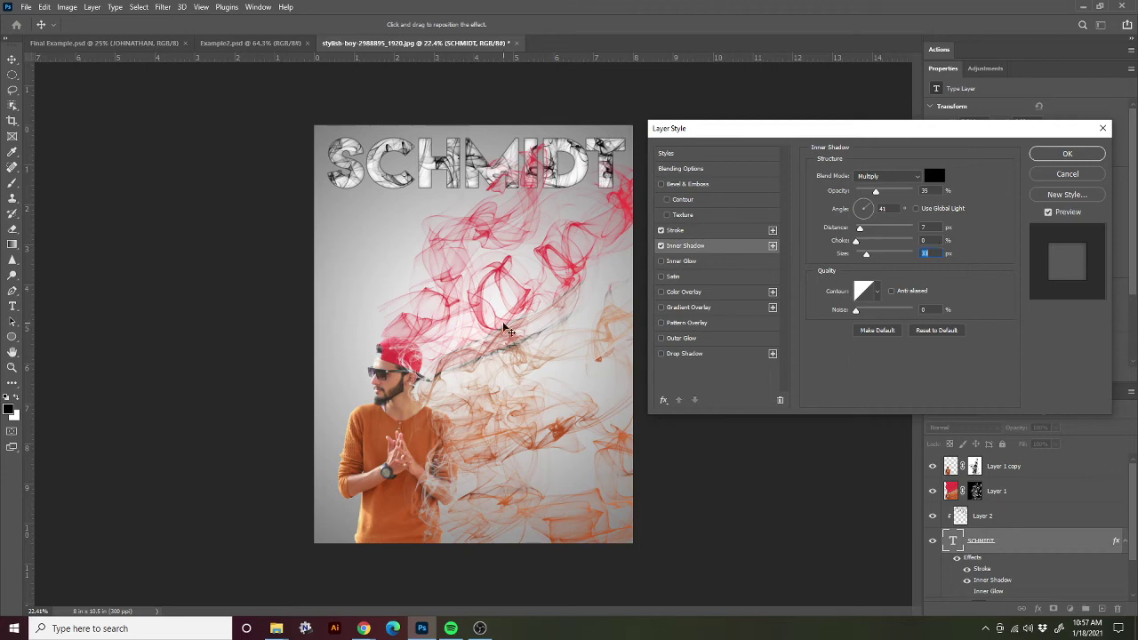
Add a #000000 Normal drop shadow at 40% opacity to SCHMIDT
left_click(694, 354)
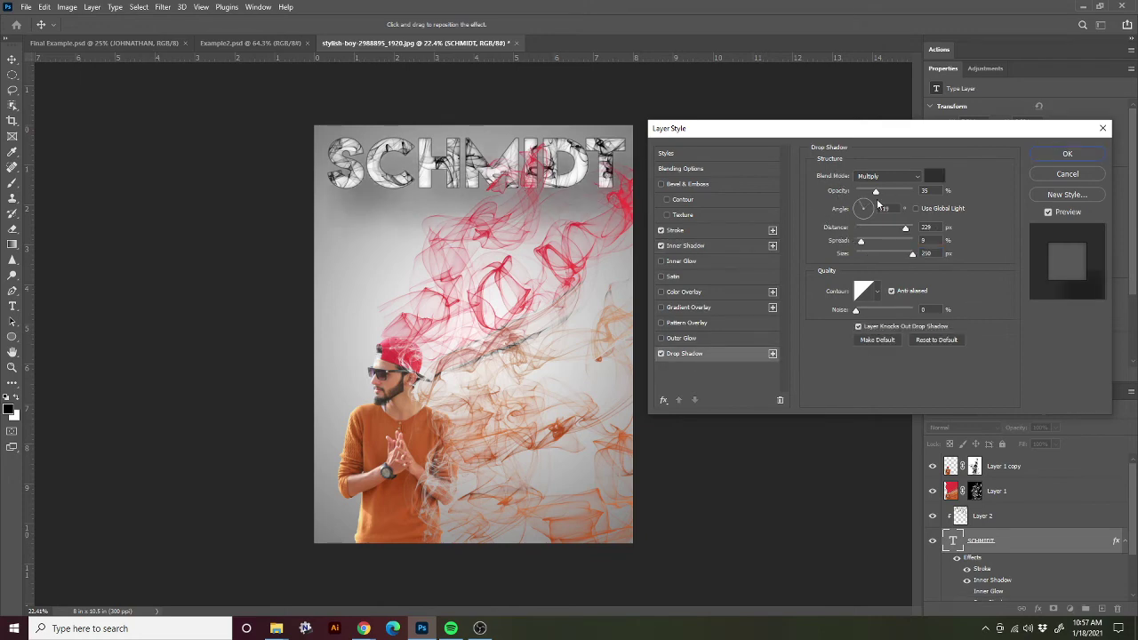
left_click(933, 175)
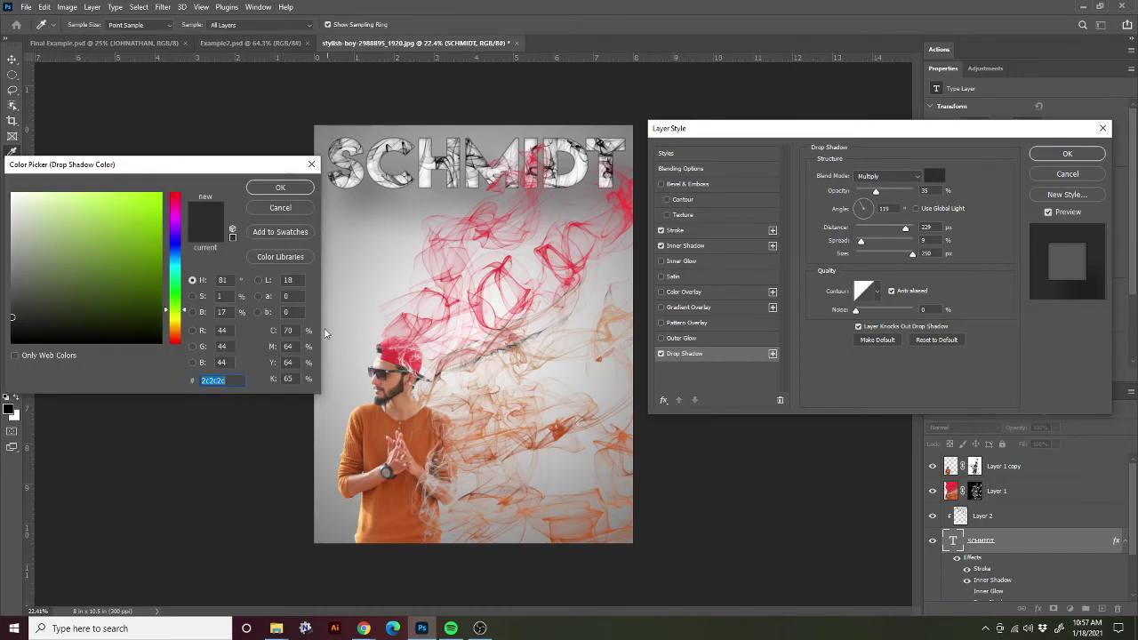
type("000000")
key("Return")
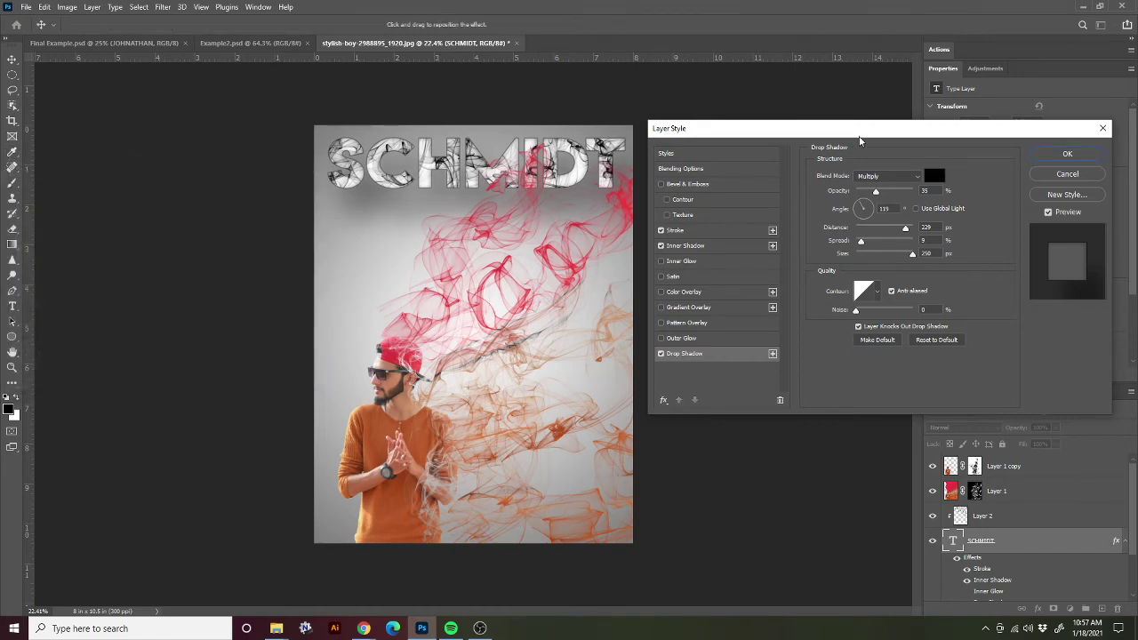
left_click(866, 177)
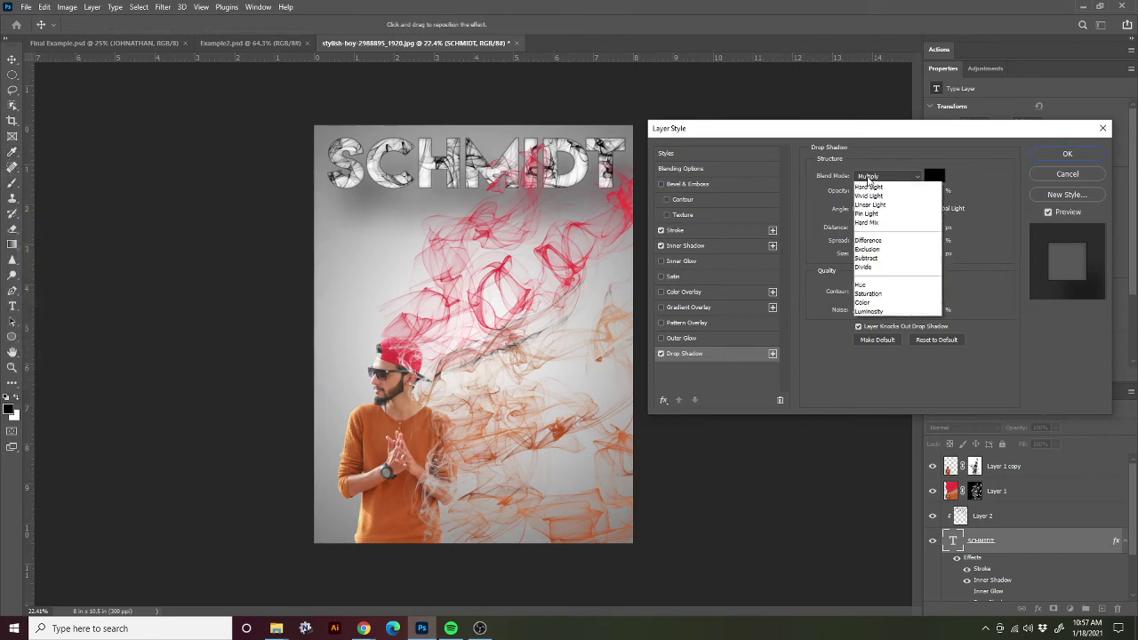
left_click(865, 189)
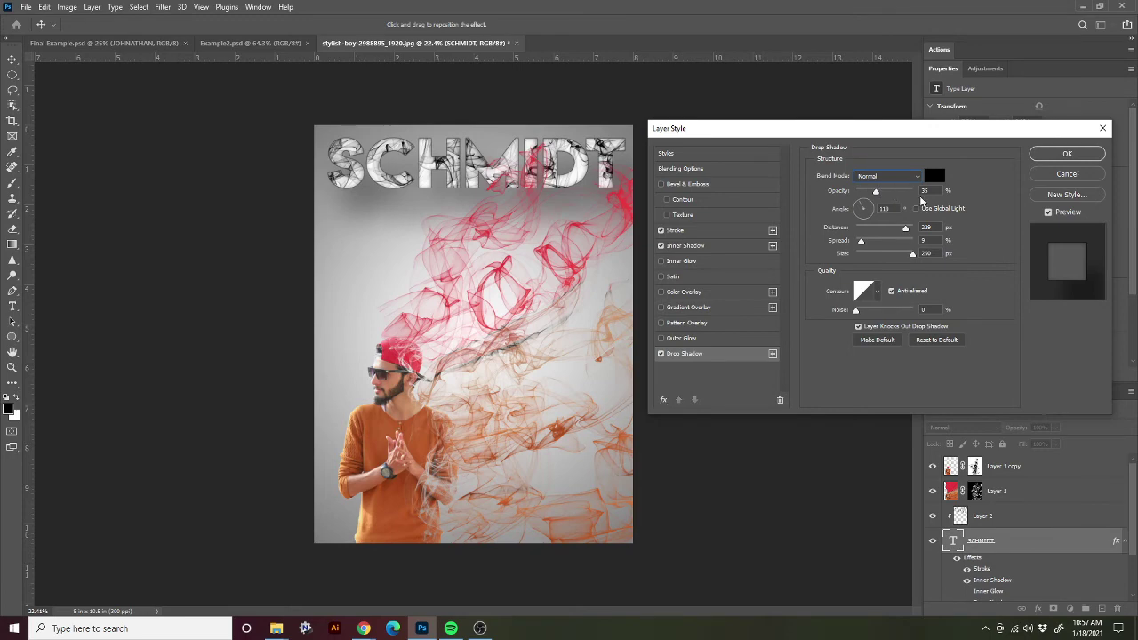
left_click(935, 191)
key("Up")
key("Up")
key("Up")
key("Up")
key("Up")
Set the drop shadow to distance 11, spread 1, size 7 and apply the layer style
left_click(937, 227)
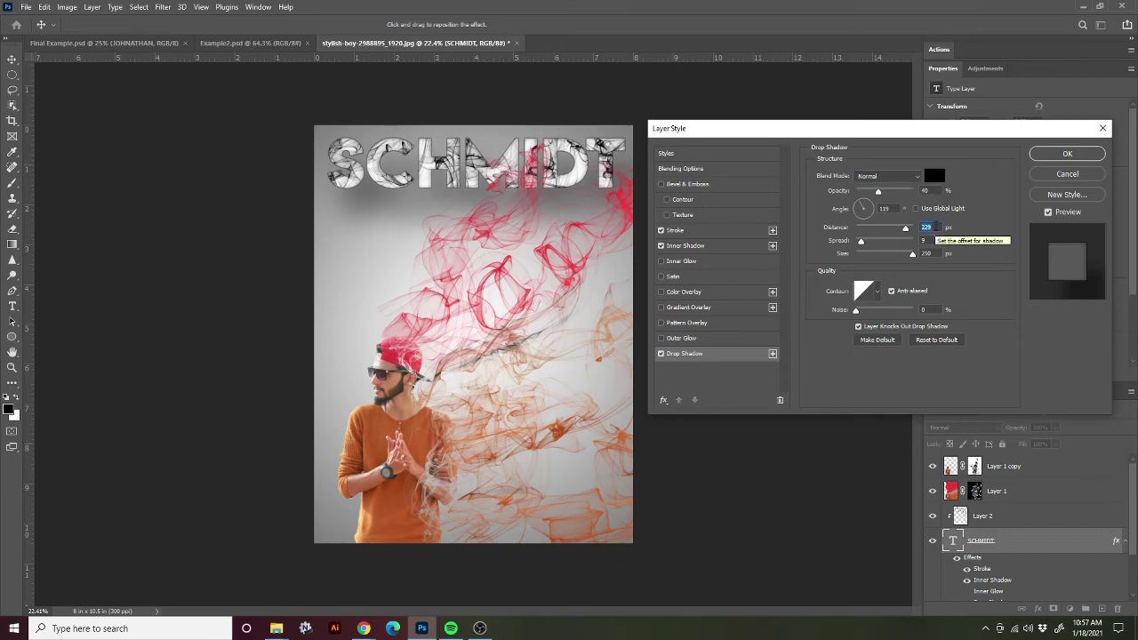
type("11")
key("Tab")
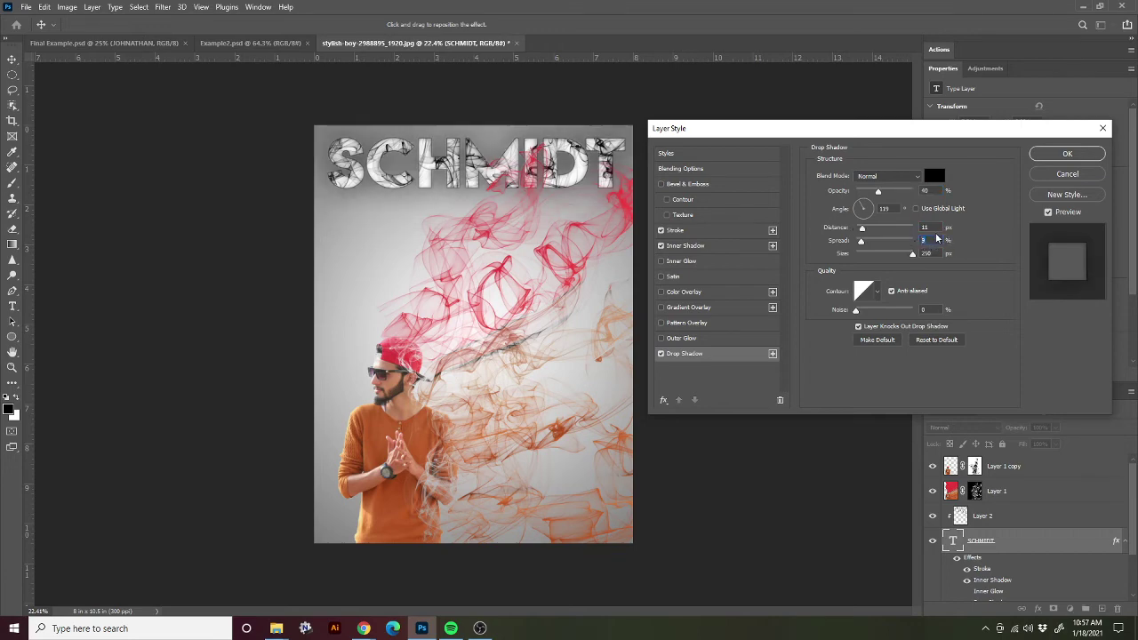
type("1")
left_click(931, 253)
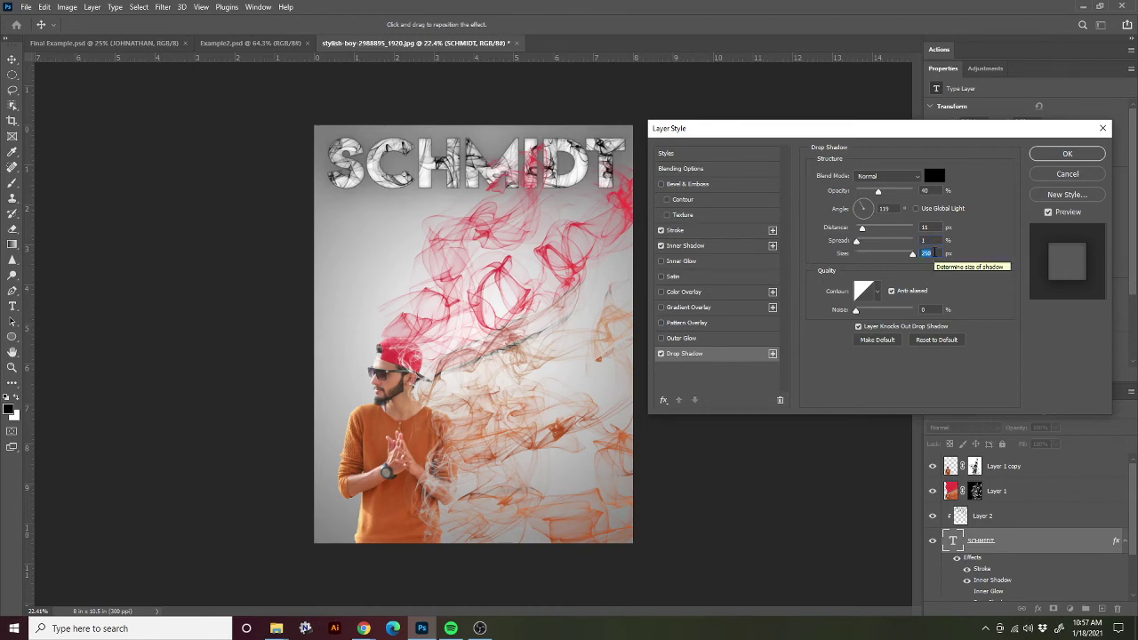
type("7")
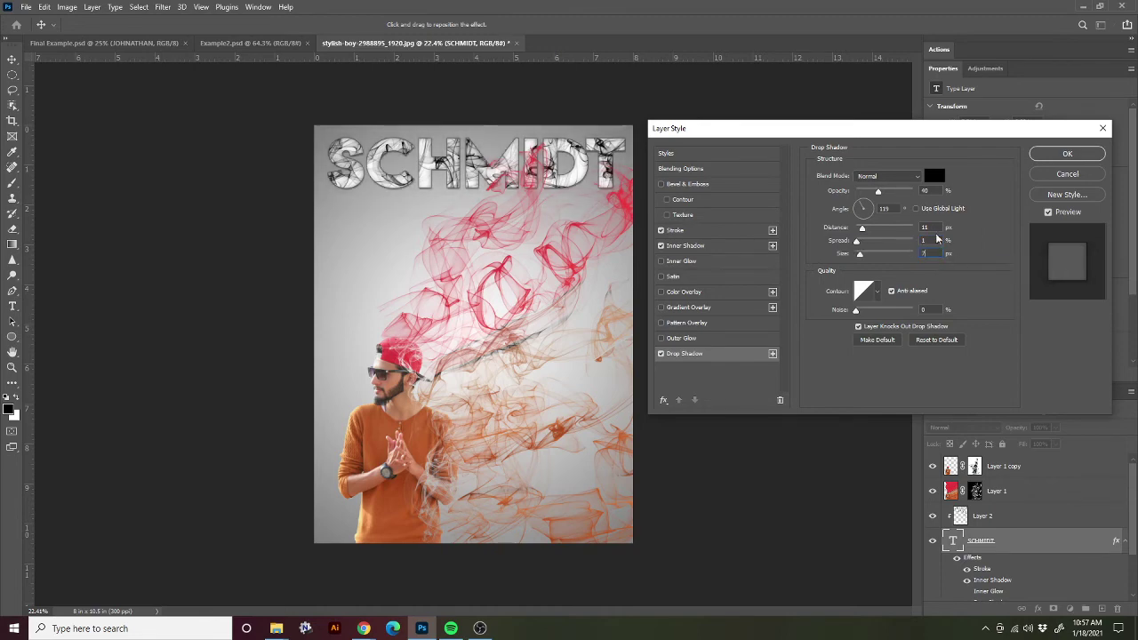
left_click(932, 239)
left_click(1063, 154)
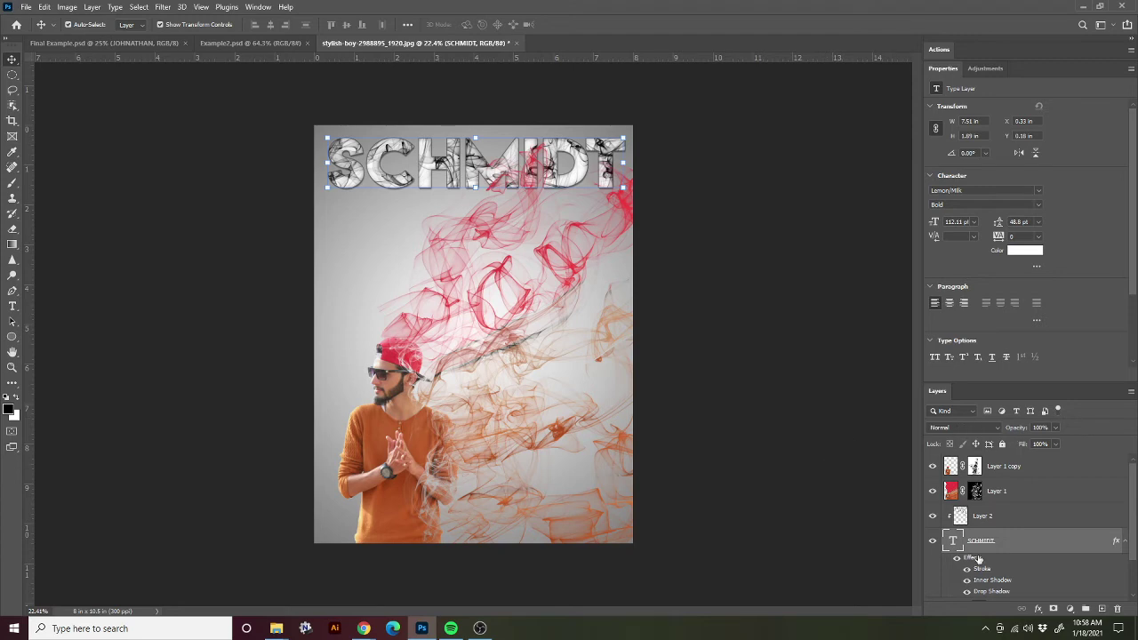
Set the SCHMIDT layer's blend mode to Multiply
left_click(969, 425)
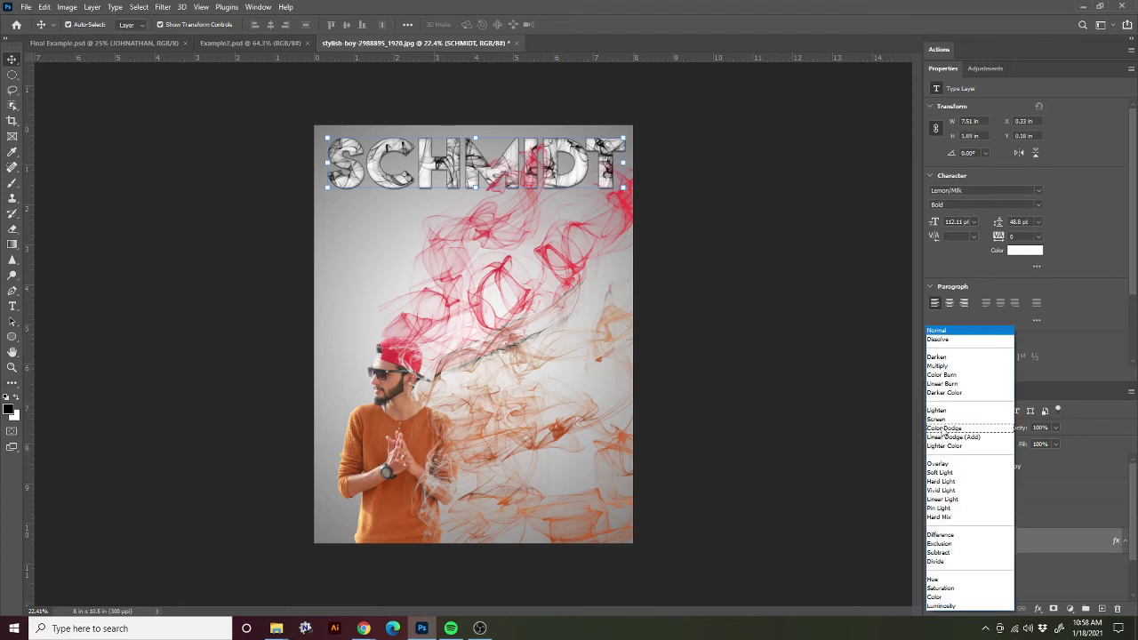
left_click(947, 367)
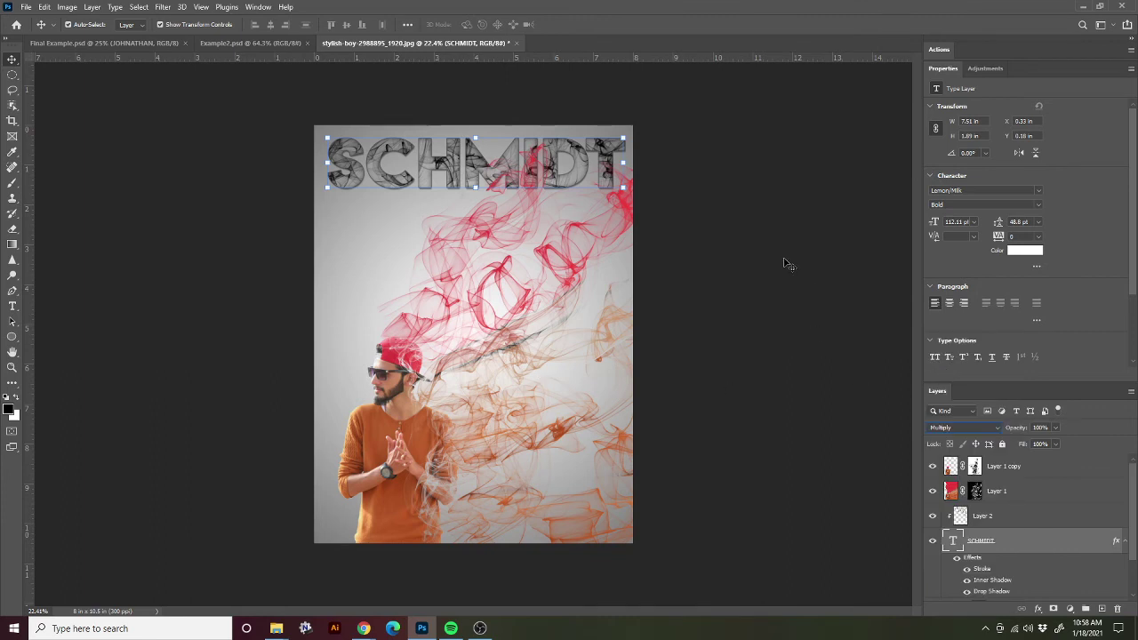
left_click(211, 172)
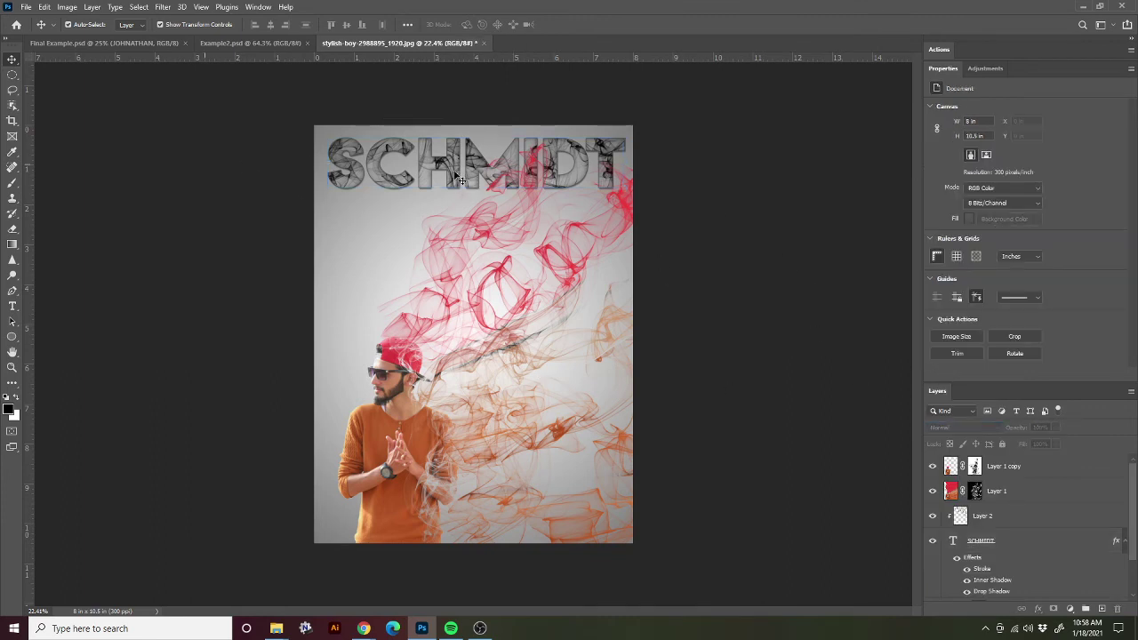
Move Layer 2 and SCHMIDT together above the person layers
left_click(425, 167)
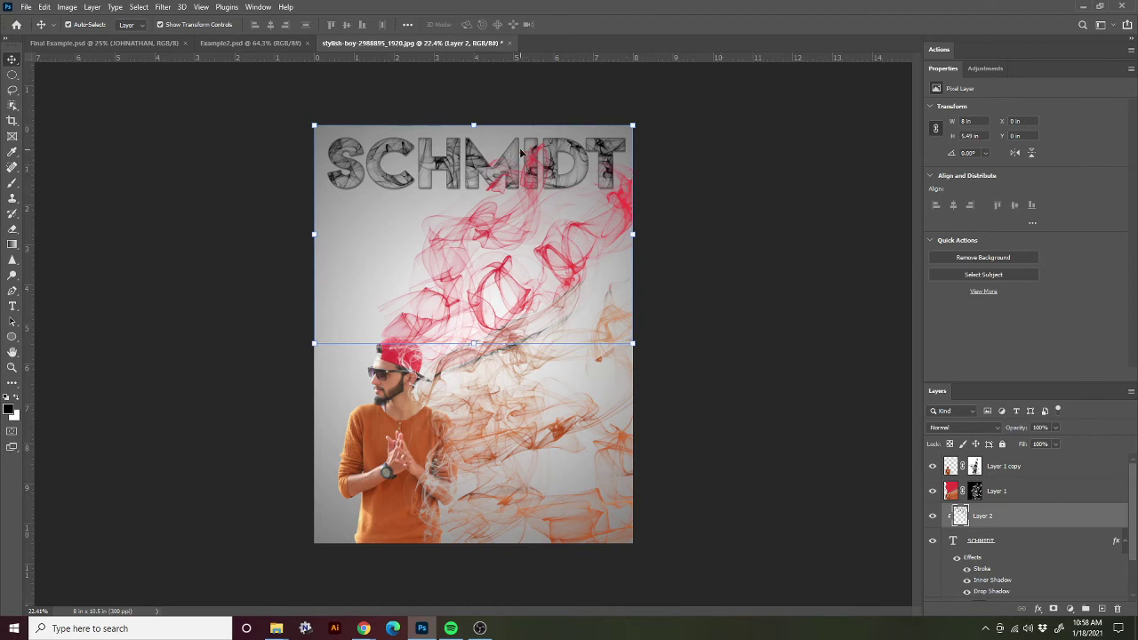
scroll(530, 166, "up", 5)
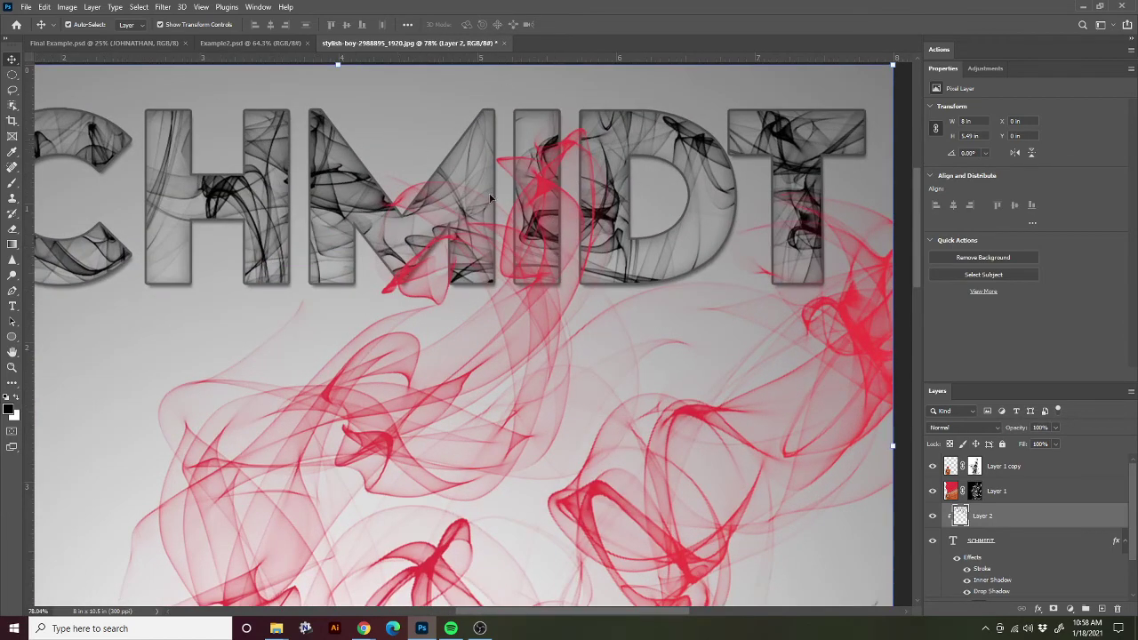
key("ctrl+0")
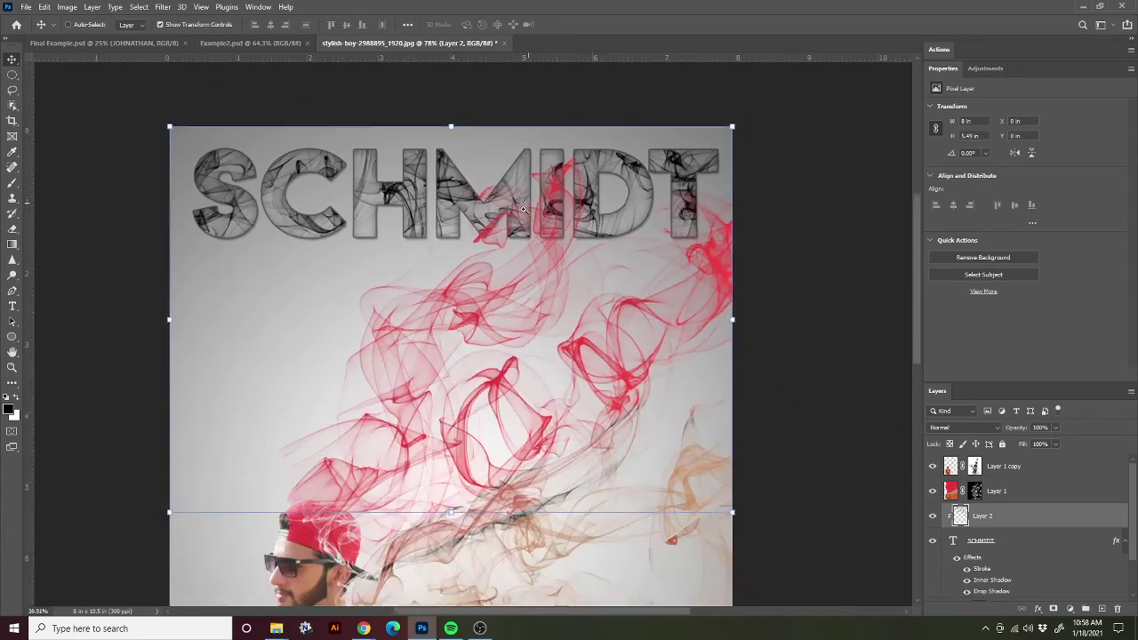
left_click(1010, 468)
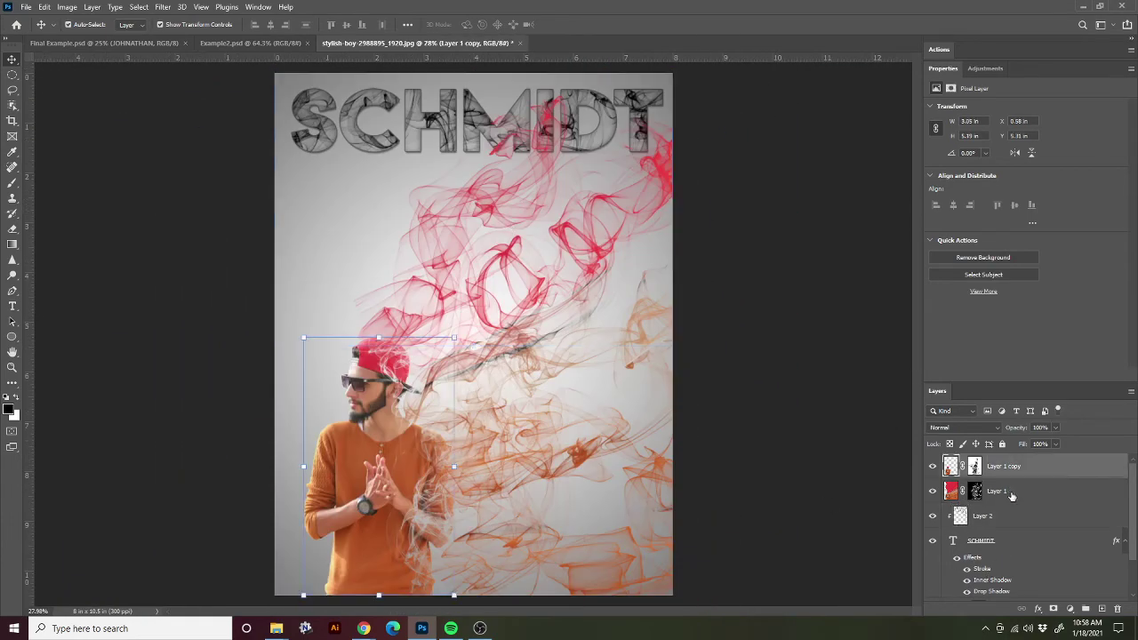
left_click(1005, 516)
left_click_drag(1021, 524, 1017, 459)
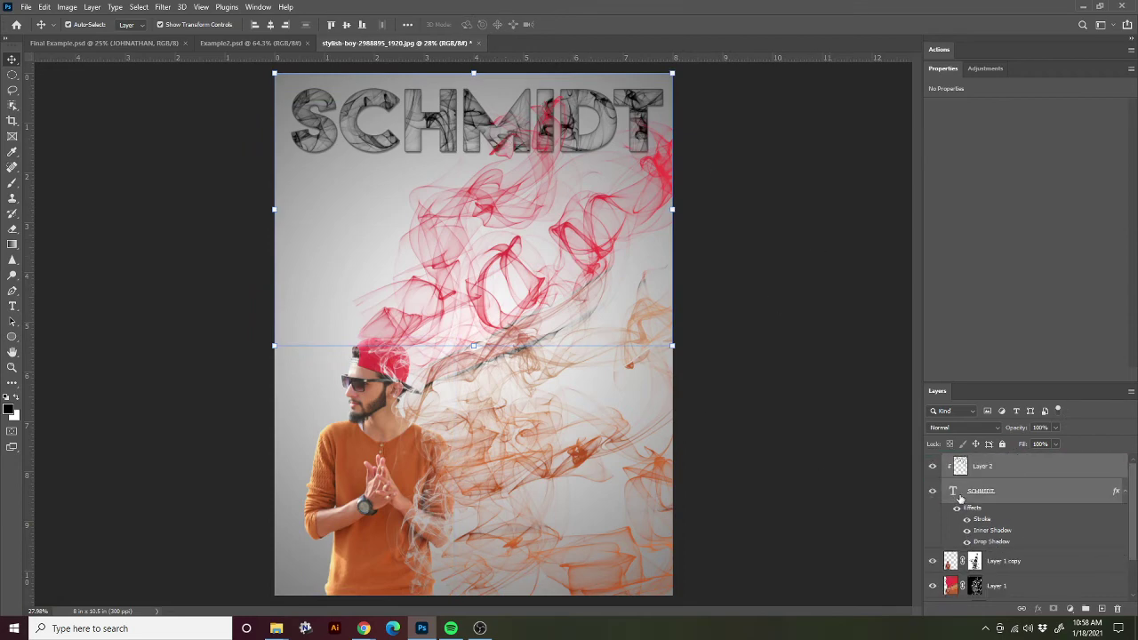
Select the layer masks of Layer 1 copy and Layer 1
left_click(993, 569)
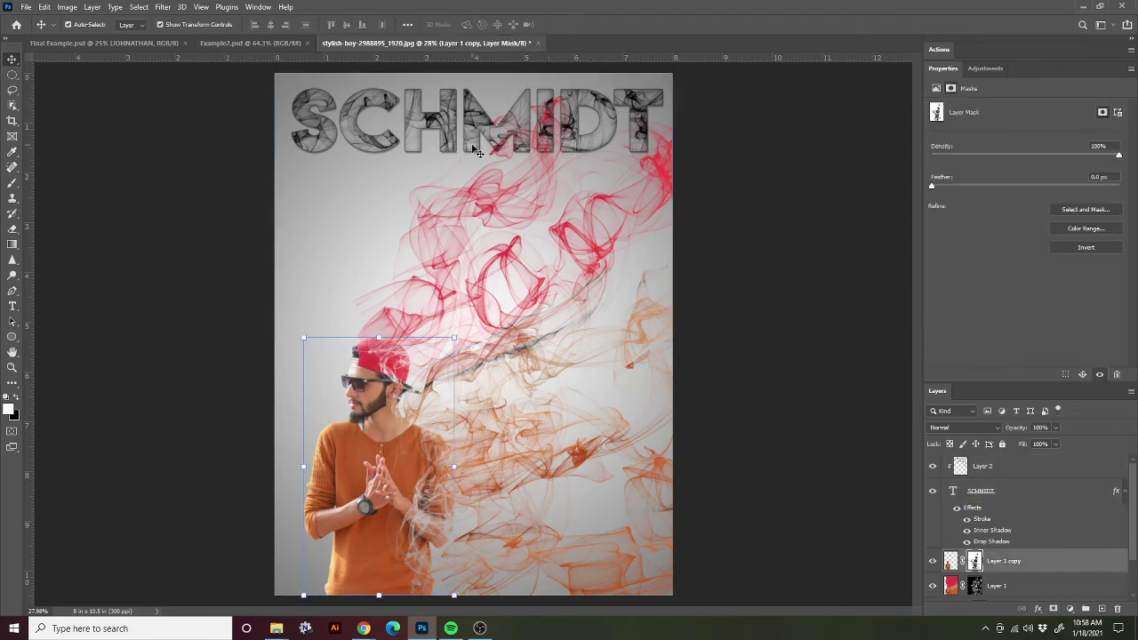
scroll(518, 121, "up", 5)
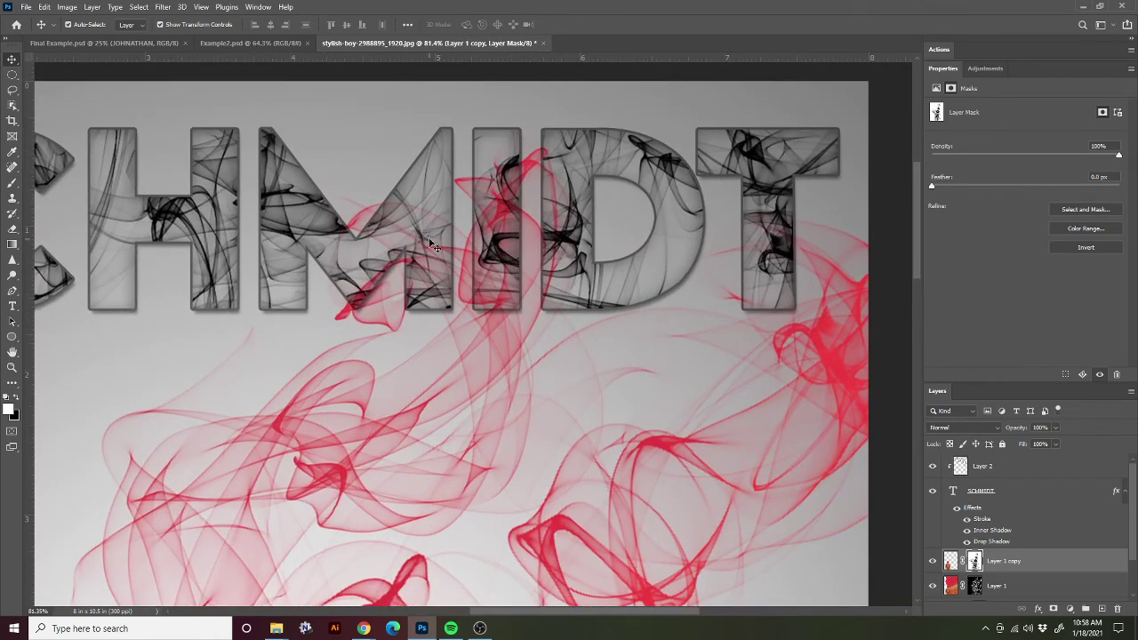
left_click(975, 584)
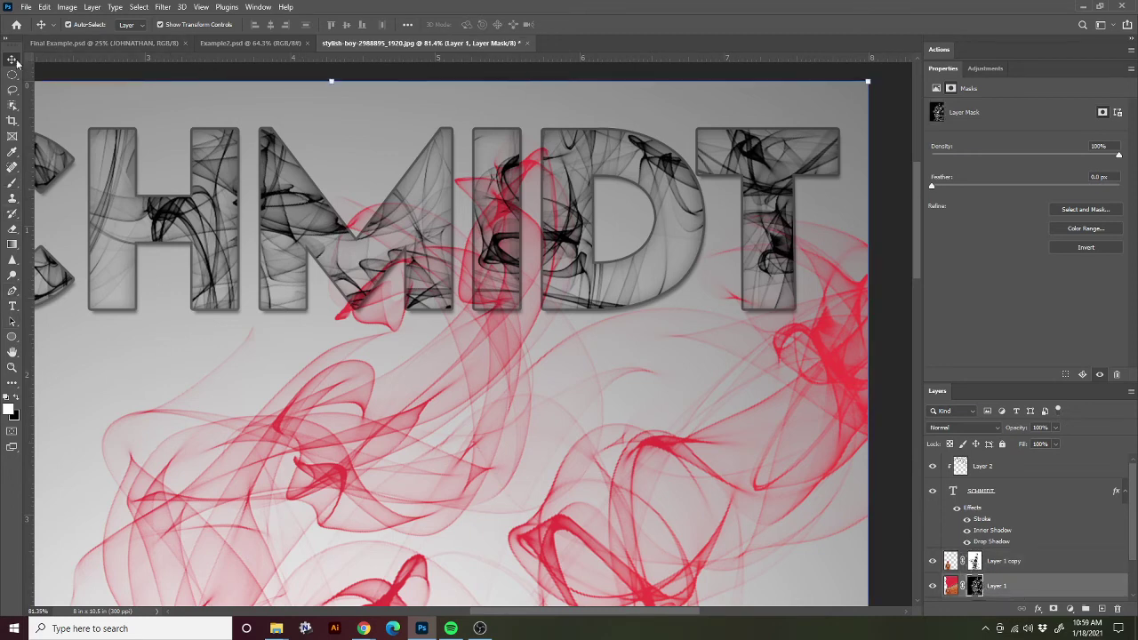
Select the Hard Round brush and shrink it to about 80 px
left_click(12, 182)
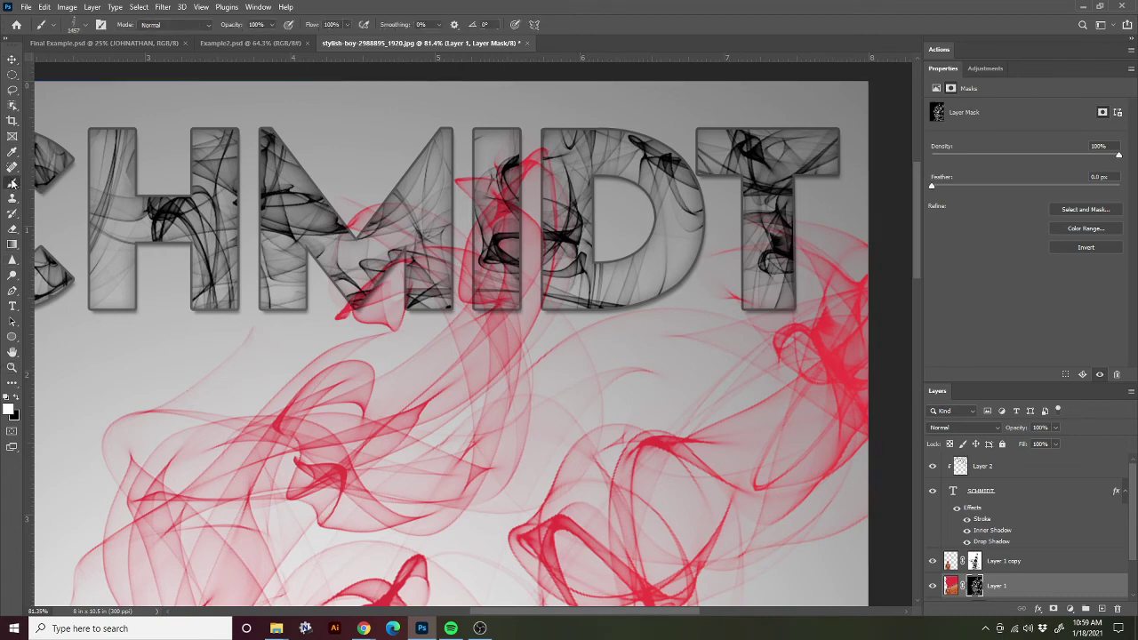
left_click(87, 25)
scroll(78, 174, "up", 15)
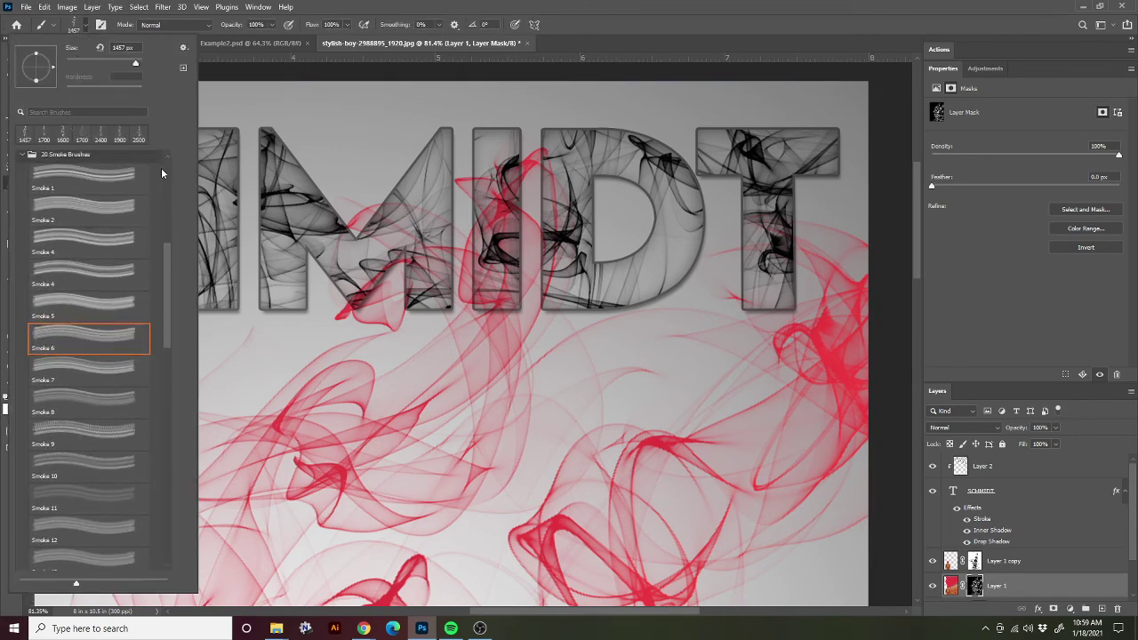
left_click(81, 214)
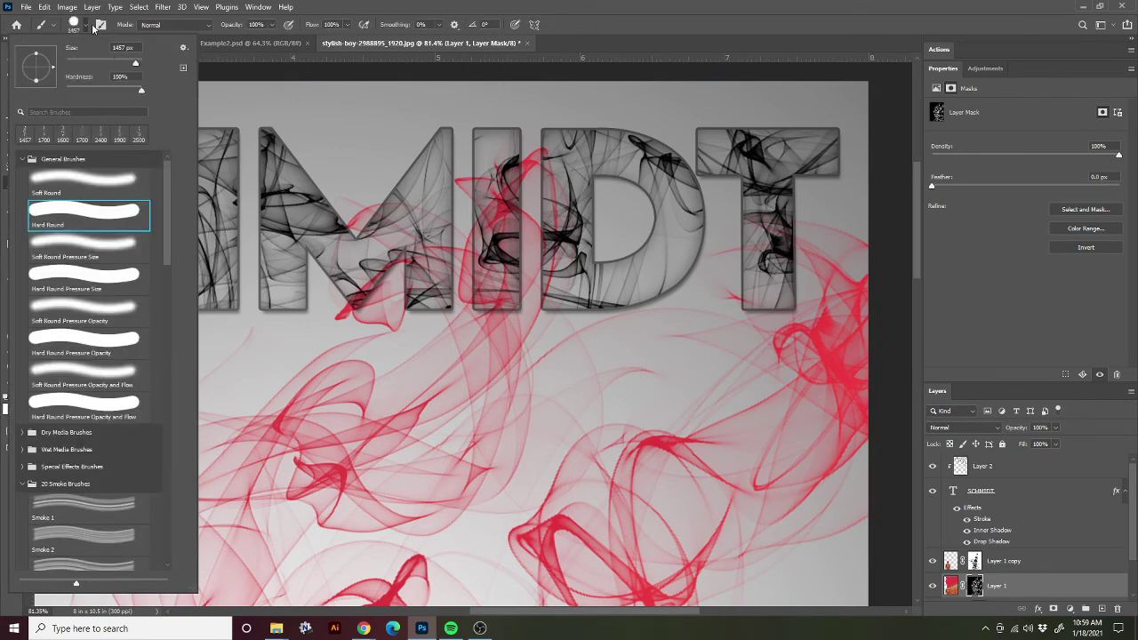
left_click(89, 28)
key("bracketleft")
key("bracketleft")
key("bracketleft")
key("bracketleft")
key("bracketleft")
key("bracketleft")
key("bracketleft")
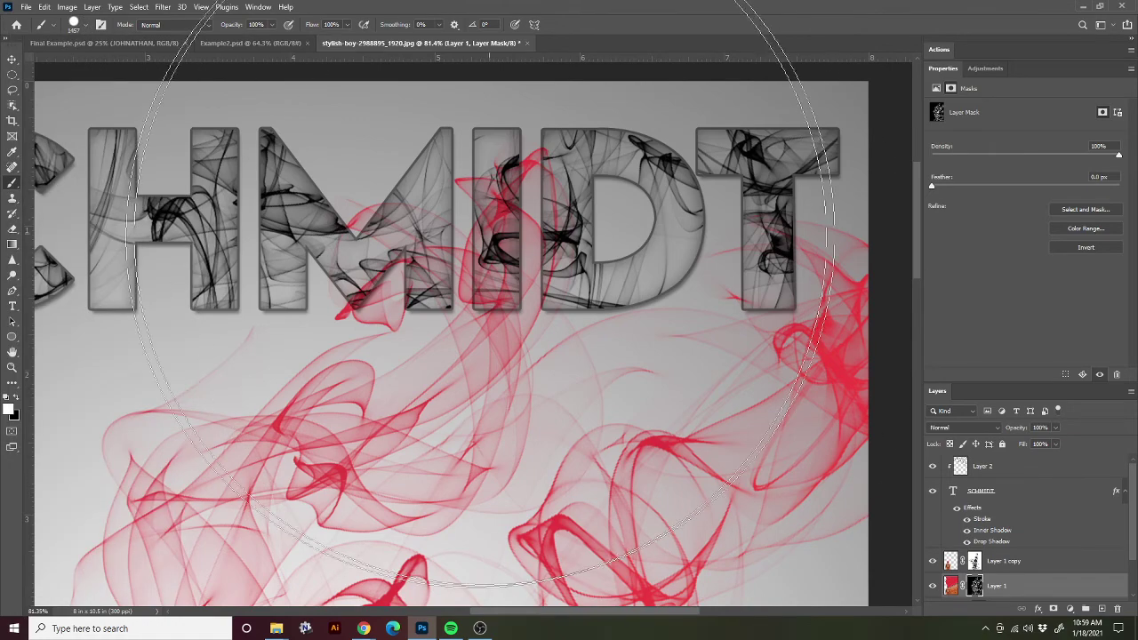
key("bracketleft")
key("bracketleft")
key("bracketleft")
key("bracketleft")
key("bracketleft")
key("bracketleft")
key("bracketleft")
key("bracketleft")
key("bracketleft")
key("bracketleft")
key("bracketleft")
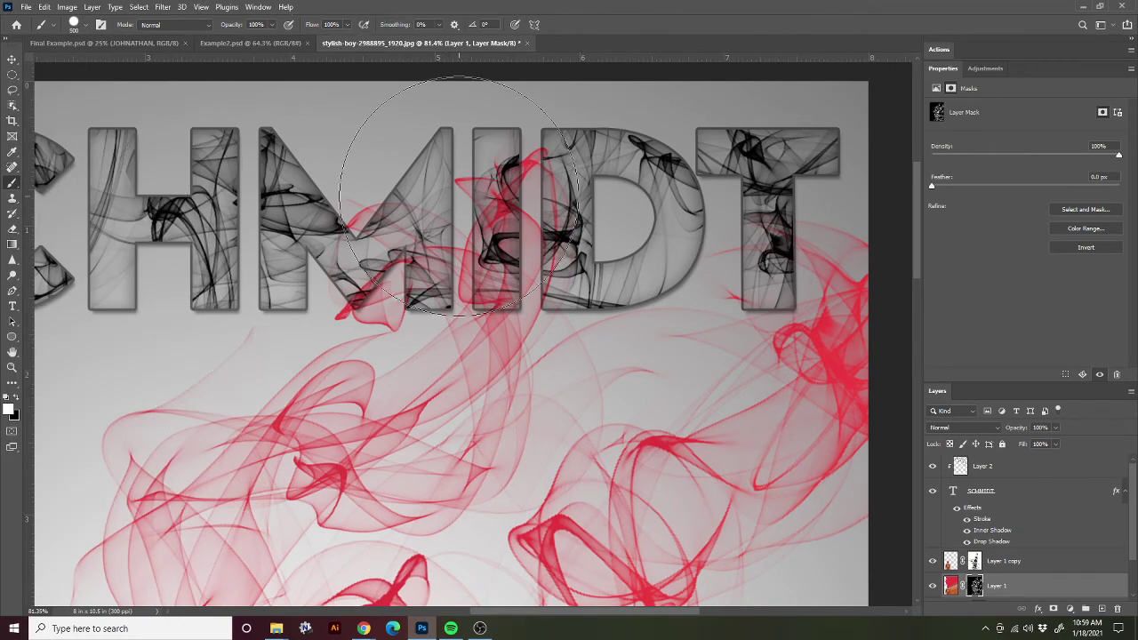
key("bracketleft")
key("bracketleft")
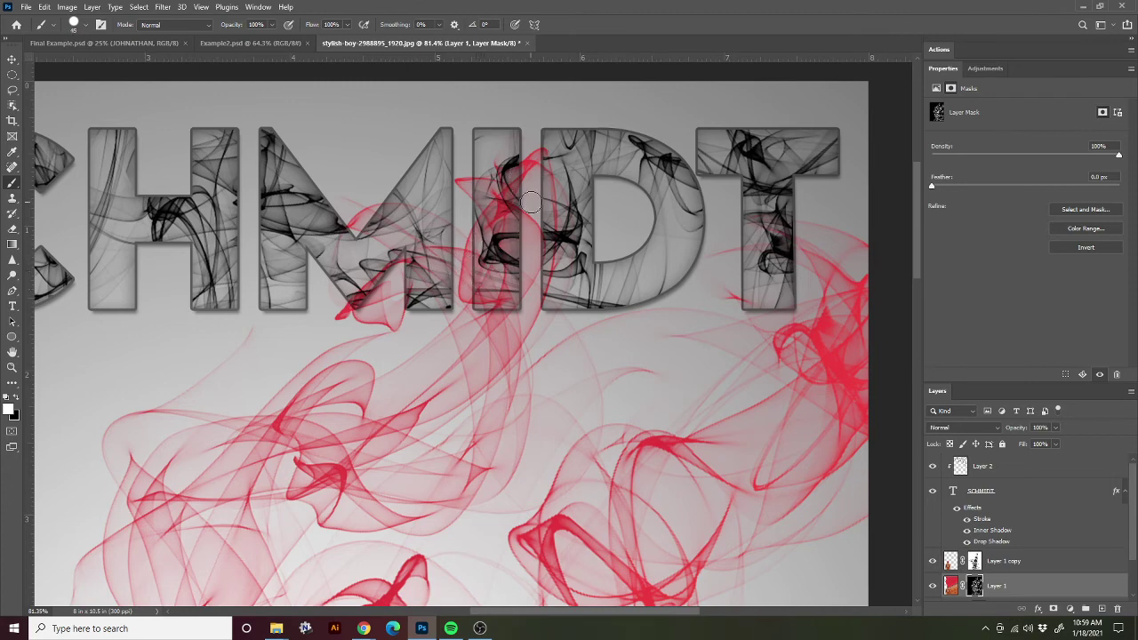
scroll(503, 203, "up", 5)
scroll(469, 160, "down", 2)
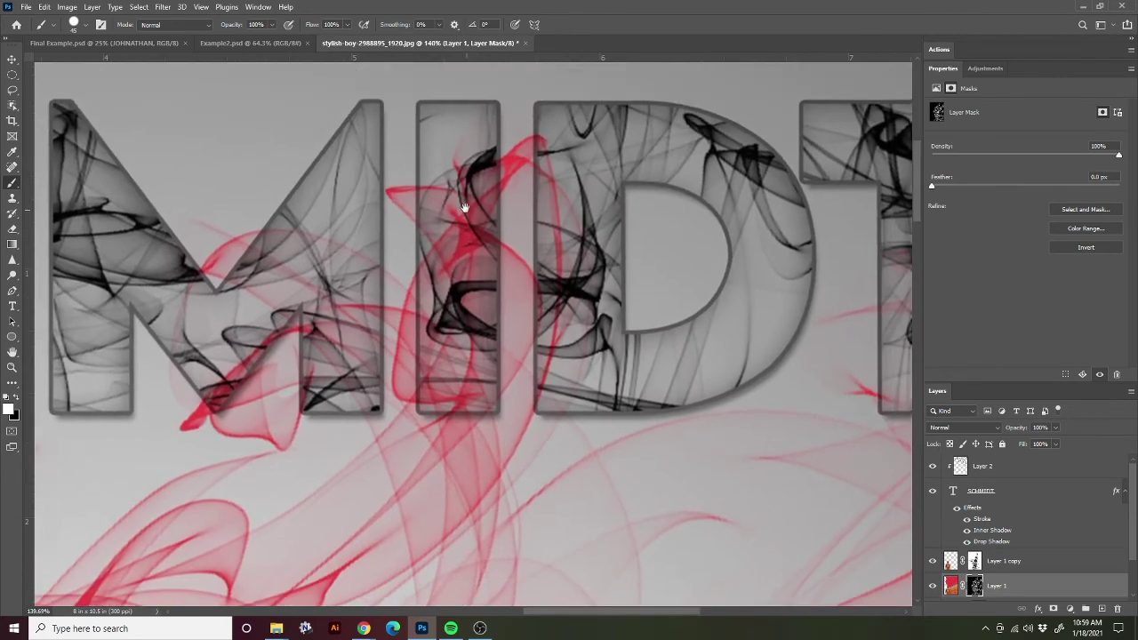
Paint black on Layer 1's mask to hide the red smoke covering the I
left_click(435, 126)
key("ctrl+z")
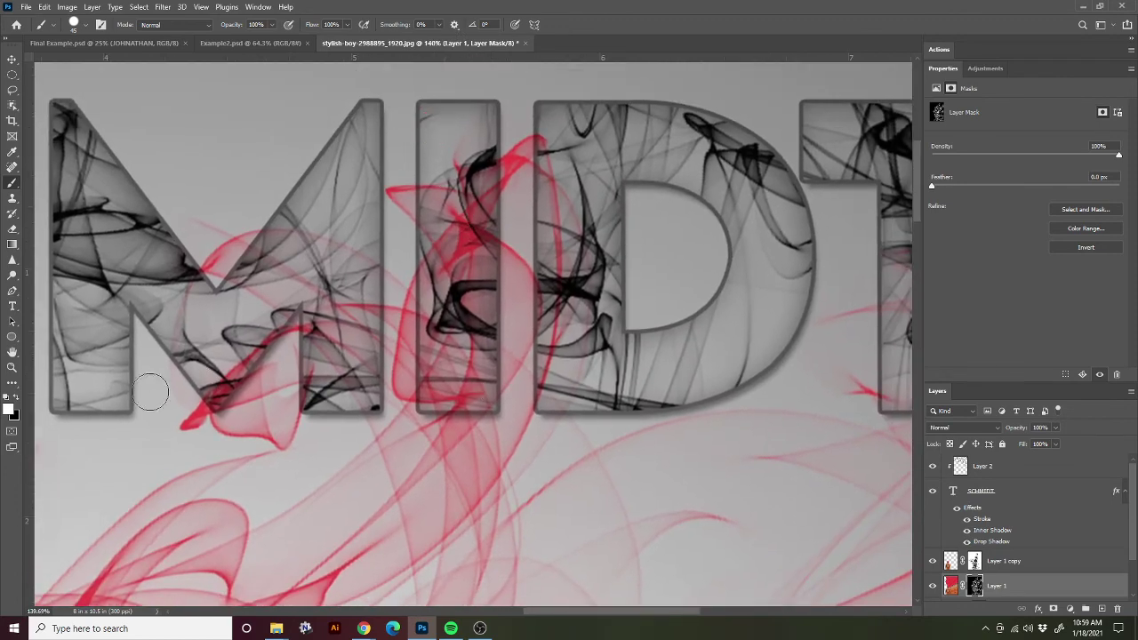
left_click(16, 399)
mouse_move(462, 165)
left_mouse_down()
mouse_move(426, 134)
mouse_move(438, 135)
left_mouse_up()
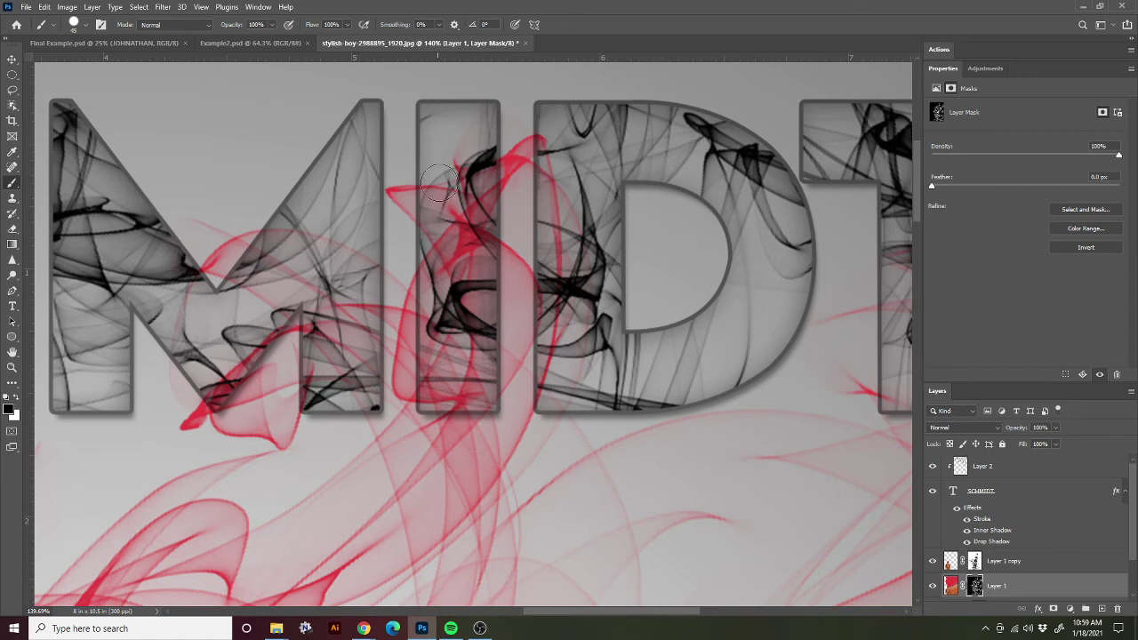
left_click(437, 388, "shift")
left_click(480, 391)
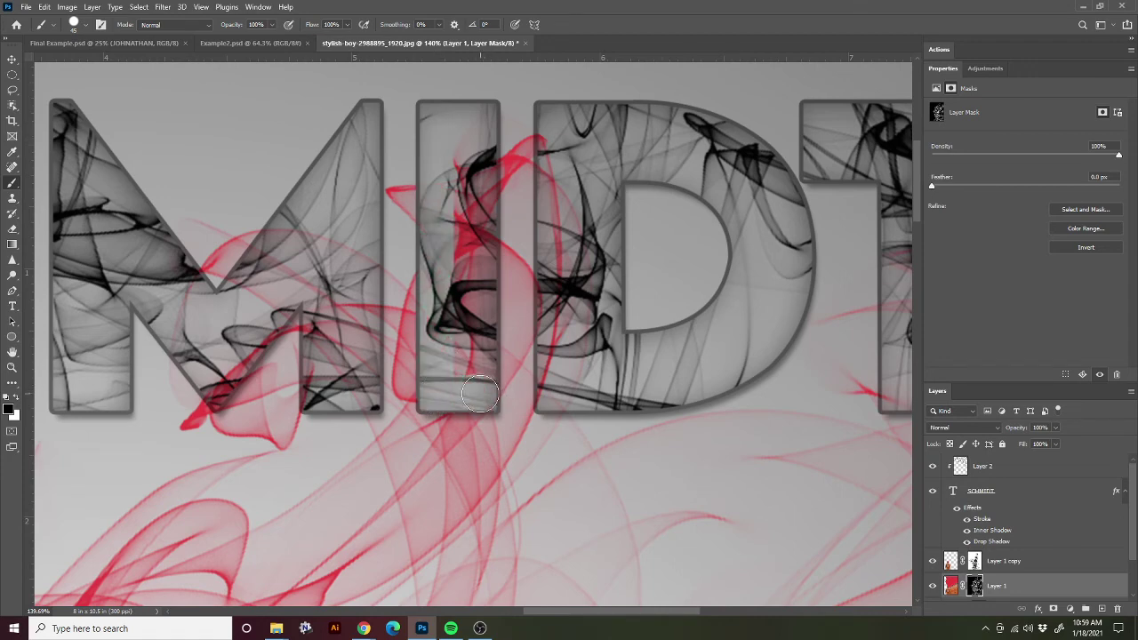
left_click(481, 127, "shift")
left_click_drag(463, 161, 462, 395)
scroll(467, 395, "down", 5)
scroll(426, 323, "up", 4)
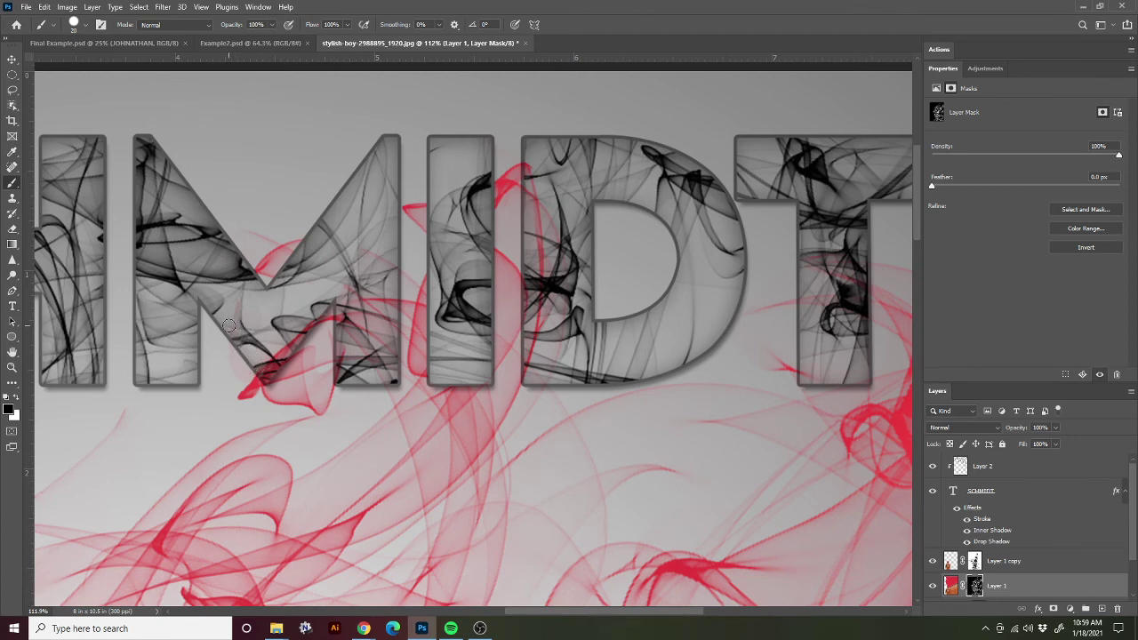
Mask out the smoke along the M's notch and right stroke and the D's left stem
mouse_move(267, 377)
left_mouse_down()
mouse_move(312, 308)
mouse_move(346, 291)
mouse_move(340, 381)
mouse_move(392, 379)
mouse_move(381, 251)
mouse_move(393, 235)
mouse_move(325, 315)
mouse_move(263, 362)
mouse_move(282, 344)
mouse_move(278, 332)
mouse_move(236, 305)
mouse_move(268, 351)
mouse_move(260, 320)
left_mouse_up()
mouse_move(388, 287)
left_mouse_down()
mouse_move(374, 369)
mouse_move(344, 293)
mouse_move(362, 261)
mouse_move(363, 311)
left_mouse_up()
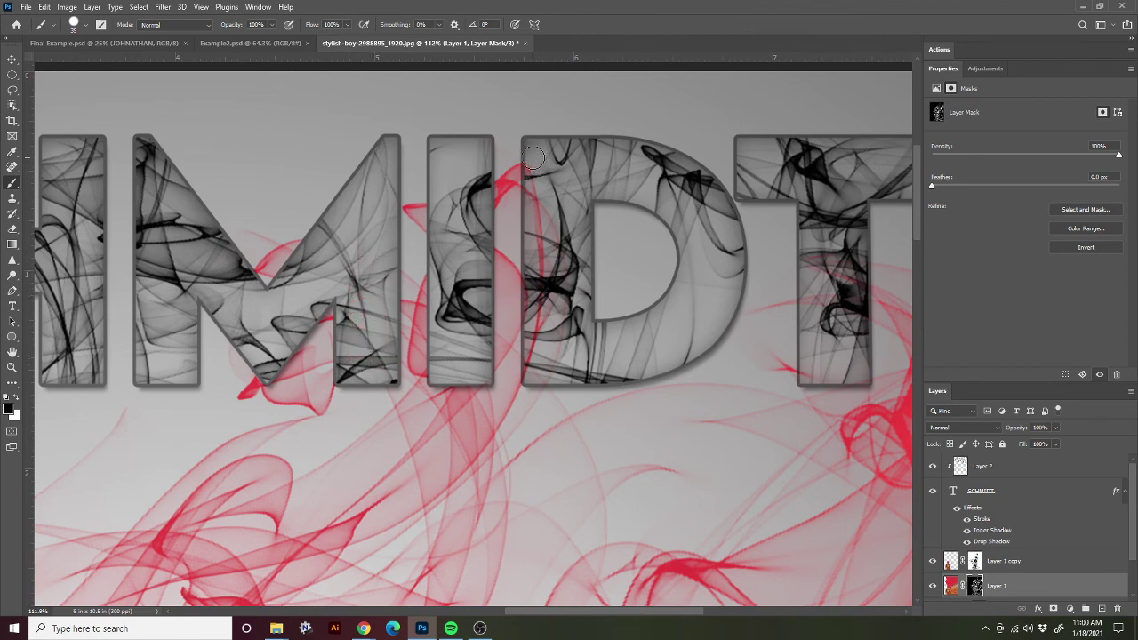
left_click_drag(534, 330, 524, 380)
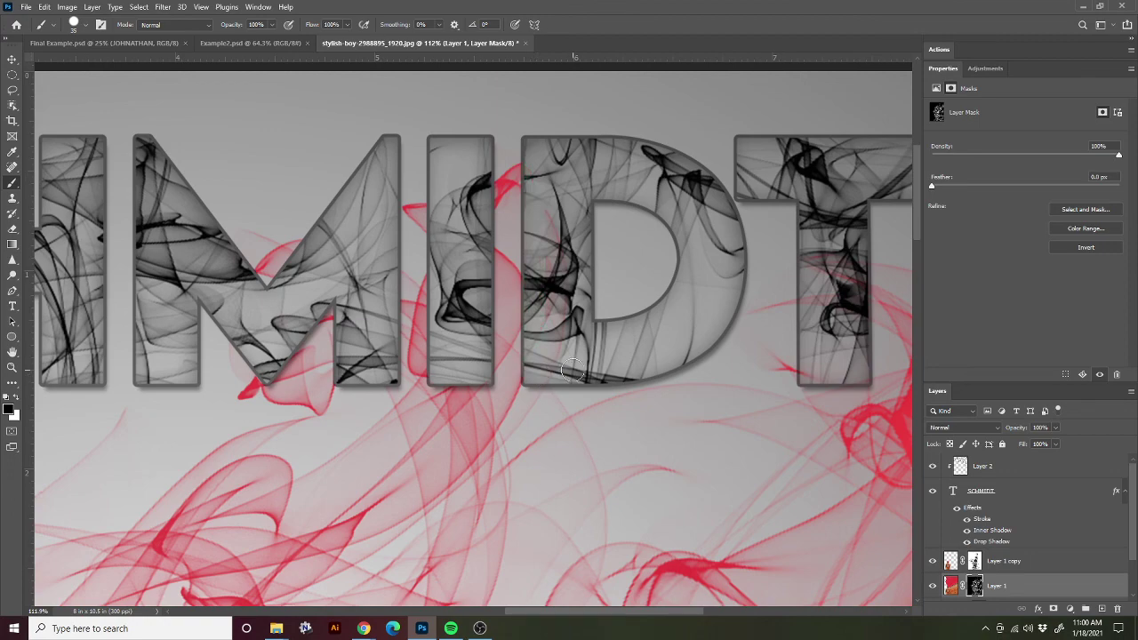
scroll(490, 332, "down", 5)
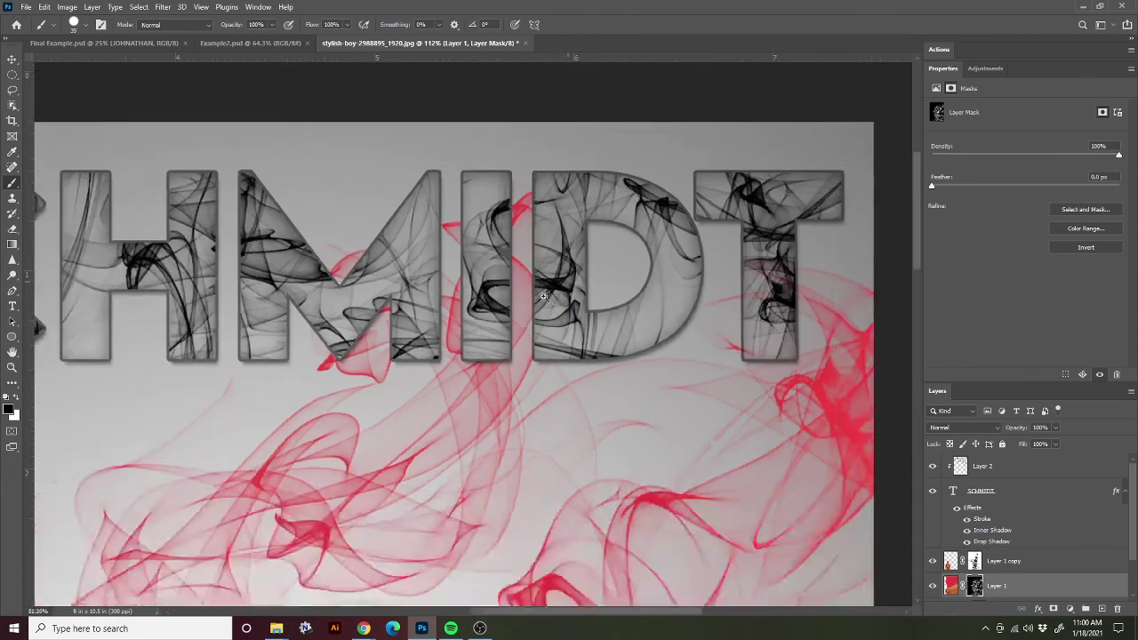
scroll(489, 333, "down", 1)
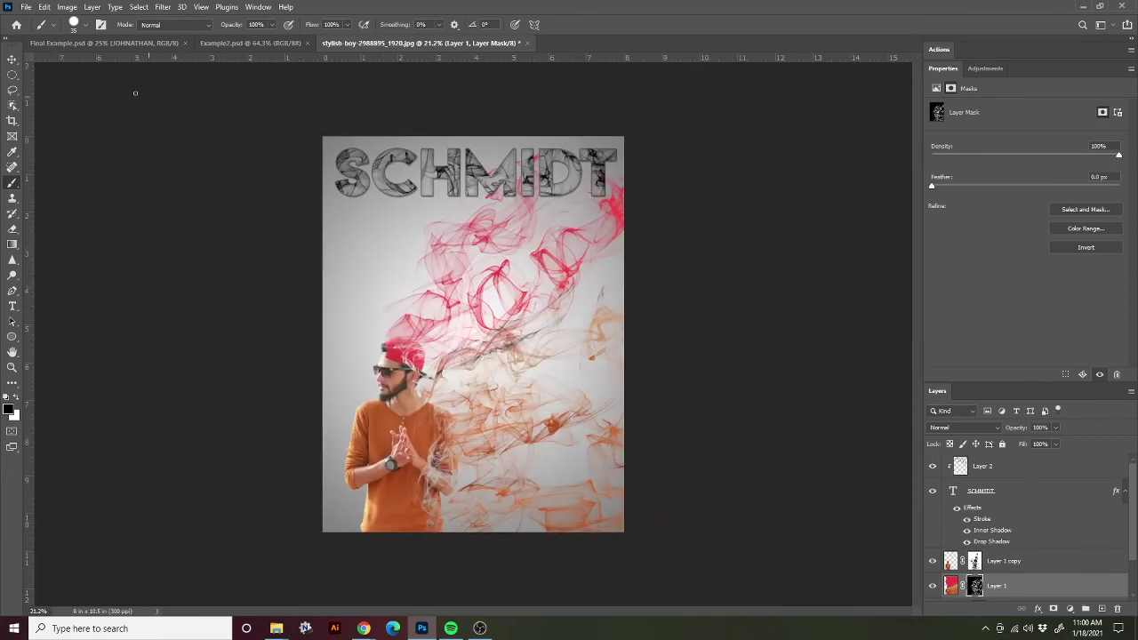
left_click(13, 59)
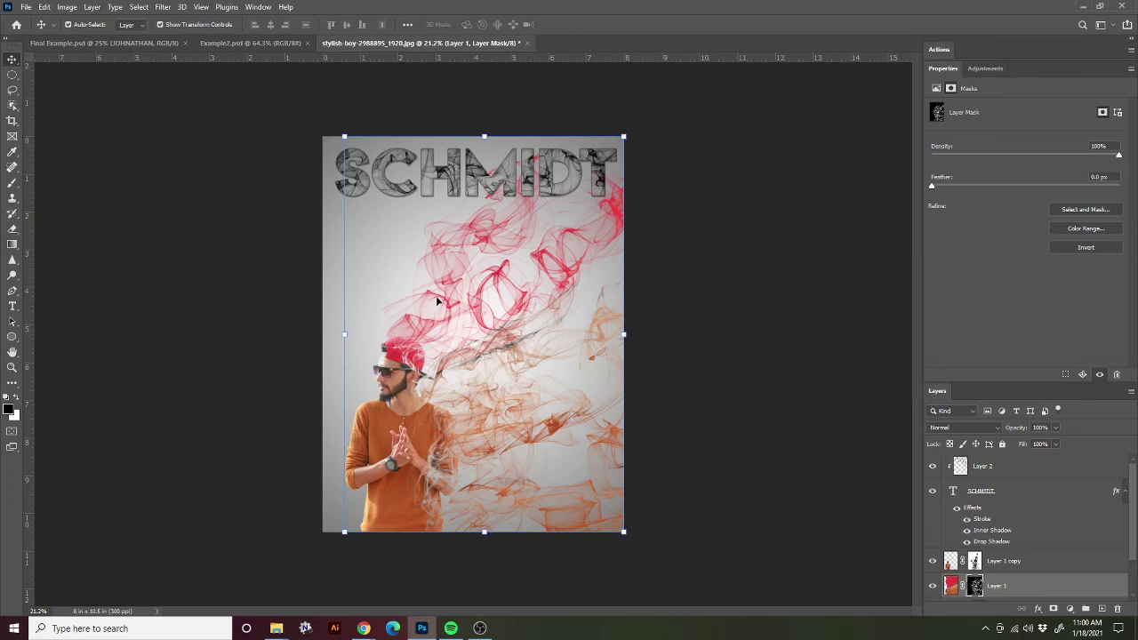
scroll(1001, 498, "down", 2)
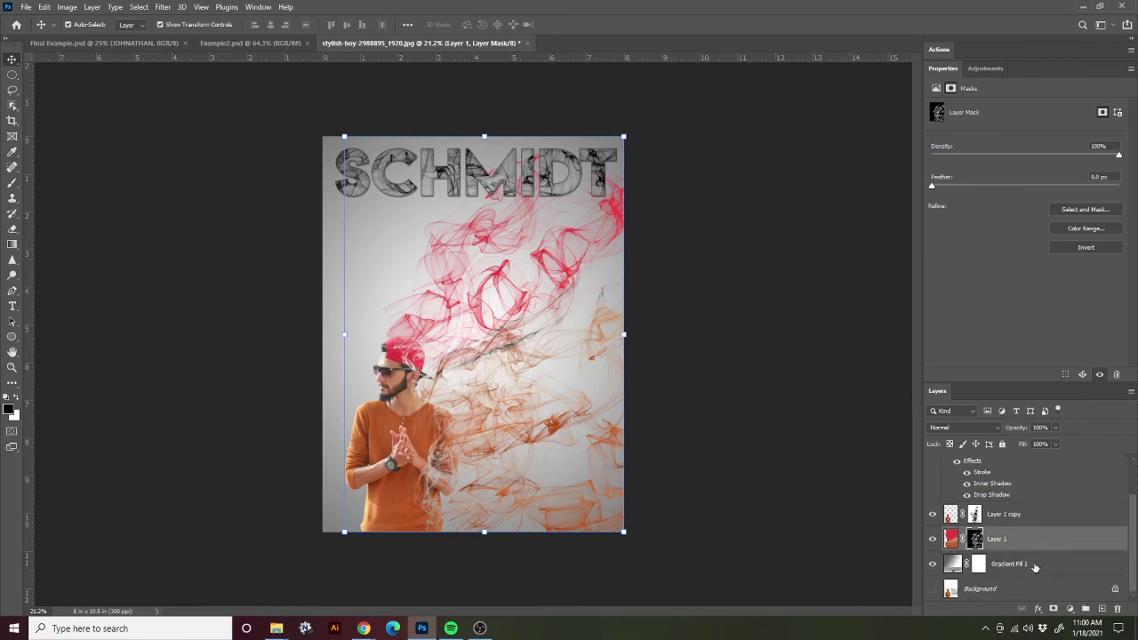
left_click(1034, 566)
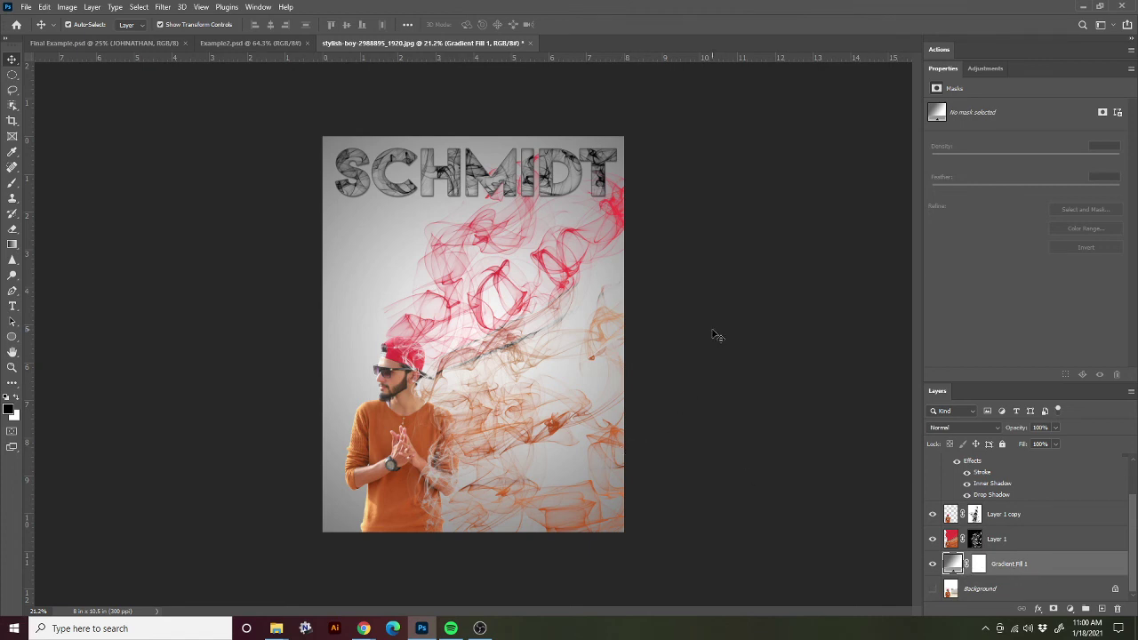
left_click(1007, 542)
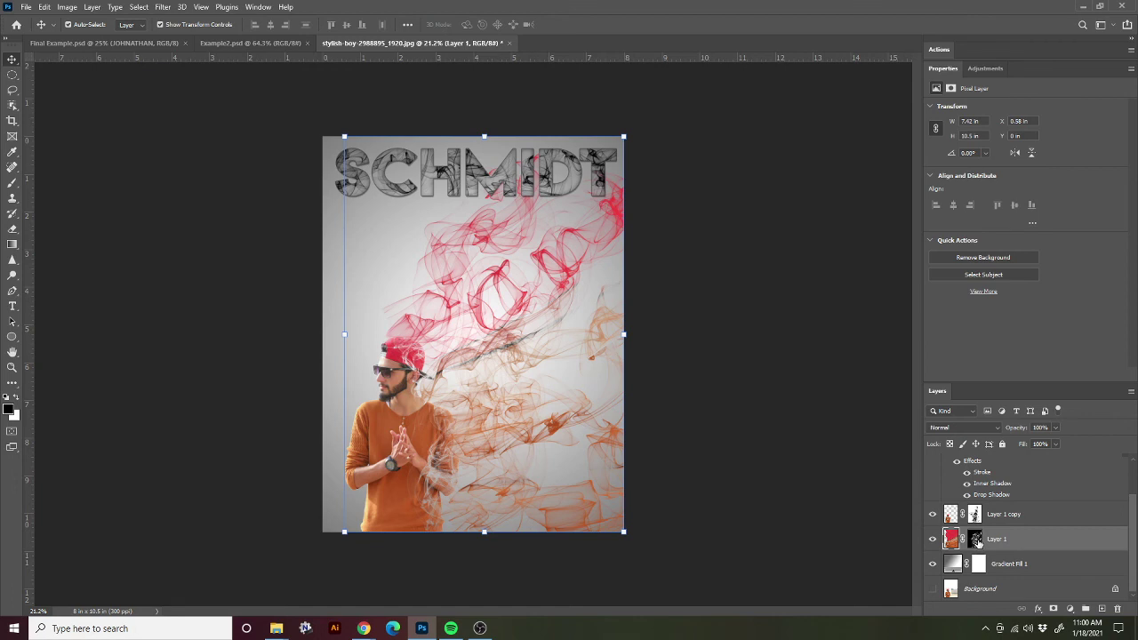
left_click(976, 540)
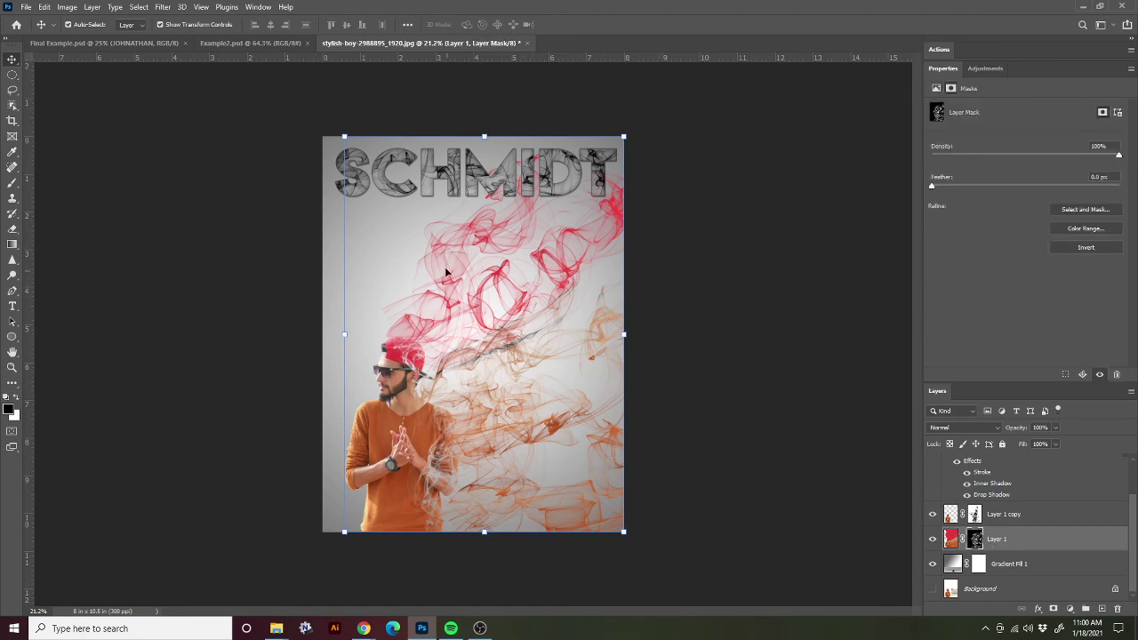
left_click(954, 515)
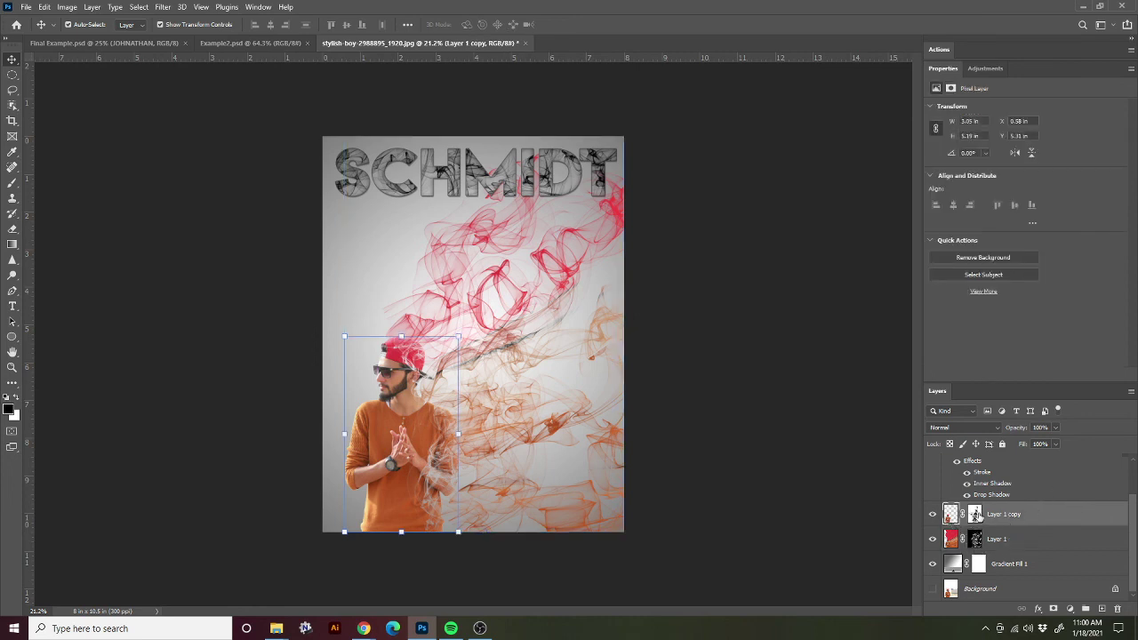
left_click(975, 513)
scroll(1007, 508, "up", 2)
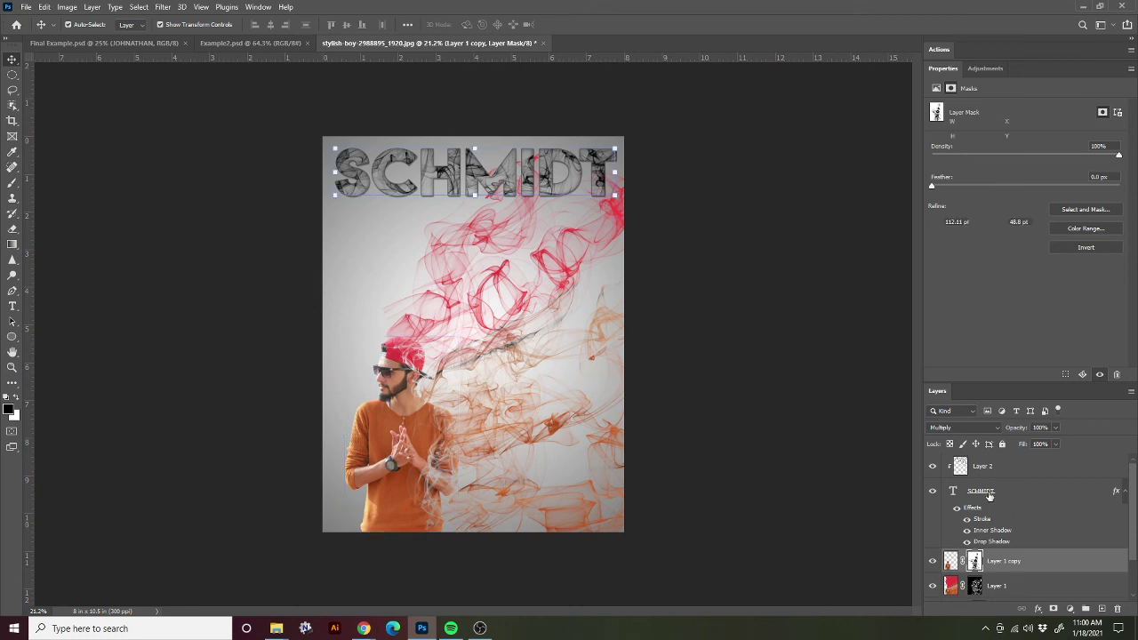
left_click(1006, 494)
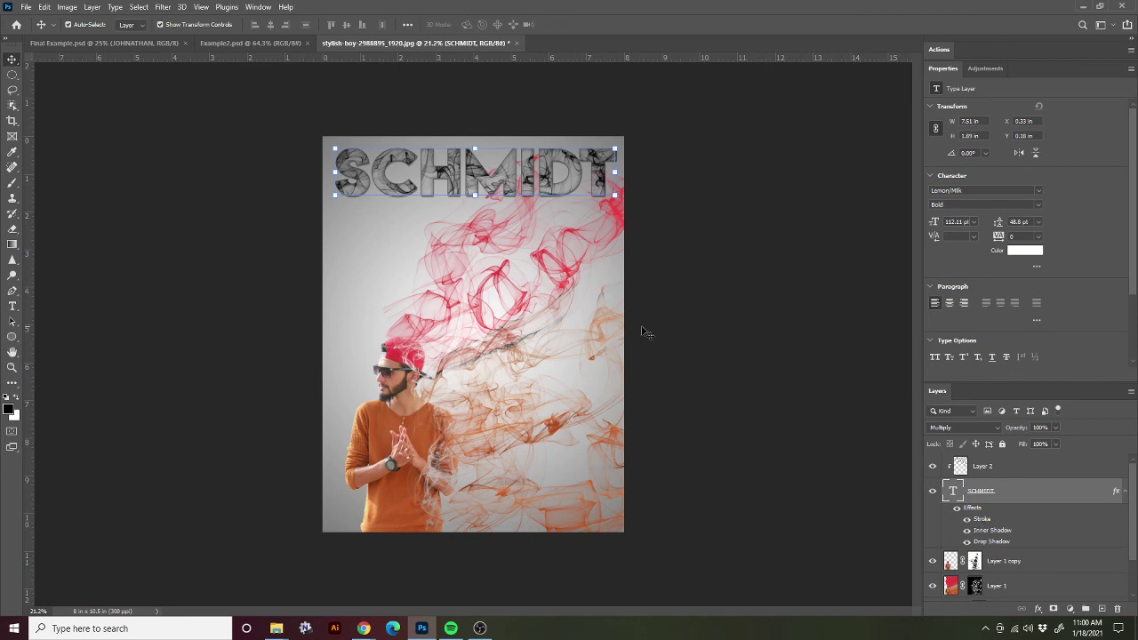
left_click(1000, 469)
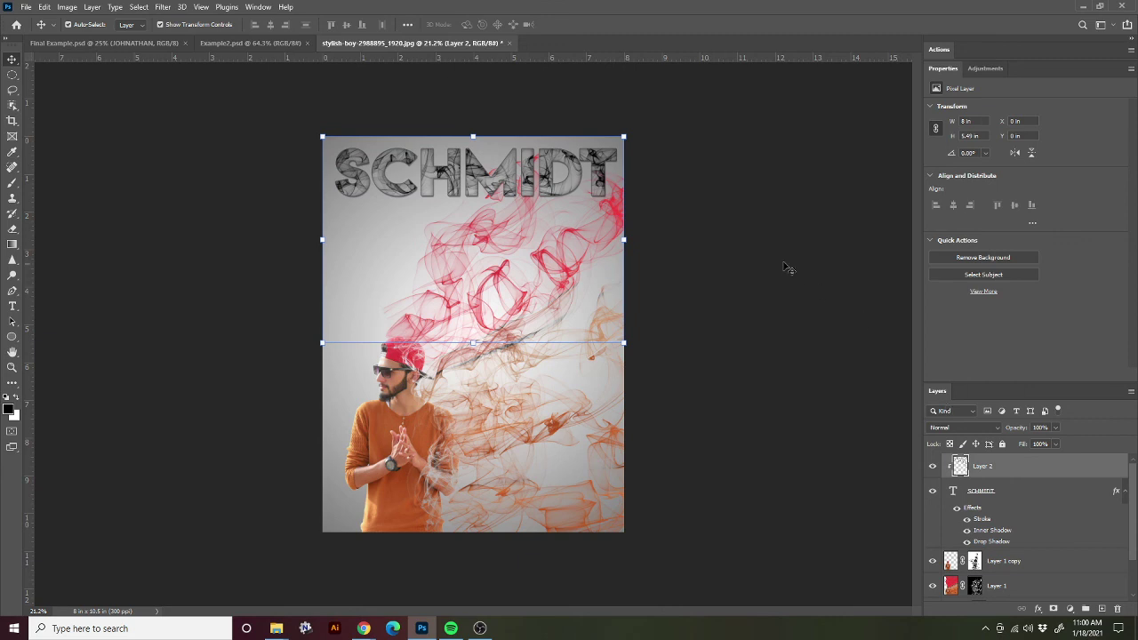
left_click(659, 374)
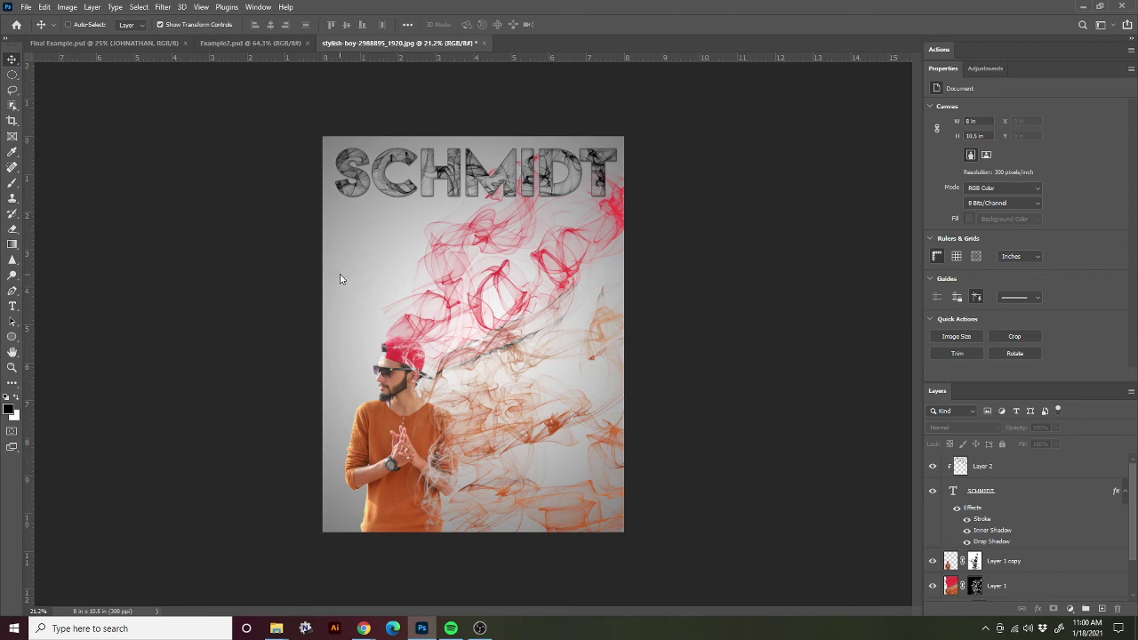
key("ctrl+shift+s")
Name the file 'DT_Karly.psd' with Photoshop (*.PSD) format, then bring the browser window forward
left_click_drag(267, 5, 444, 74)
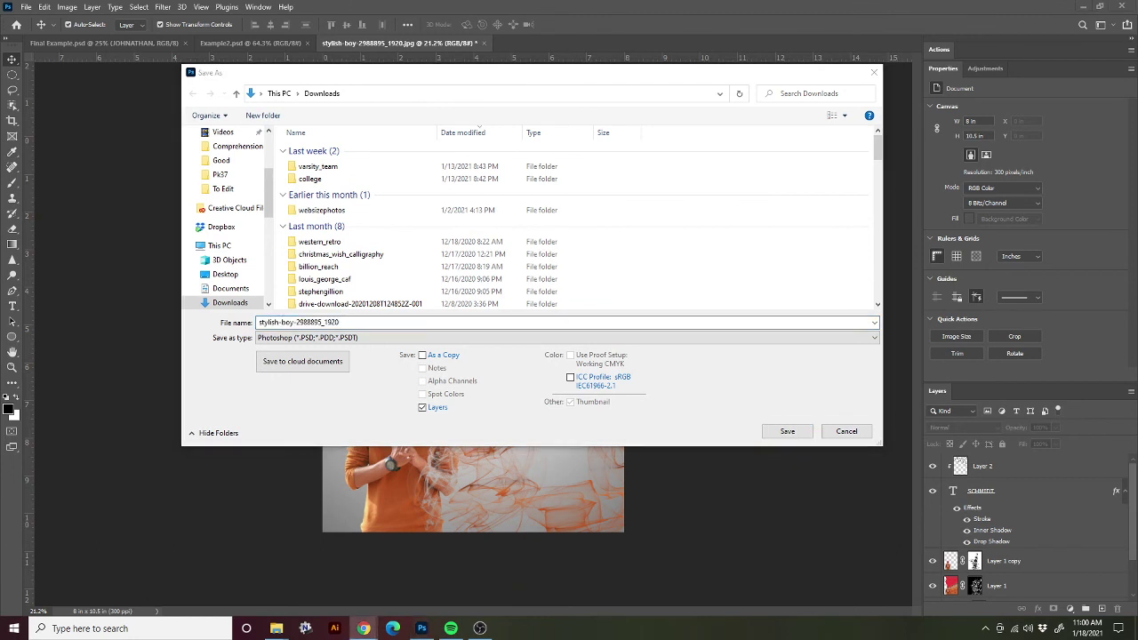
left_click_drag(341, 321, 229, 338)
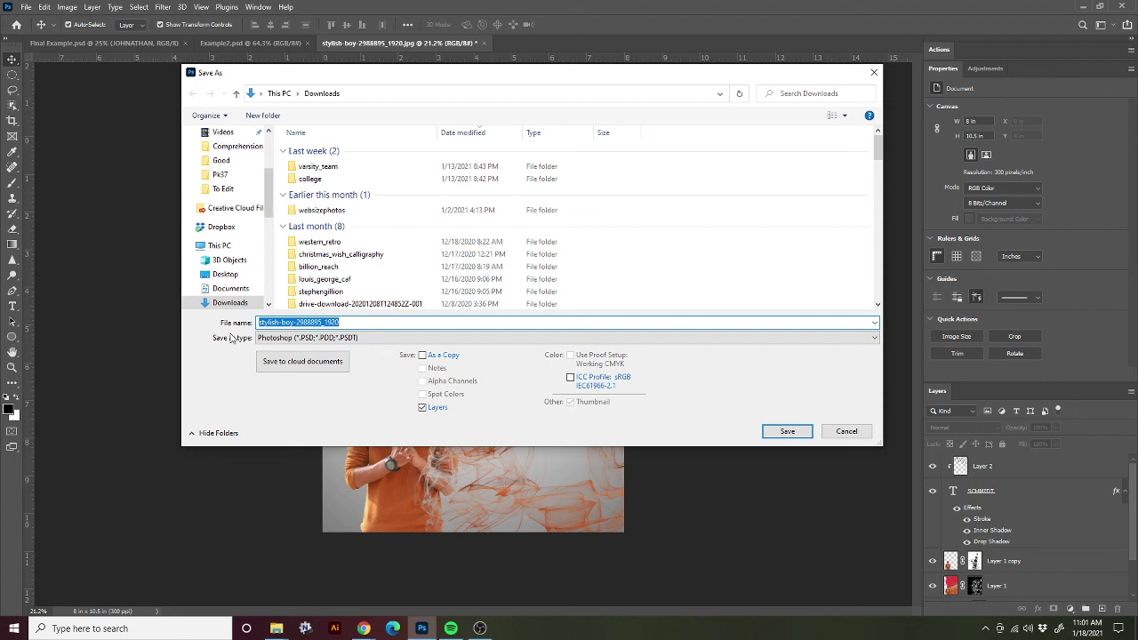
type("D")
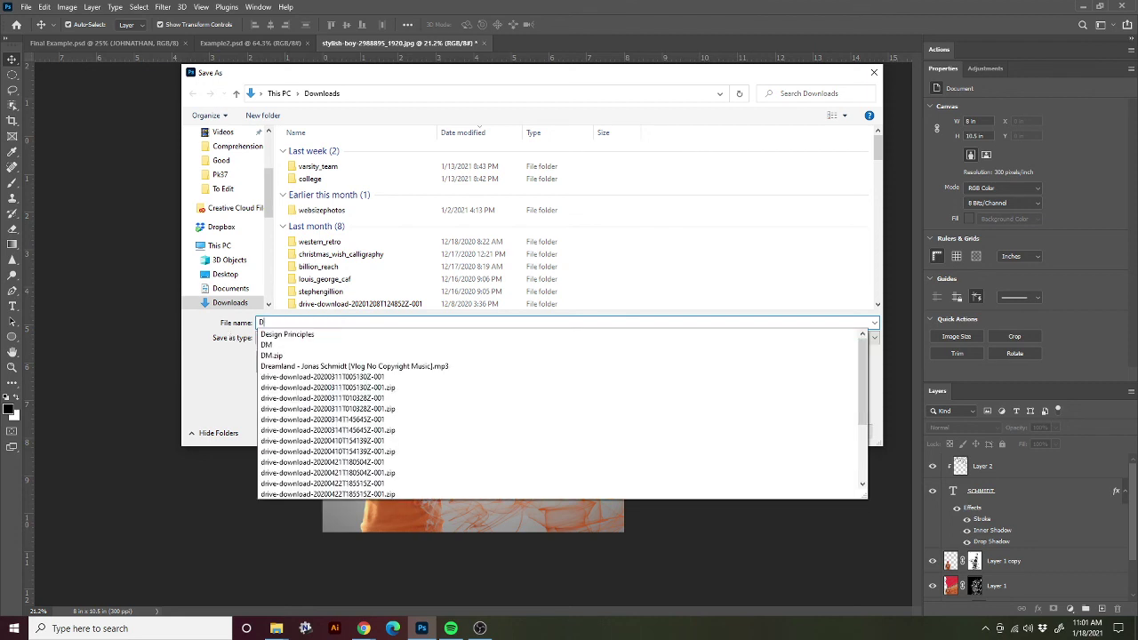
type("T_Karly")
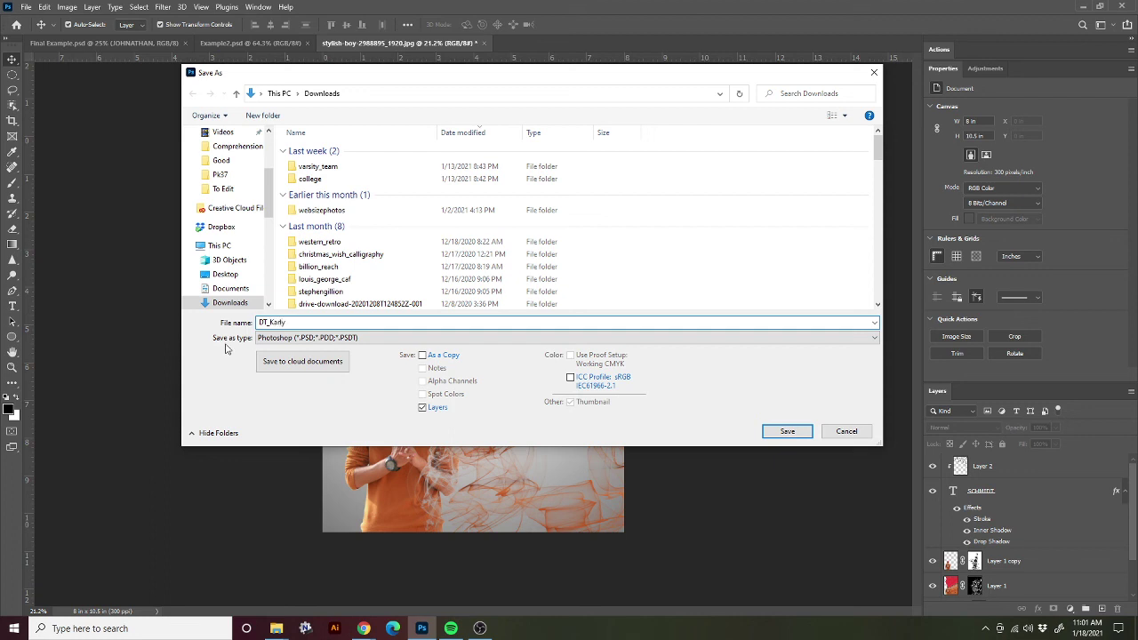
type(".psd")
left_click(343, 339)
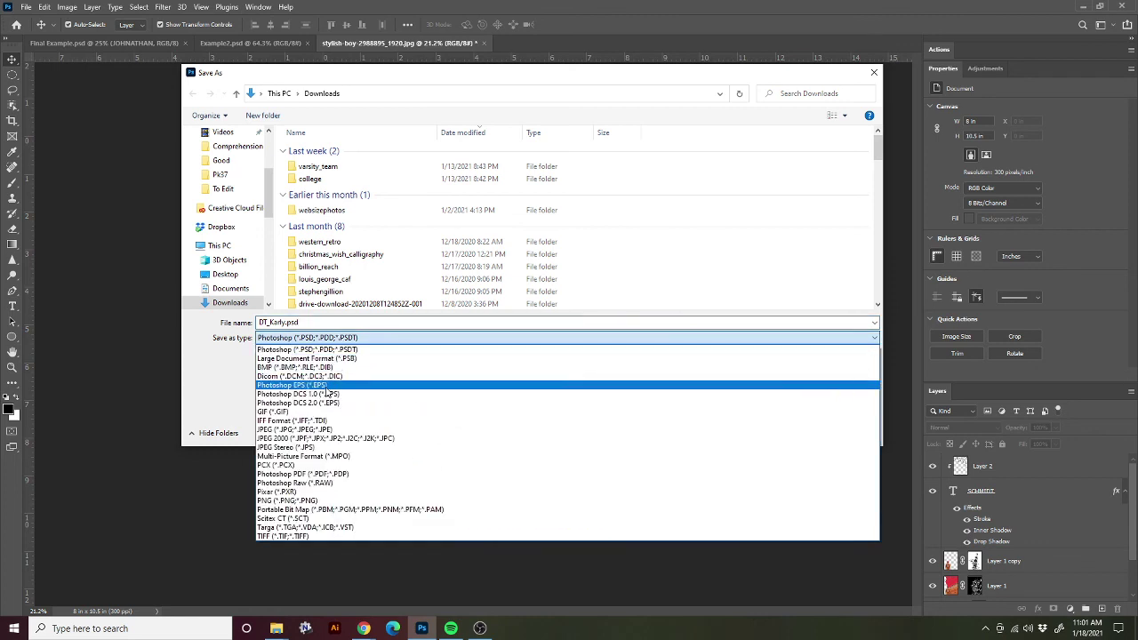
left_click(307, 349)
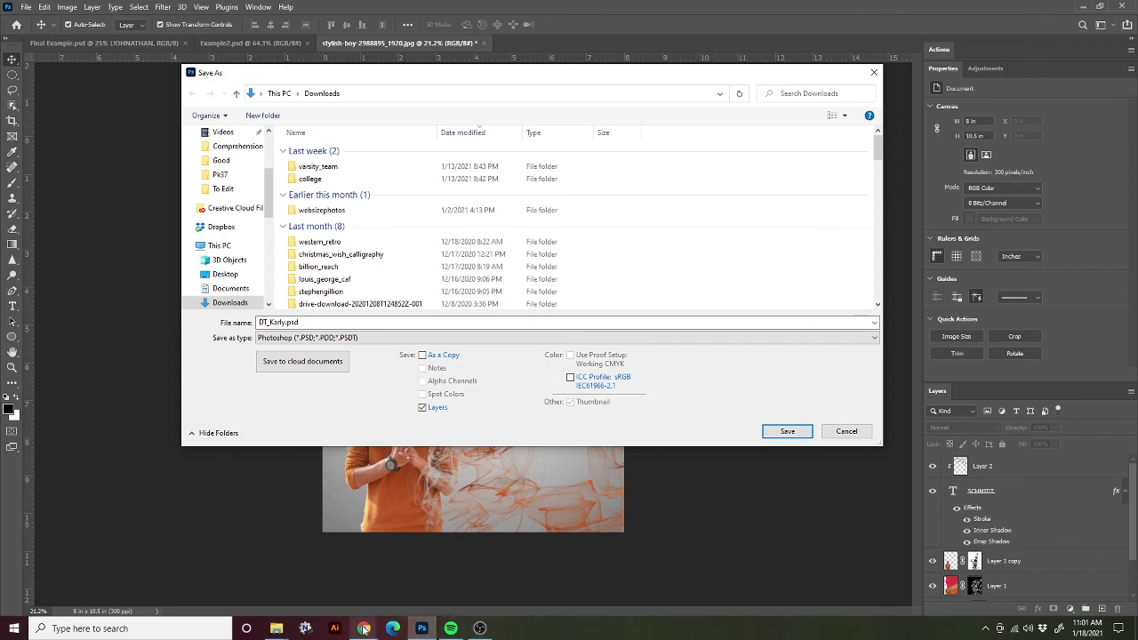
mouse_move(363, 629)
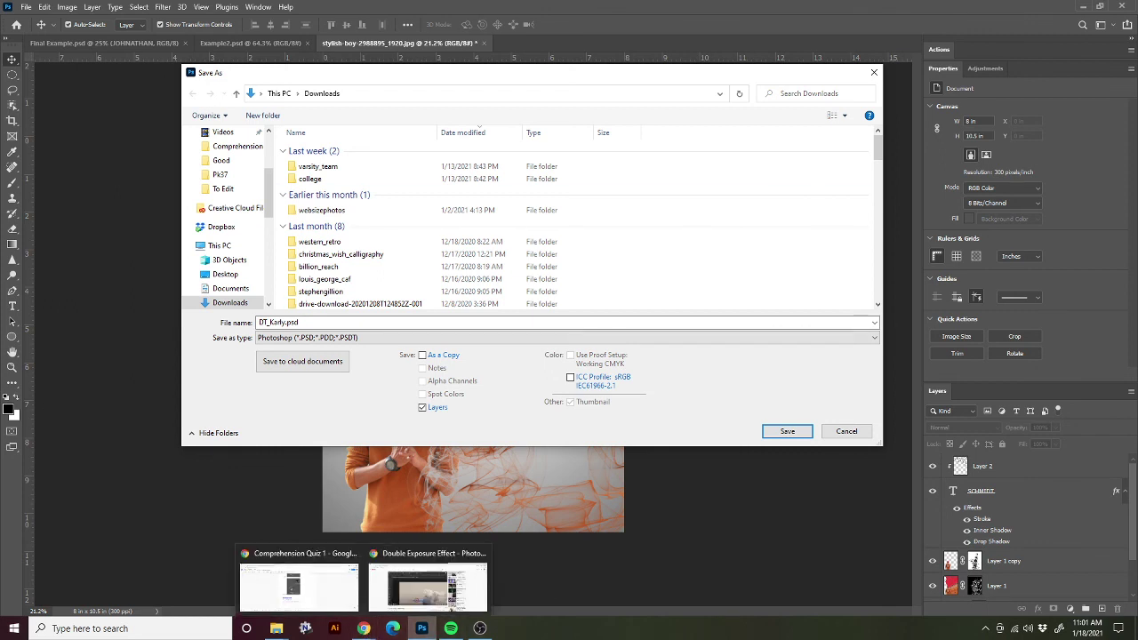
left_click(454, 607)
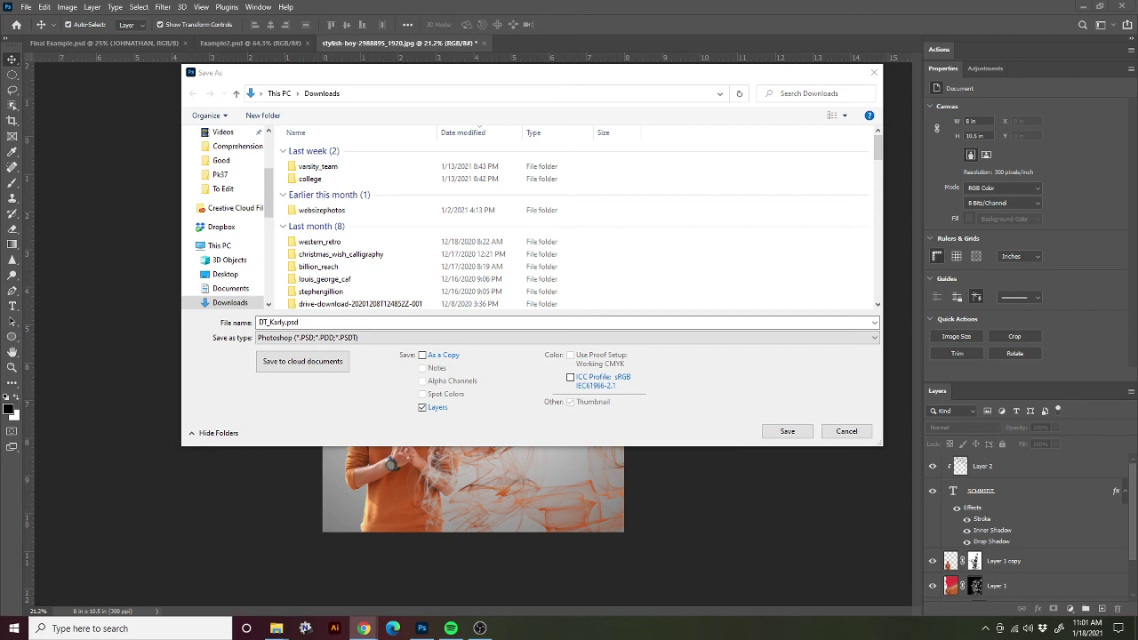